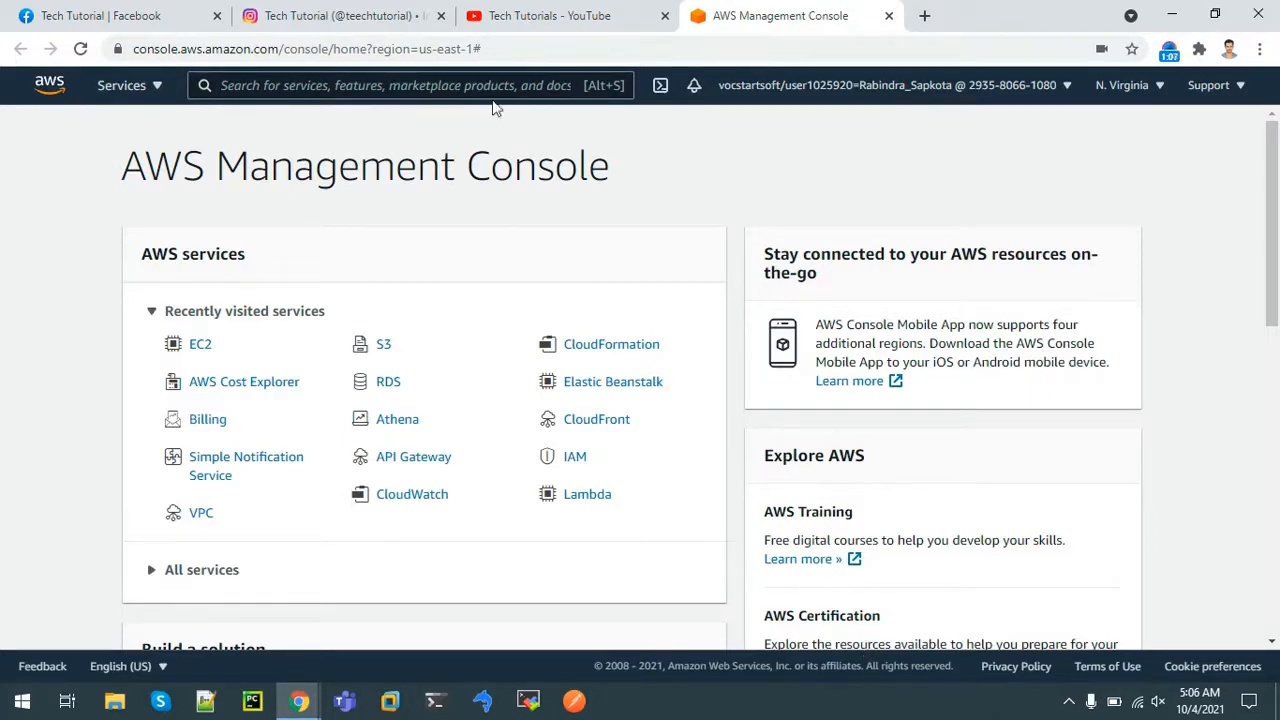
Find the VPC service and list Your VPCs, showing LabVPC (10.0.0.0/16)
text(vpc)
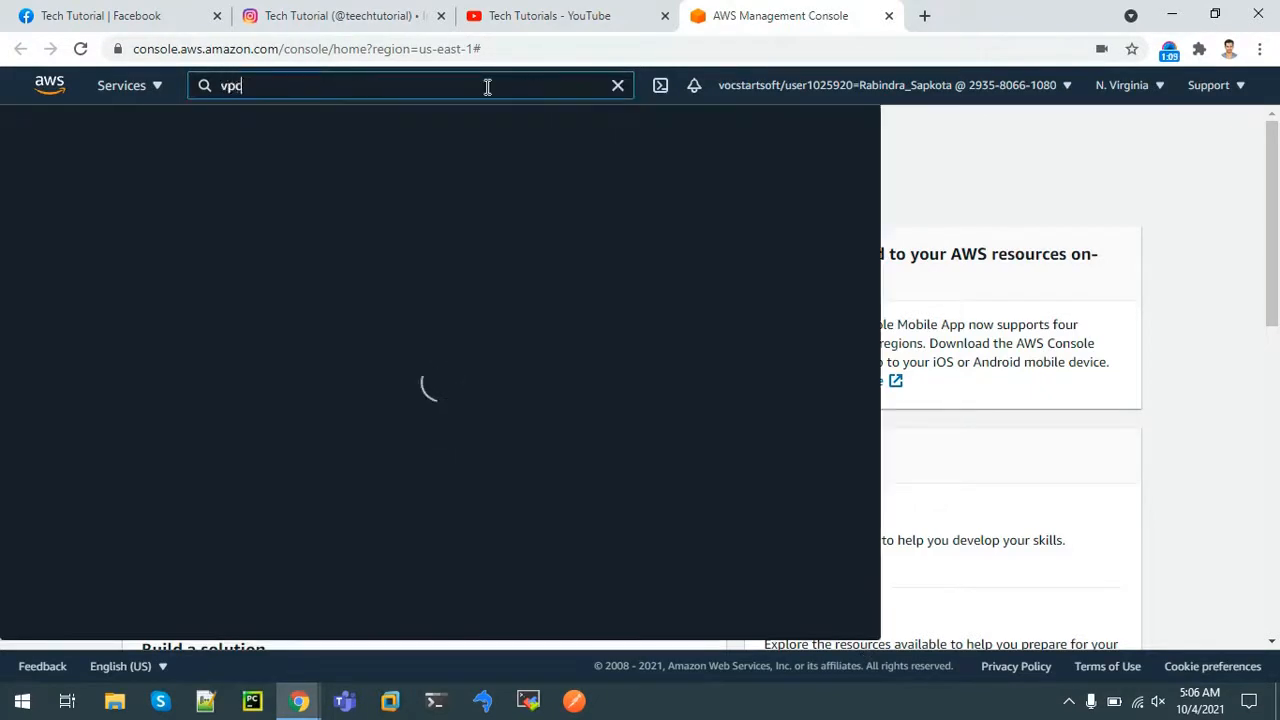
click(308, 231)
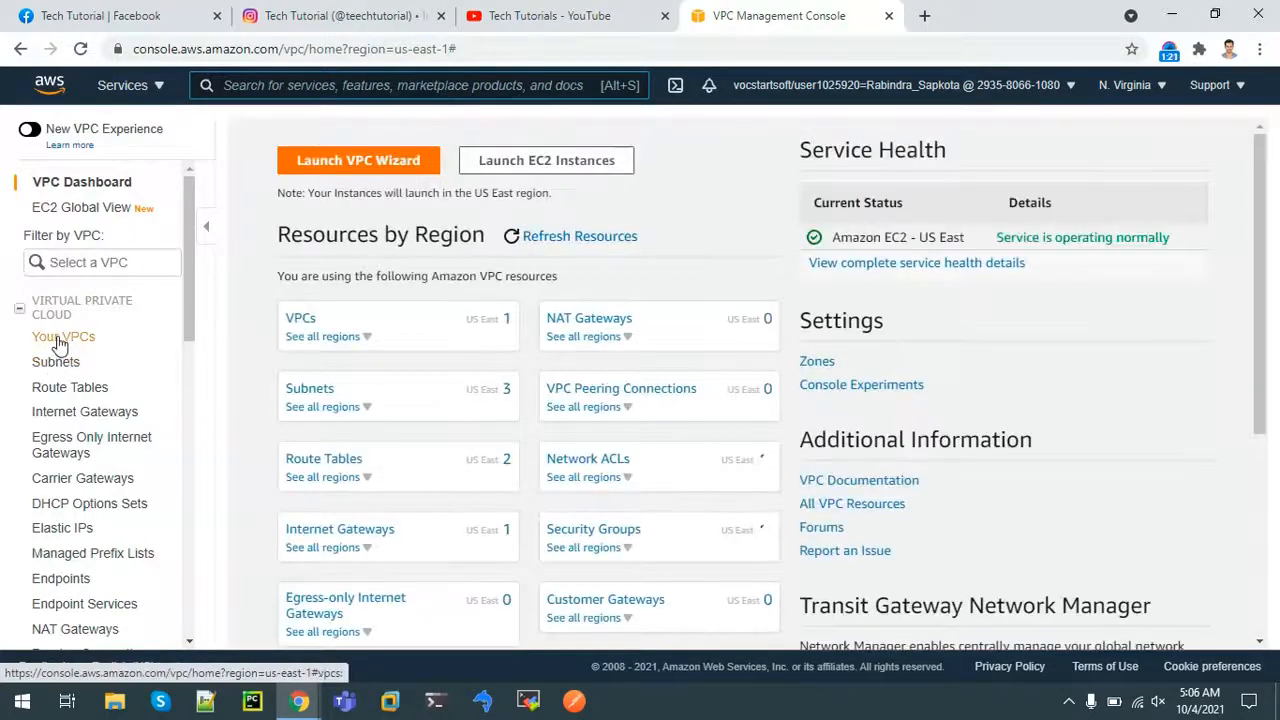
click(60, 340)
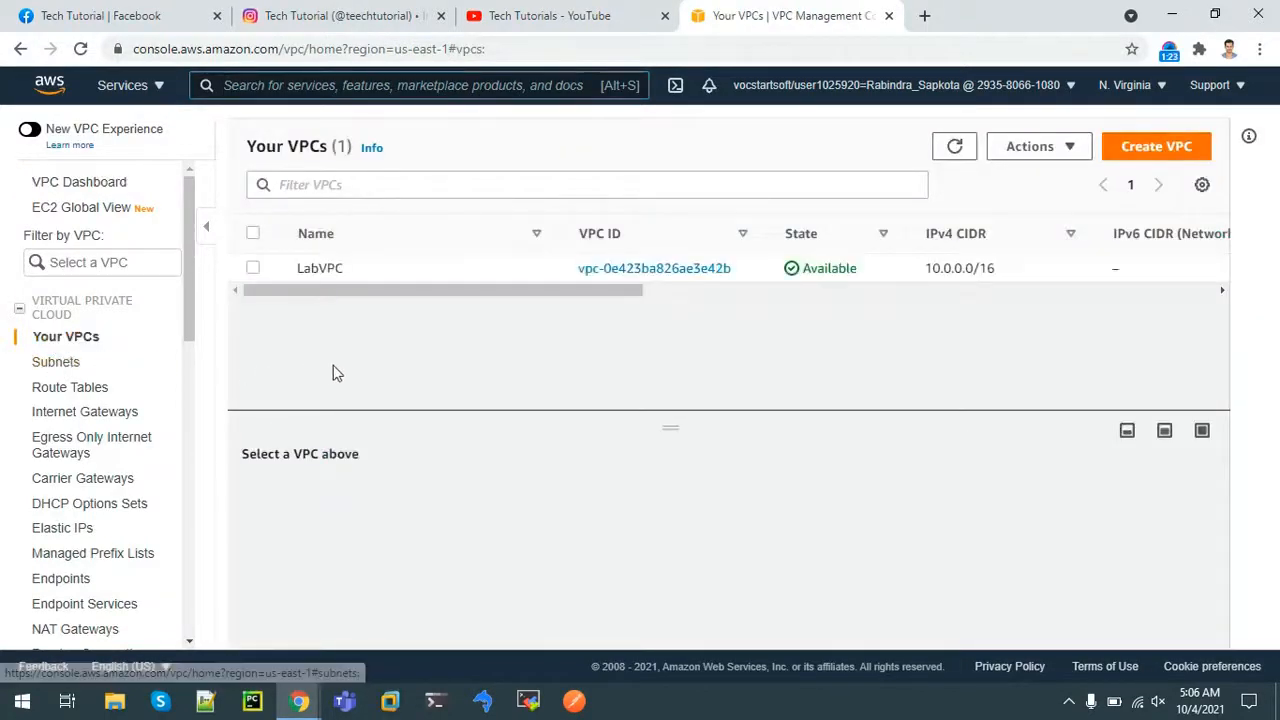
Start a new subnet in LabVPC named 'PublicSubnet' from the Subnets page
click(58, 367)
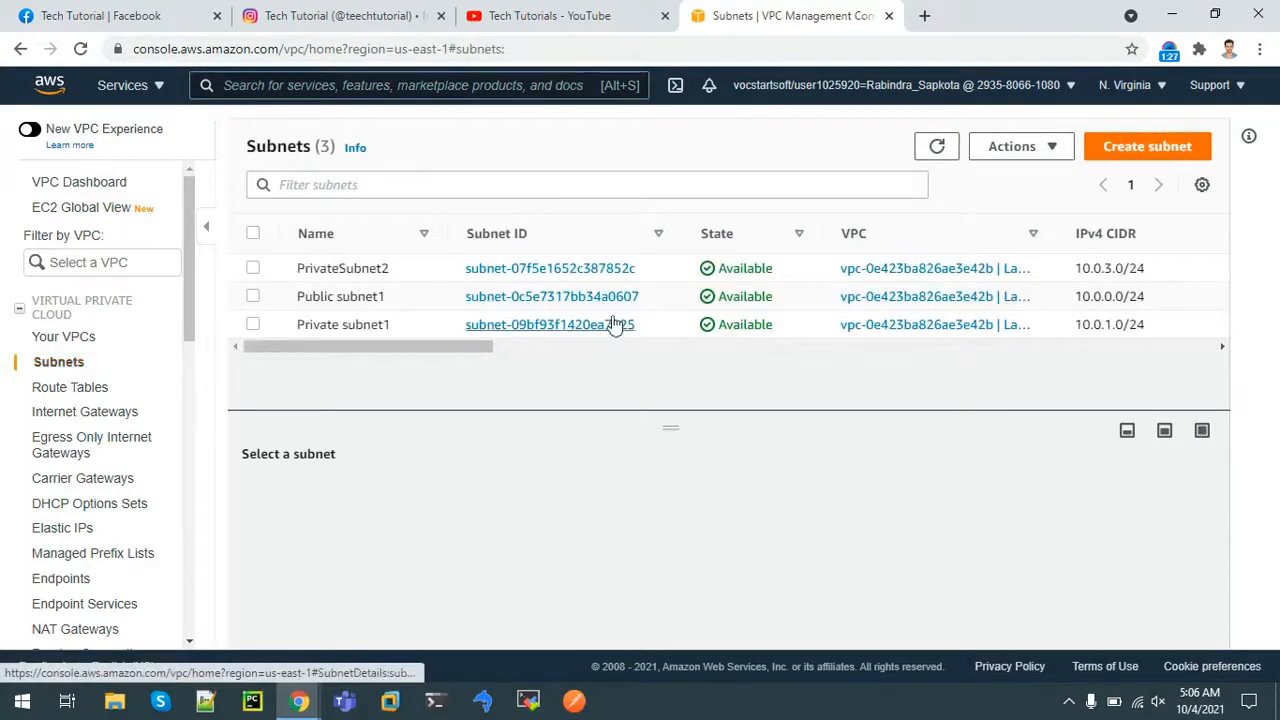
click(1117, 157)
click(292, 355)
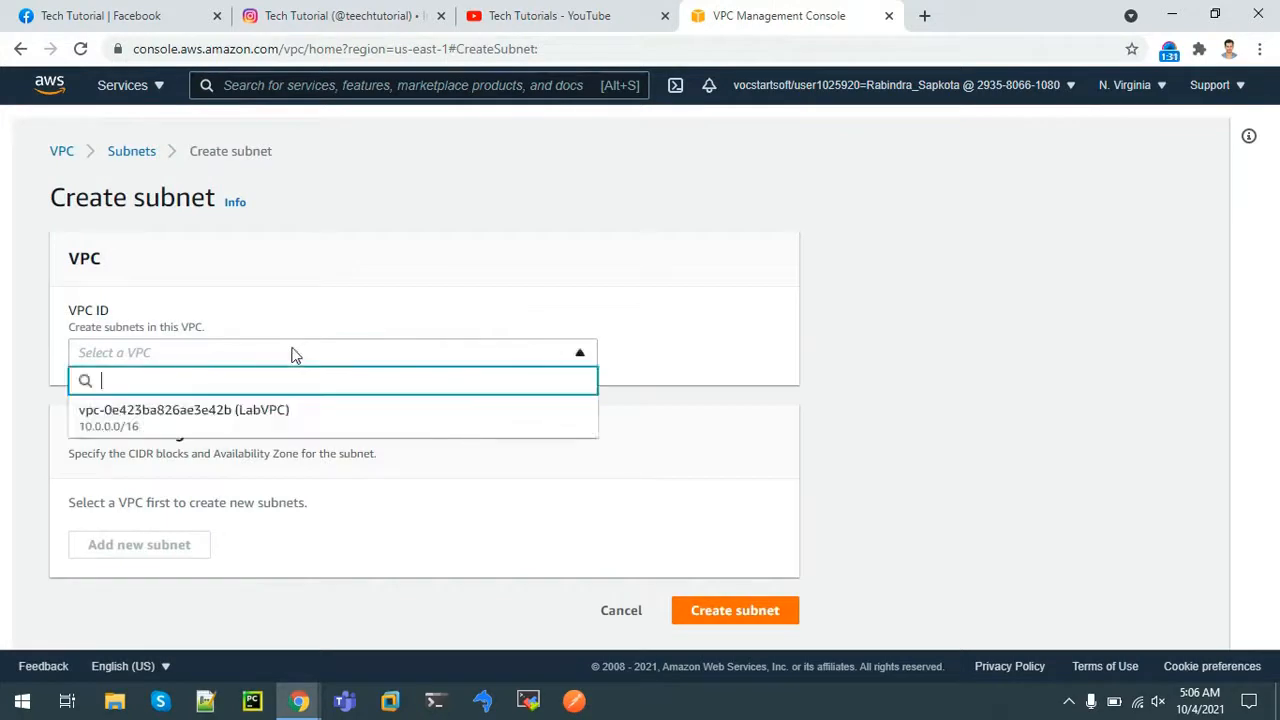
click(236, 407)
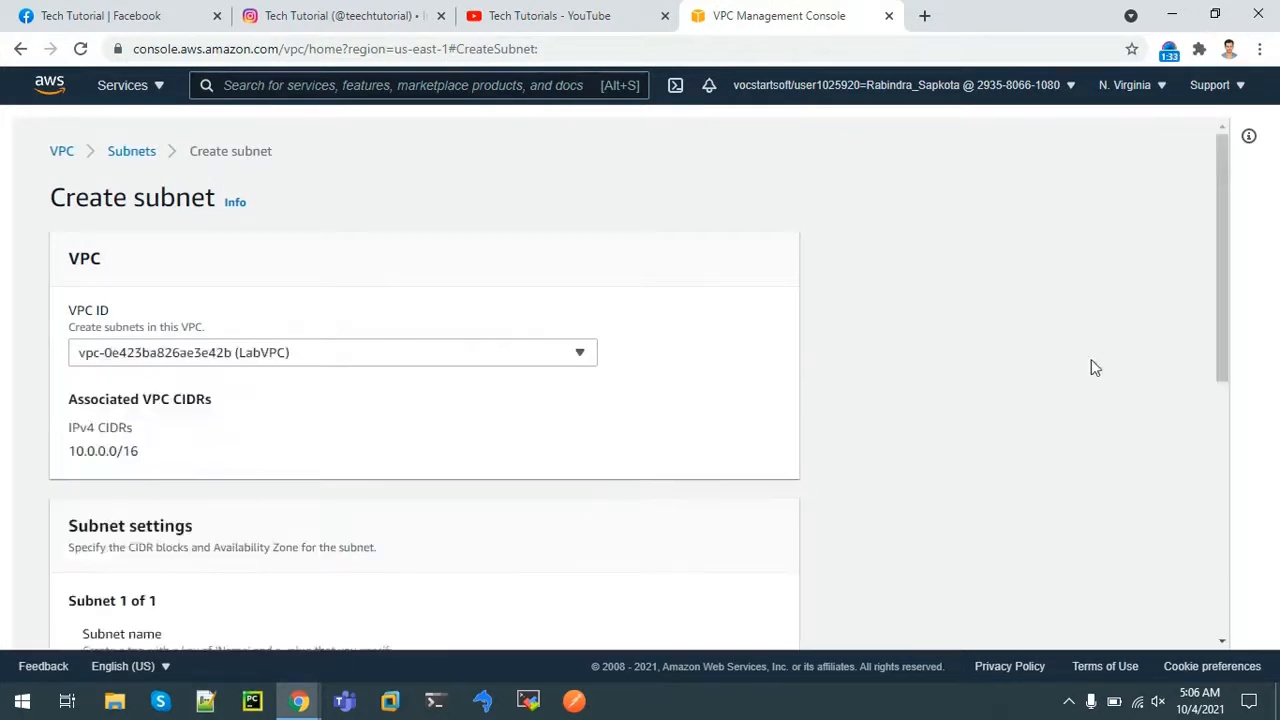
drag(1222, 256, 982, 388)
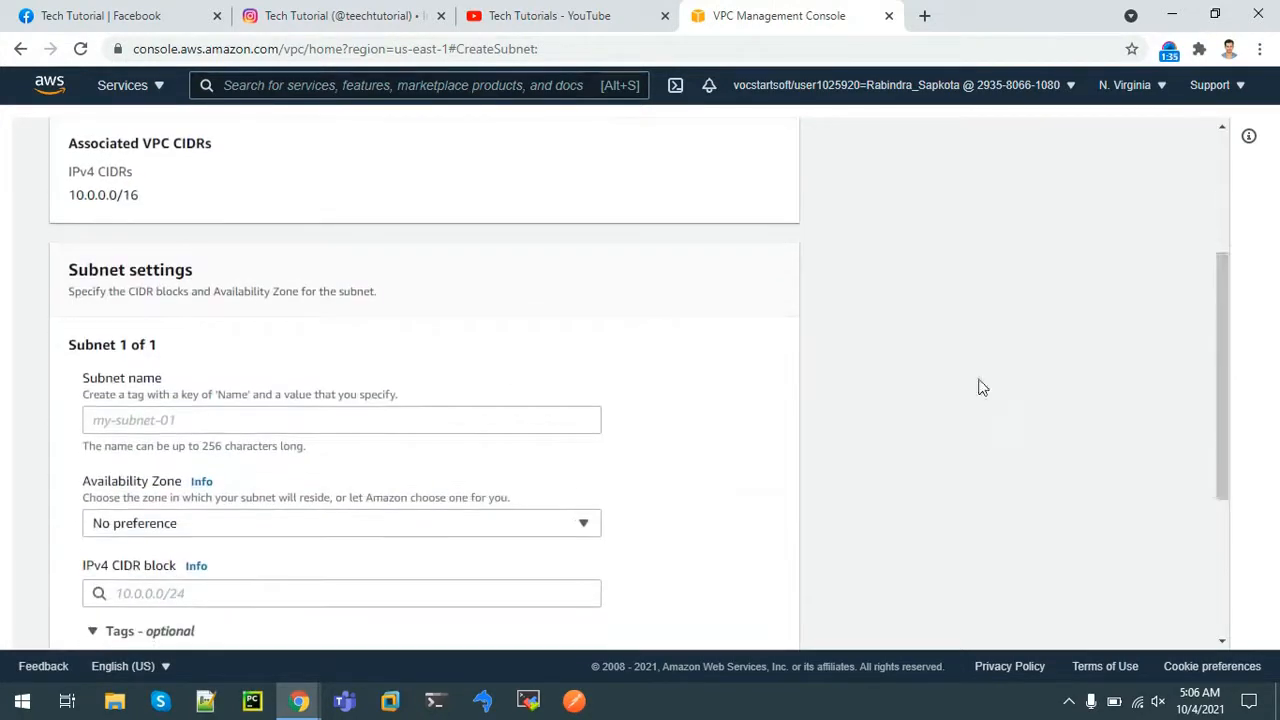
click(292, 417)
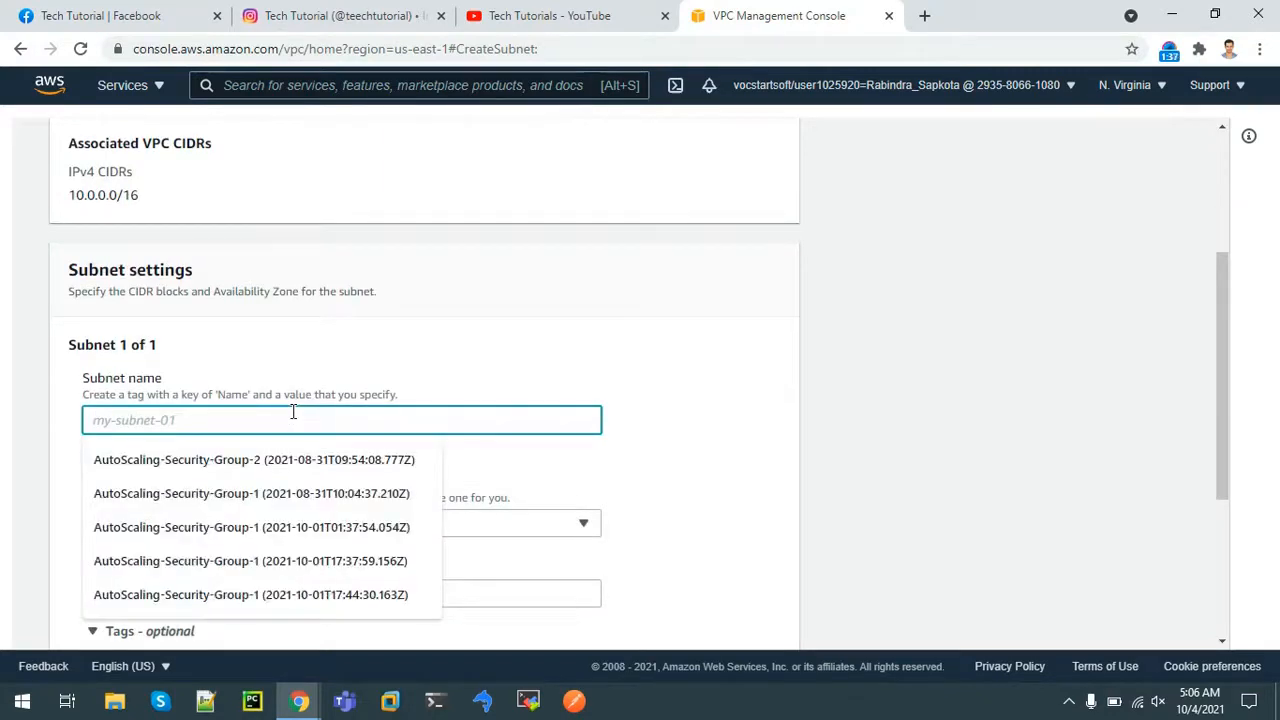
text(PublicS)
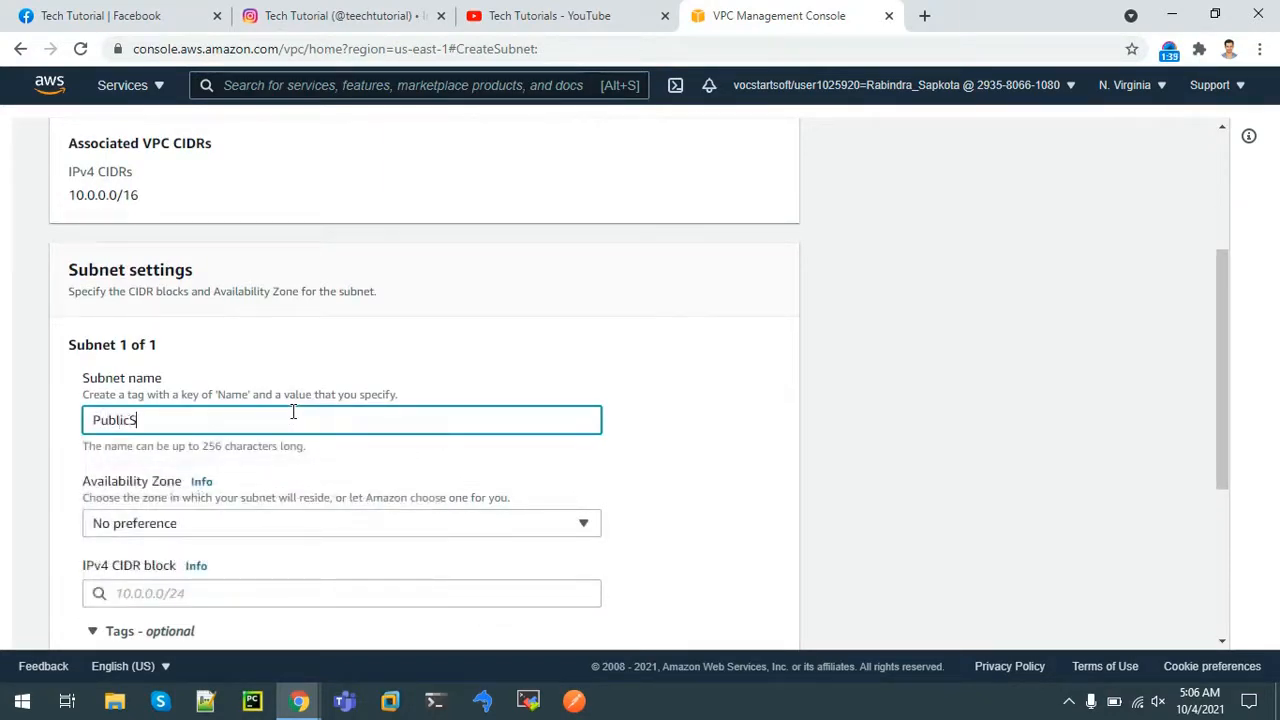
text(ubnet2)
Choose availability zone us-east-1b, then abandon the form and return to the Subnets list
click(222, 524)
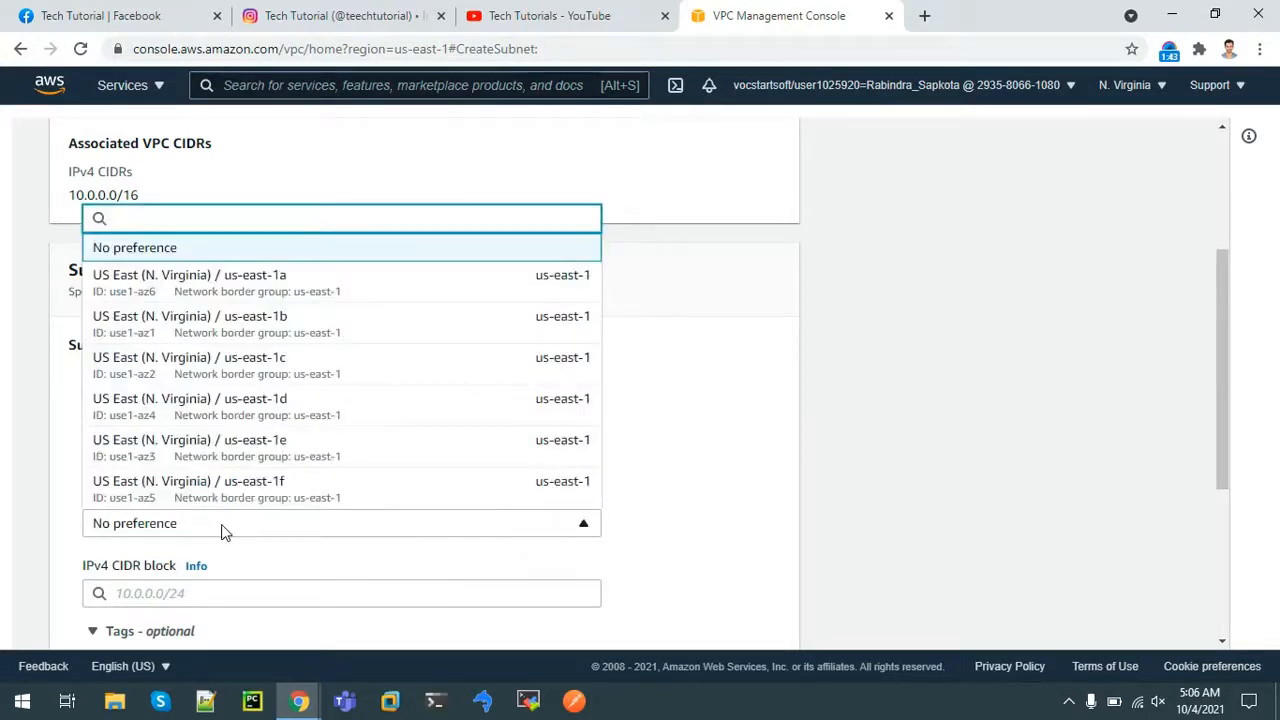
click(300, 333)
drag(1224, 349, 1232, 432)
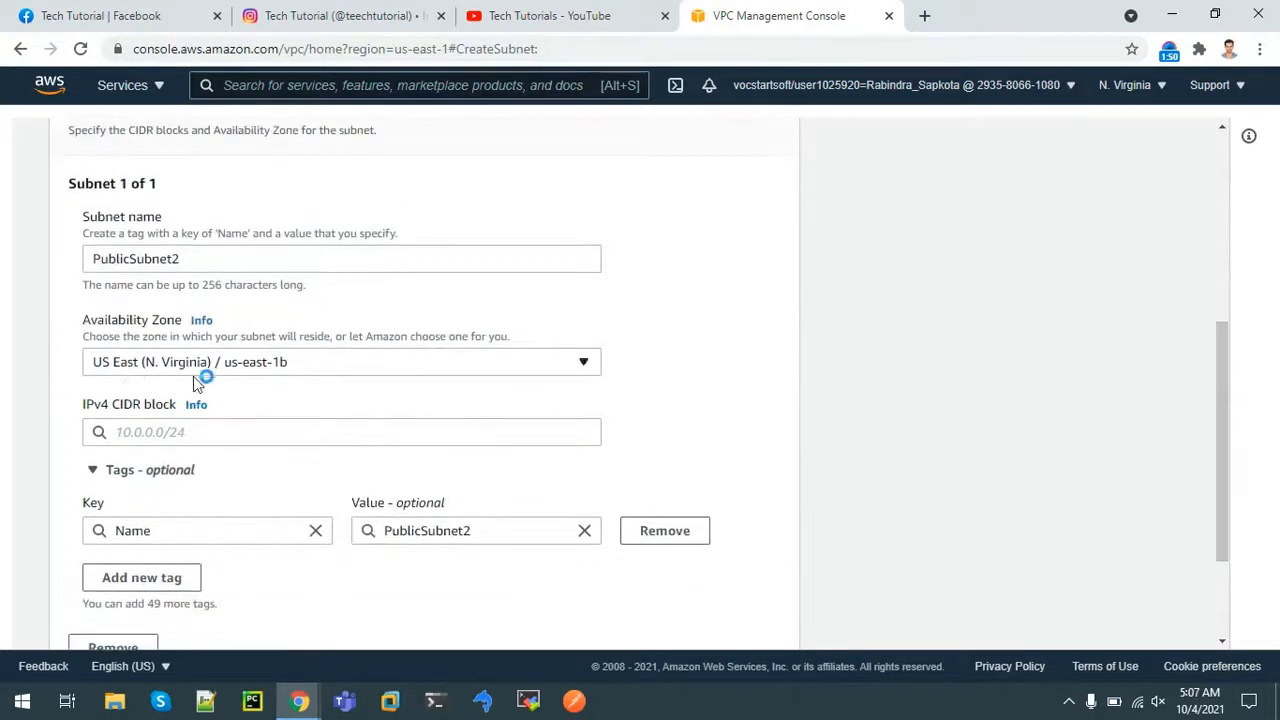
click(149, 431)
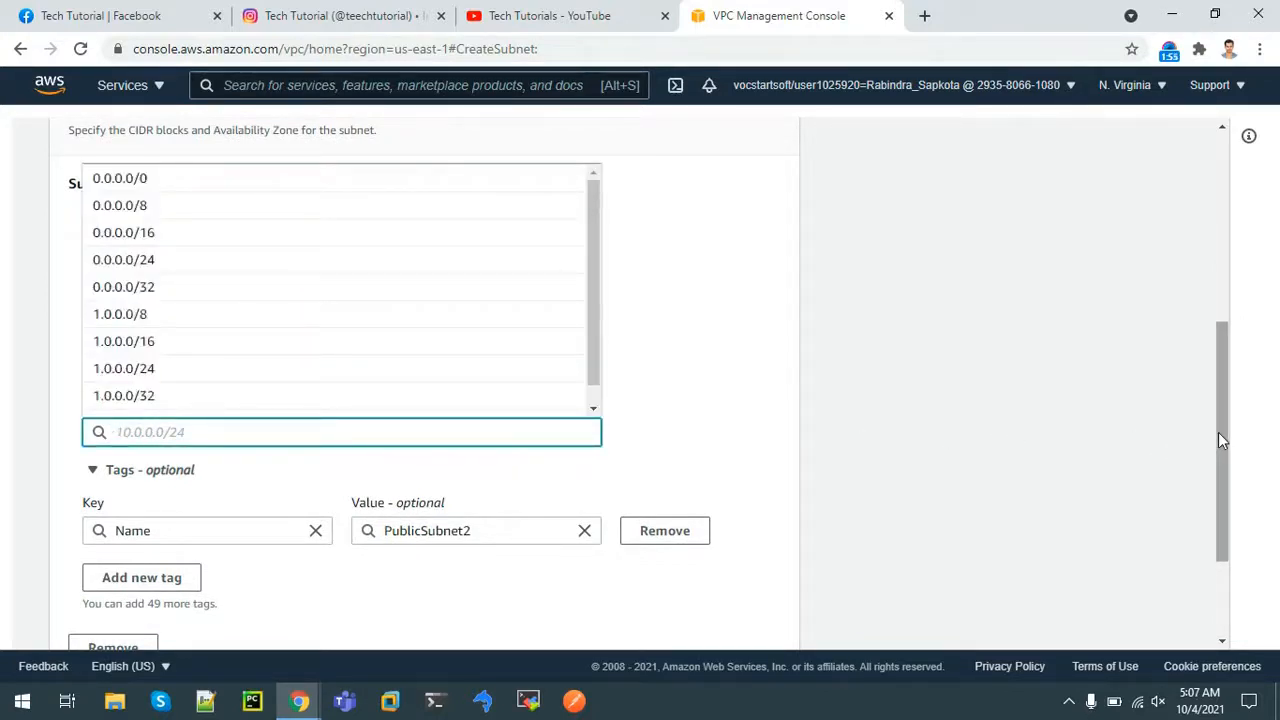
drag(1220, 432, 1200, 220)
click(132, 154)
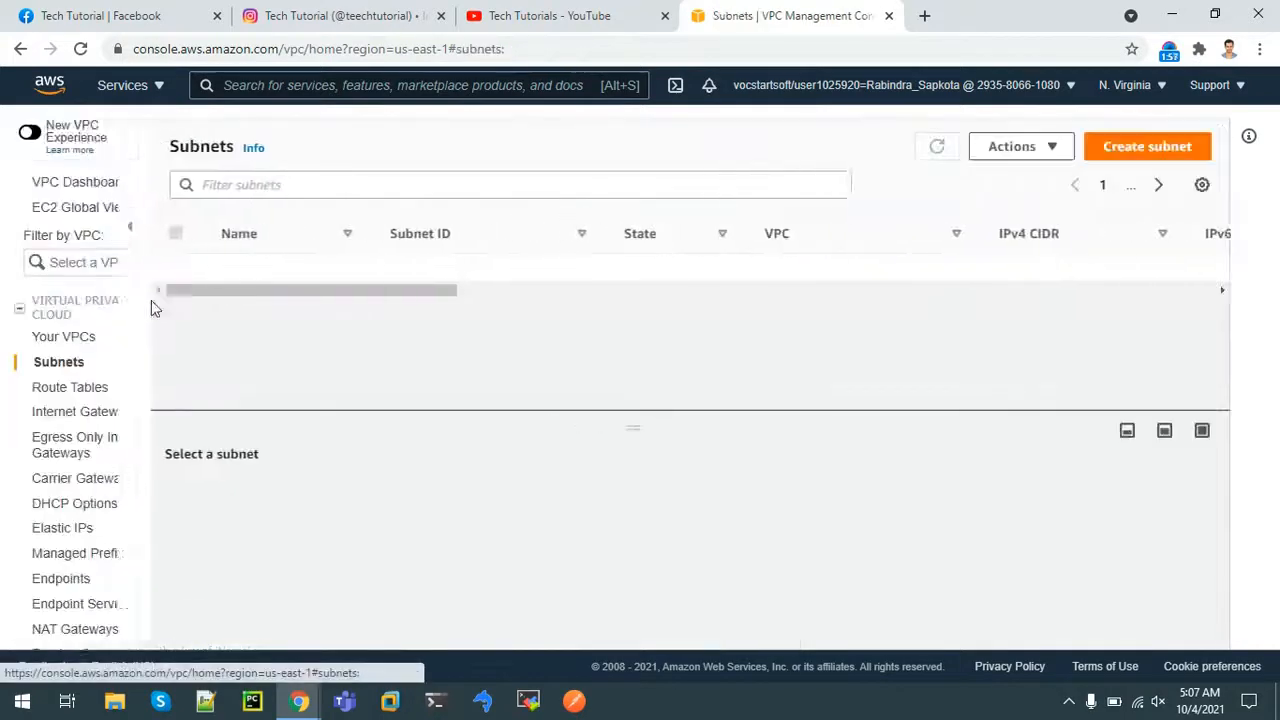
Review existing subnet CIDRs such as Private subnet1's 10.0.1.0/24, then begin a fresh subnet
drag(423, 346, 547, 385)
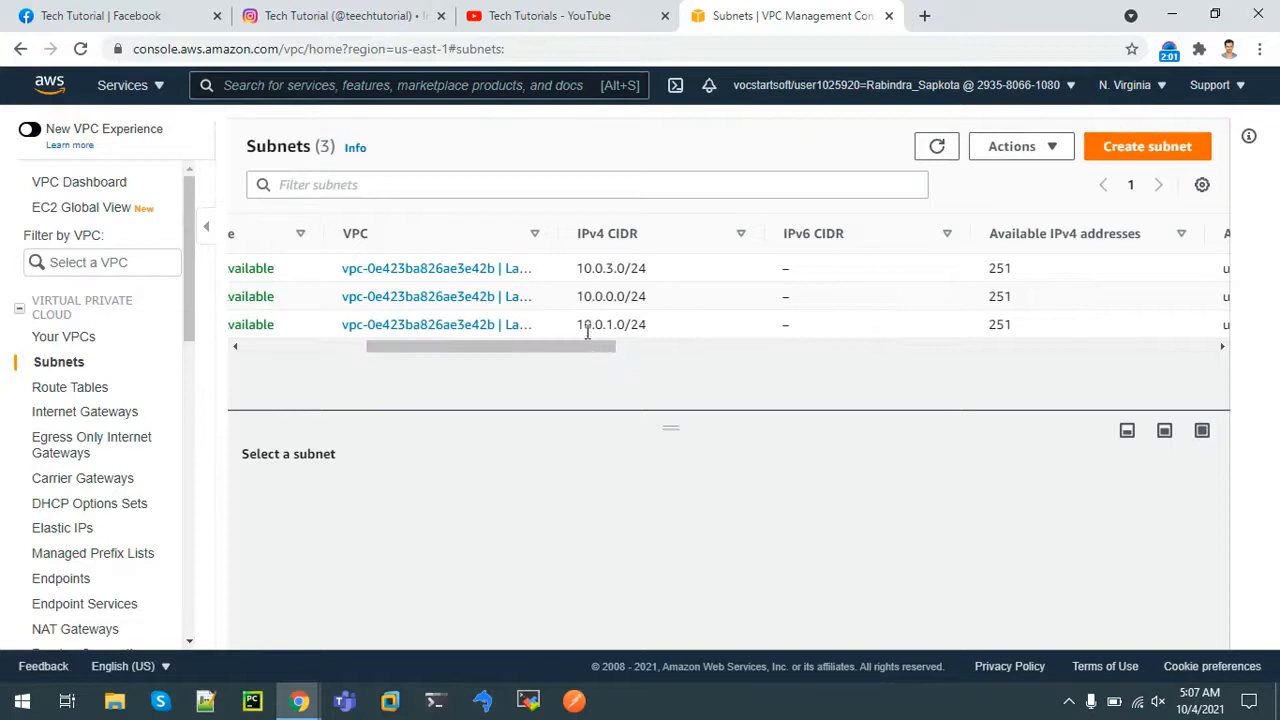
drag(580, 324, 650, 325)
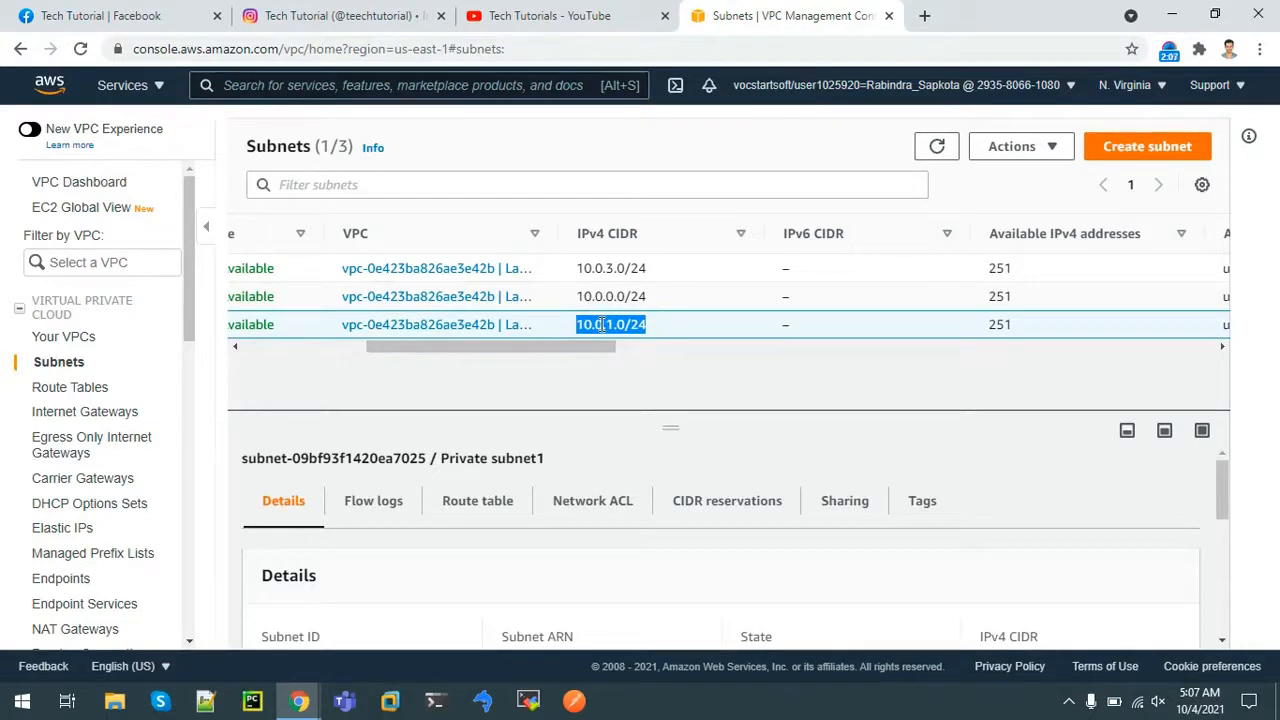
right_click(603, 324)
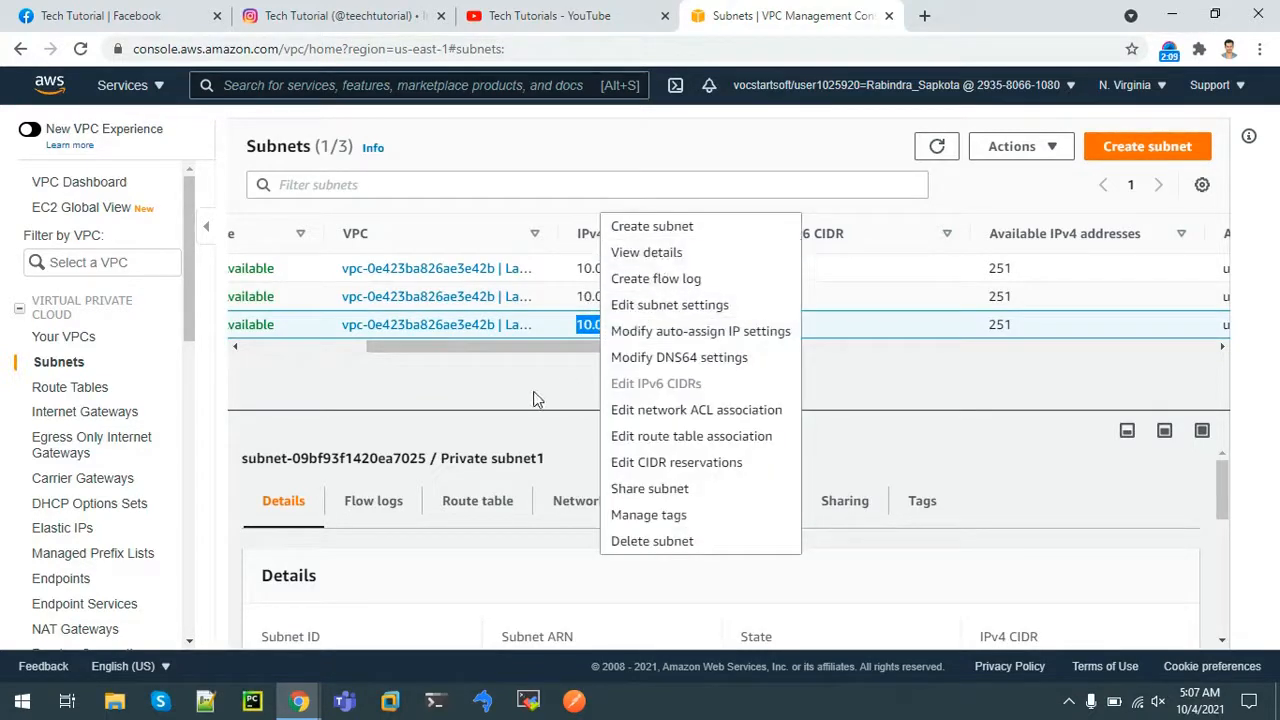
drag(408, 358, 267, 347)
click(1130, 148)
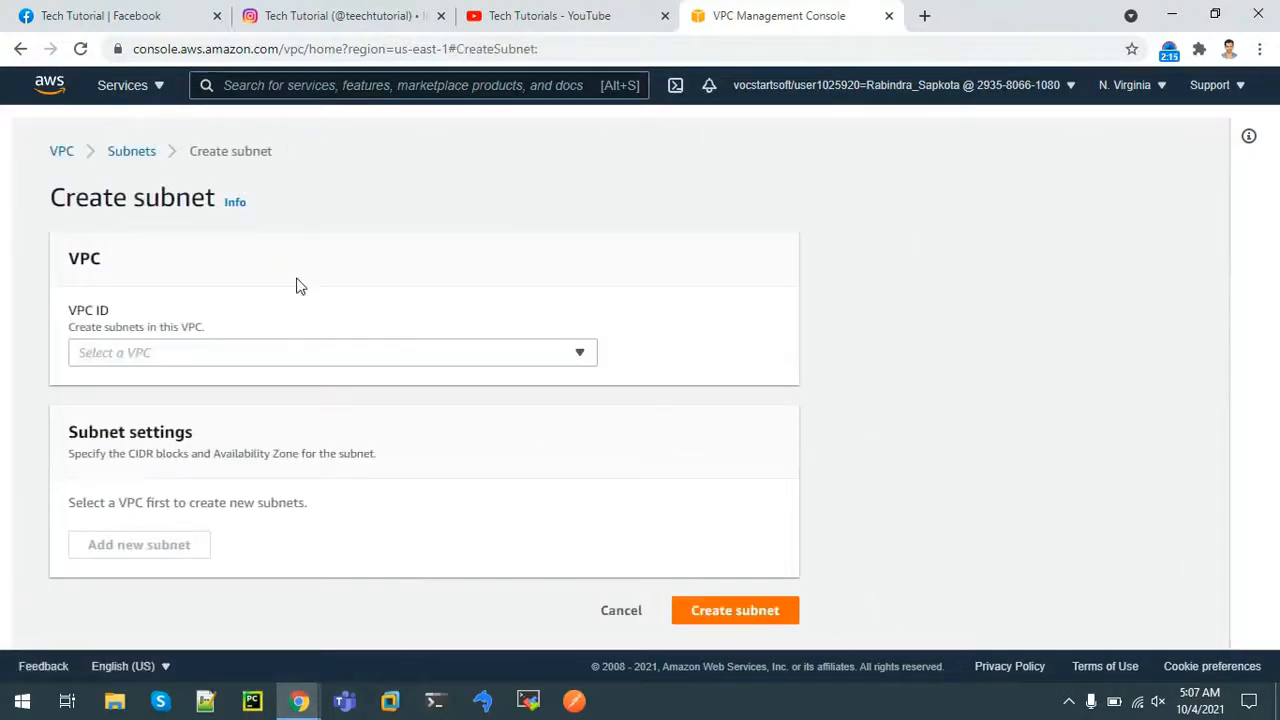
Assign the new subnet to LabVPC with IPv4 CIDR block 10.0.2.0/24
click(228, 360)
click(177, 412)
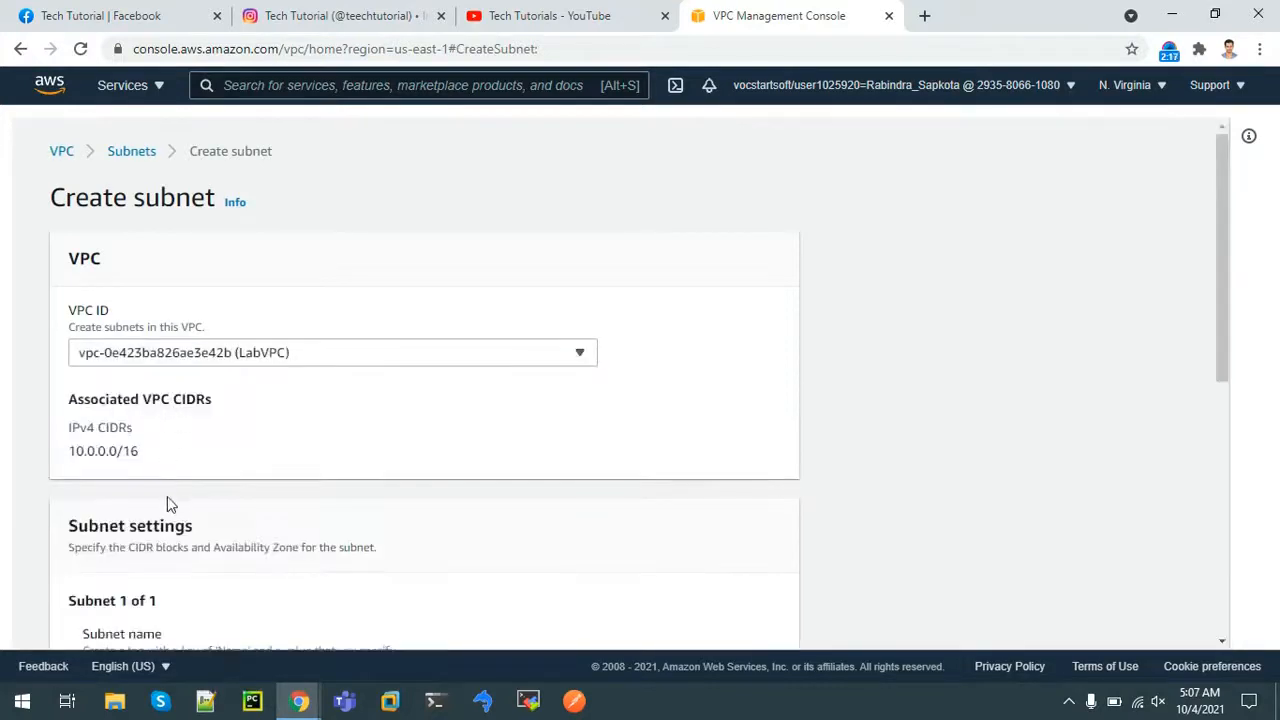
drag(1221, 263, 1220, 449)
click(231, 450)
text(10.0.20)
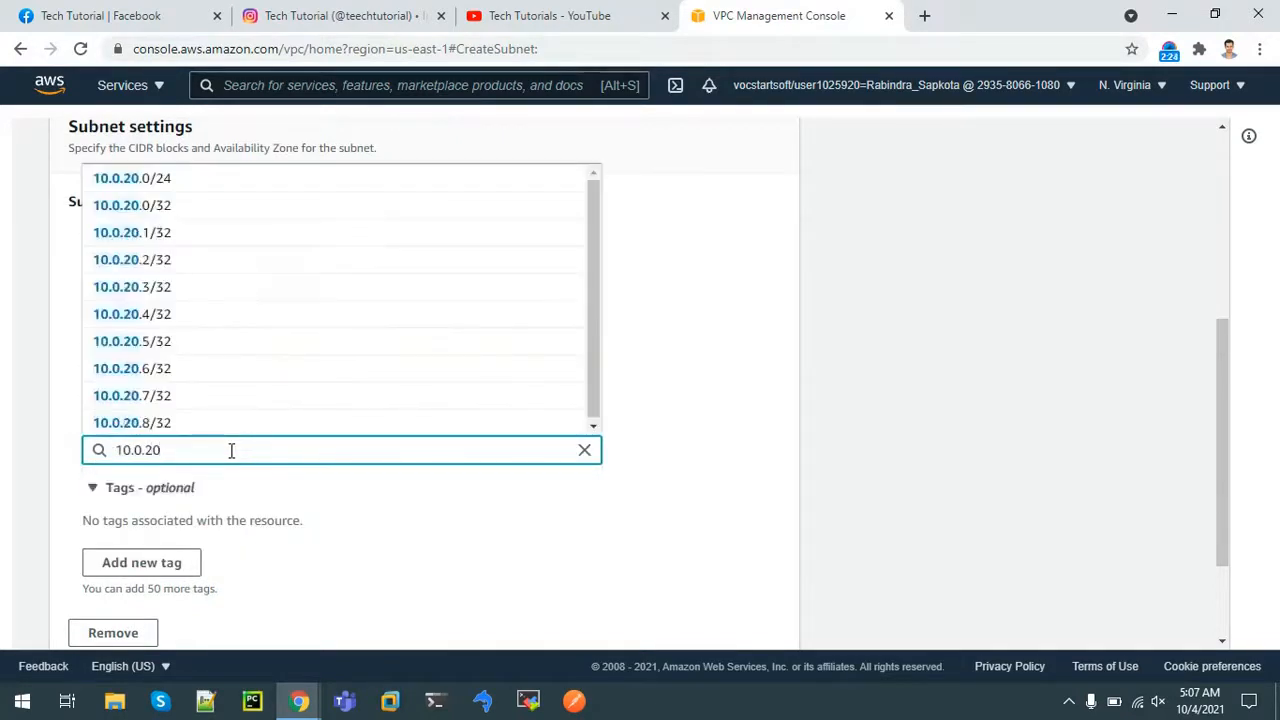
key(BackSpace)
text(.0/)
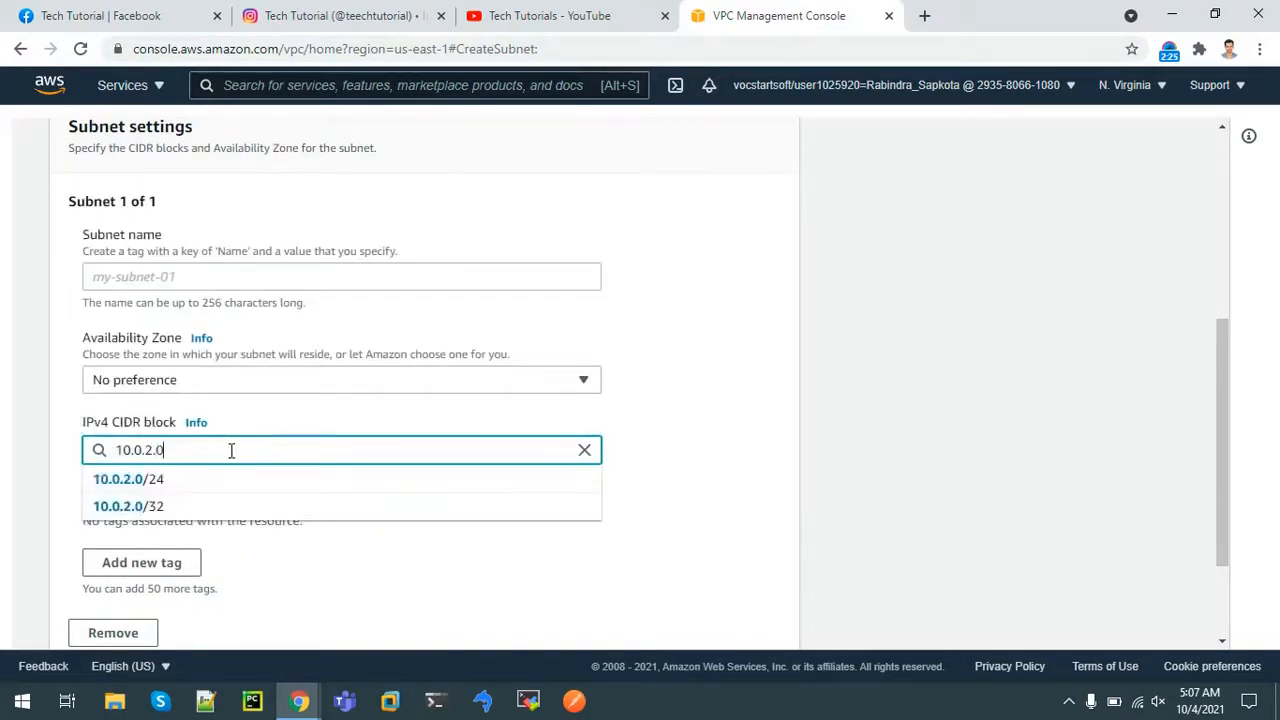
text(24)
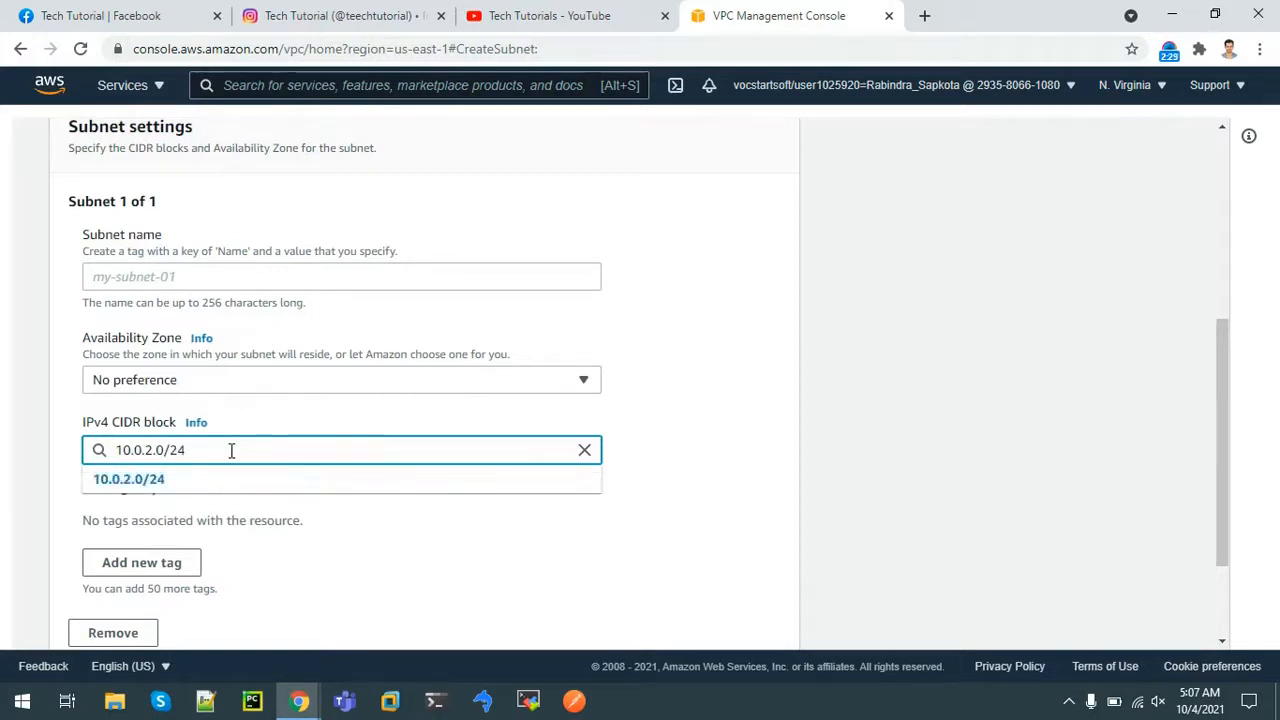
click(21, 418)
Place it in us-east-1b, name it PublicSubnet2, and create the subnet
click(131, 387)
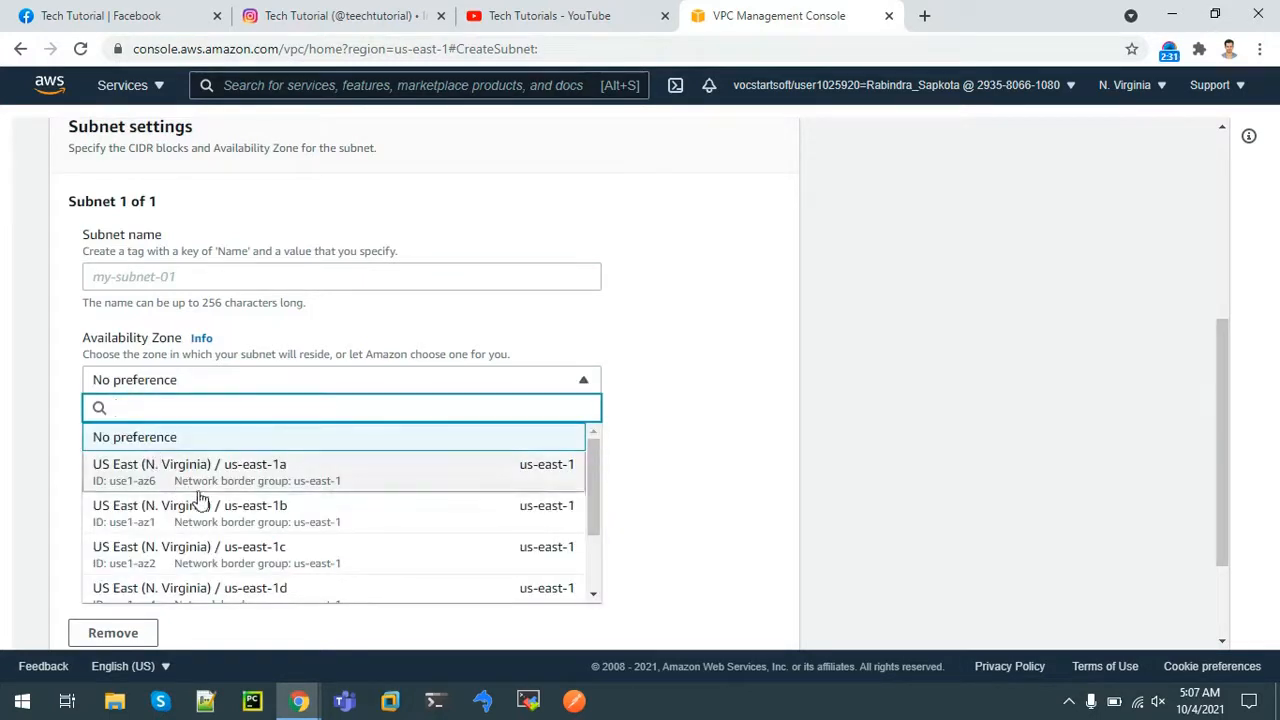
click(229, 514)
click(152, 283)
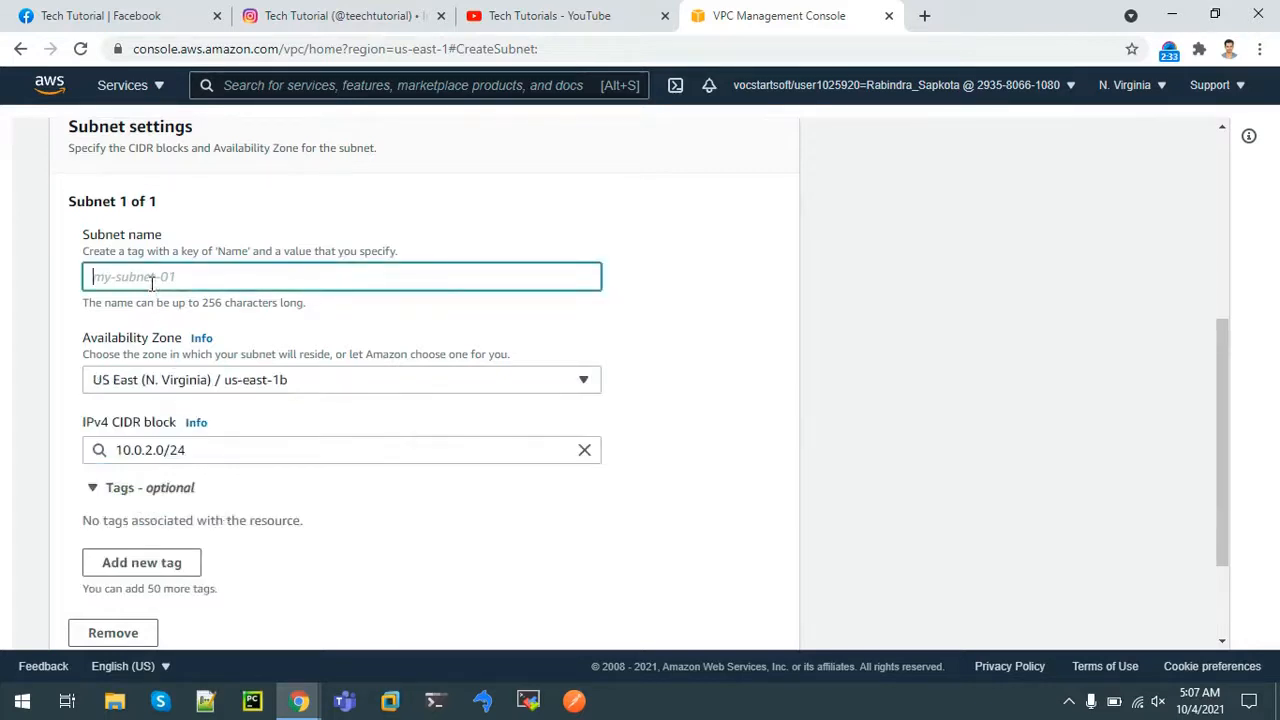
text(PublicSubnet2)
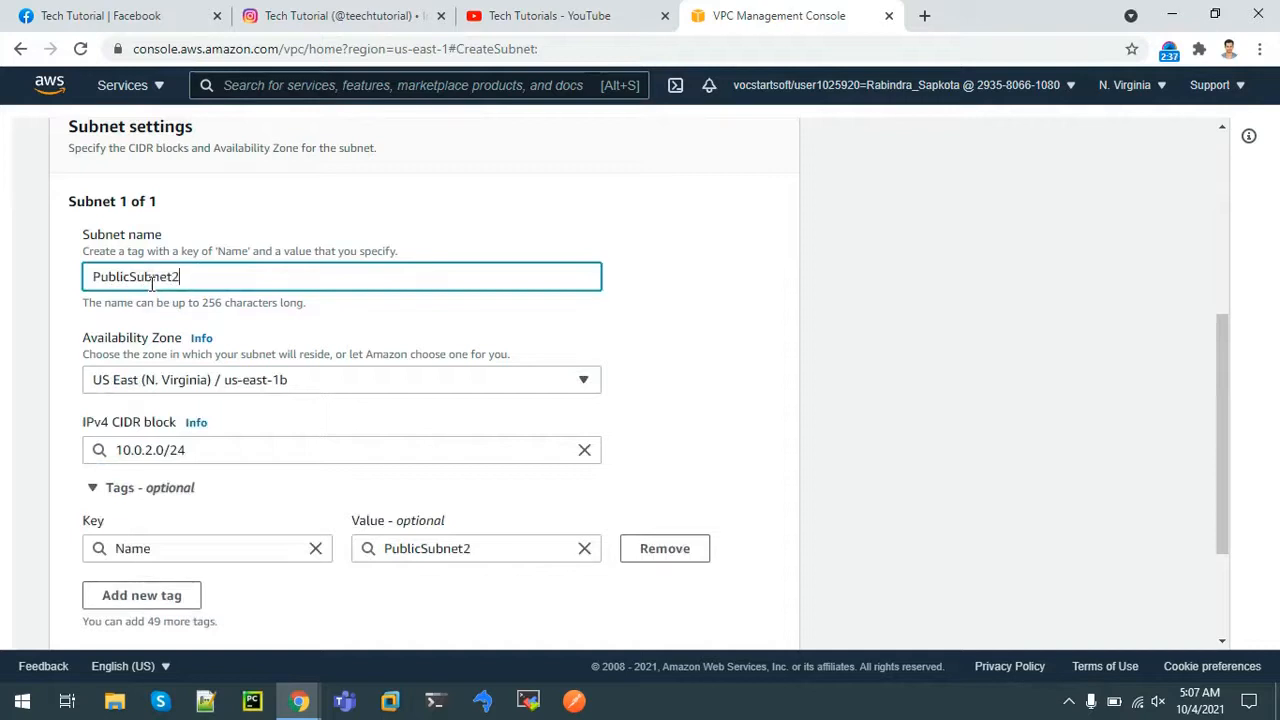
drag(1217, 357, 1220, 475)
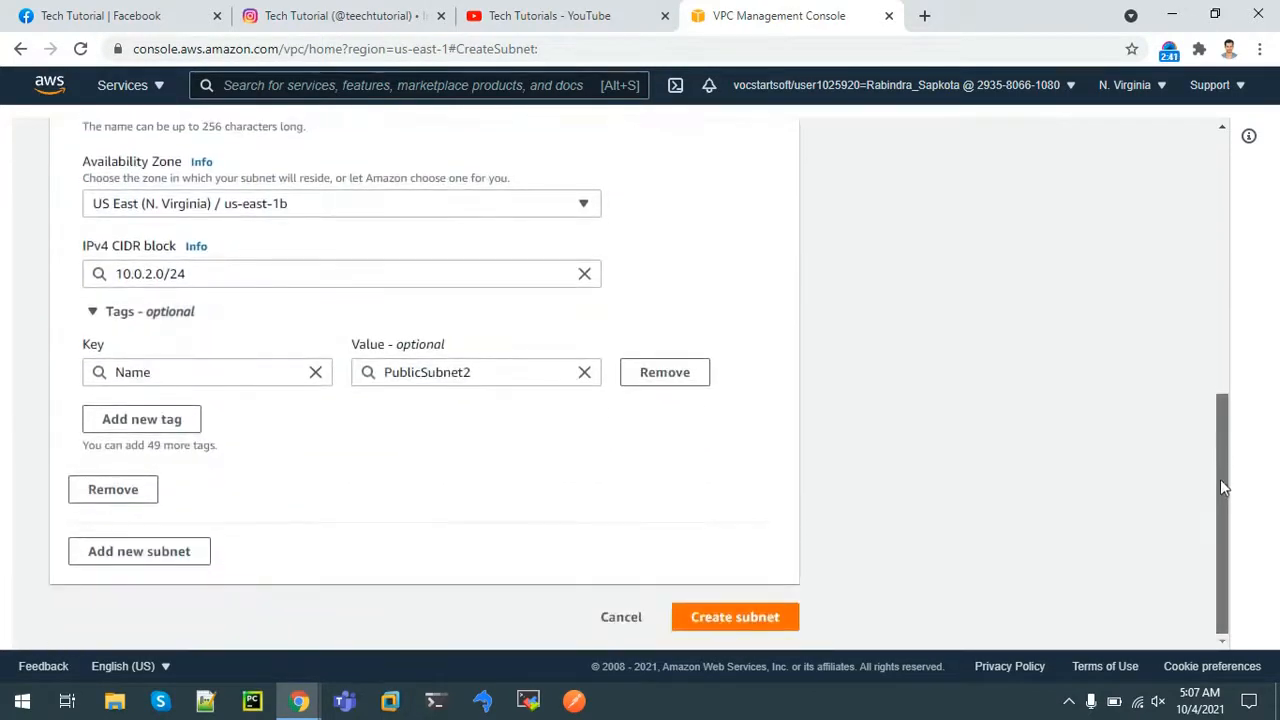
click(726, 617)
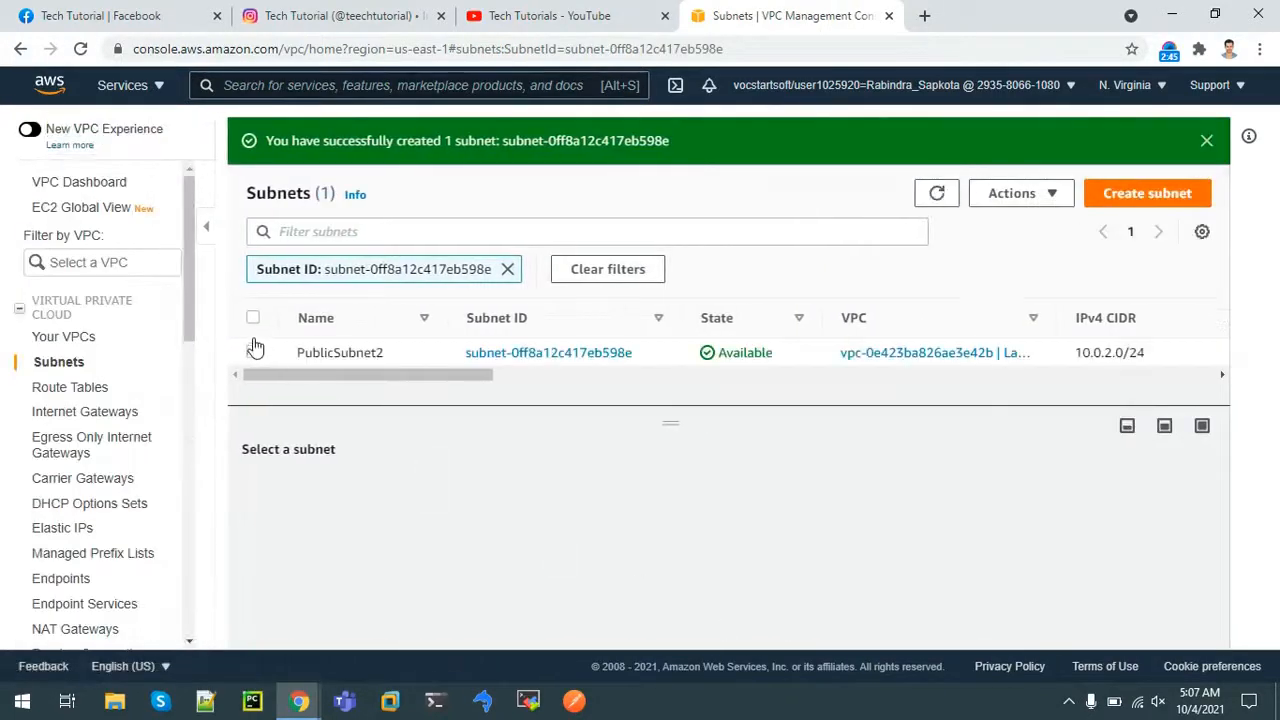
Clear the subnet filter and enlarge the table to show all four LabVPC subnets
click(508, 269)
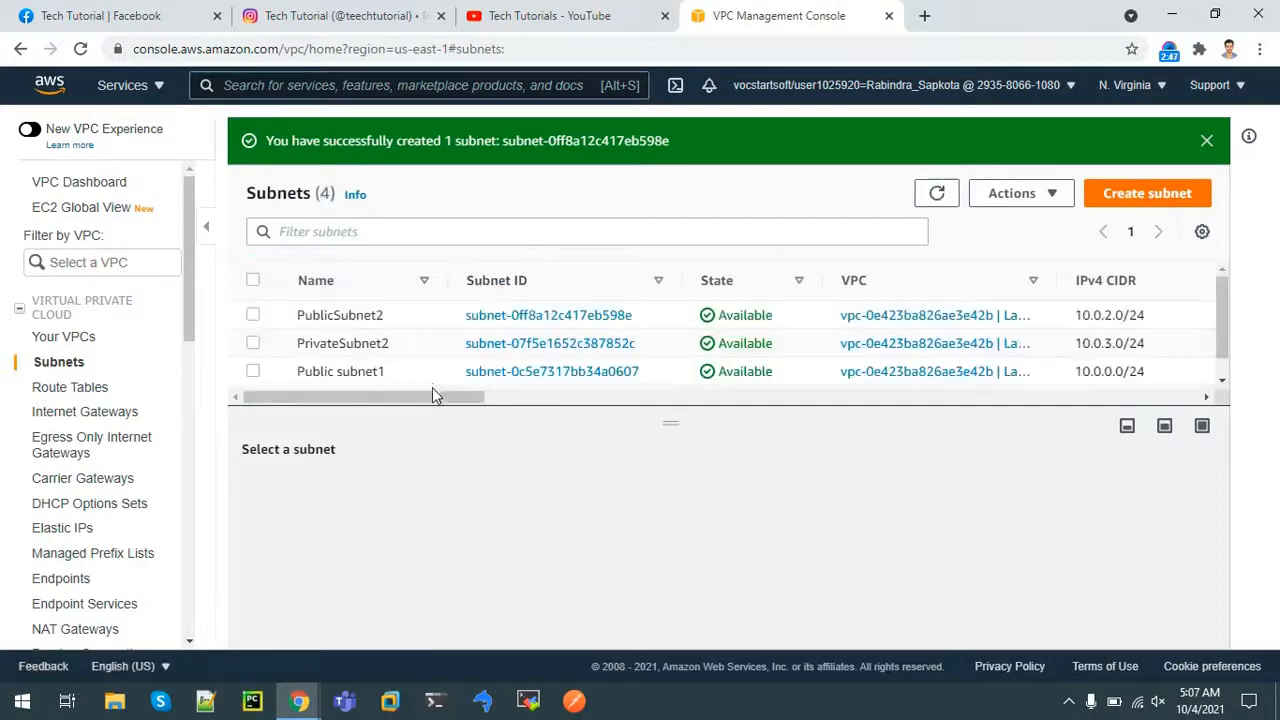
drag(432, 395, 812, 430)
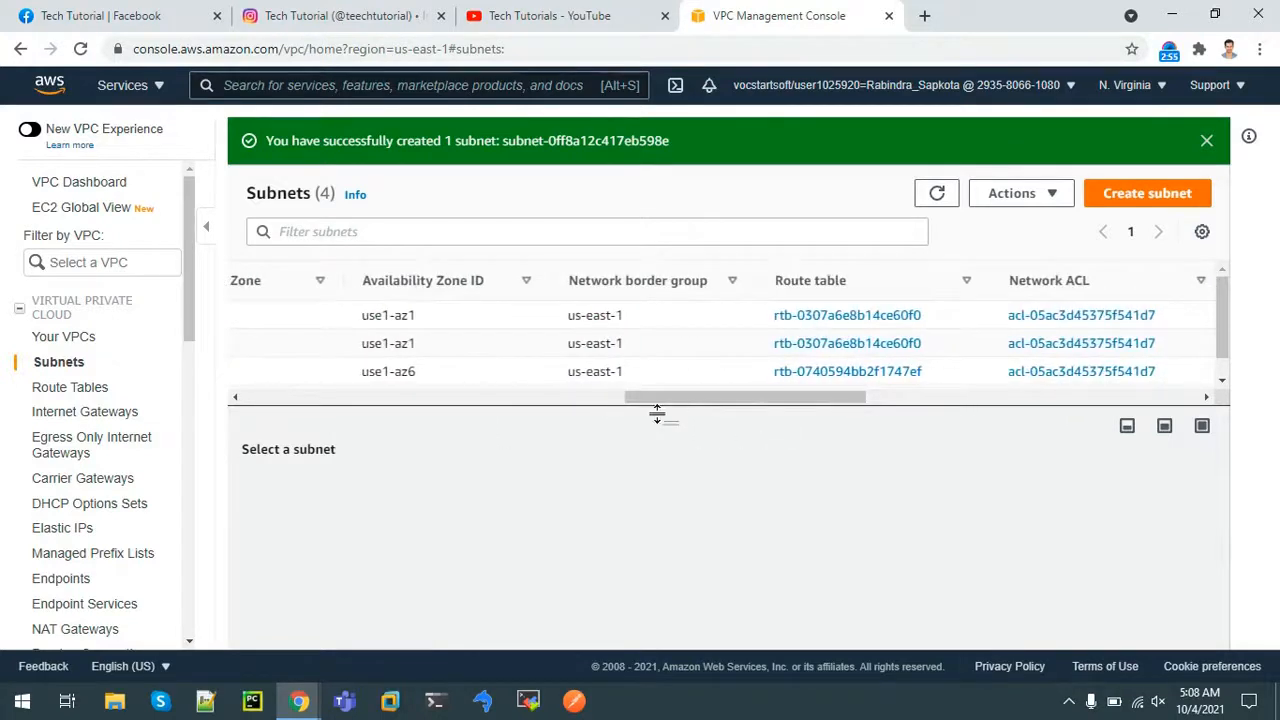
drag(688, 405, 220, 466)
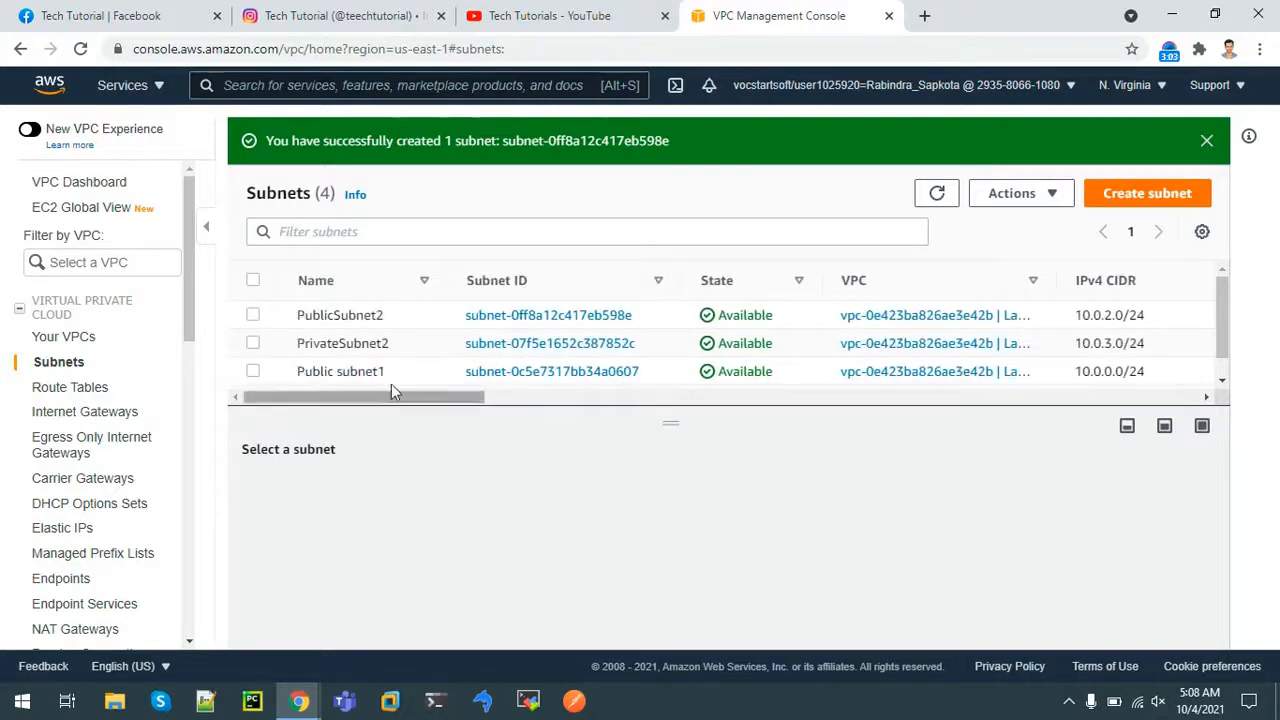
drag(409, 410, 411, 451)
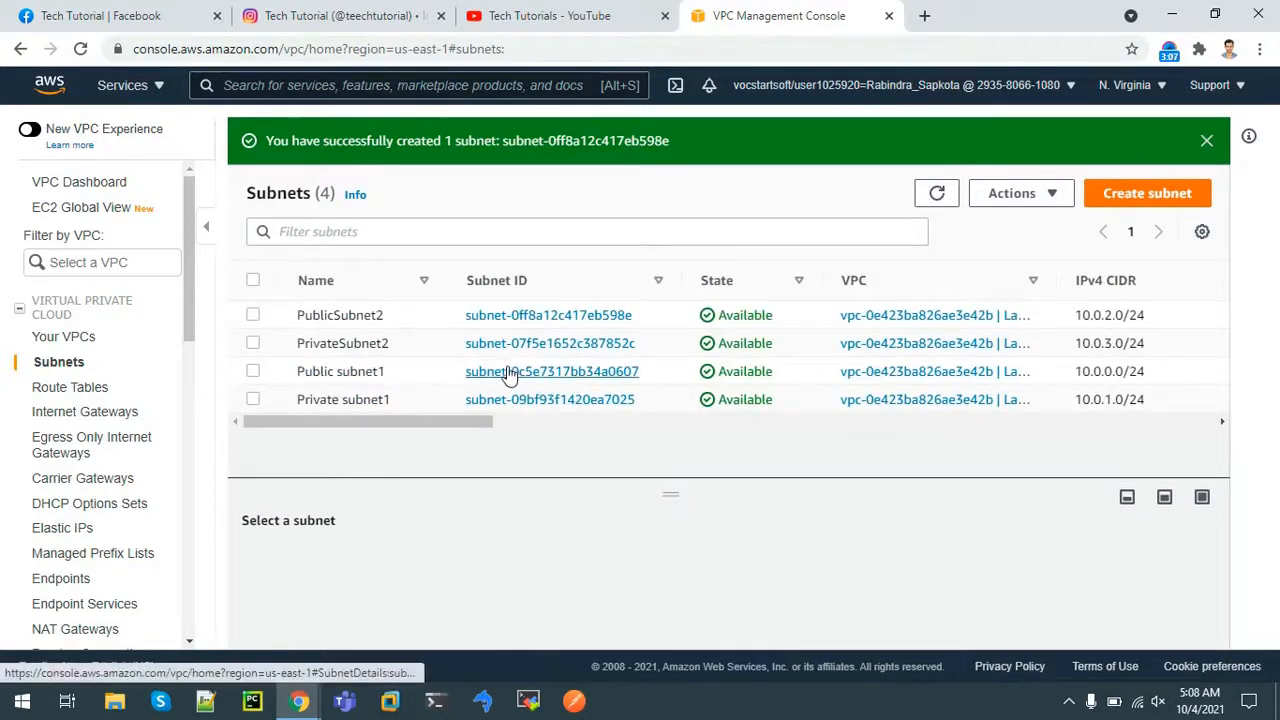
Enable auto-assign public IPv4 address on PublicSubnet2 and save the setting
click(510, 316)
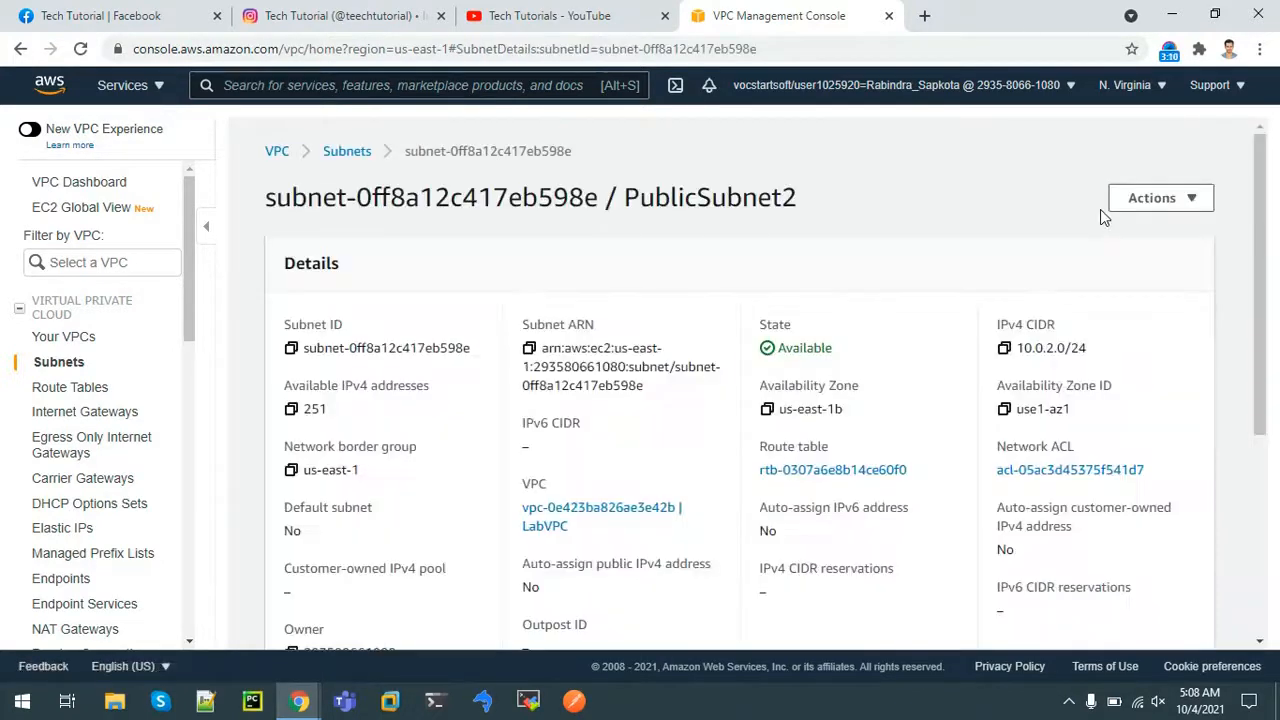
click(1150, 198)
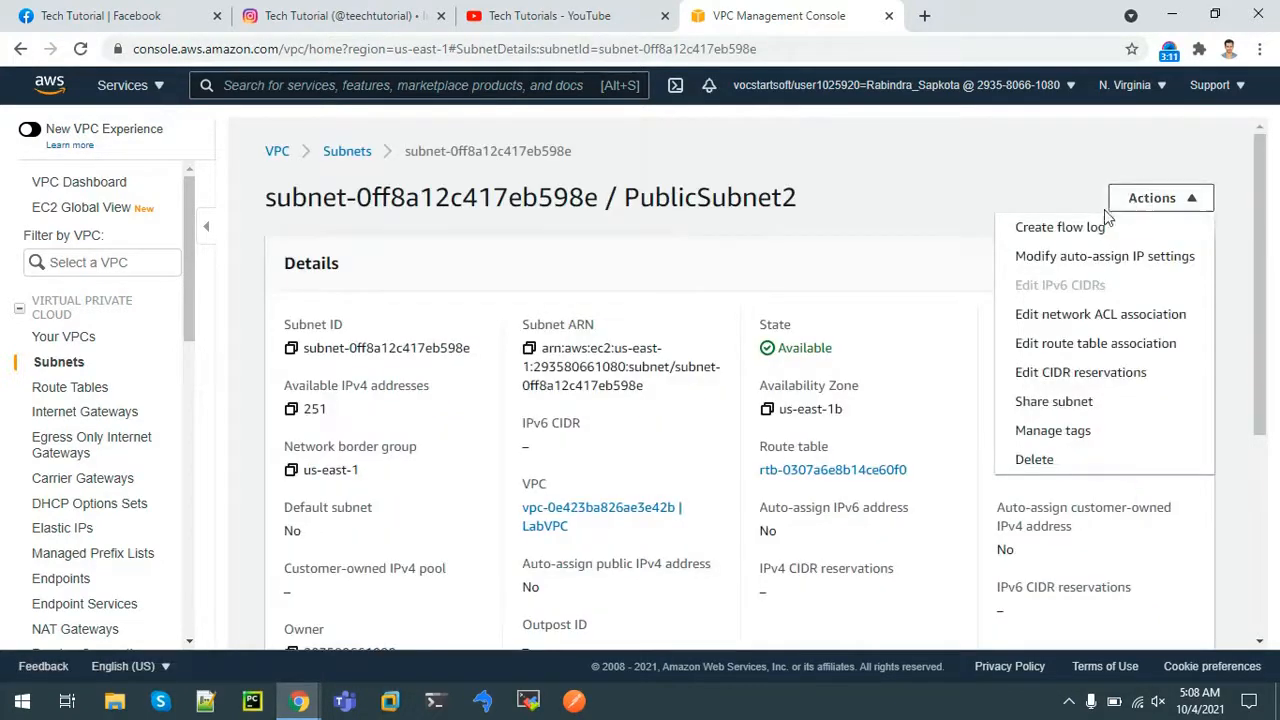
click(1131, 257)
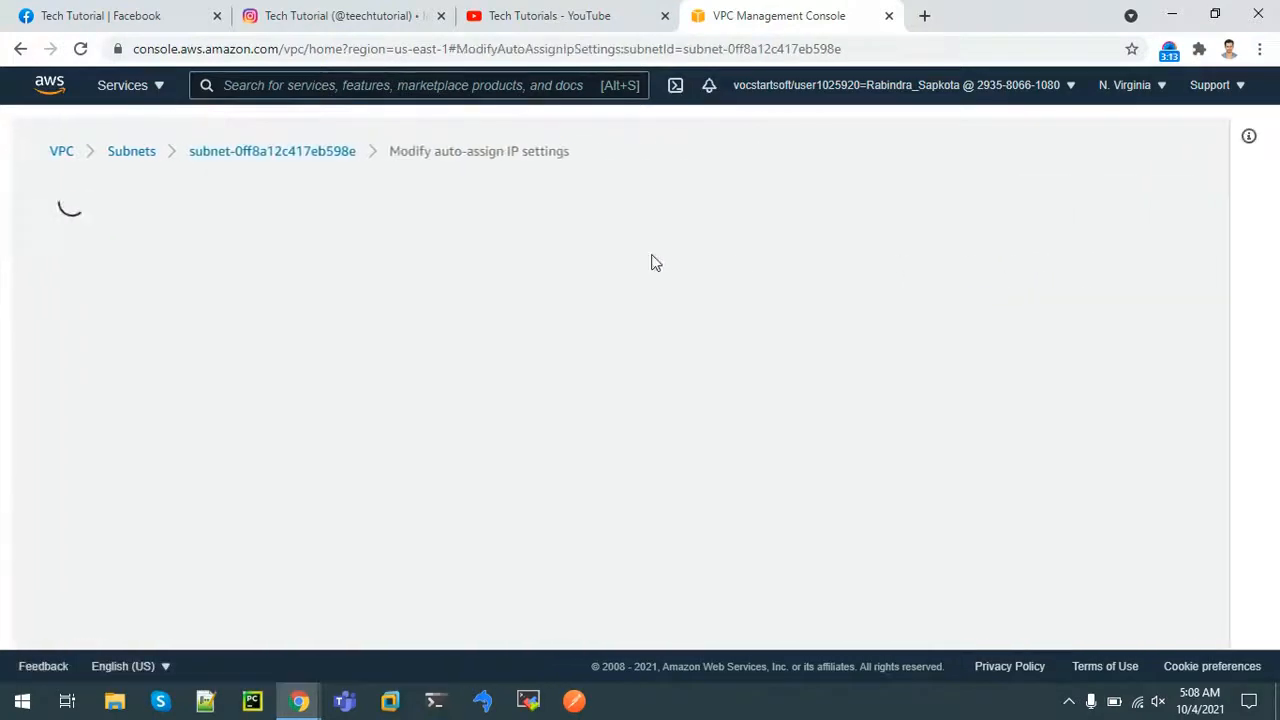
click(78, 444)
click(764, 583)
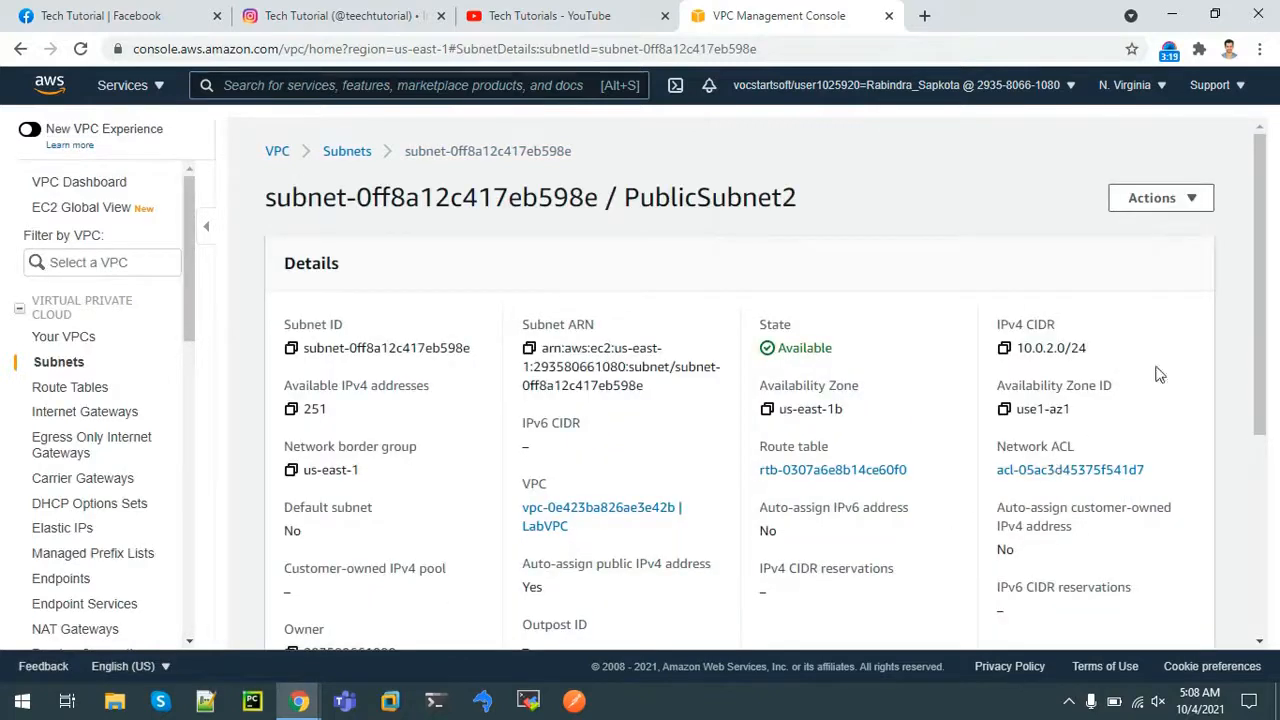
drag(1266, 333, 1264, 336)
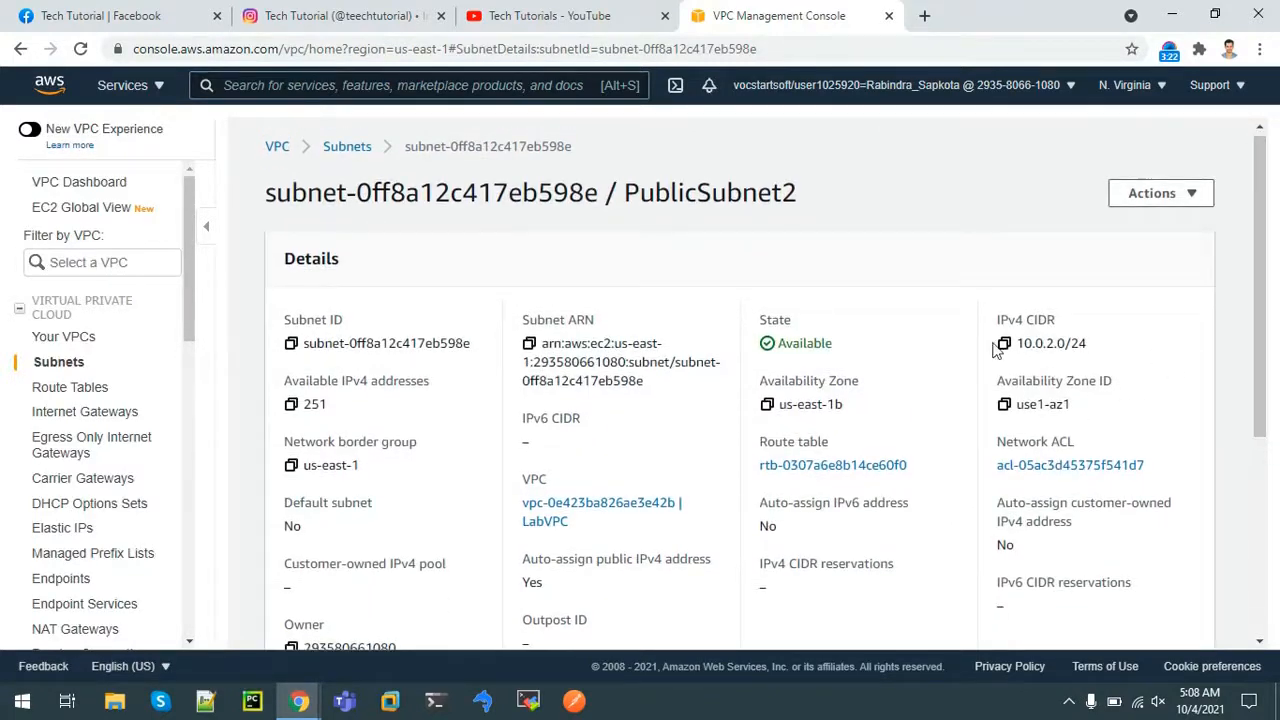
click(340, 147)
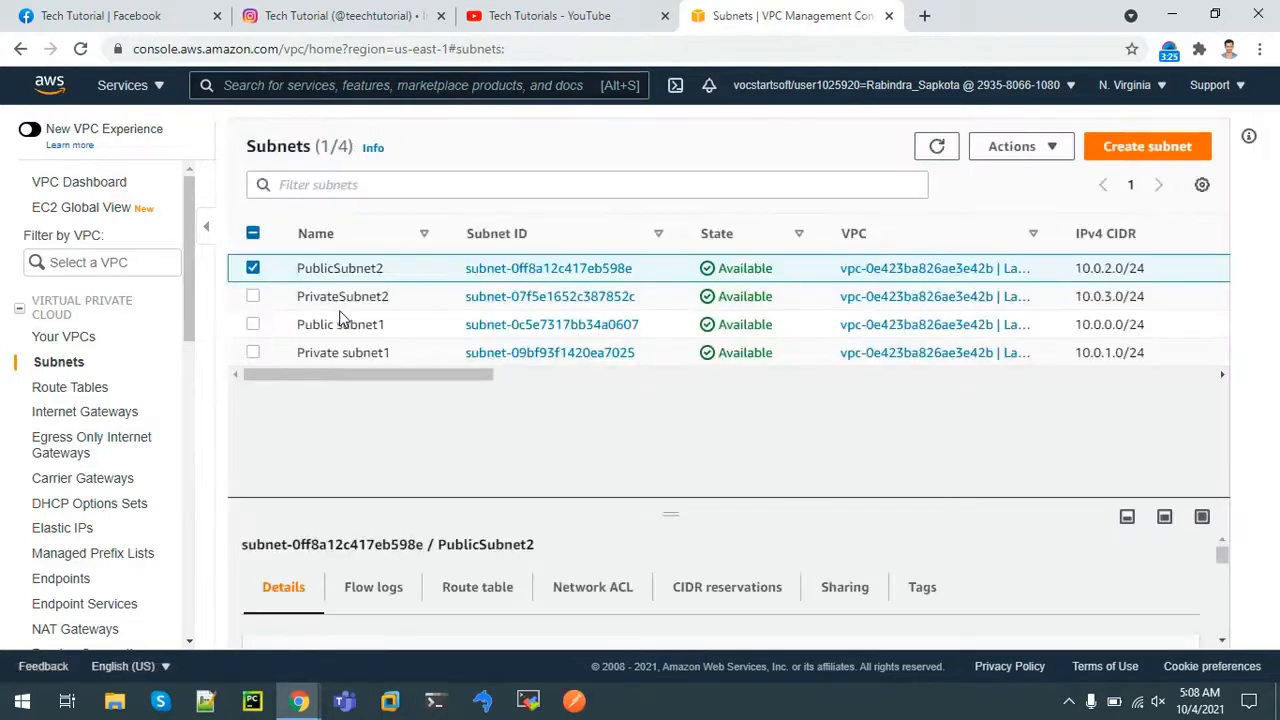
Confirm Public subnet1 (10.0.0.0/24) auto-assigns public IPv4, then head to the VPC Dashboard
click(516, 329)
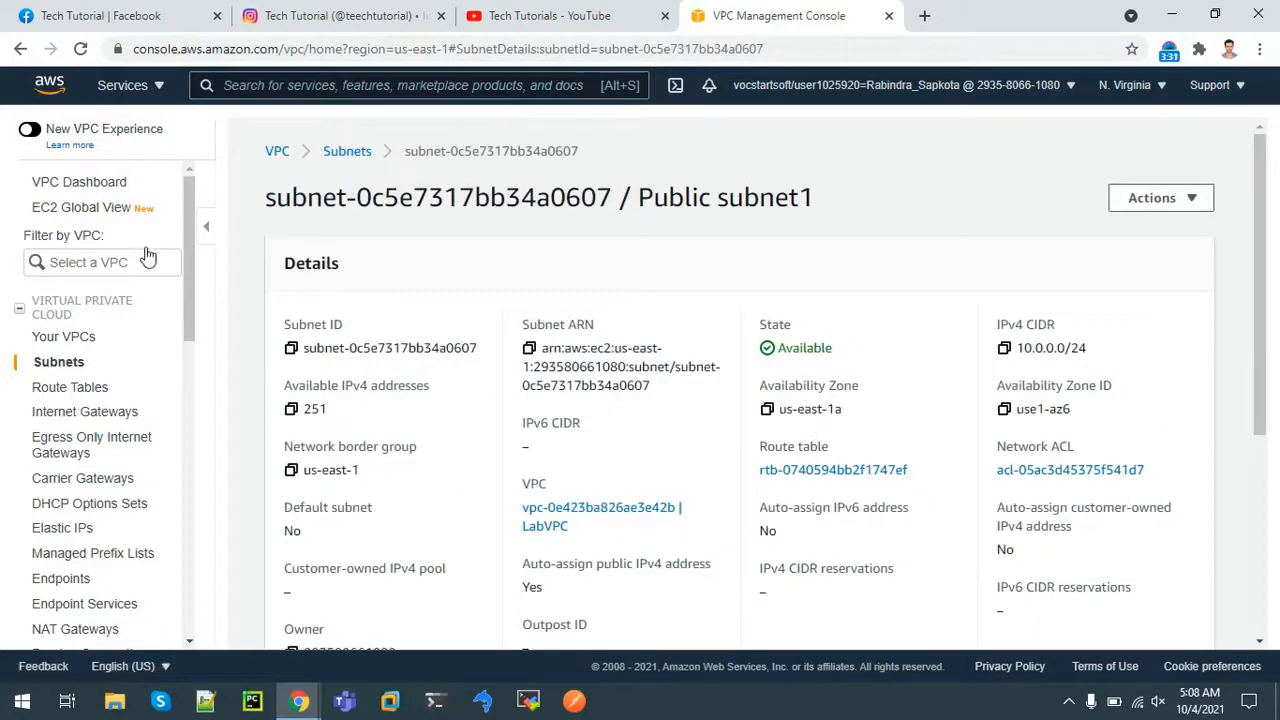
drag(192, 263, 205, 355)
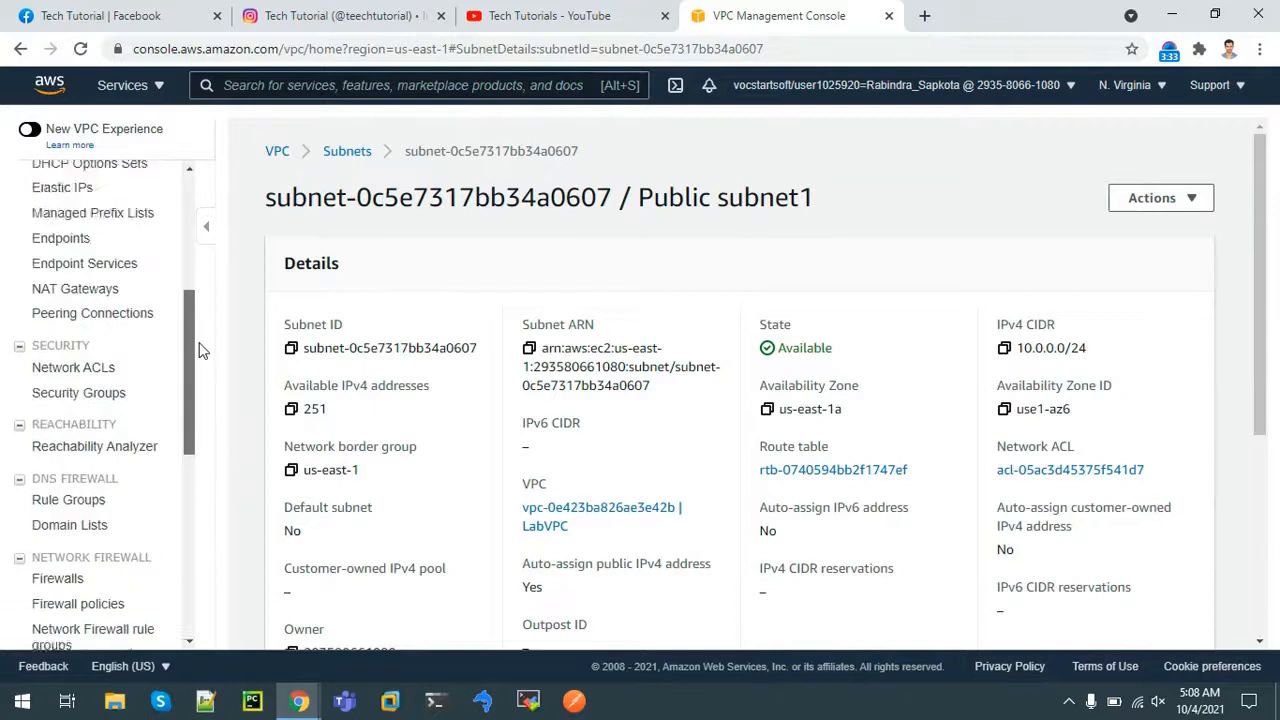
scroll(110, 280, up, 4)
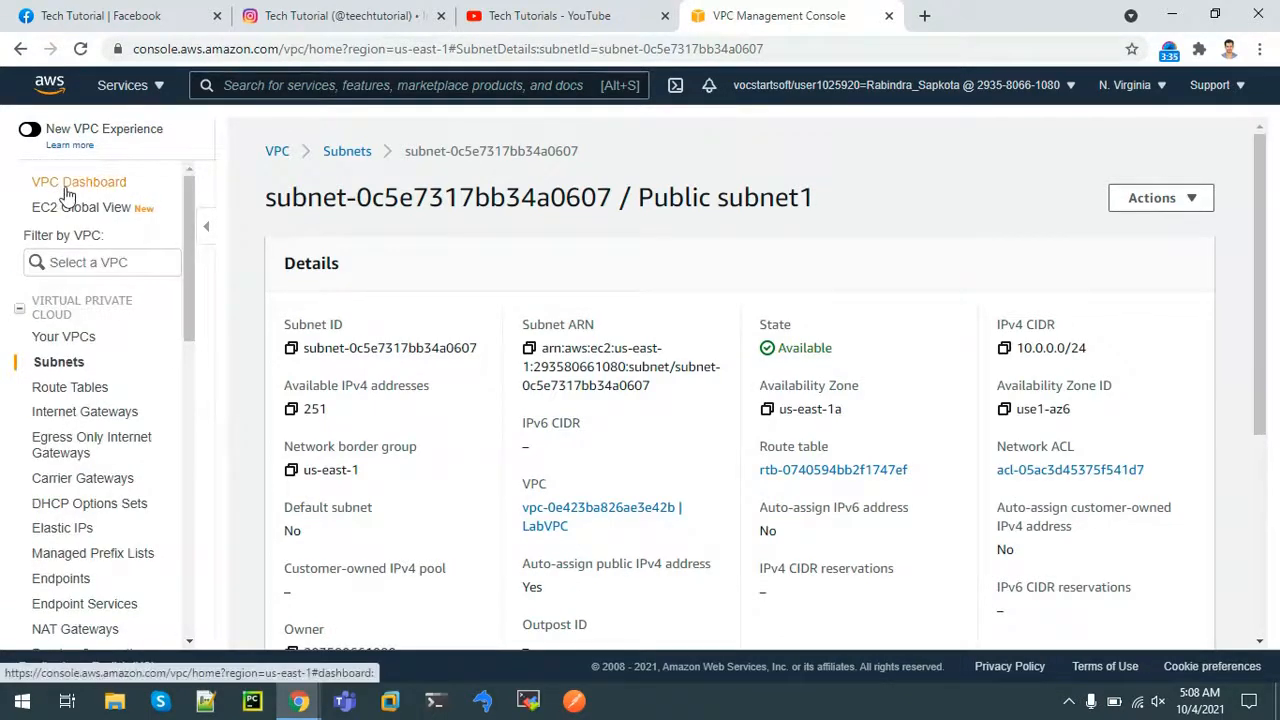
click(65, 187)
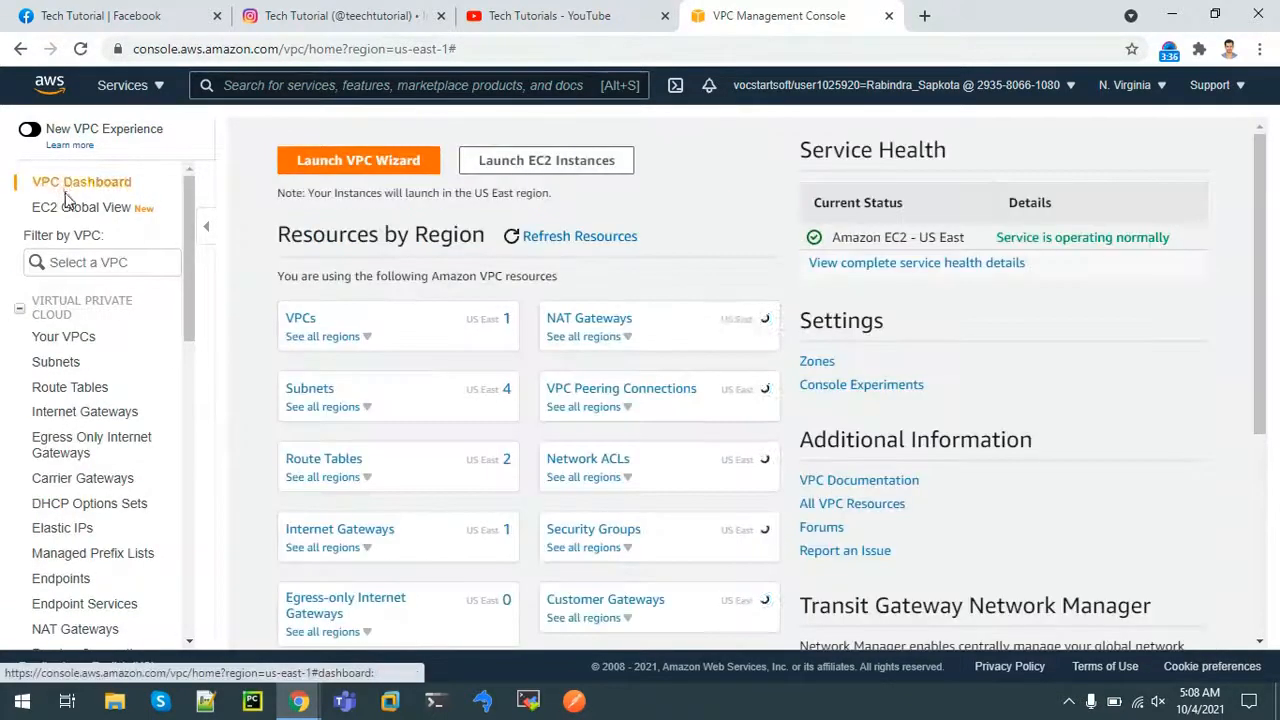
Open EC2 via 'ec2' search and show its empty Load Balancers page in us-east-1
click(263, 87)
text(ec2)
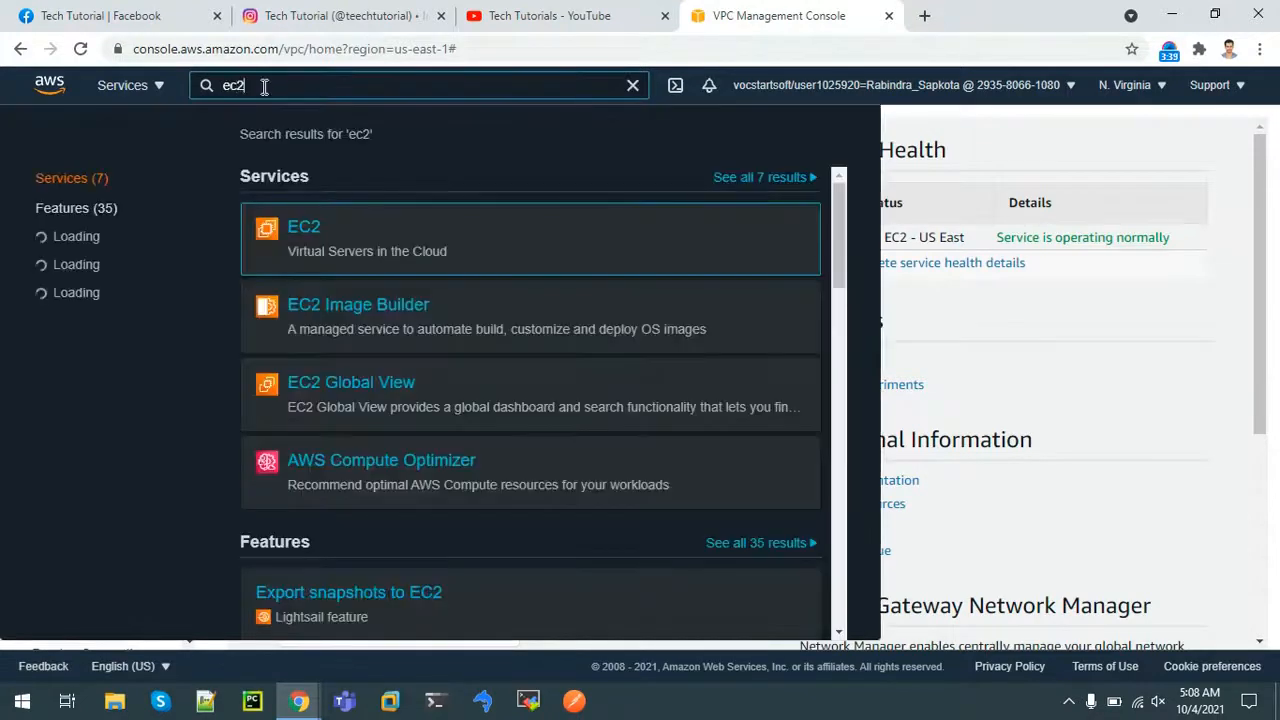
click(305, 230)
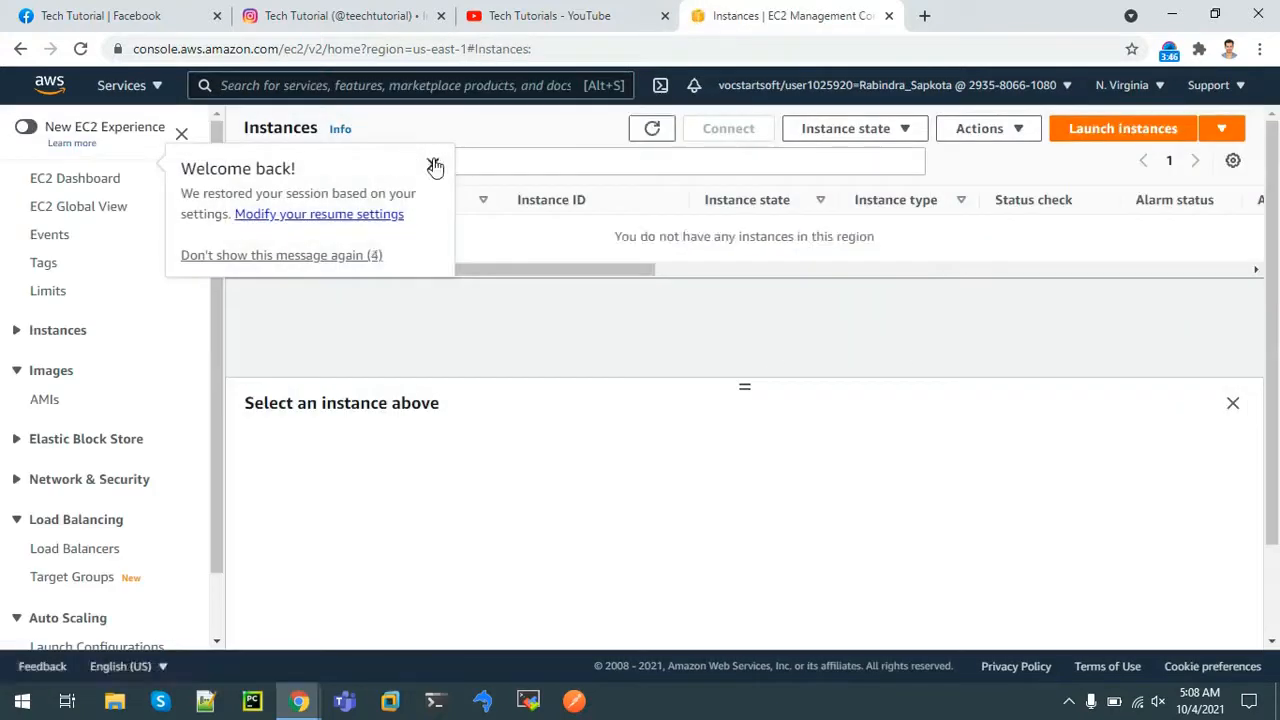
click(433, 164)
click(115, 183)
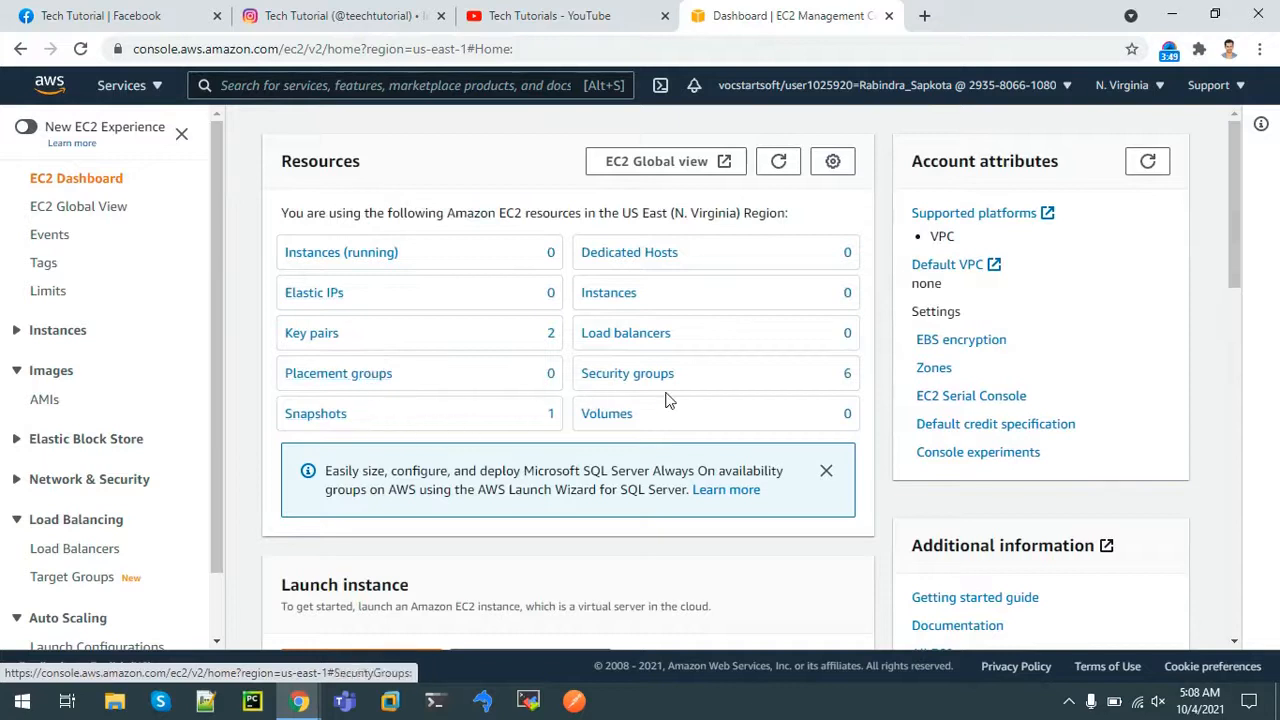
click(621, 336)
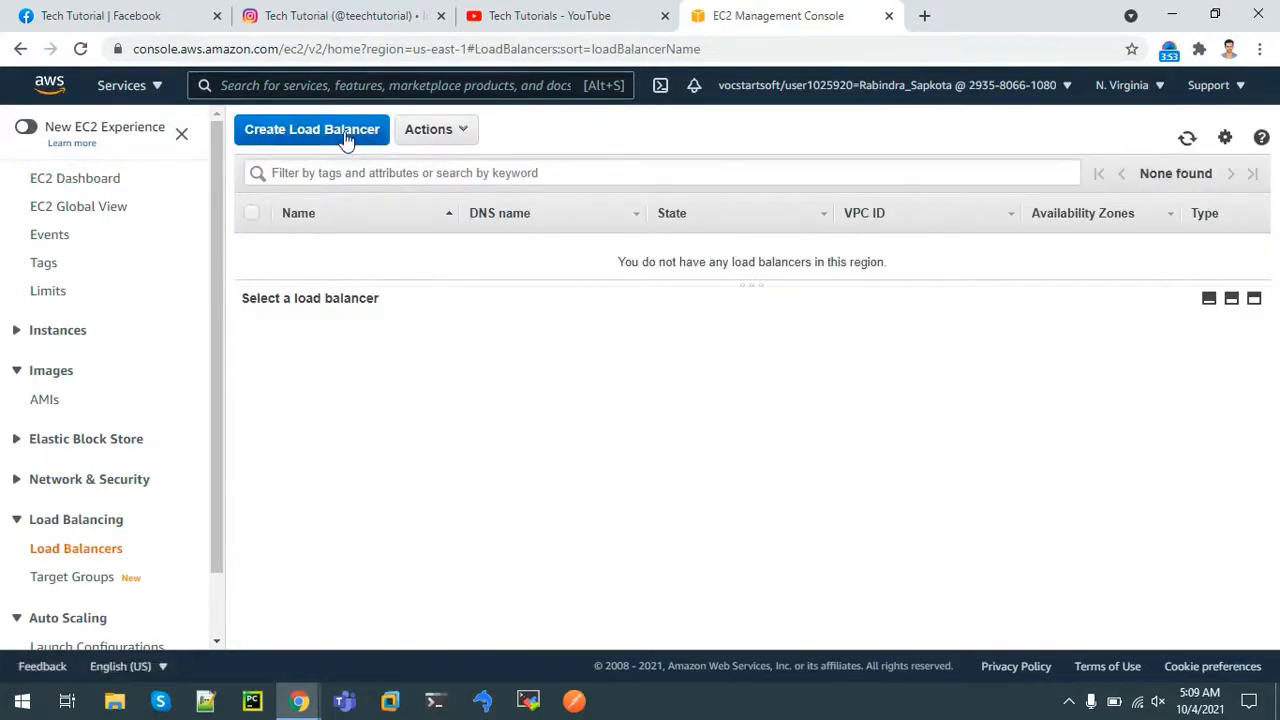
click(345, 138)
Choose an Application Load Balancer and name it WebServerLoadBalancer
click(240, 397)
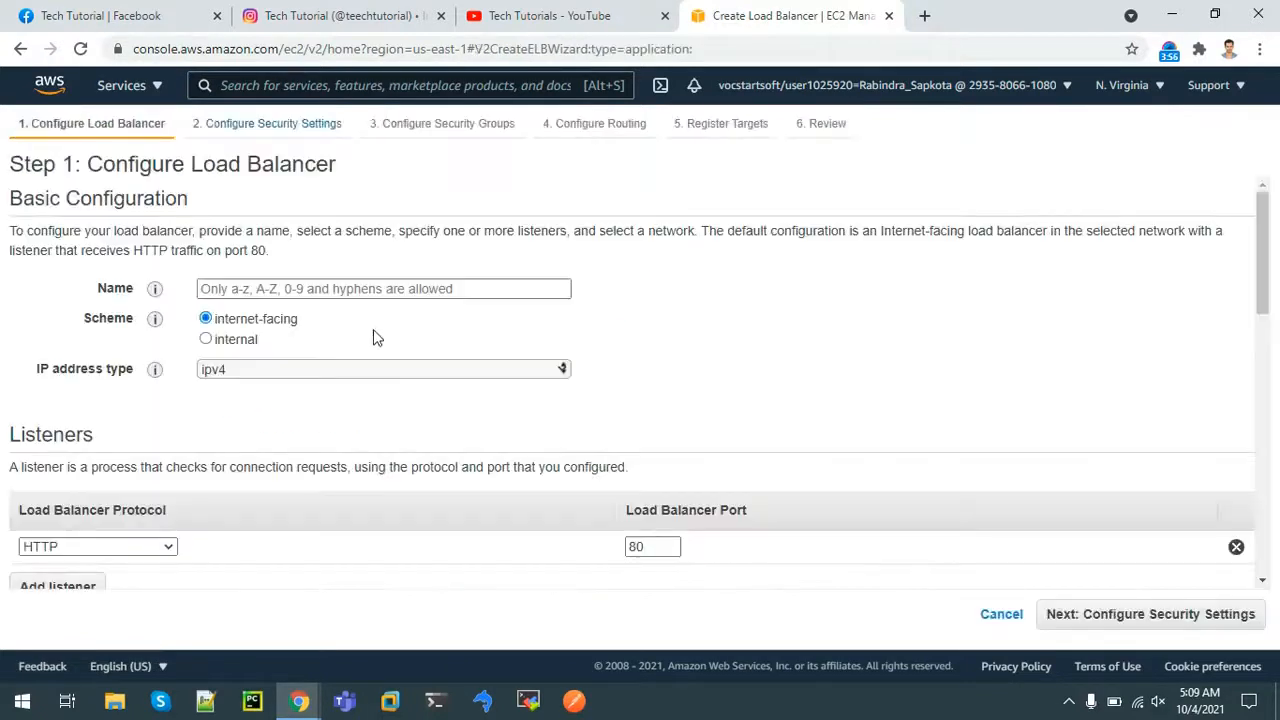
click(324, 289)
text(We)
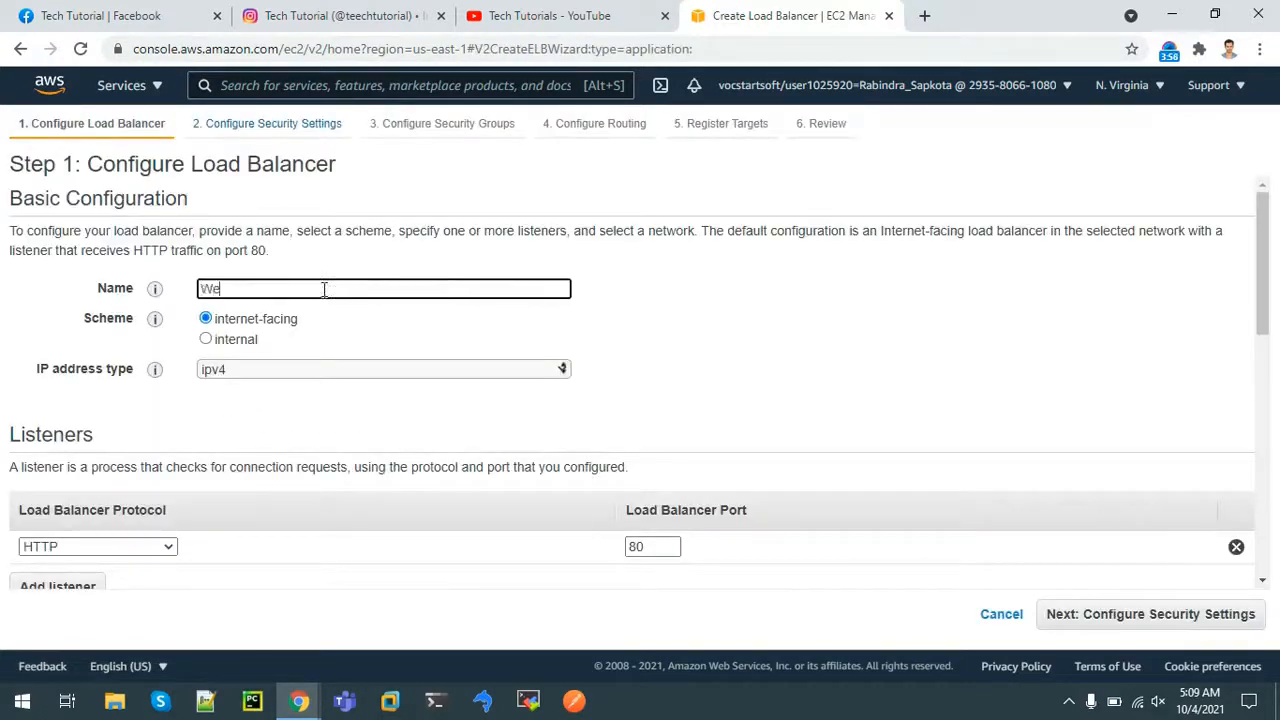
text(bServerLoadBalancer)
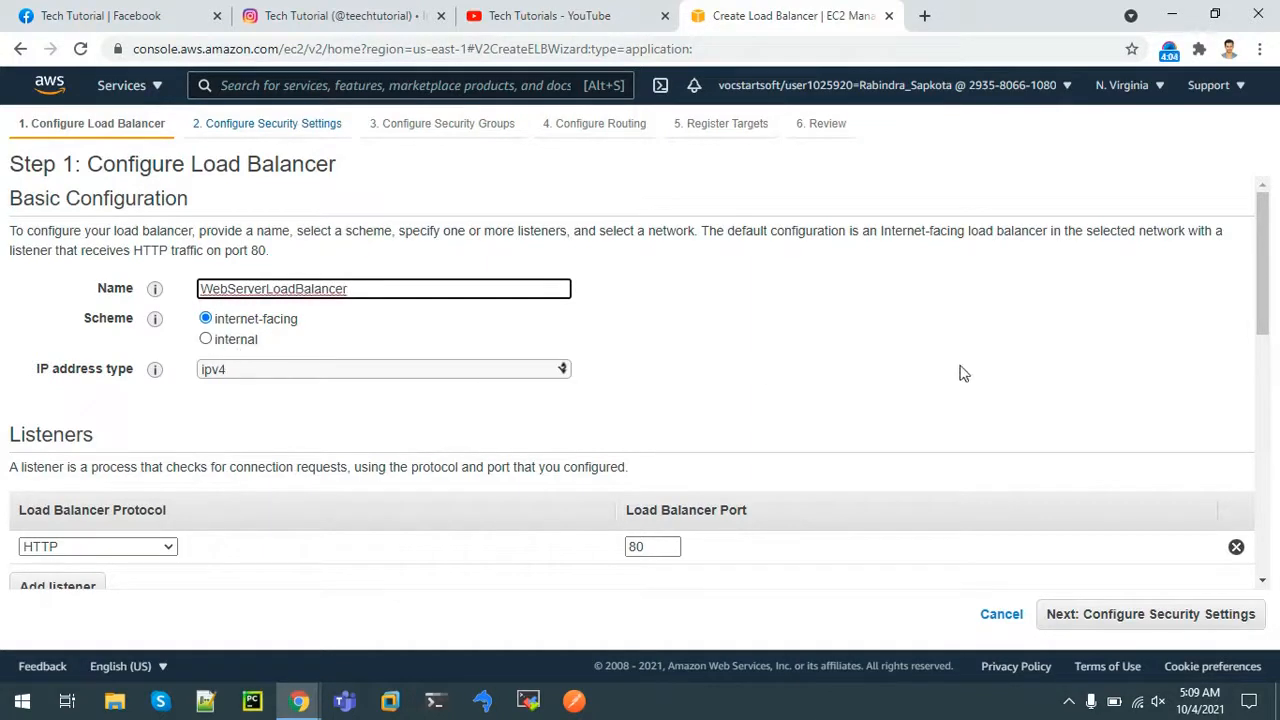
drag(1257, 265, 1273, 445)
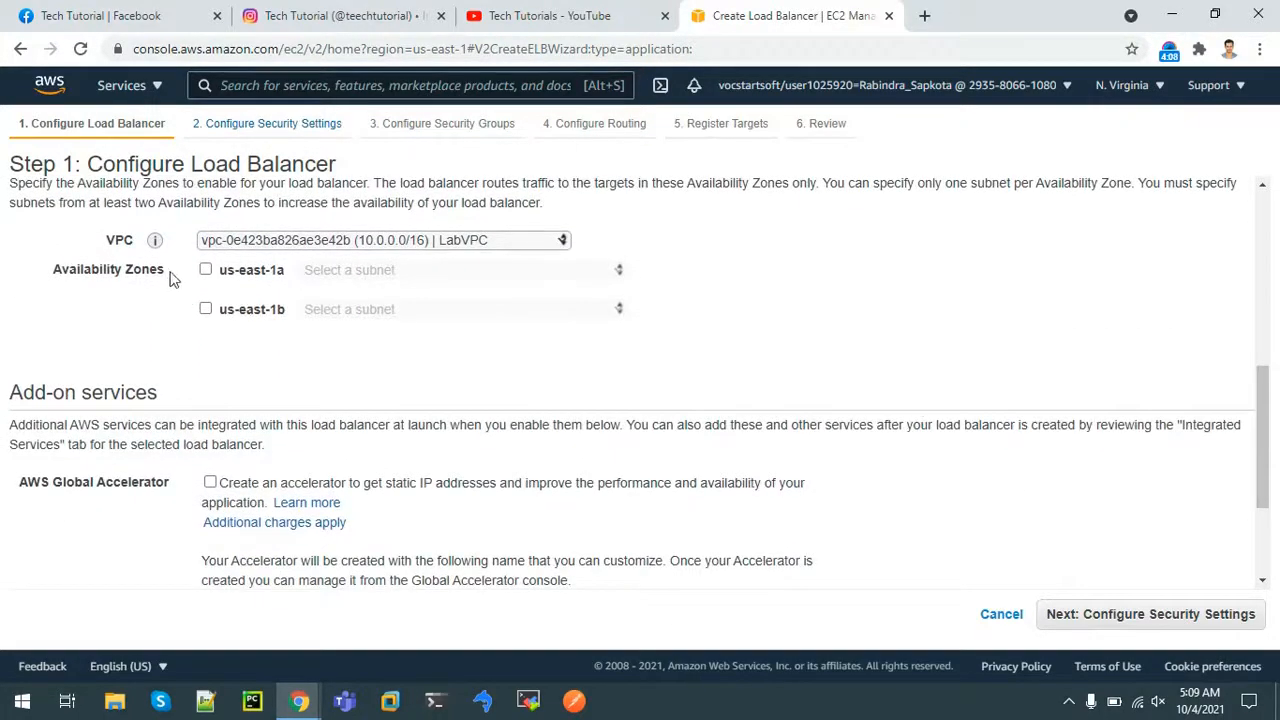
Map us-east-1a to Public subnet1 and us-east-1b to PublicSubnet2, then continue to Security Settings
click(205, 269)
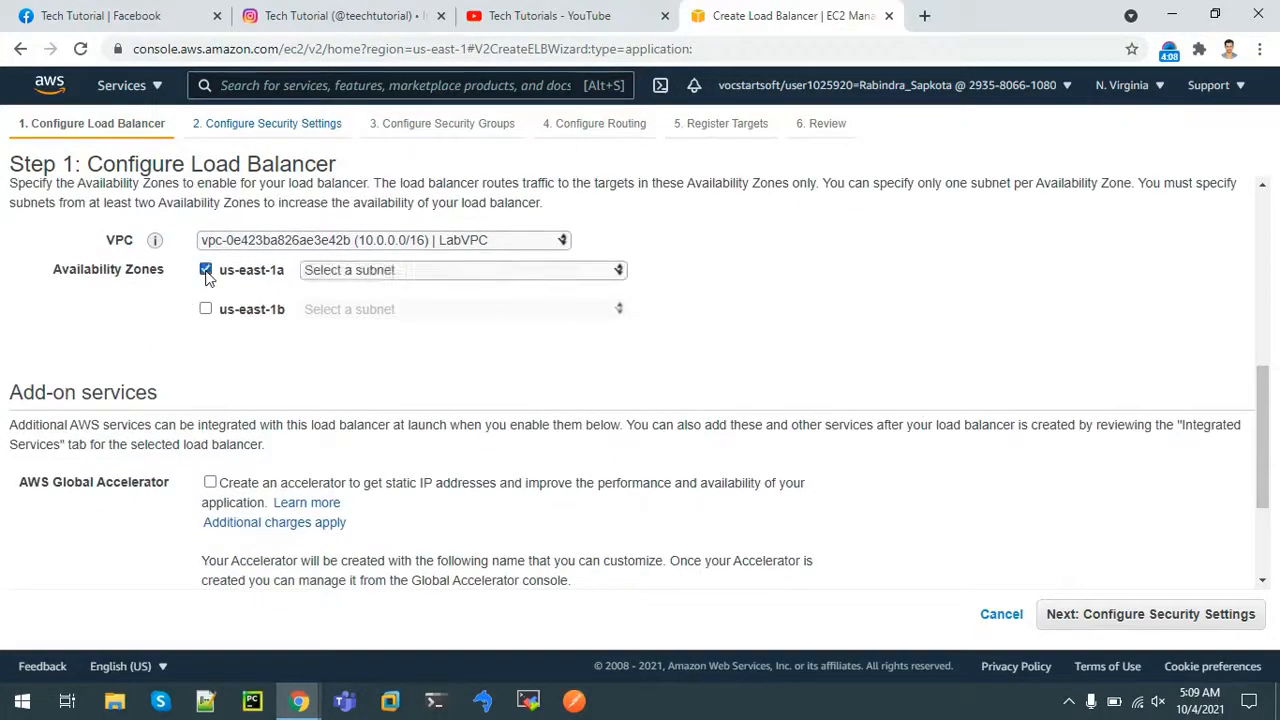
click(383, 274)
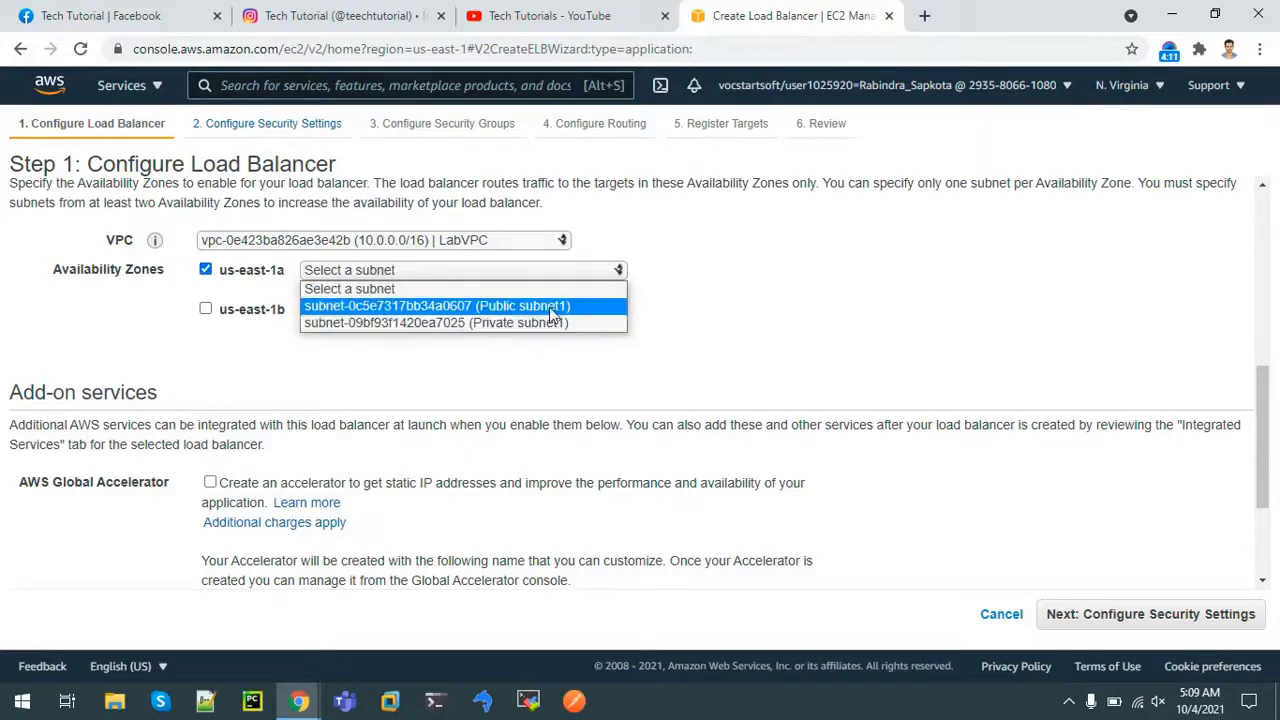
click(456, 305)
click(207, 339)
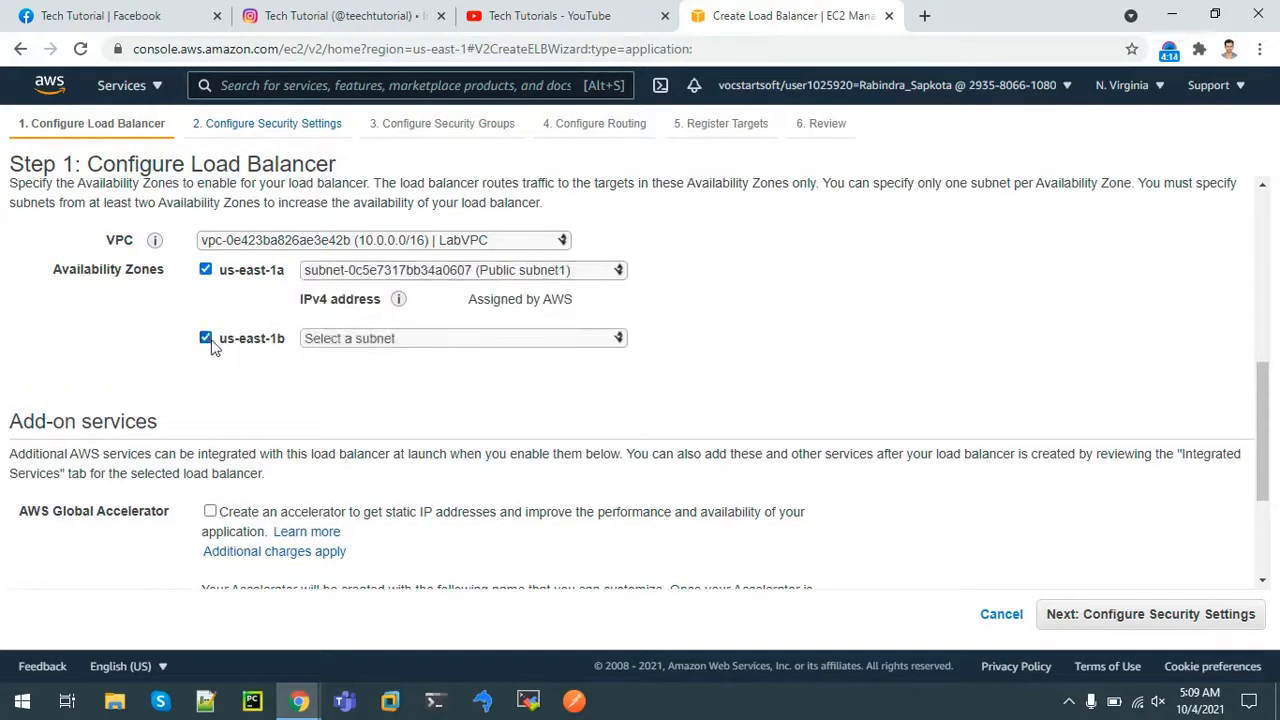
click(367, 340)
click(428, 374)
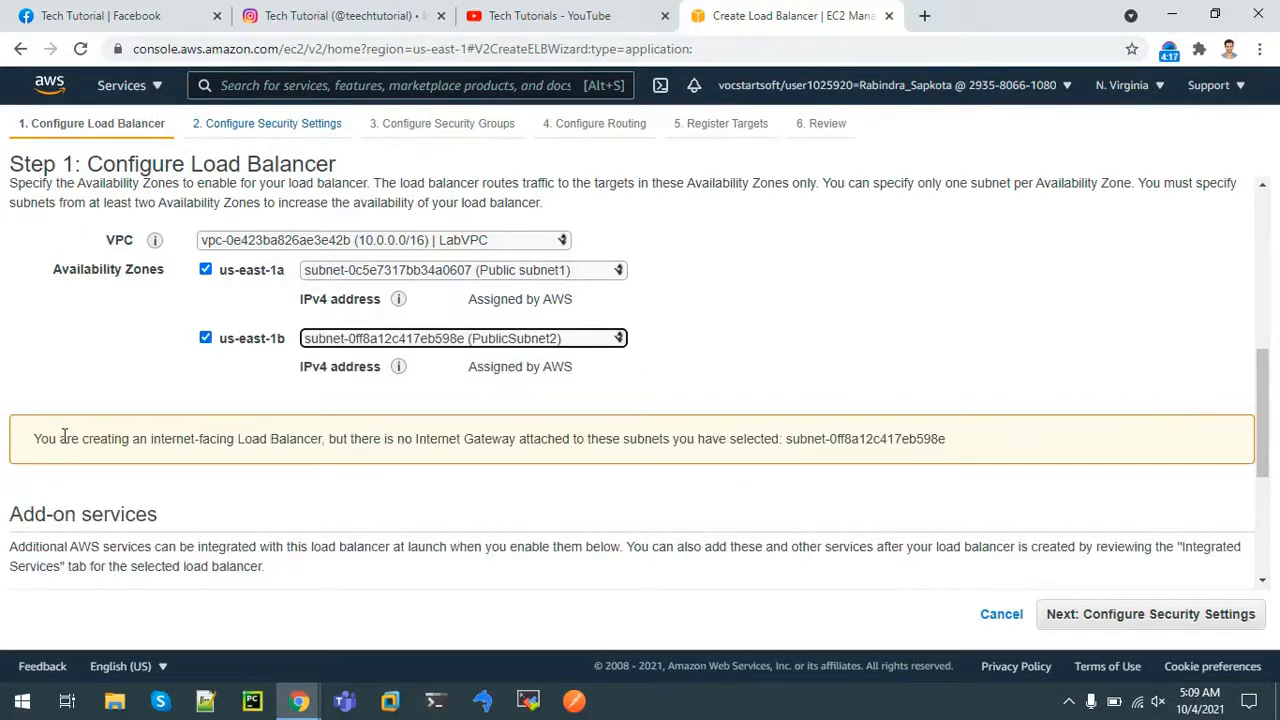
drag(236, 440, 593, 472)
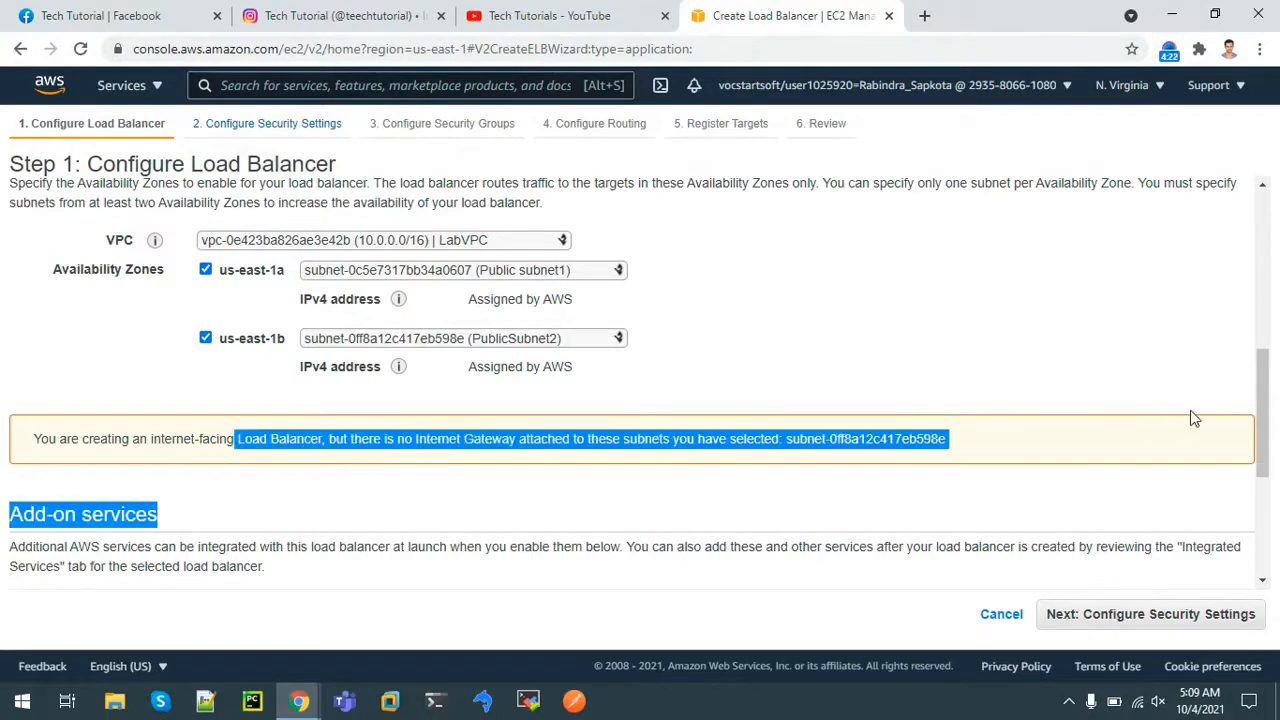
drag(1264, 398, 1272, 468)
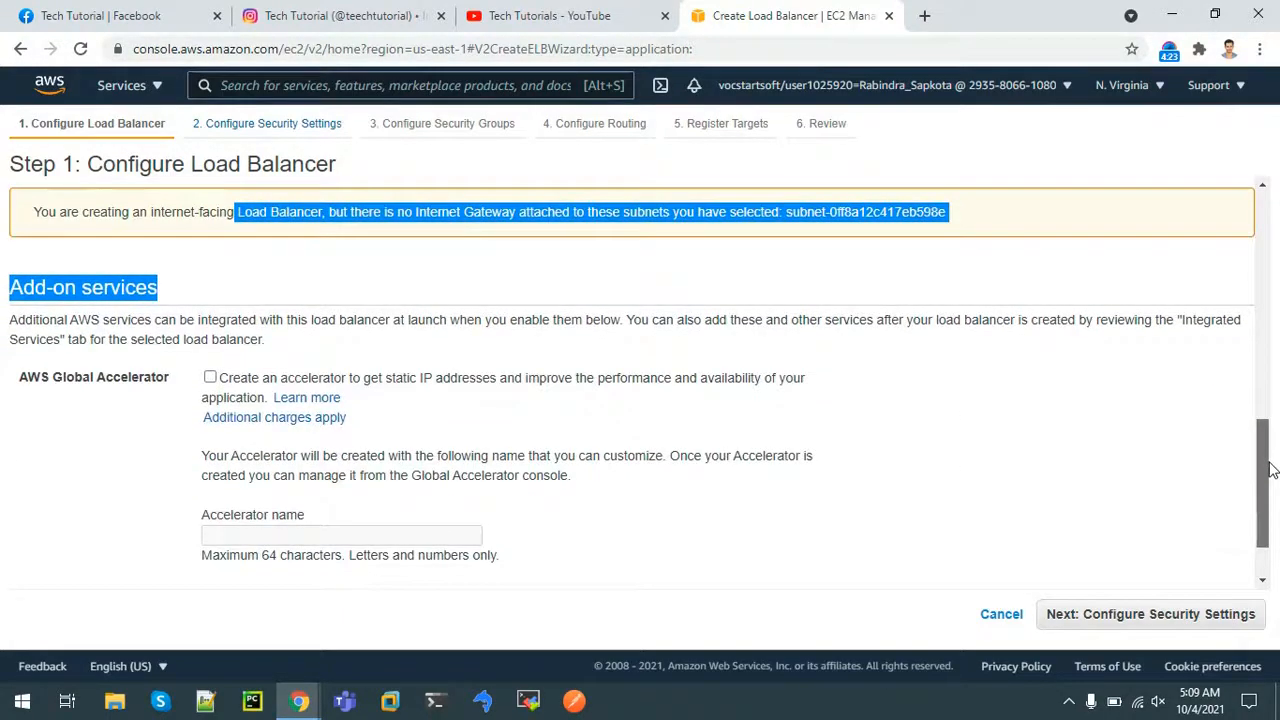
click(1158, 614)
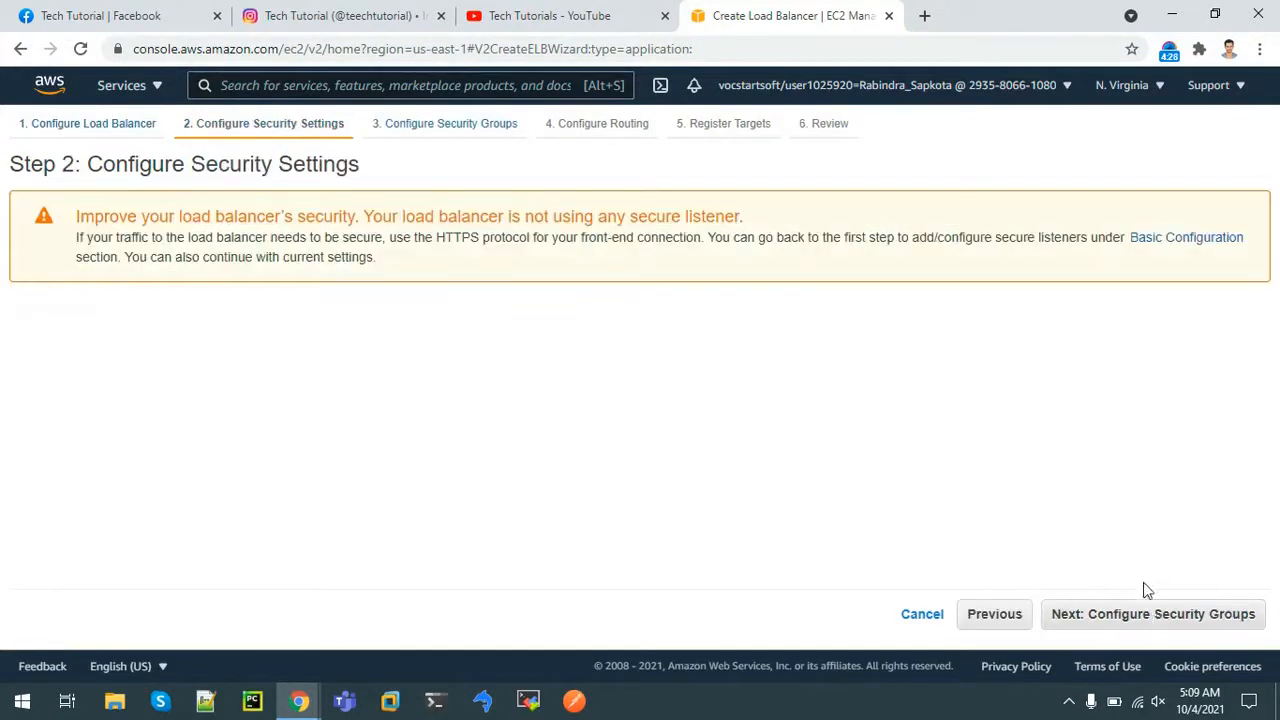
Use LoadBalancerSecurityGroup instead of default, then begin naming the target group on the routing step
click(1155, 614)
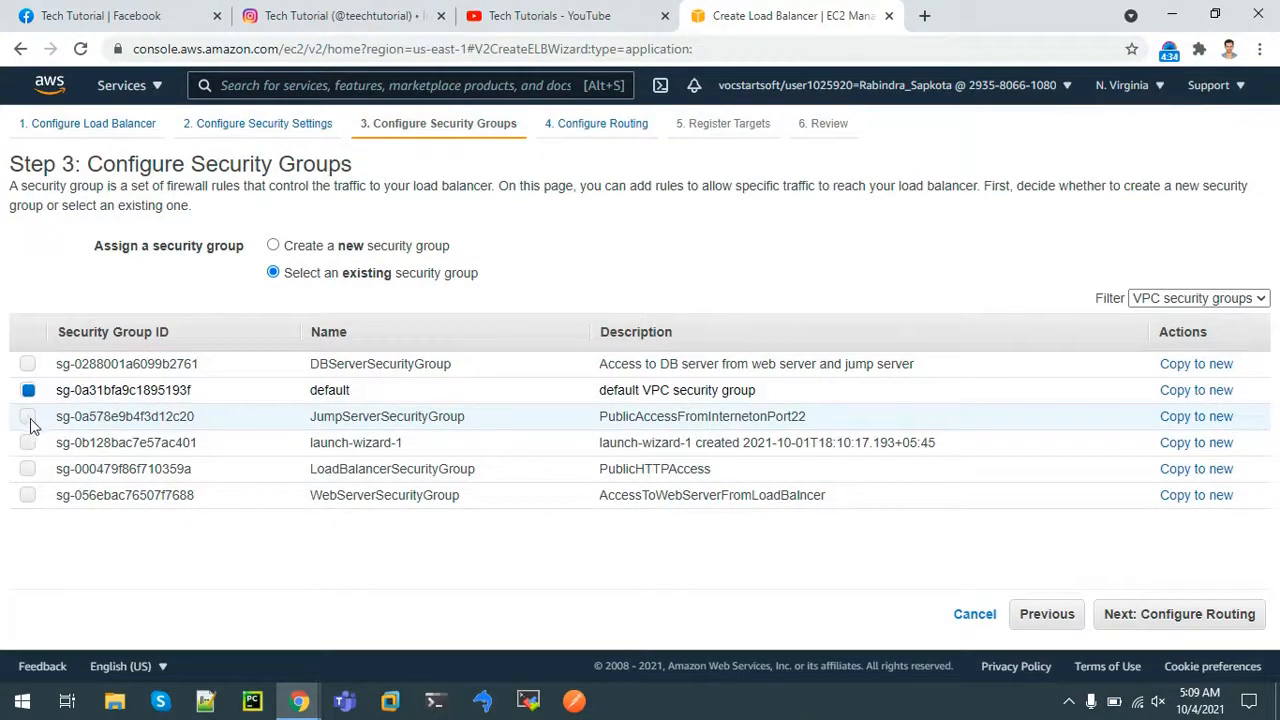
click(28, 470)
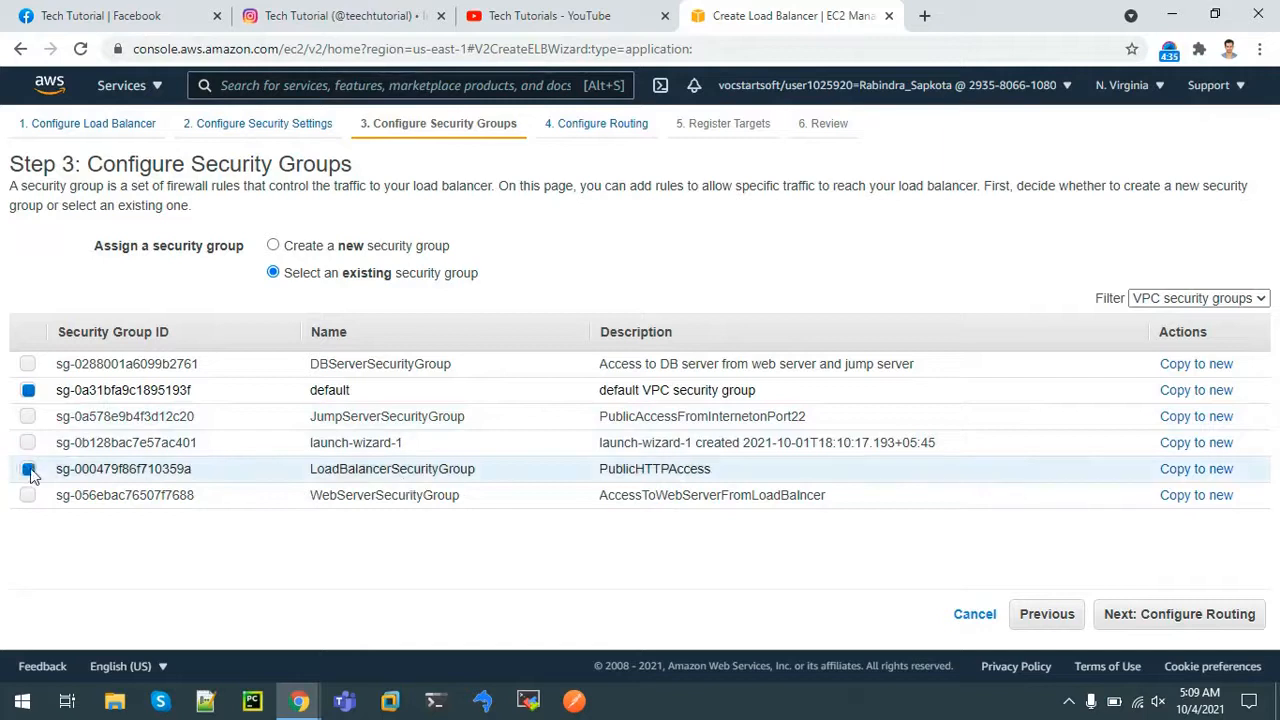
click(28, 391)
click(1154, 621)
click(382, 321)
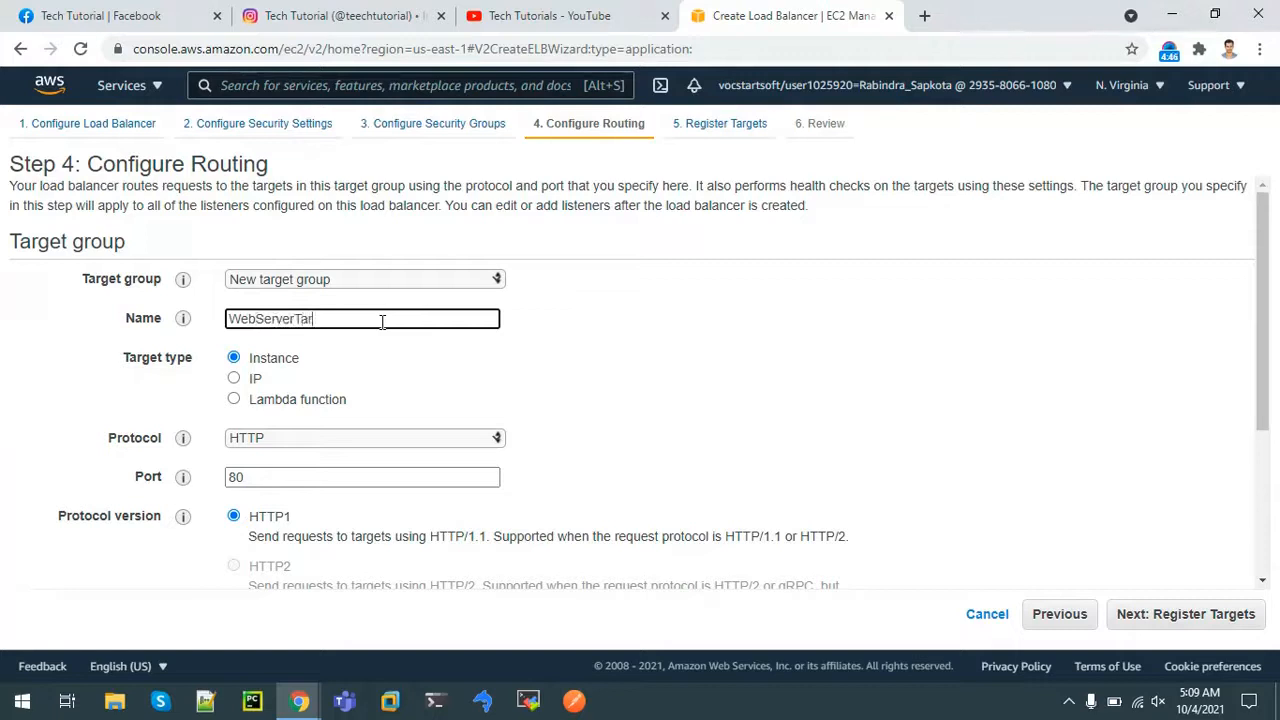
Route the load balancer to target group WebServerTargetGroup and edit its health check path
text(WebServerTargetGroup)
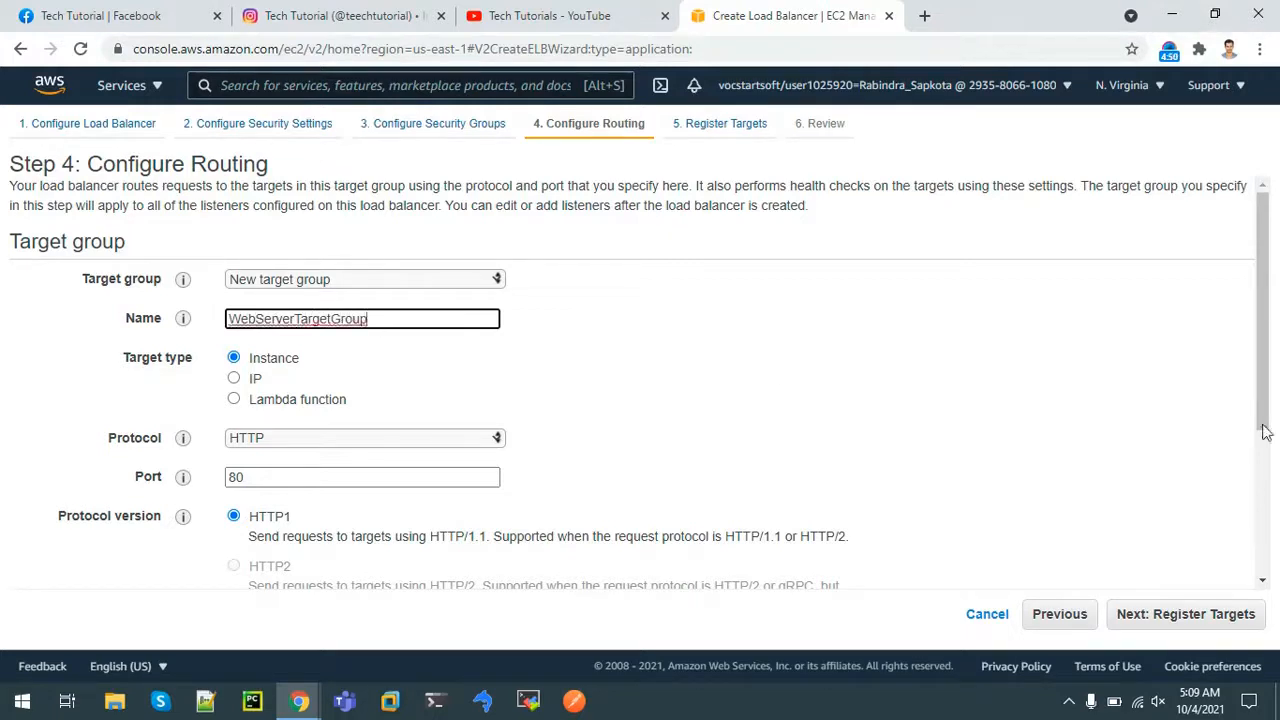
scroll(1270, 346, down, 3)
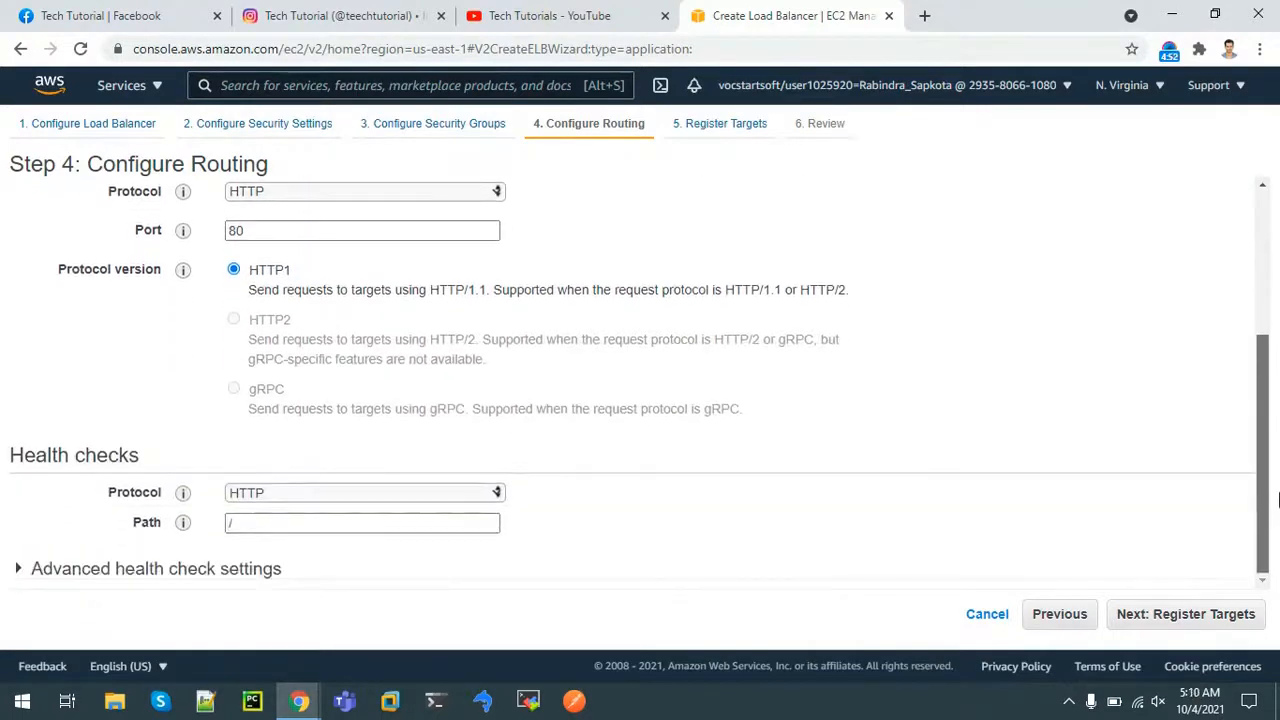
click(376, 523)
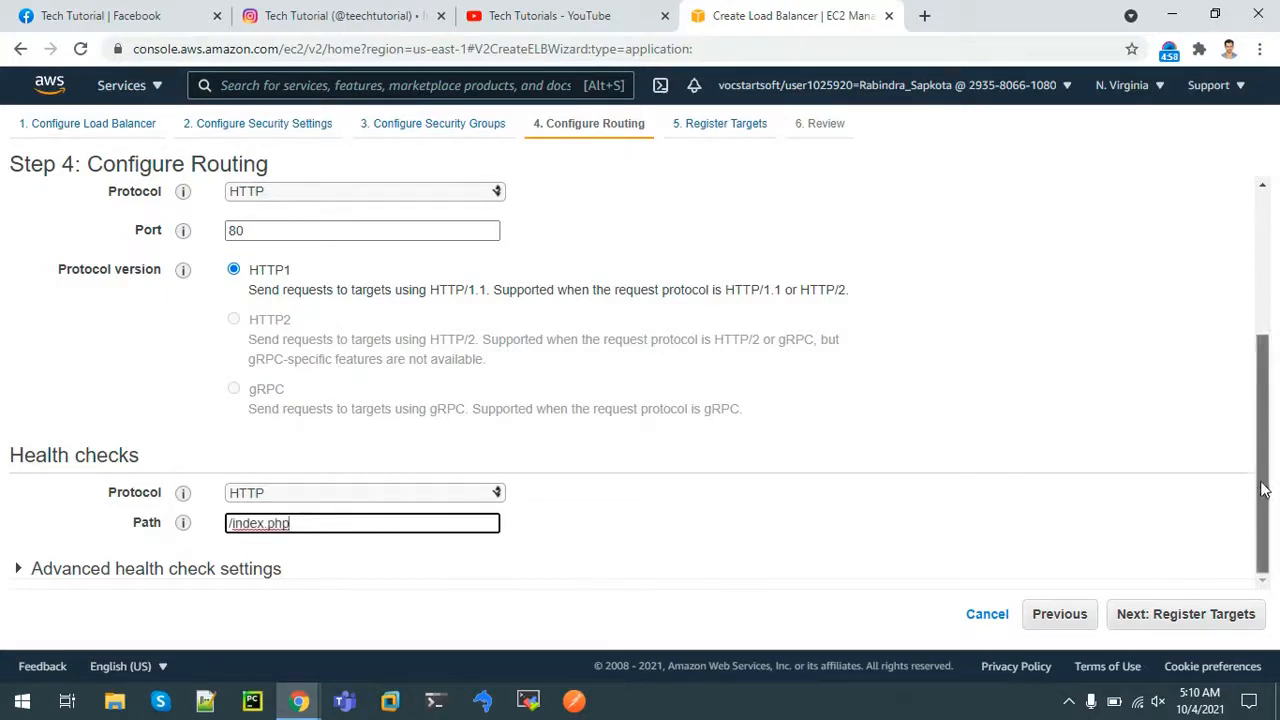
click(1200, 618)
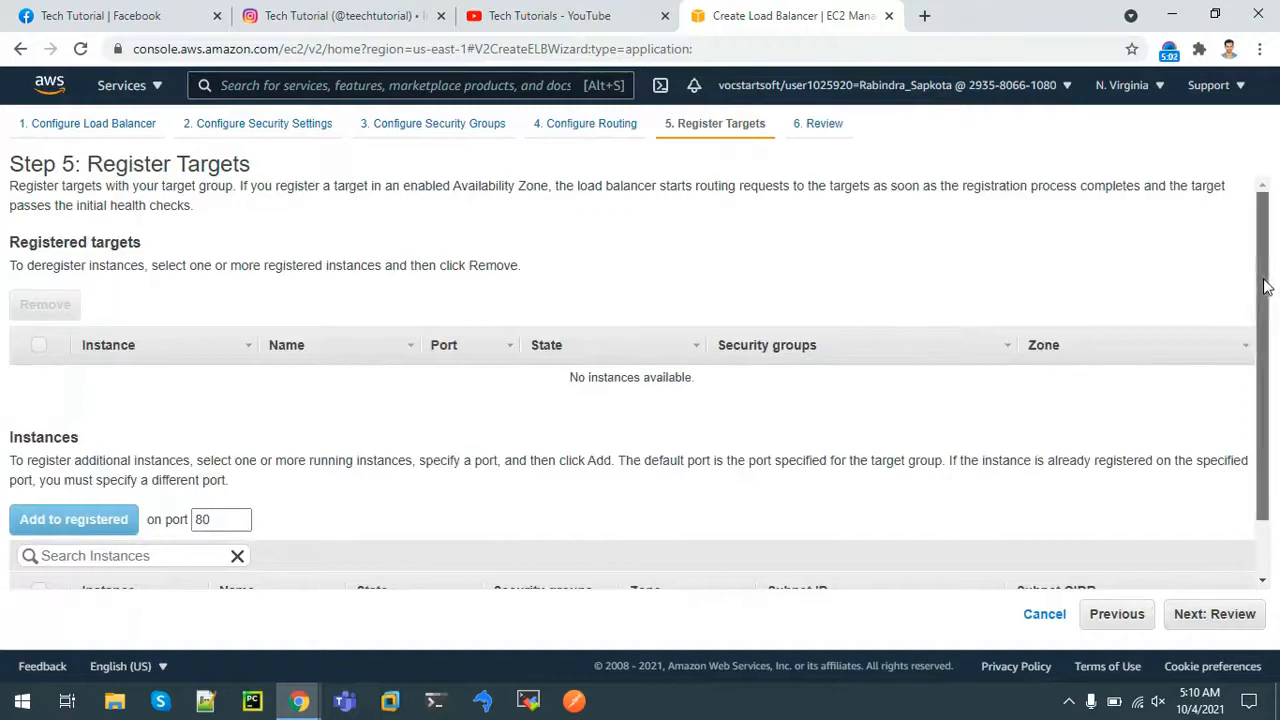
Skip target registration, review and create WebServerLoadBalancer, returning to the Load Balancers list
scroll(1265, 430, down, 2)
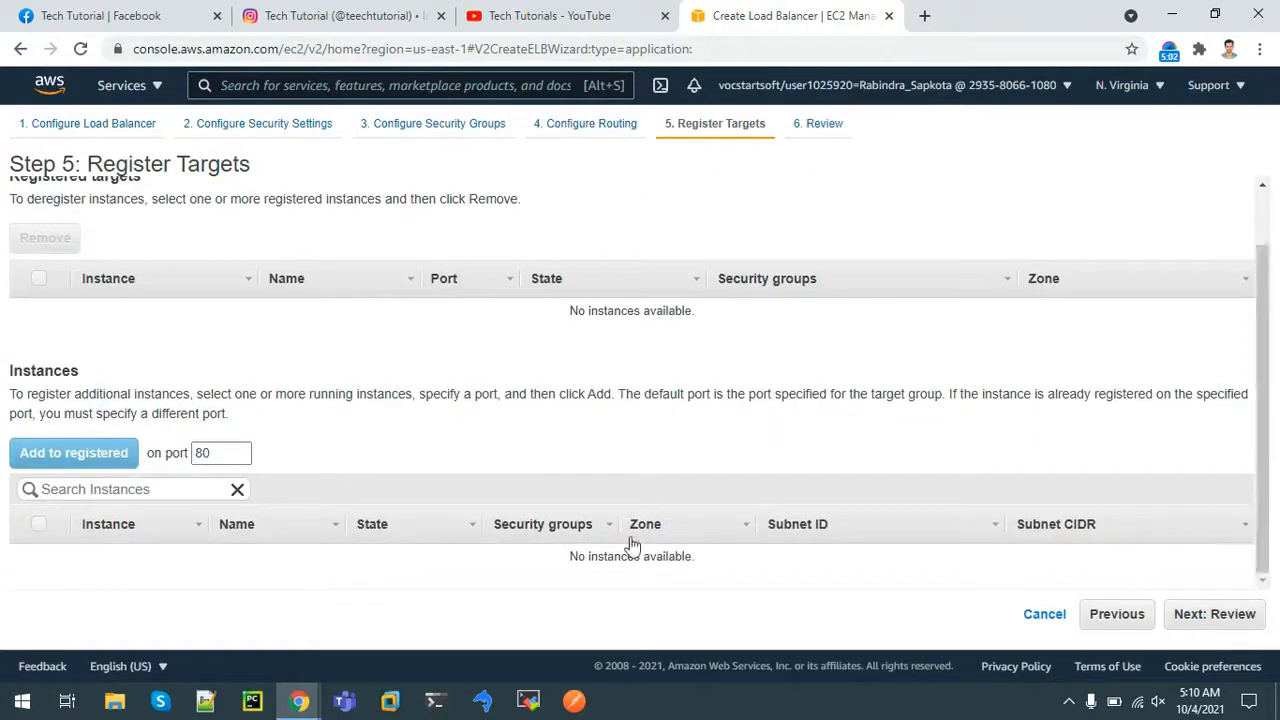
click(1228, 620)
drag(1263, 260, 1261, 208)
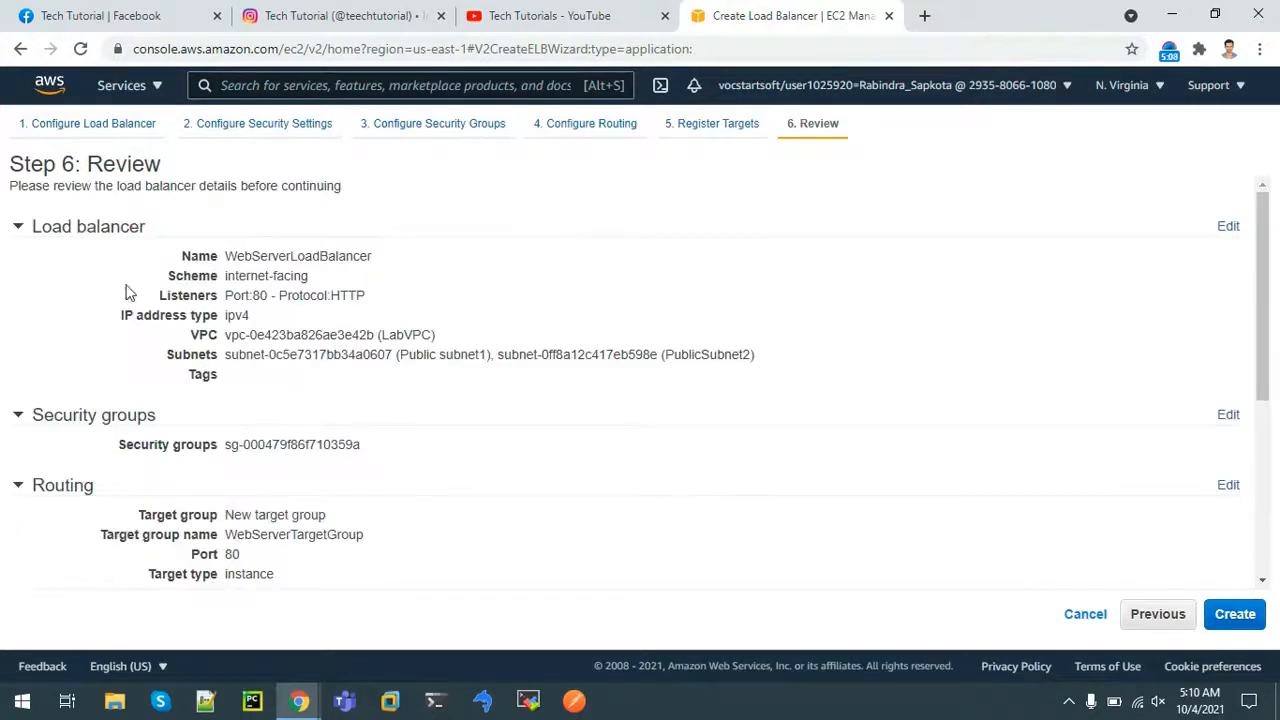
click(1236, 614)
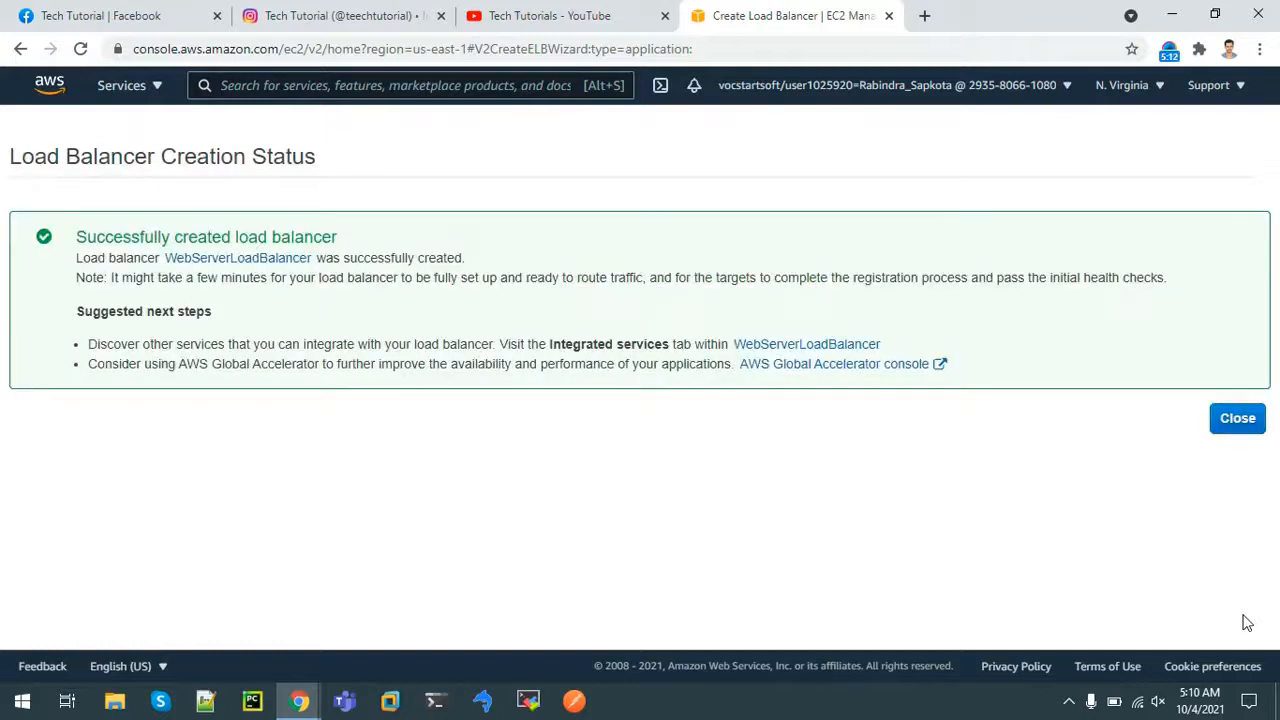
click(1244, 424)
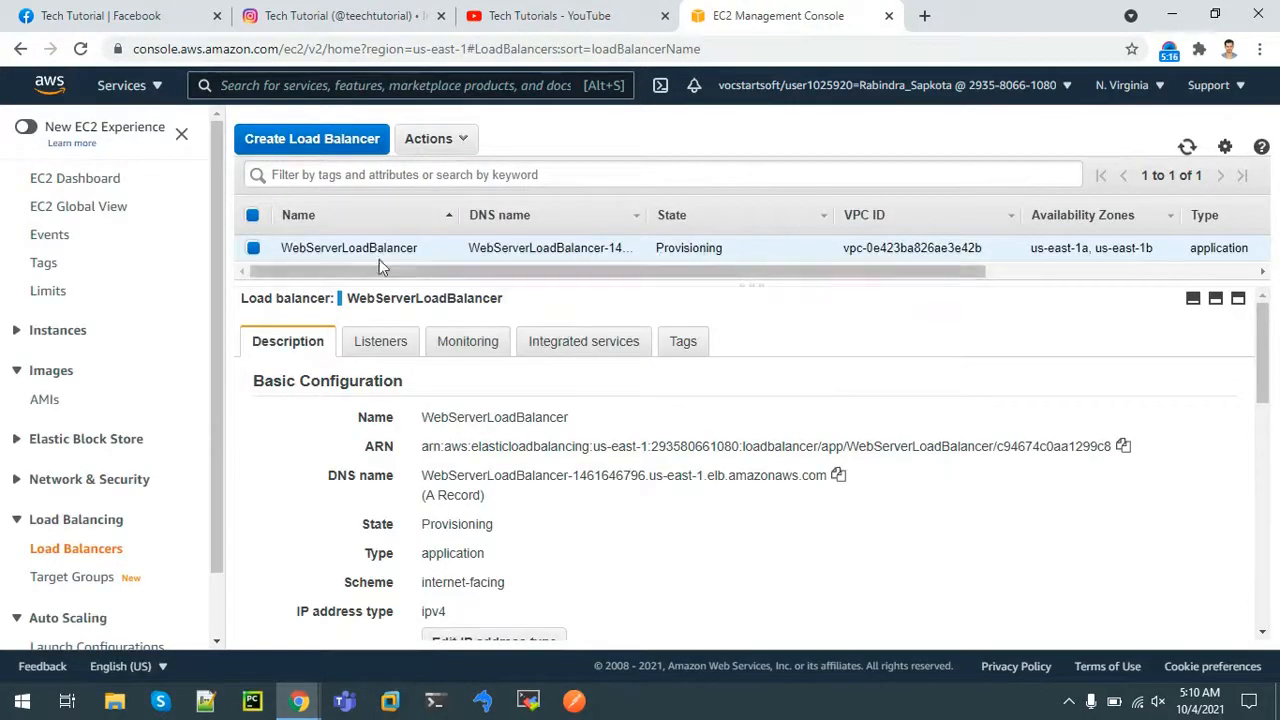
In the VPC console's Subnets list, show PublicSubnet2's route table in an enlarged details panel
click(306, 84)
text(vpc)
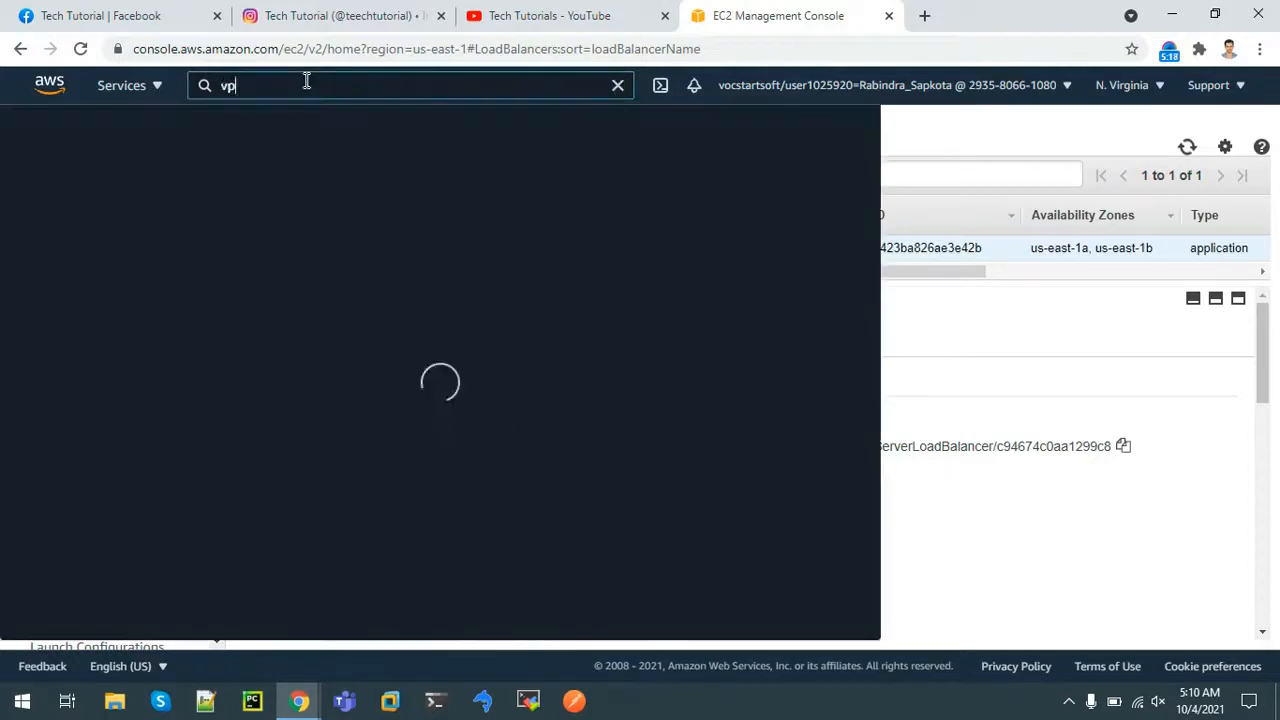
click(296, 230)
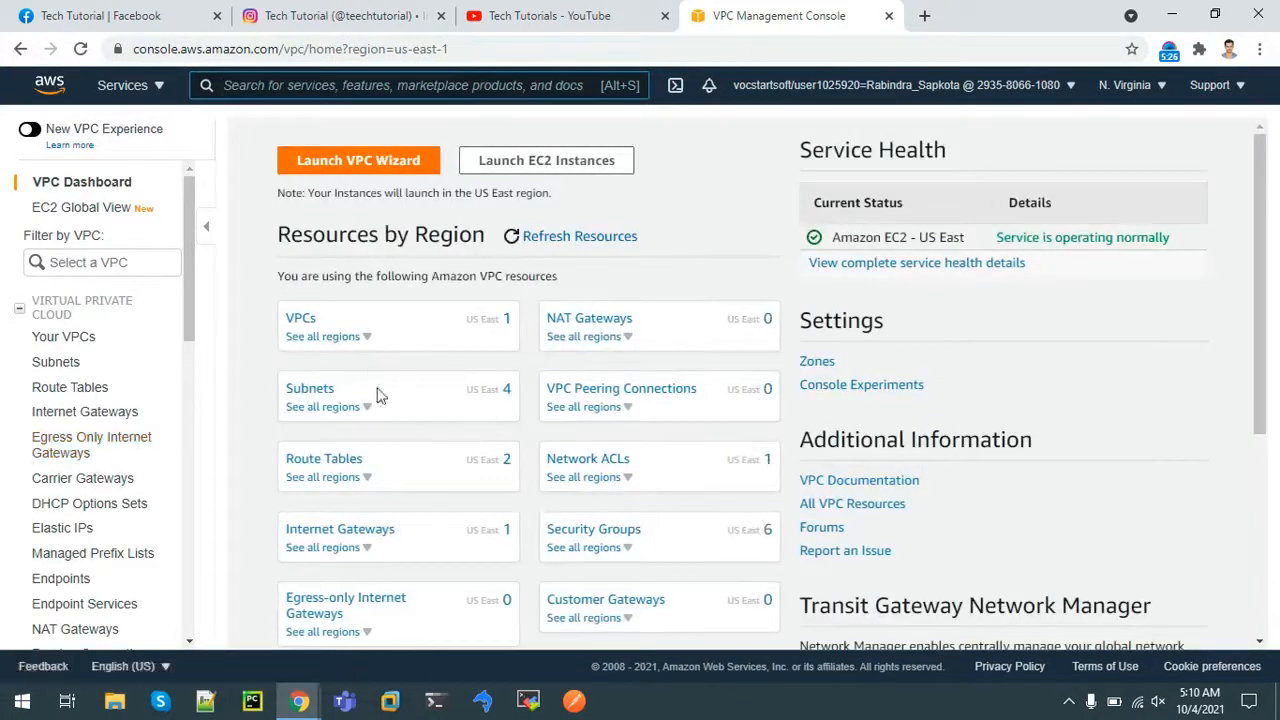
click(318, 390)
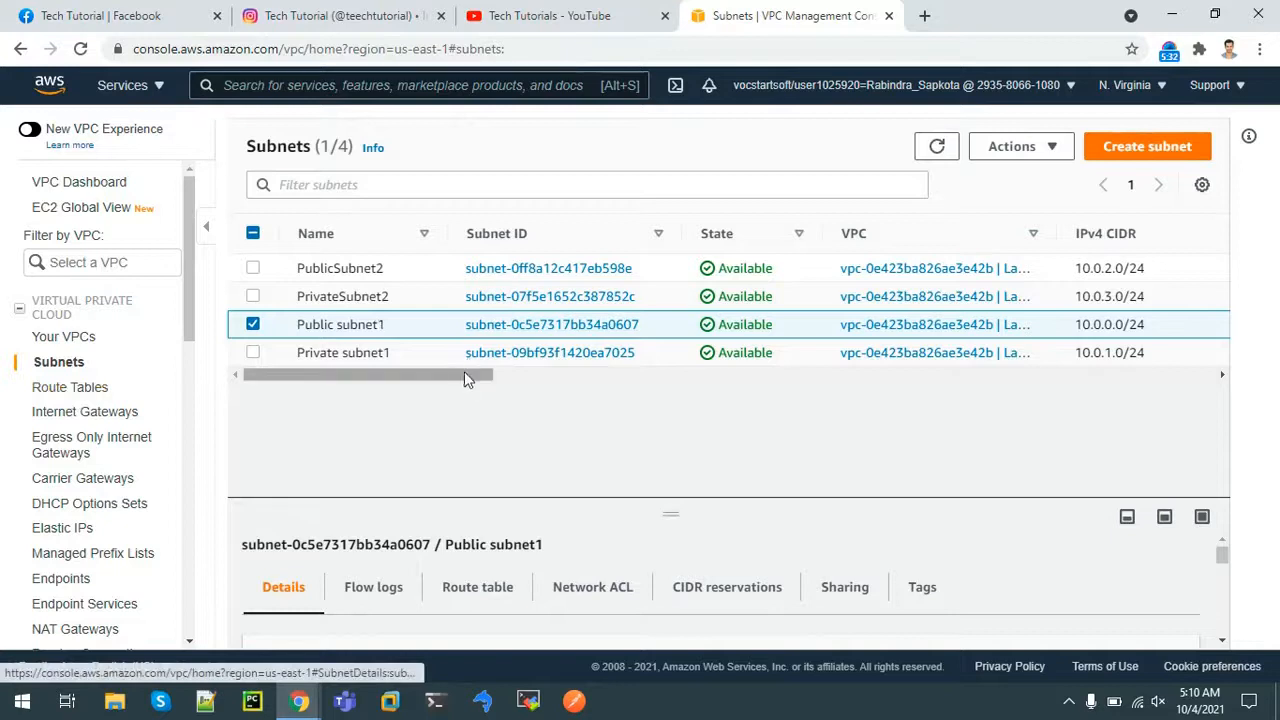
click(255, 268)
click(253, 324)
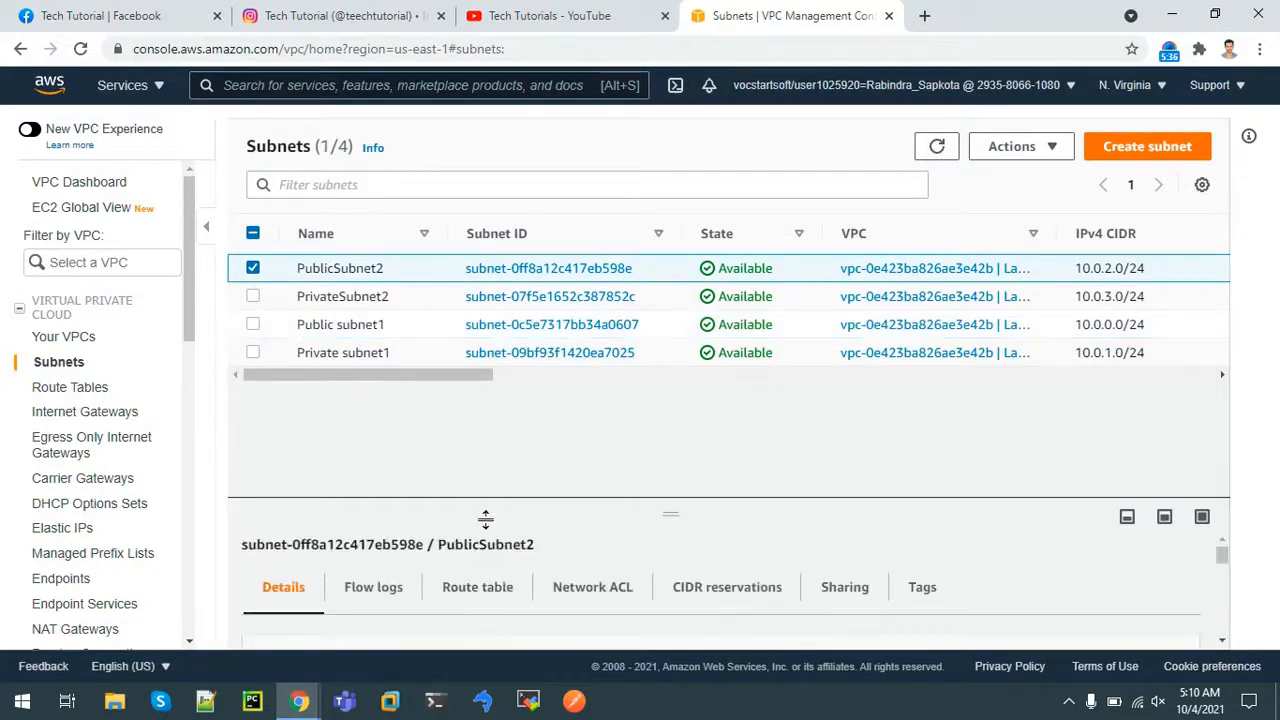
click(475, 598)
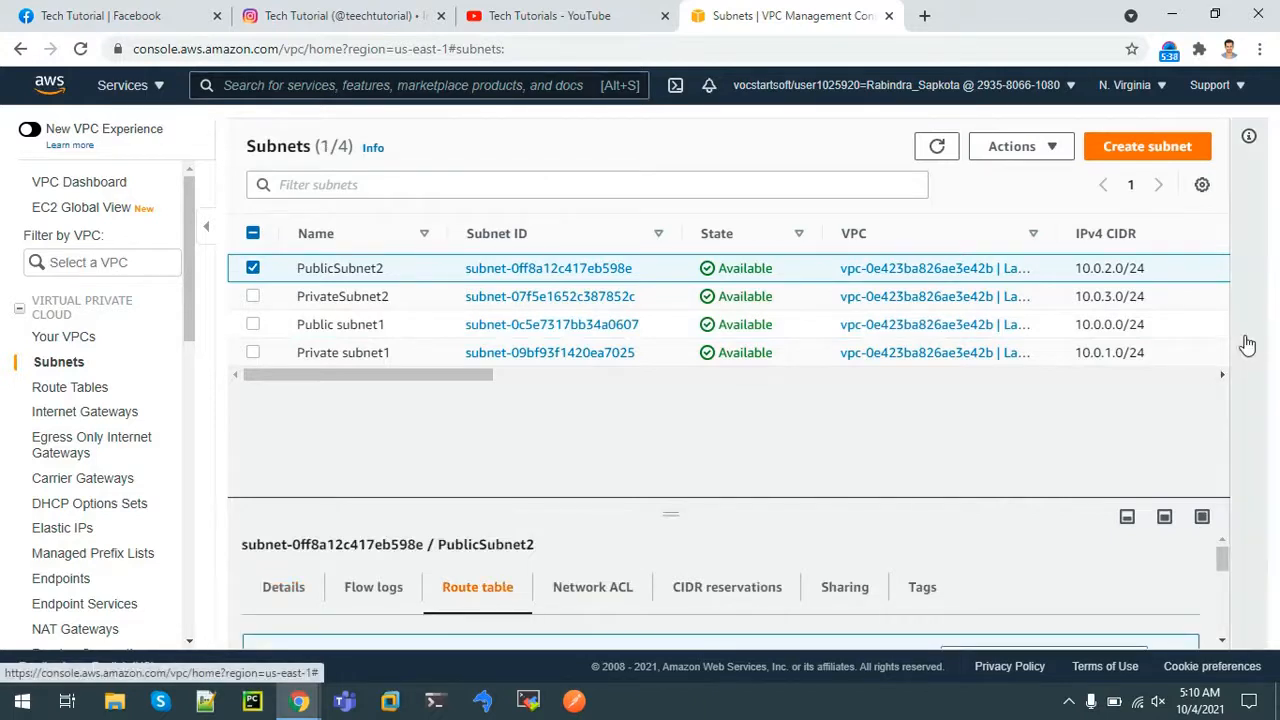
drag(958, 500, 951, 298)
Open the routes of route table rtb-0307a6e8b14ce60f0 for editing
click(466, 525)
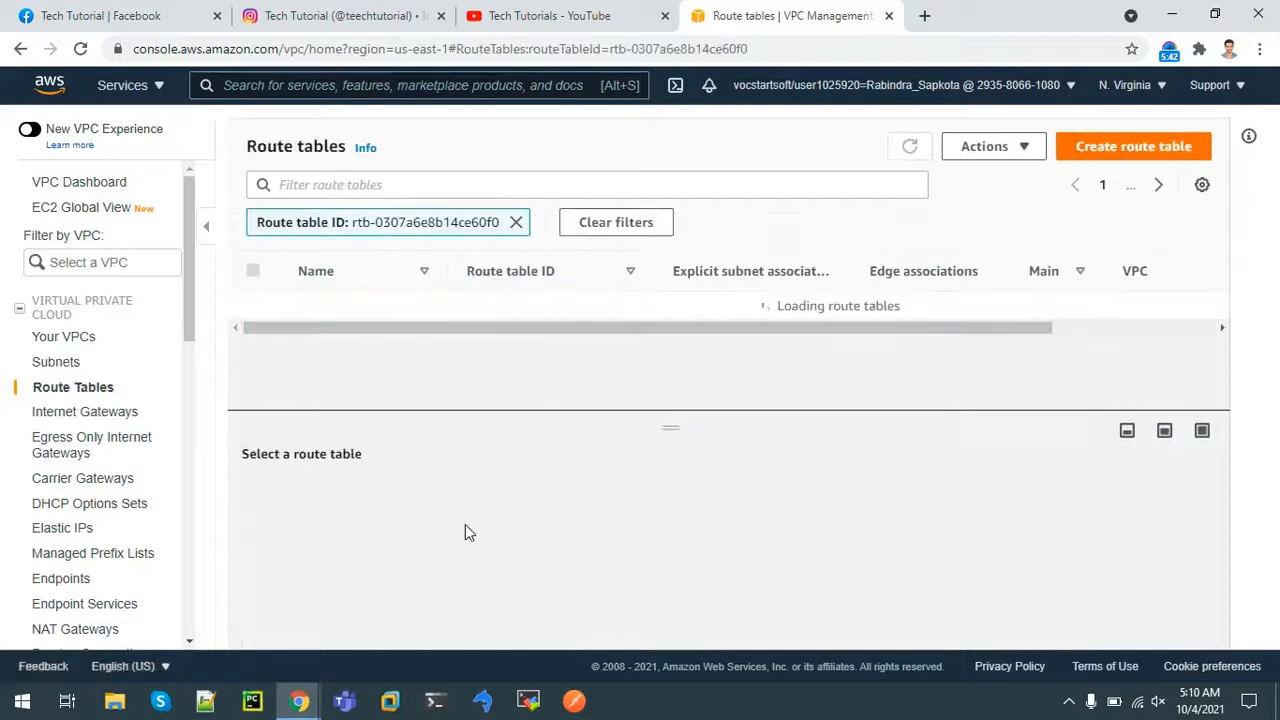
click(353, 516)
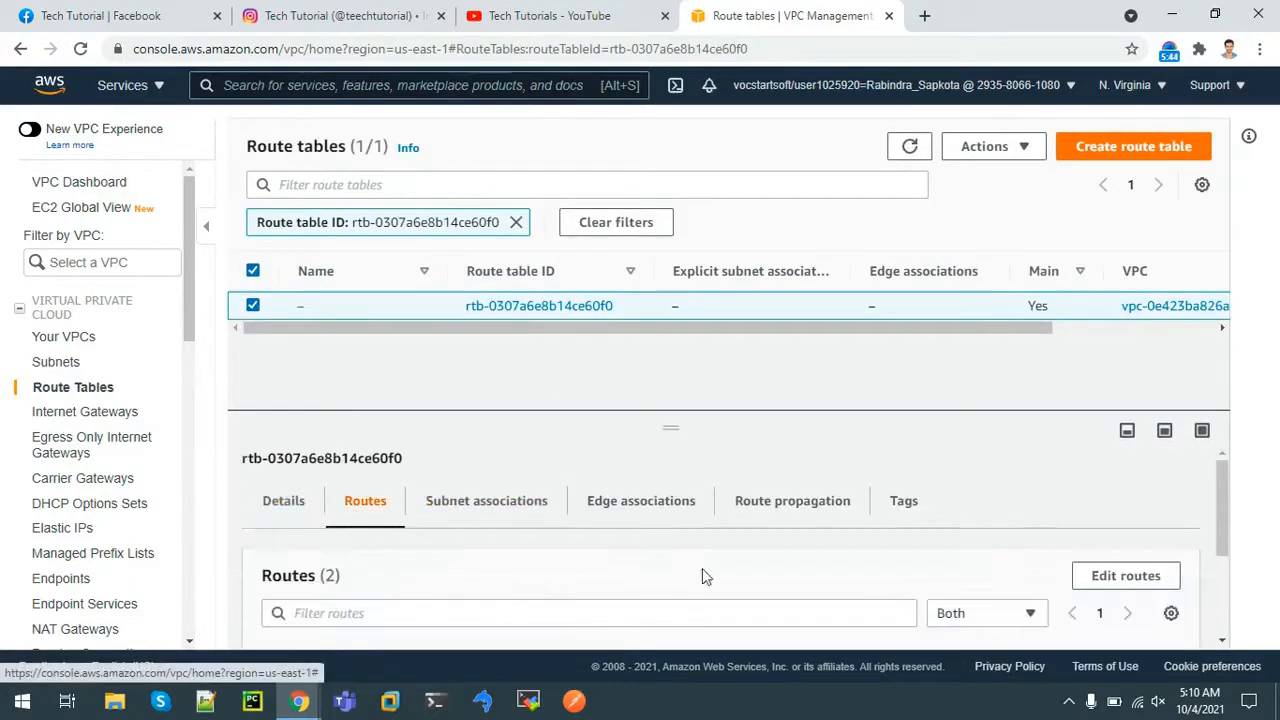
drag(1222, 515, 1228, 600)
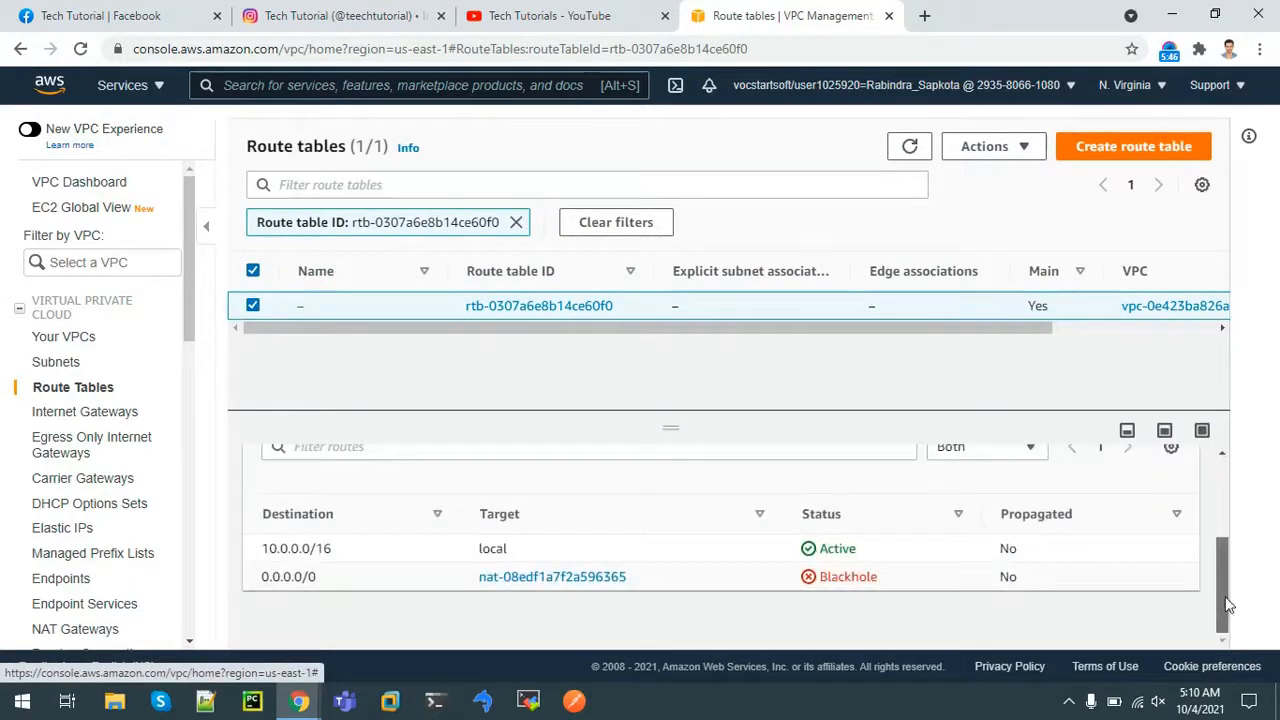
scroll(1221, 574, up, 2)
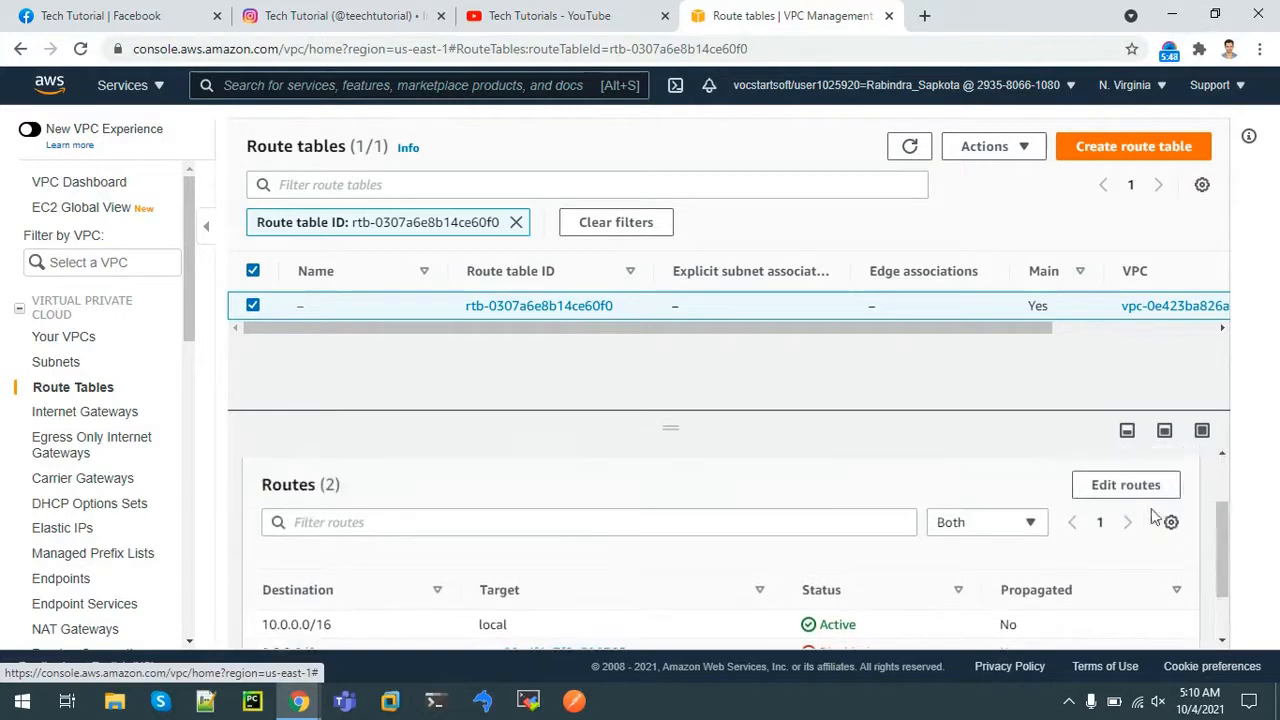
click(1134, 493)
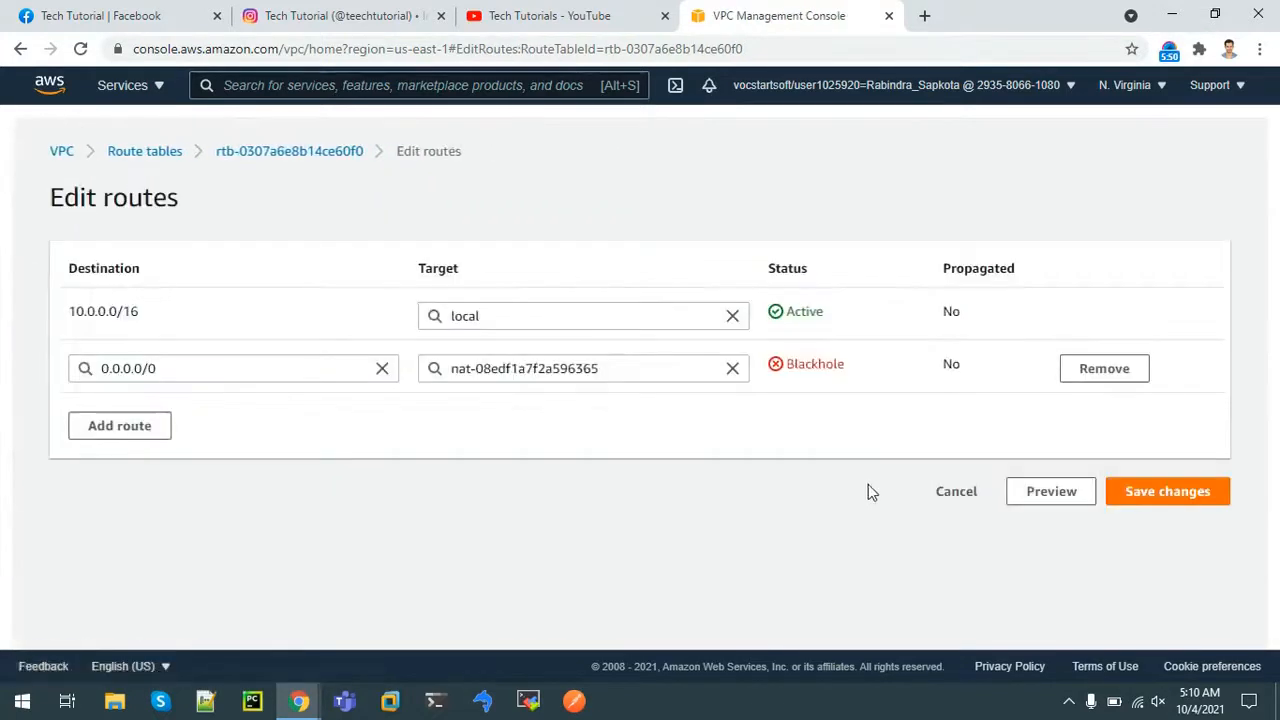
Retarget the 0.0.0.0/0 route to internet gateway igw-0b77ed471b2a1becf and save the routes
click(732, 368)
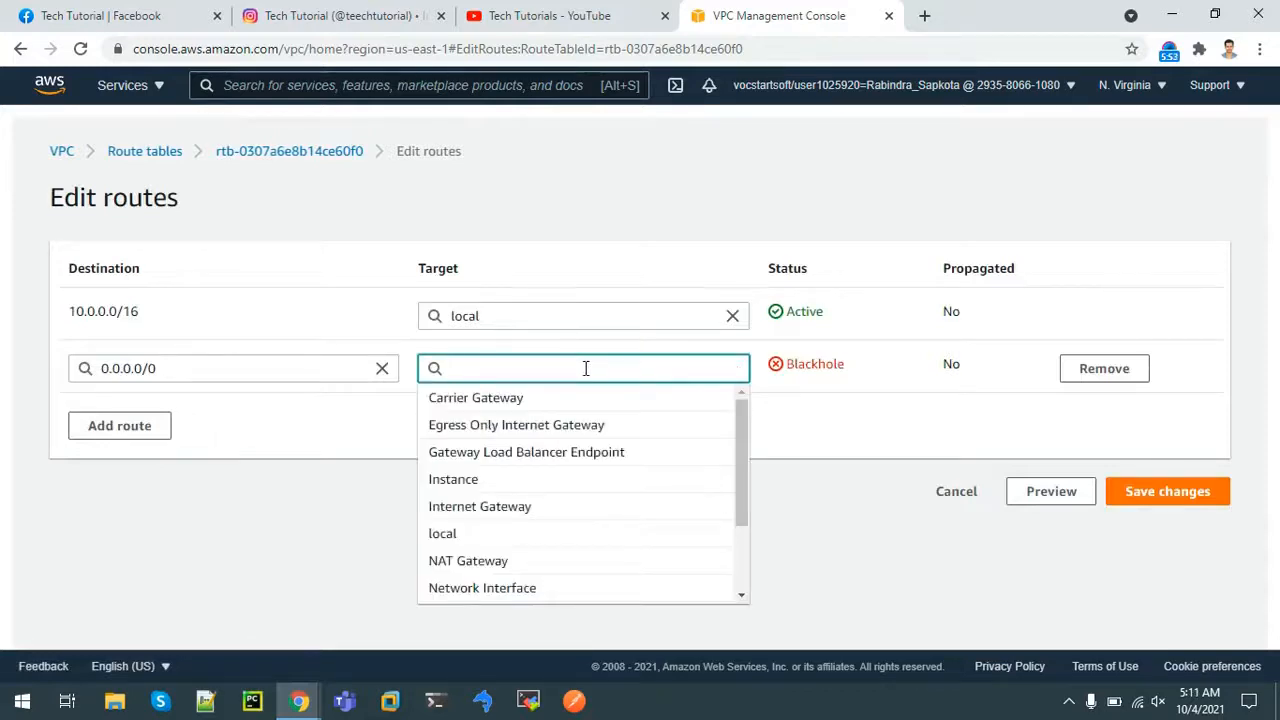
text(in)
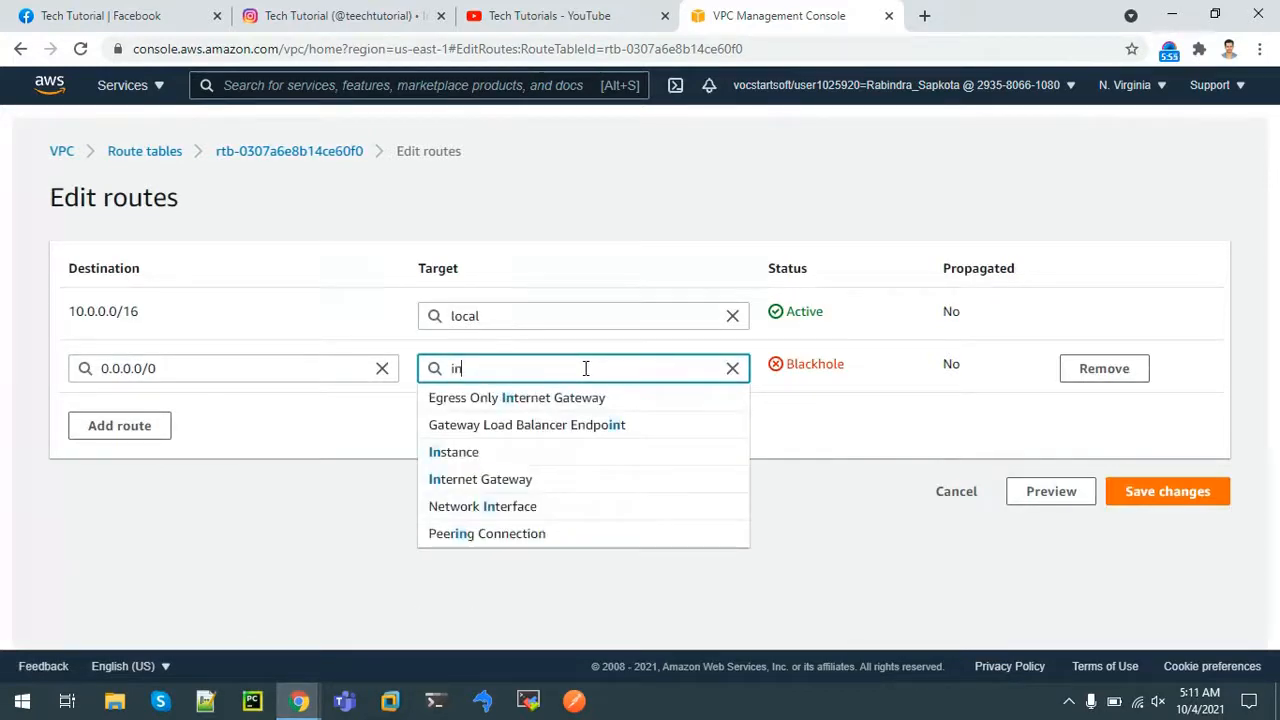
click(503, 484)
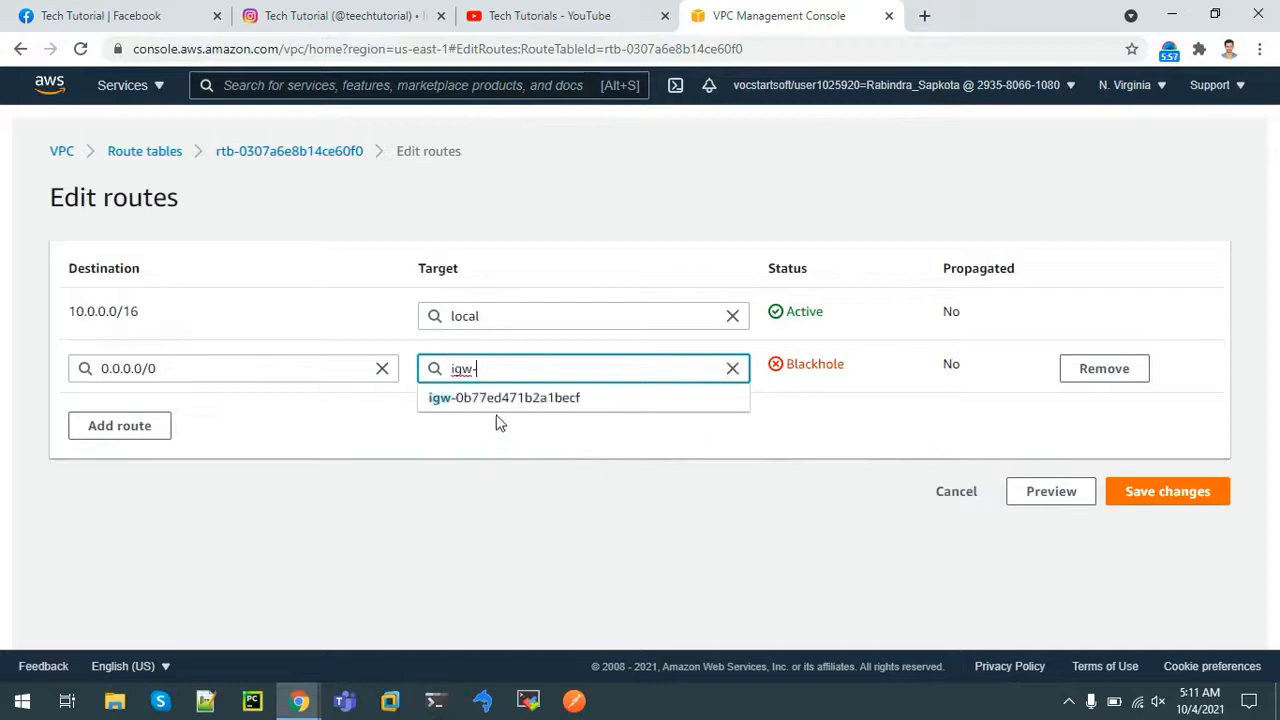
click(498, 401)
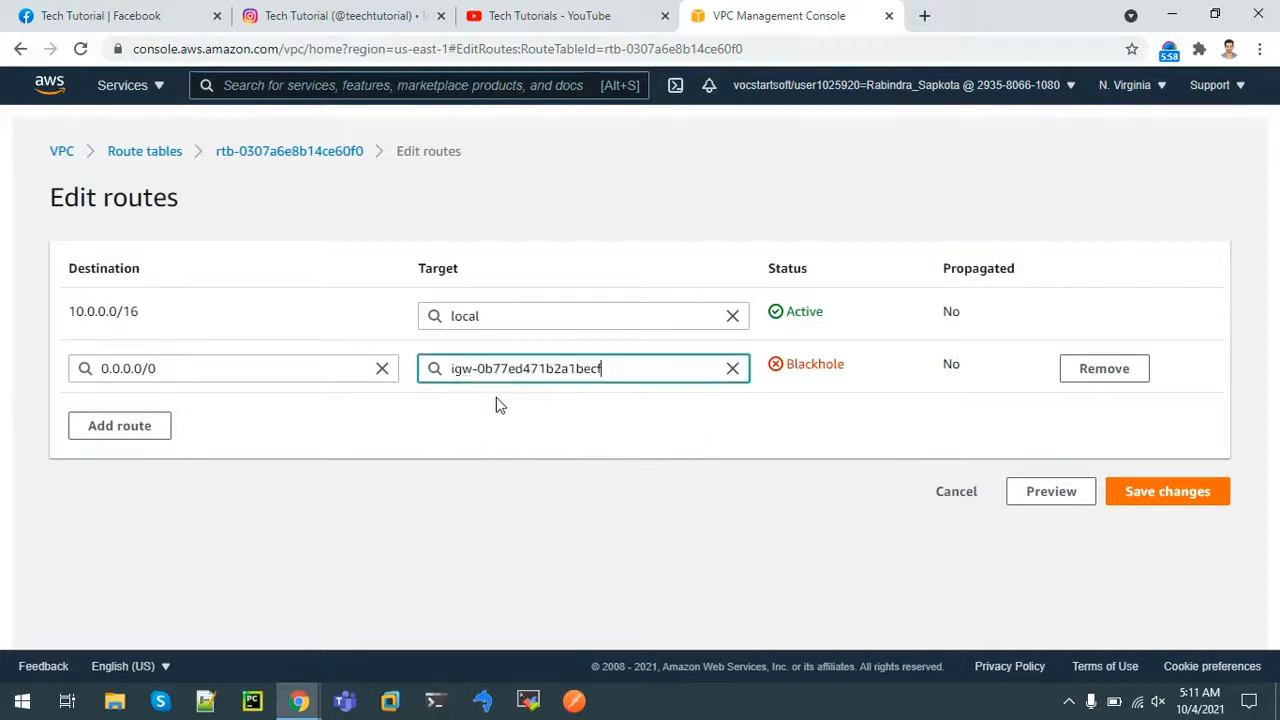
click(1170, 493)
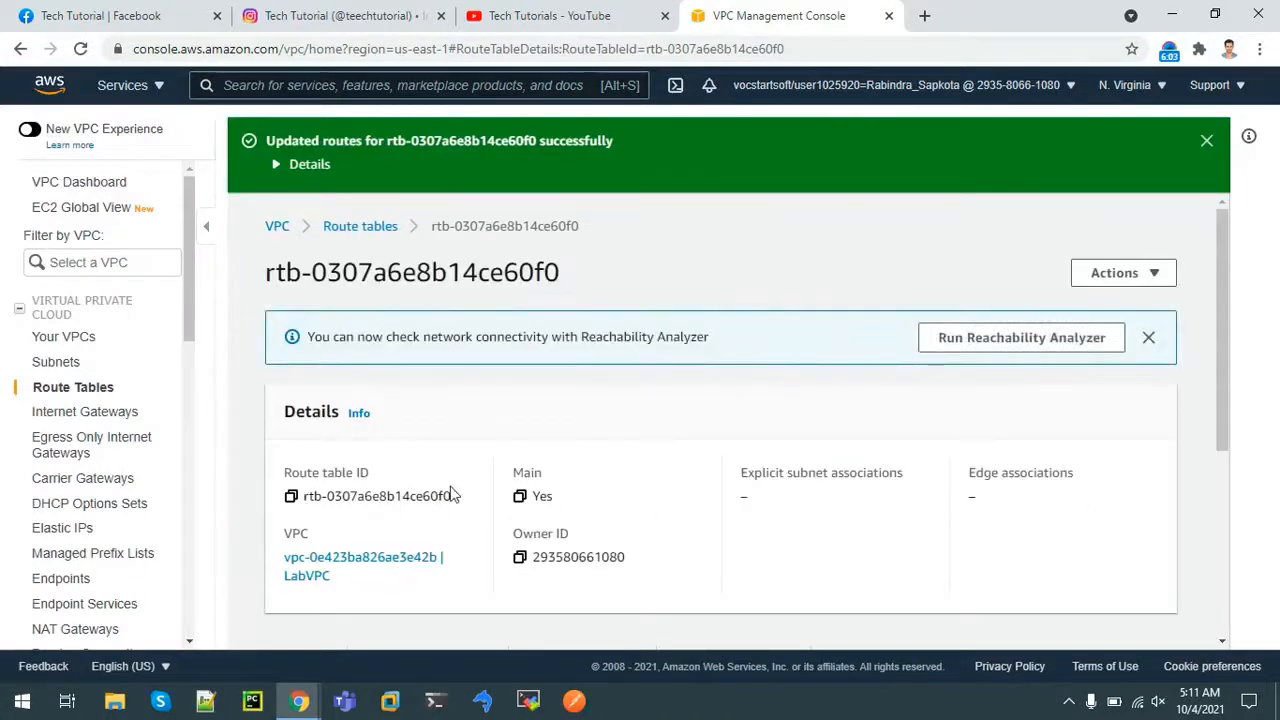
click(365, 229)
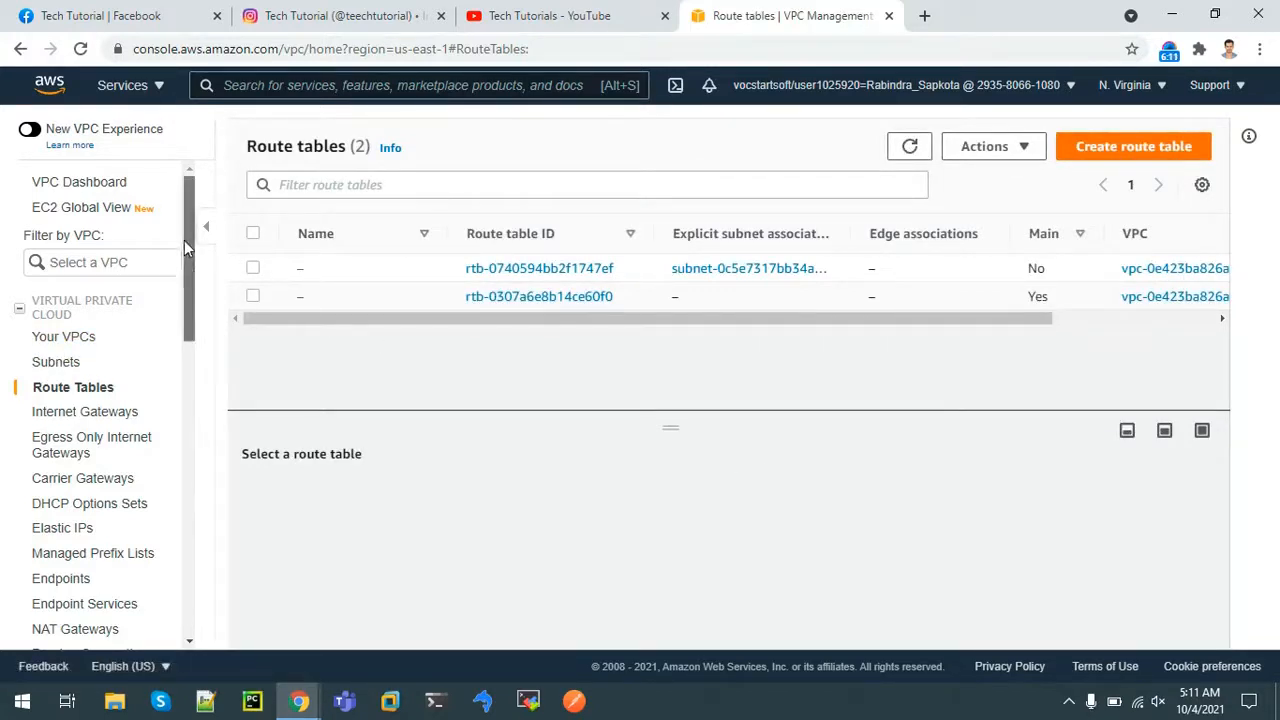
Go to the EC2 console via an 'ec2' search
click(279, 87)
text(ec2)
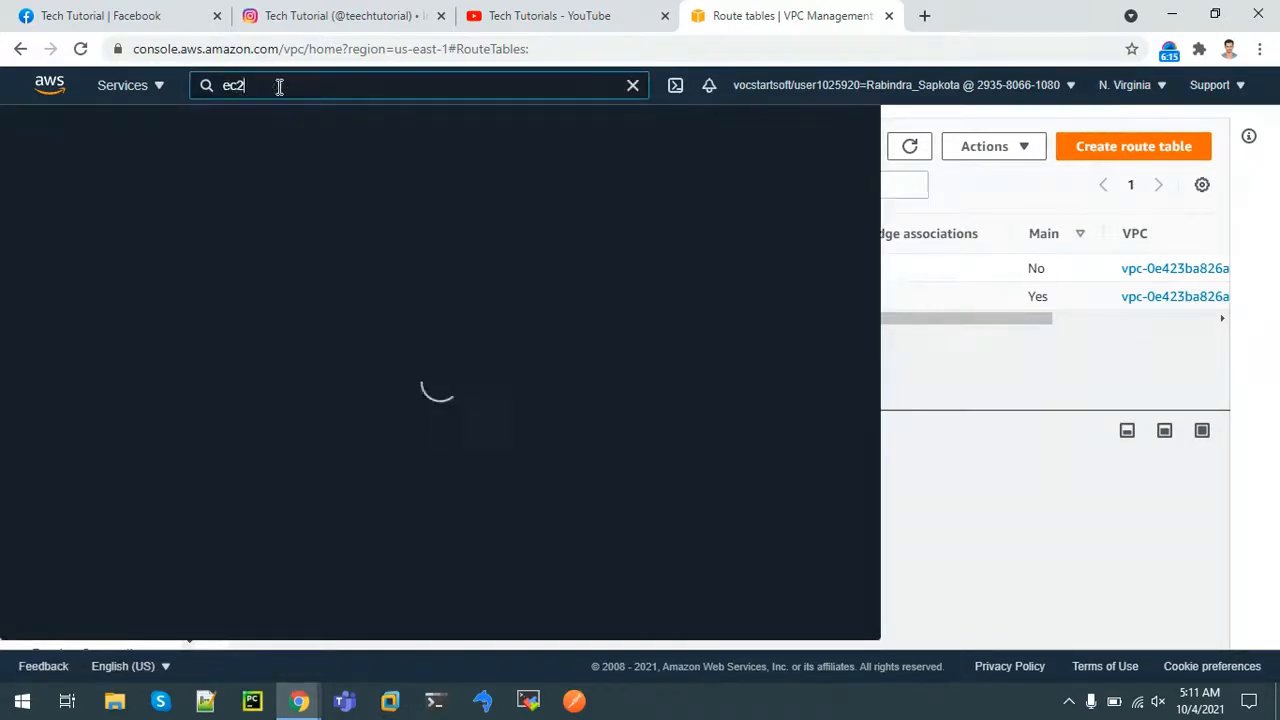
click(314, 236)
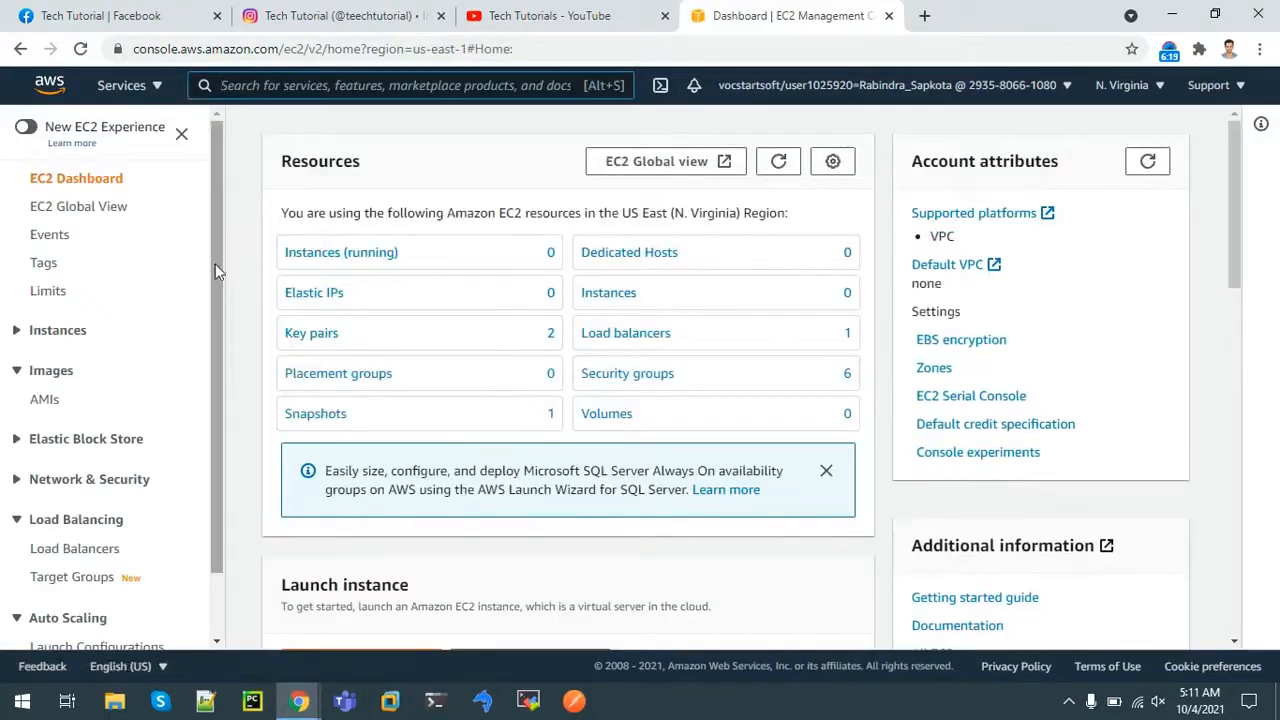
Start a new launch configuration named WebServerLaunchConfig using the WebServerImage AMI
scroll(220, 550, down, 1)
click(89, 574)
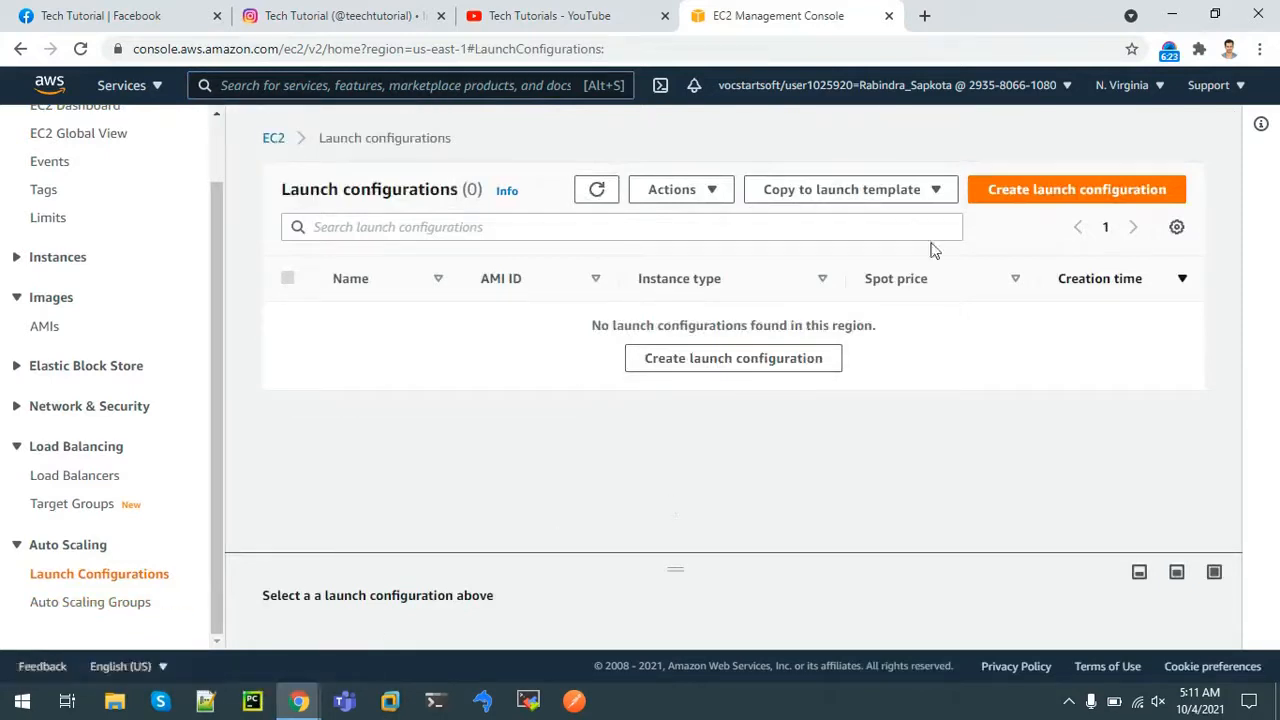
click(1022, 194)
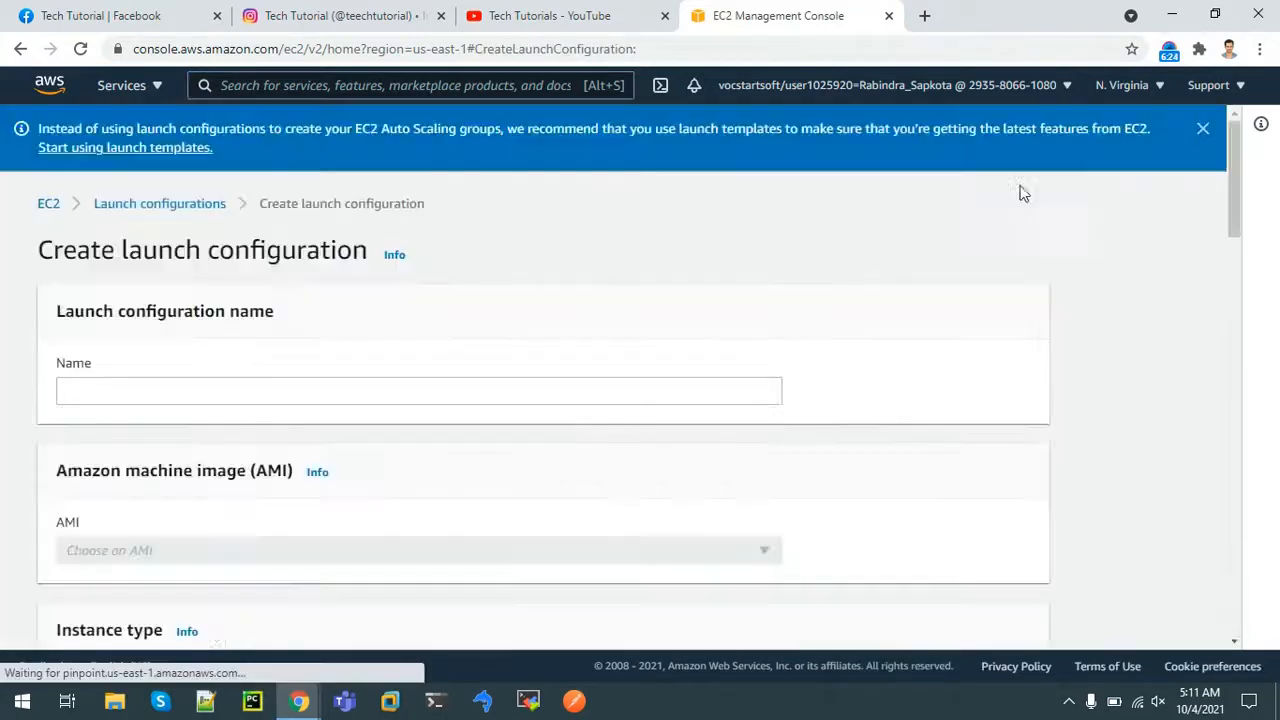
click(282, 387)
click(150, 431)
click(580, 562)
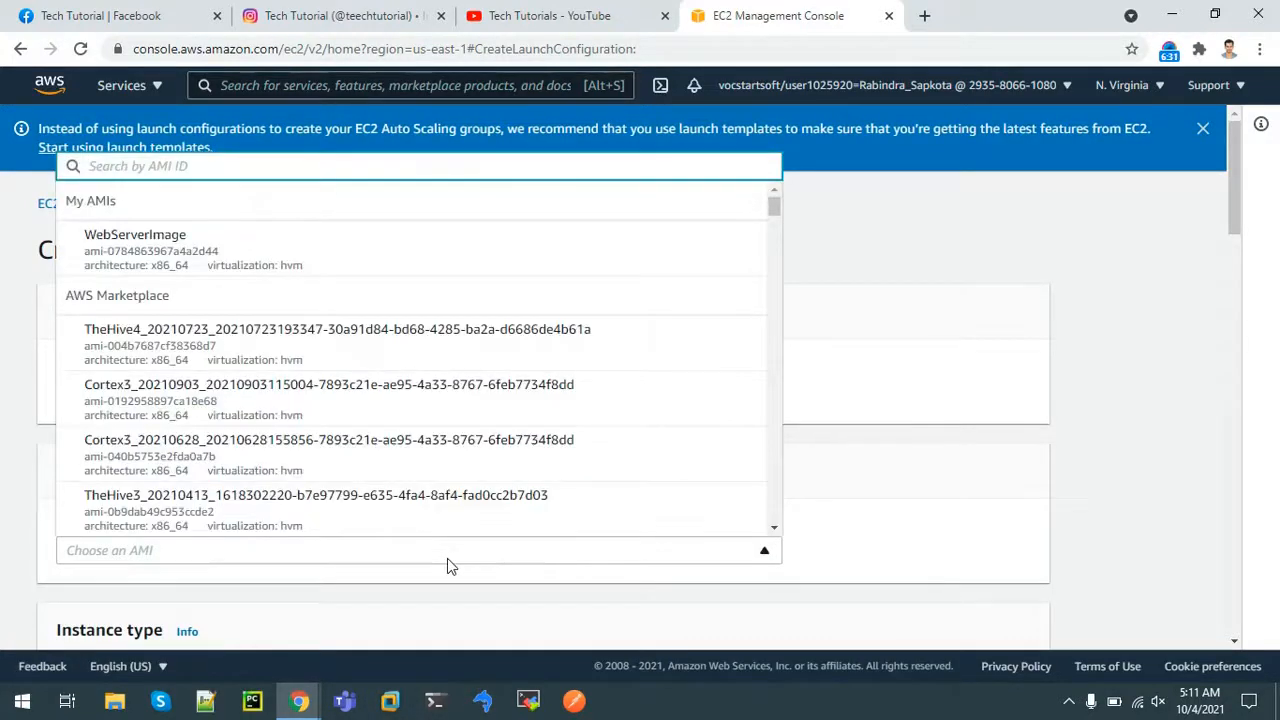
click(260, 243)
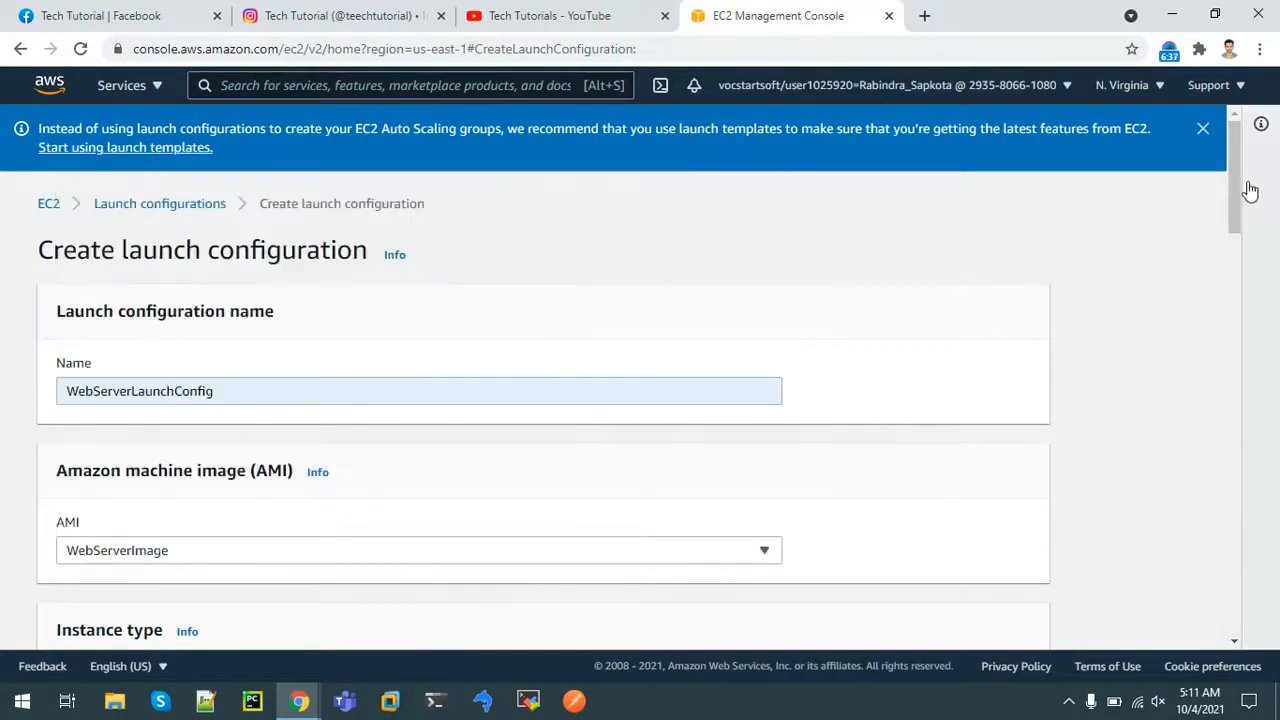
drag(1237, 188, 1247, 247)
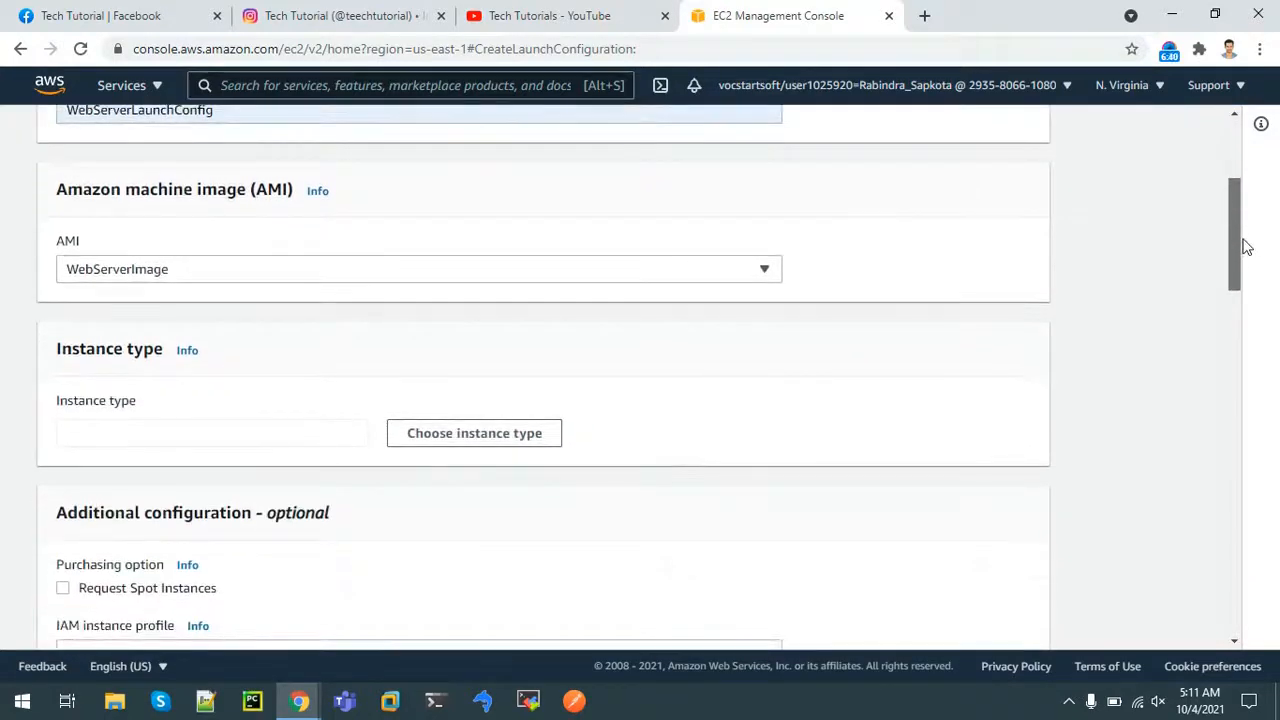
Choose the t2.micro instance type for the launch configuration
click(446, 439)
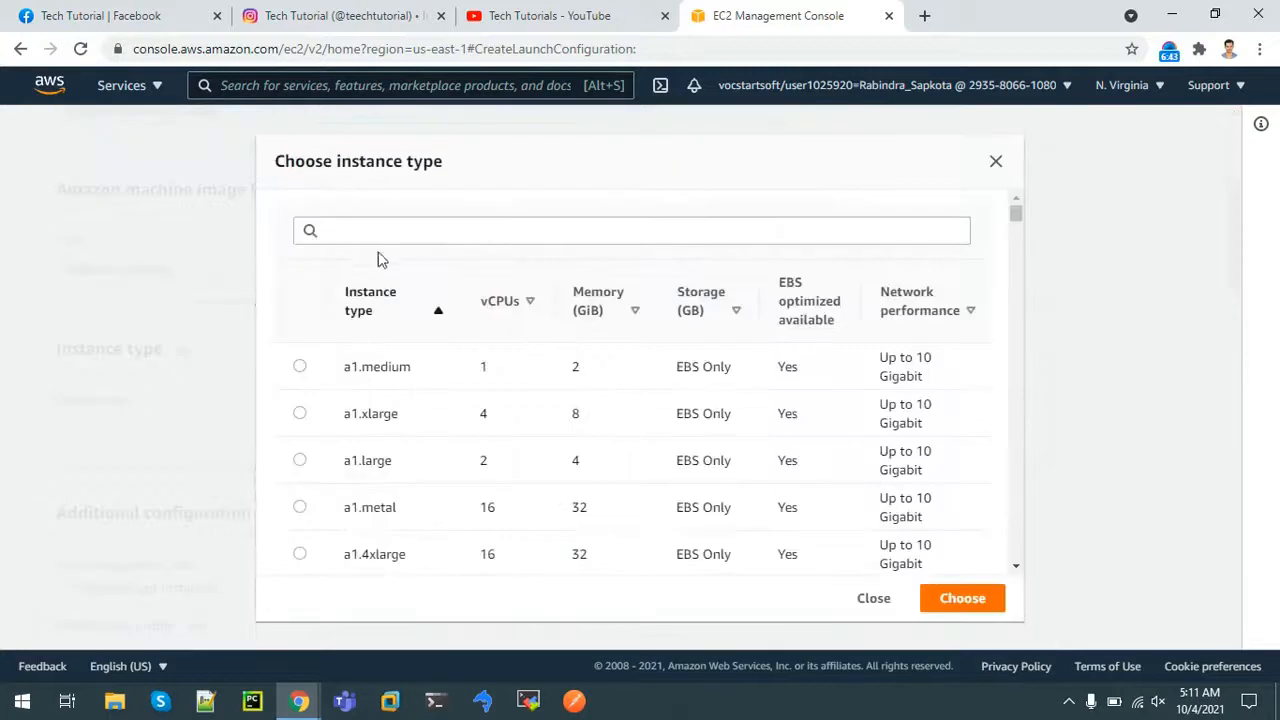
click(372, 233)
text(t2)
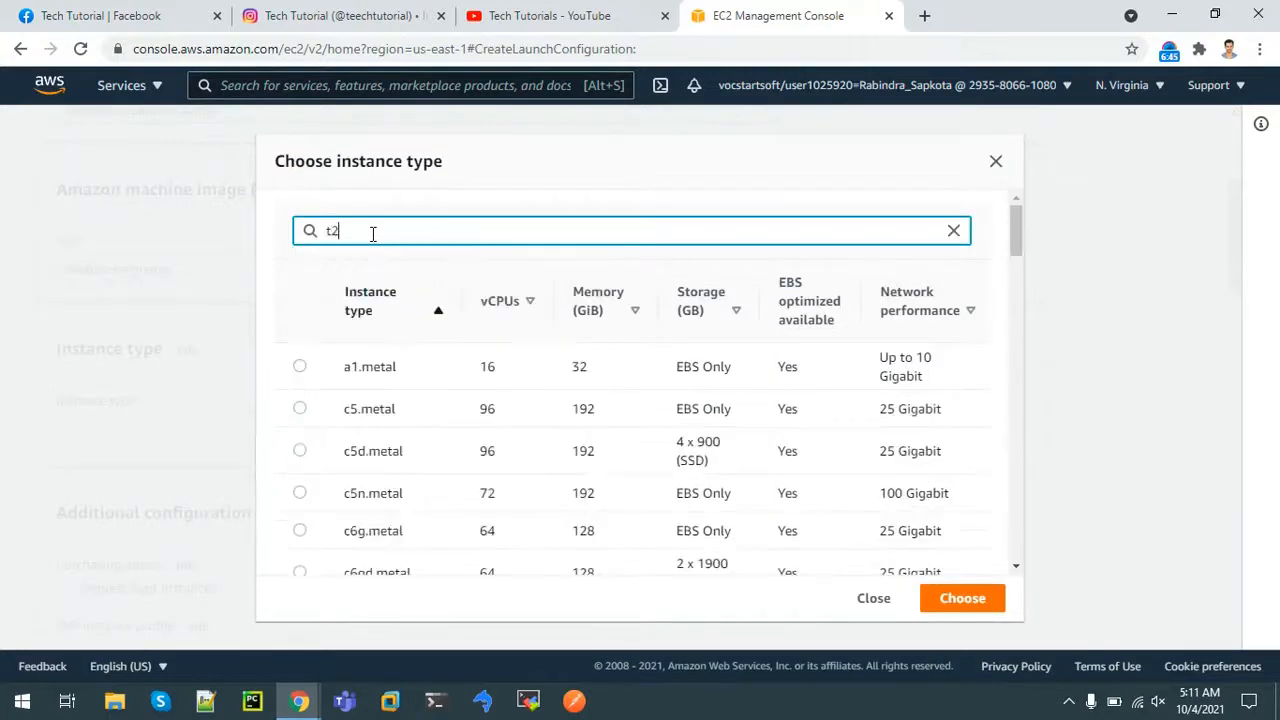
text(.micro)
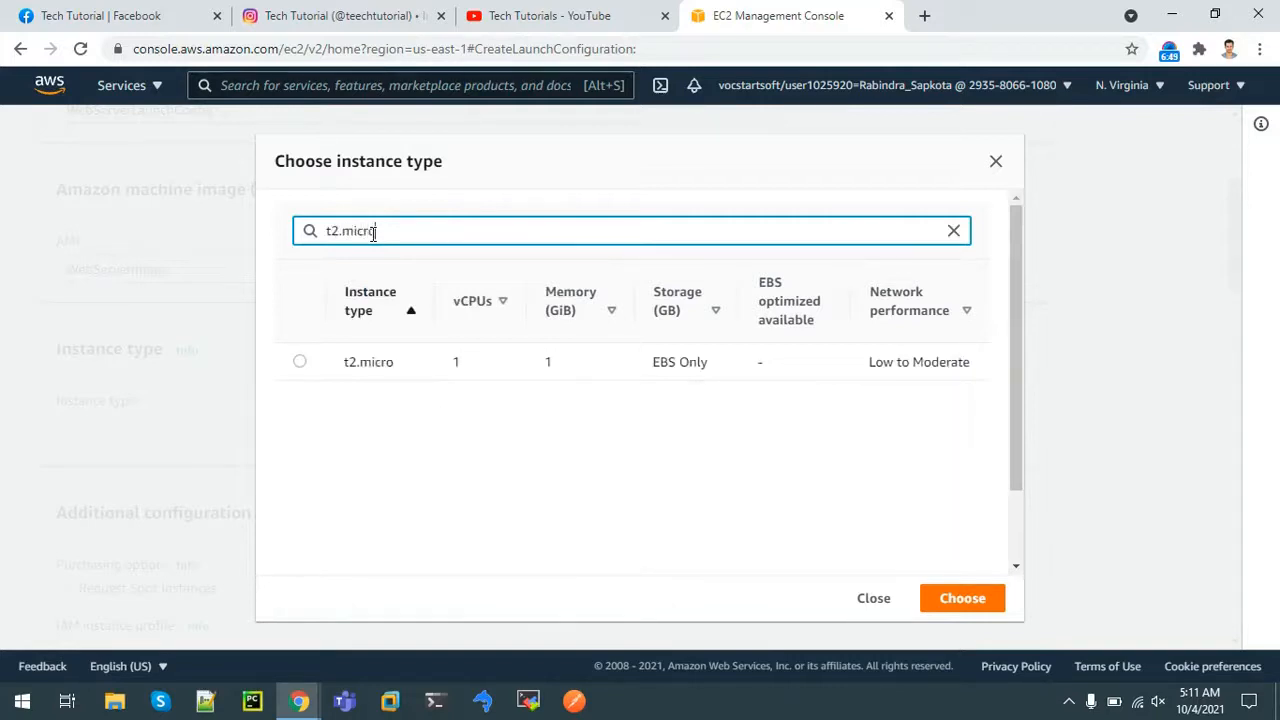
click(299, 361)
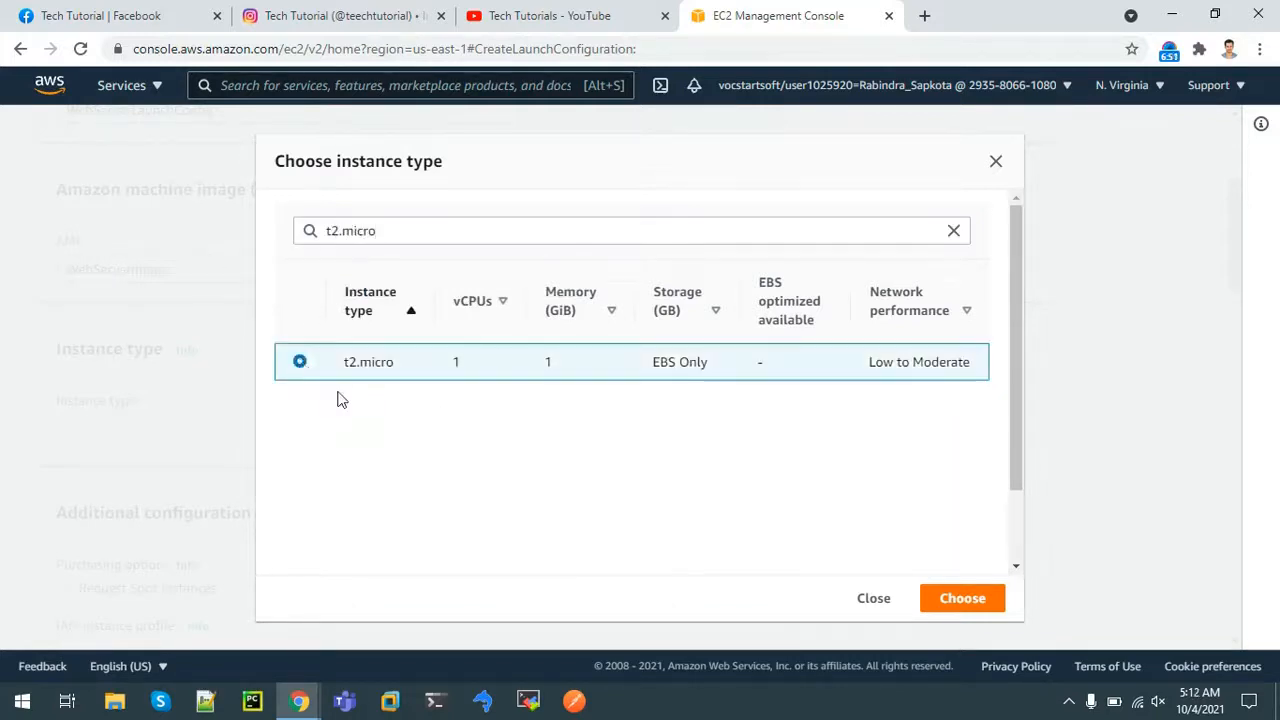
click(958, 599)
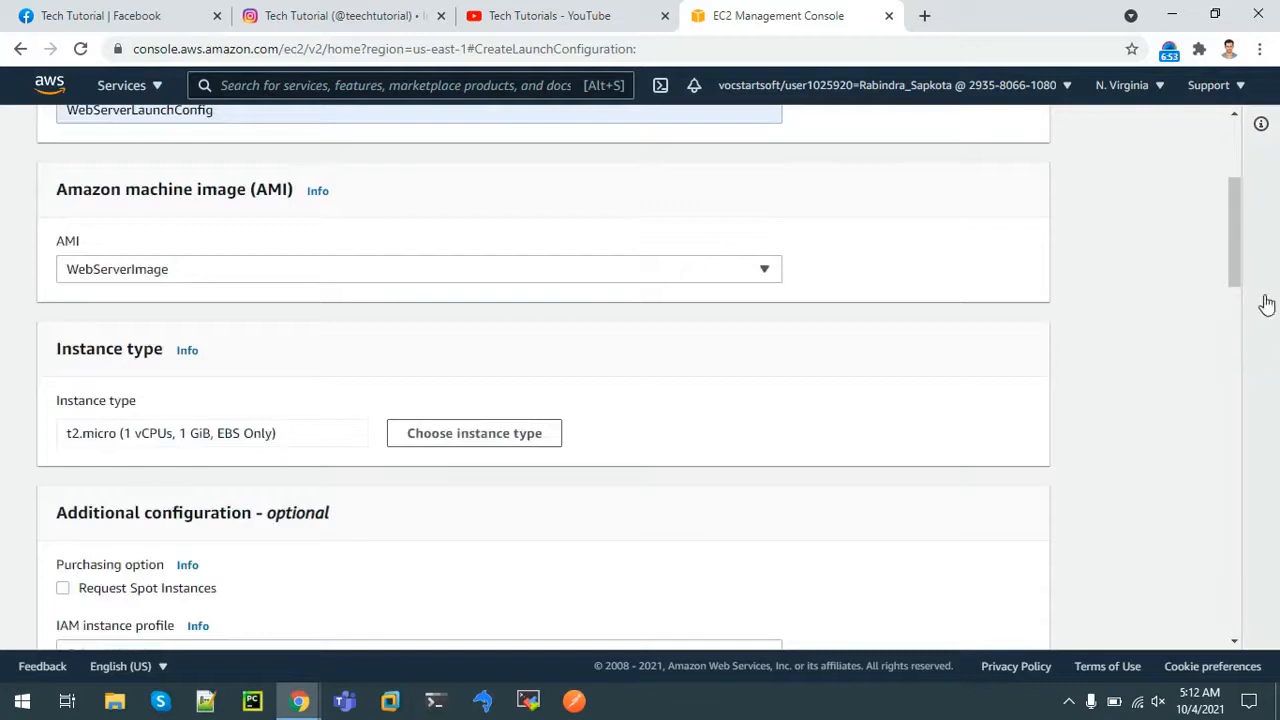
drag(1240, 271, 1268, 372)
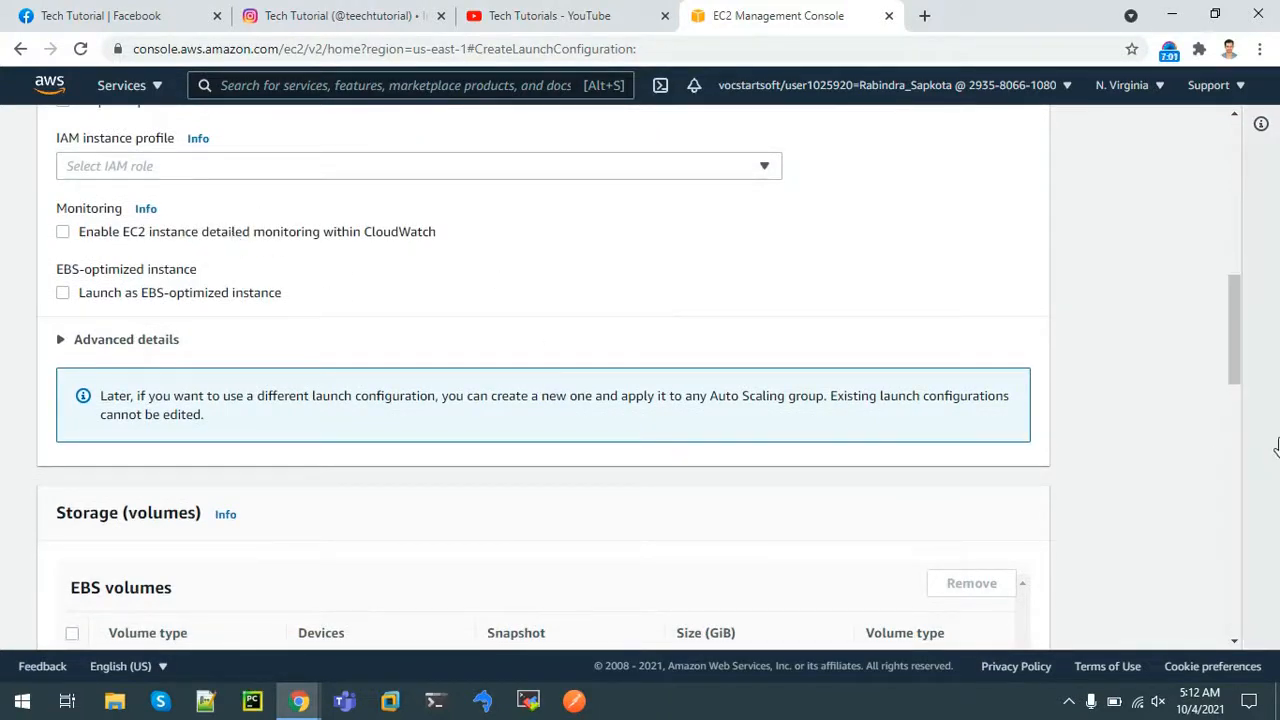
Use the existing WebServerSecurityGroup as the launch configuration's security group
drag(1240, 363, 1251, 500)
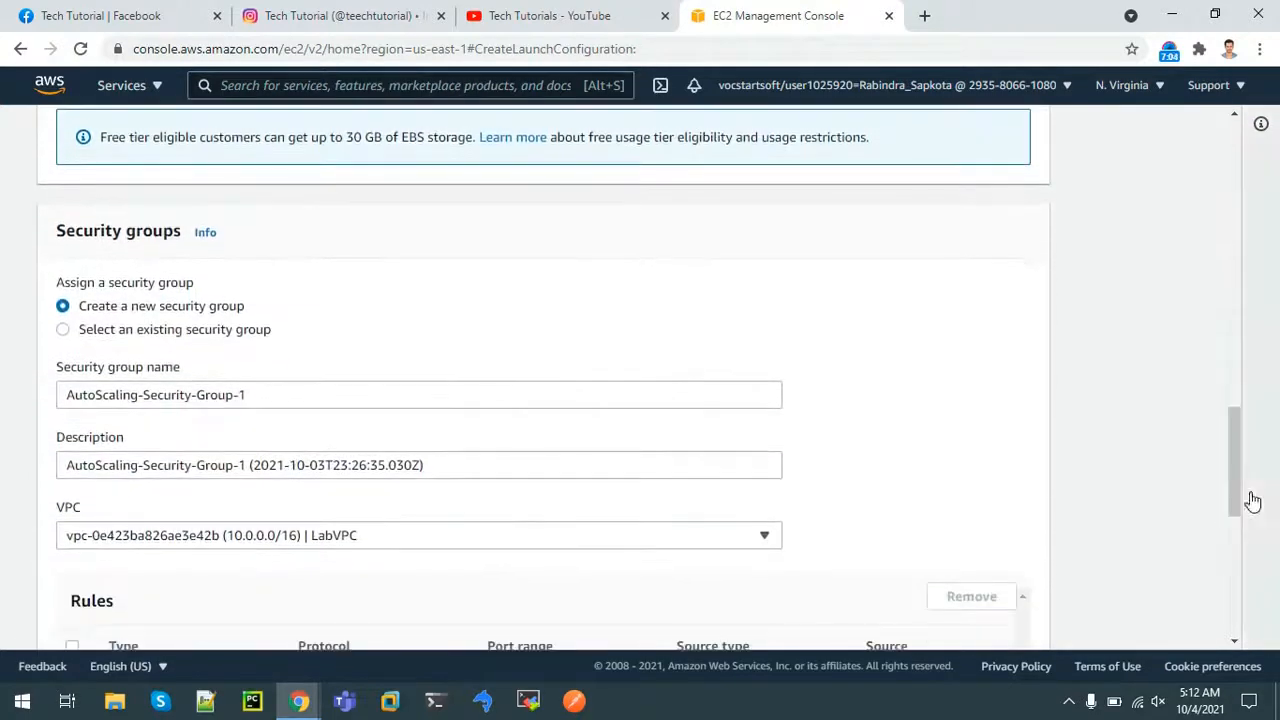
click(62, 331)
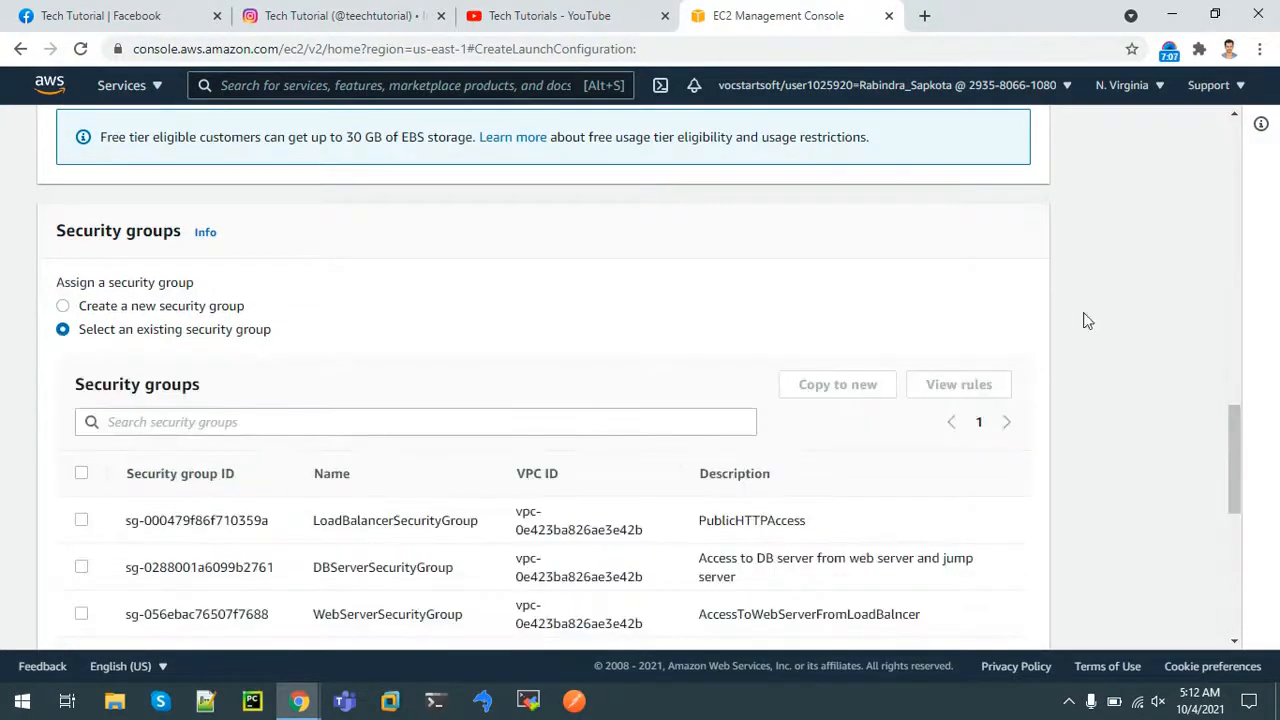
drag(1240, 468, 1245, 491)
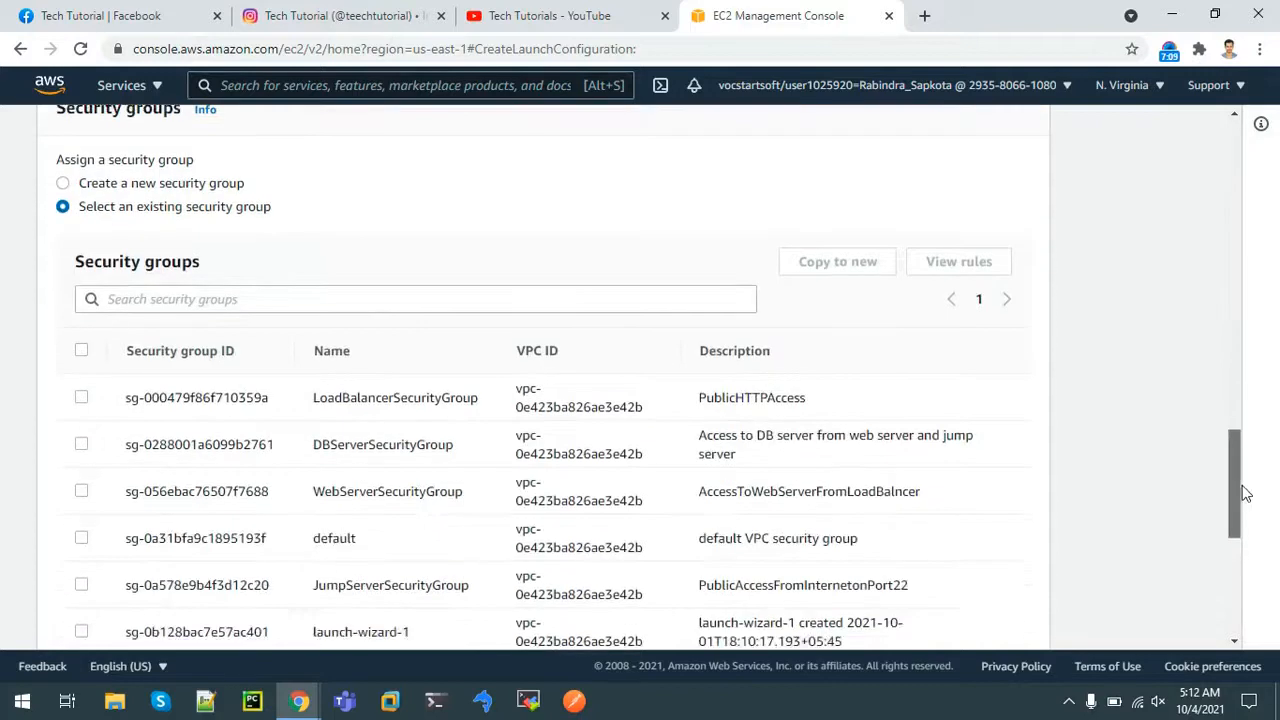
click(81, 491)
Choose existing key pair mywebserver, acknowledge the private key, and create the launch configuration
drag(1240, 503, 1260, 603)
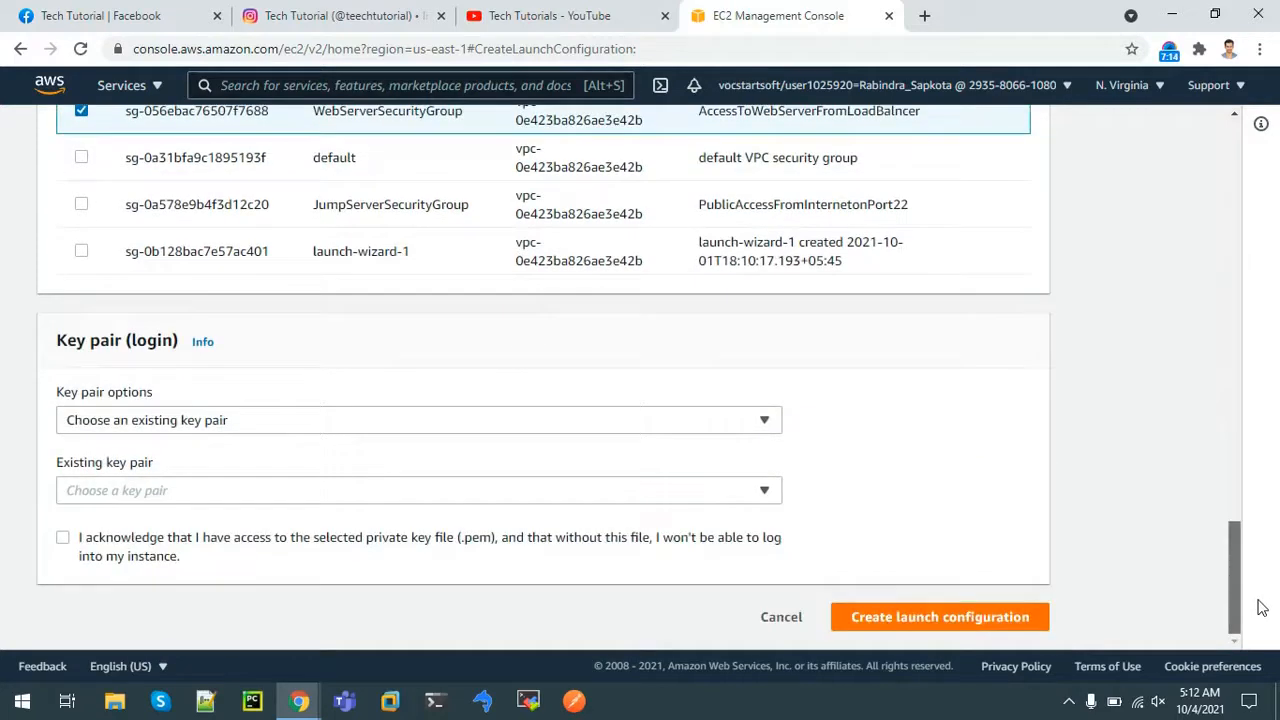
click(229, 422)
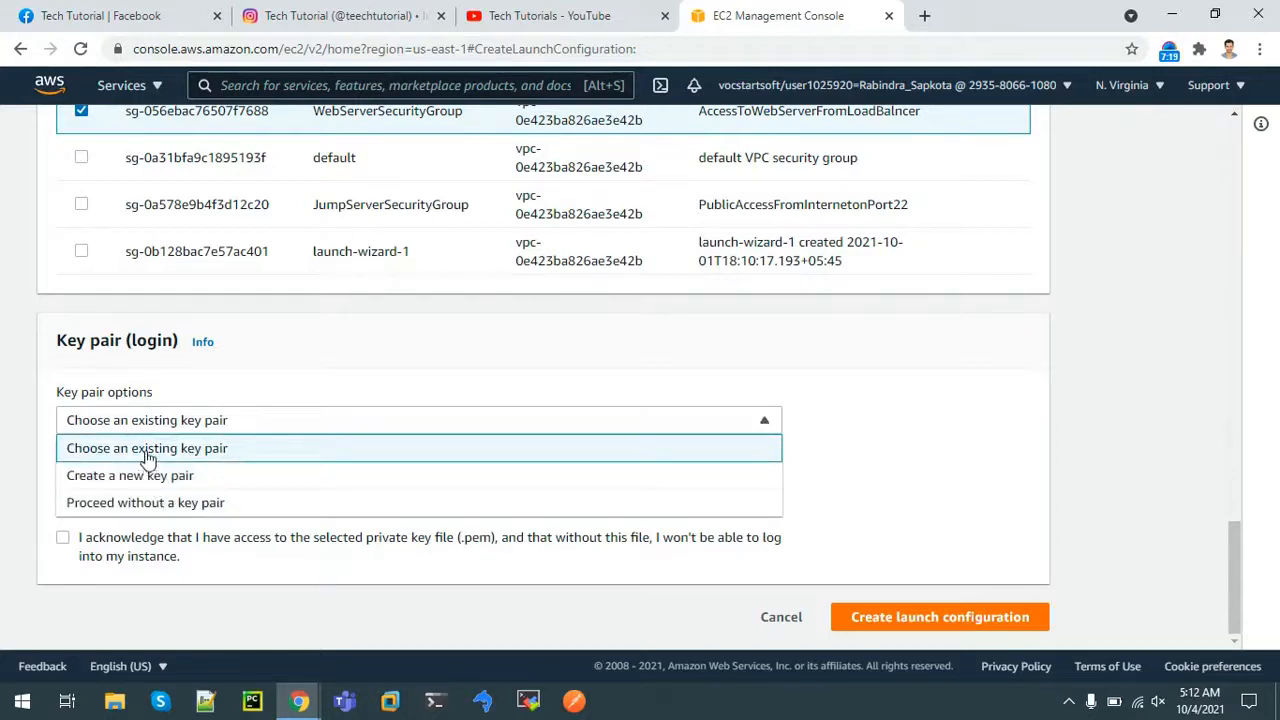
click(110, 449)
click(92, 493)
click(137, 552)
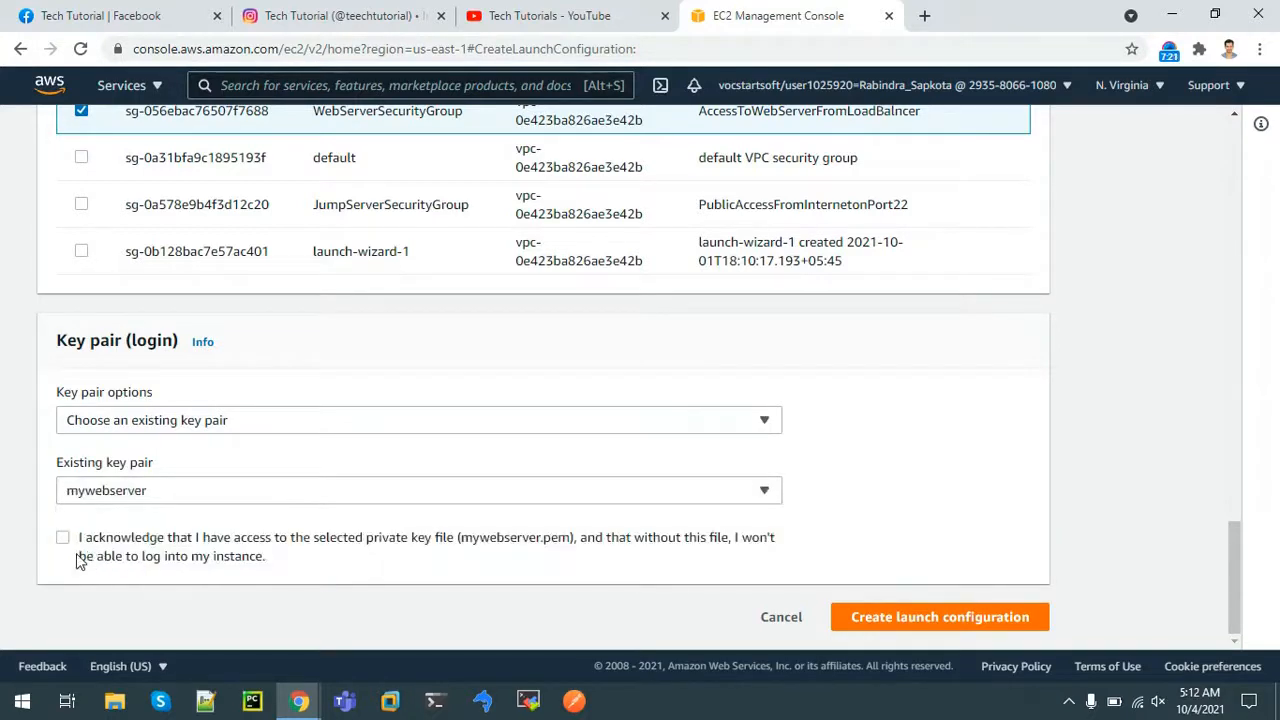
click(63, 539)
click(966, 622)
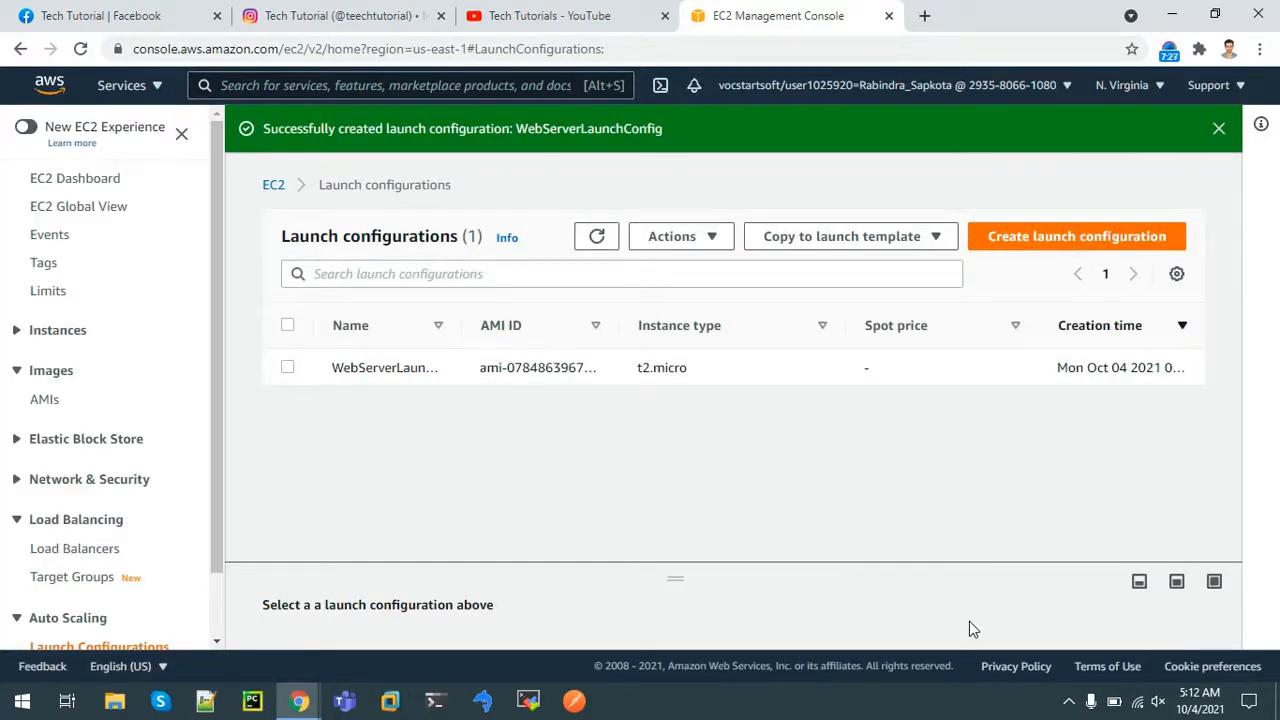
Create an Auto Scaling group named WebServerAutoScalingGroup from WebServerLaunchConfig and advance to network settings
click(286, 367)
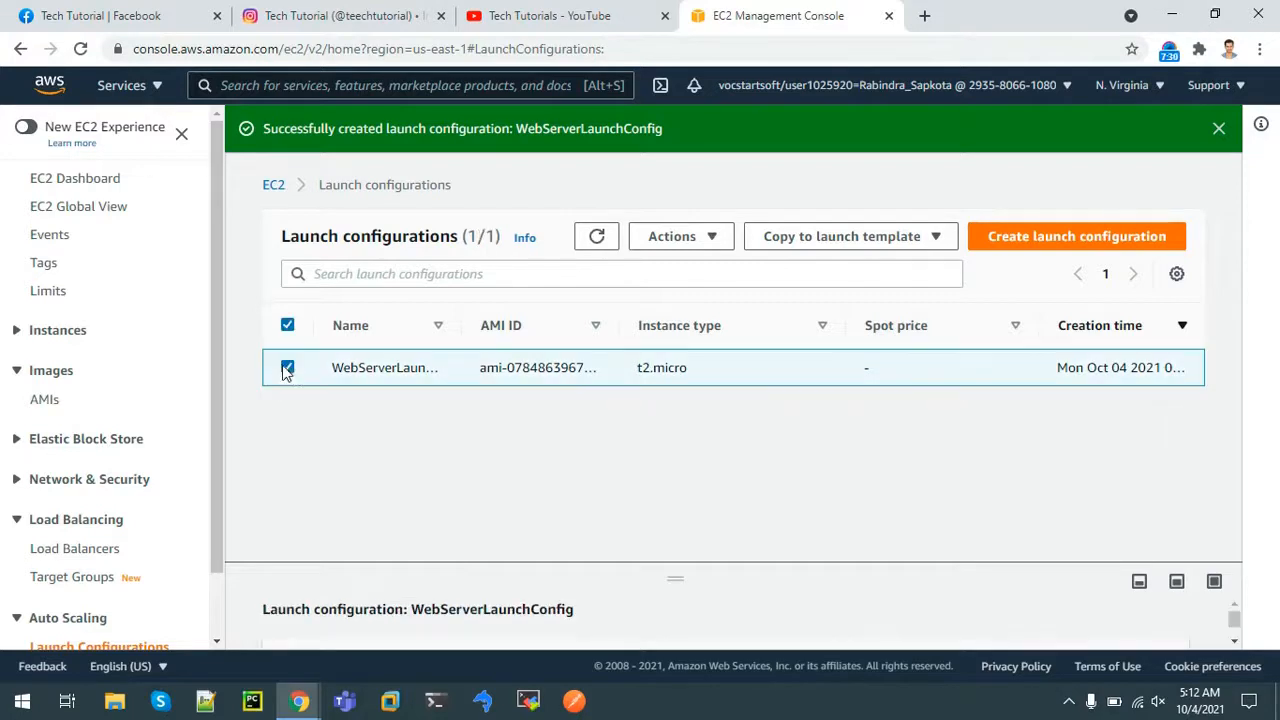
click(673, 246)
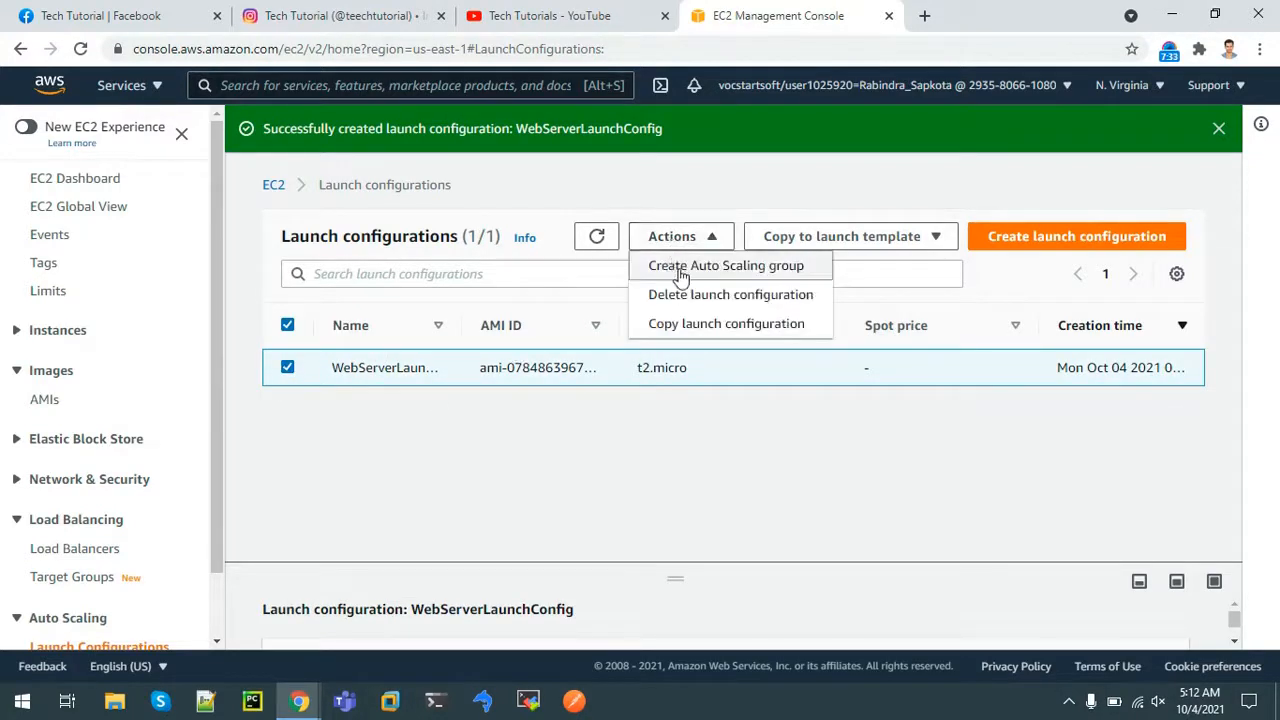
click(681, 266)
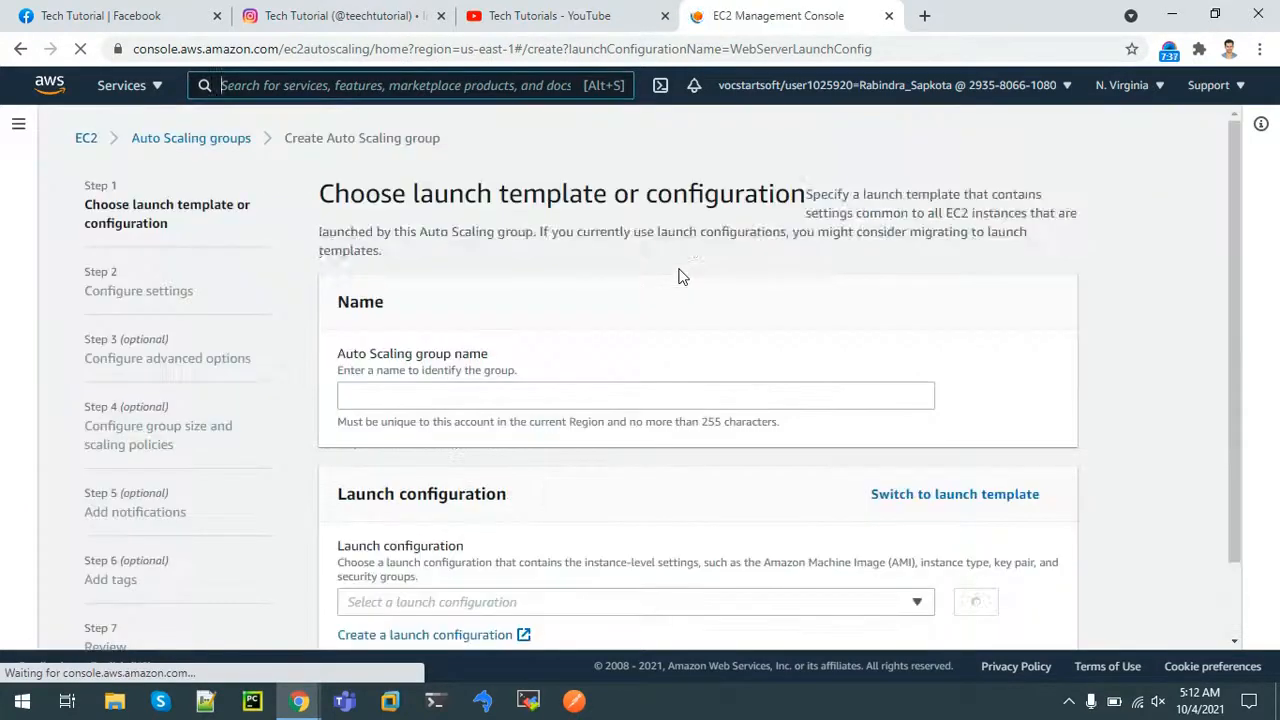
click(473, 402)
text(WebServerAutoScalingGroup)
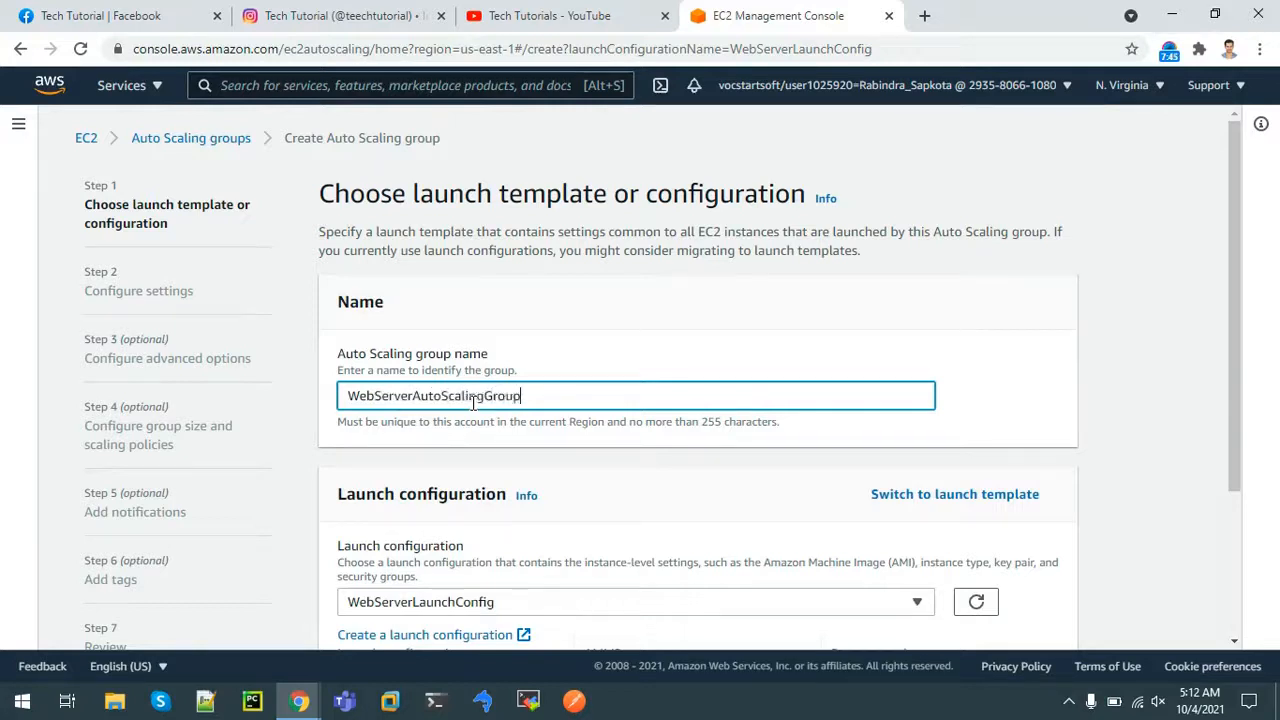
drag(1240, 281, 1275, 440)
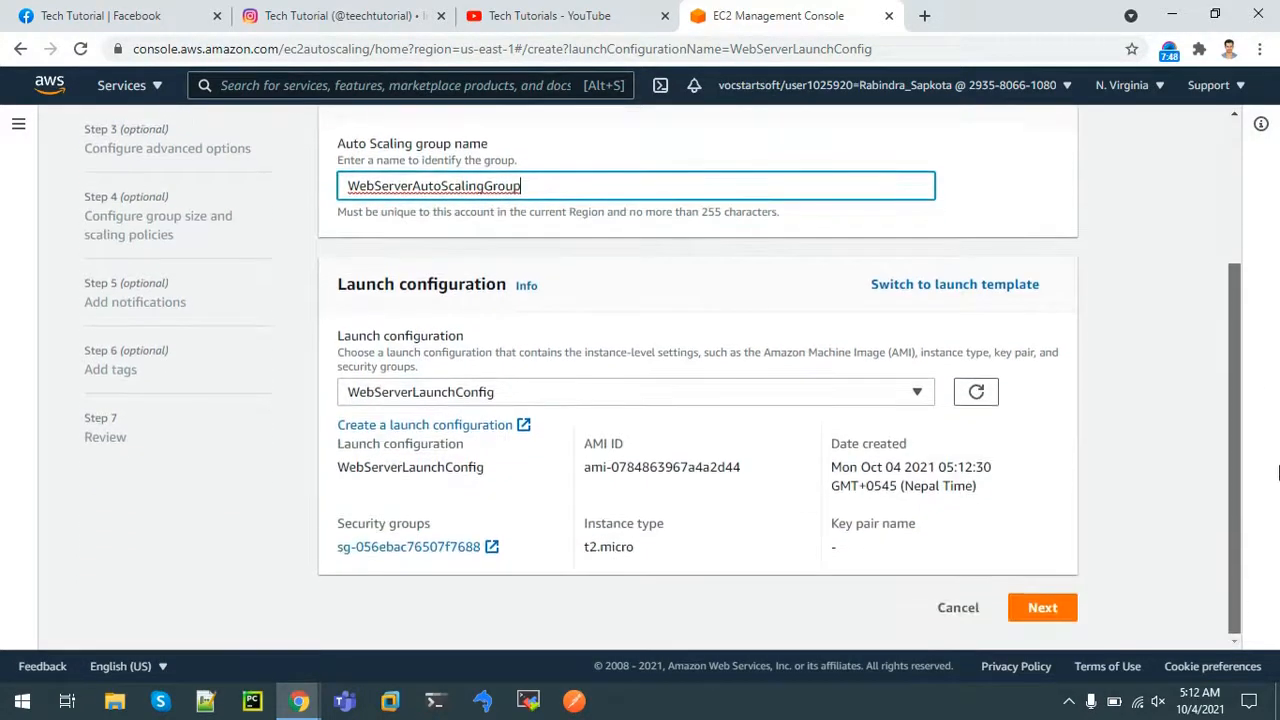
click(1045, 616)
click(500, 442)
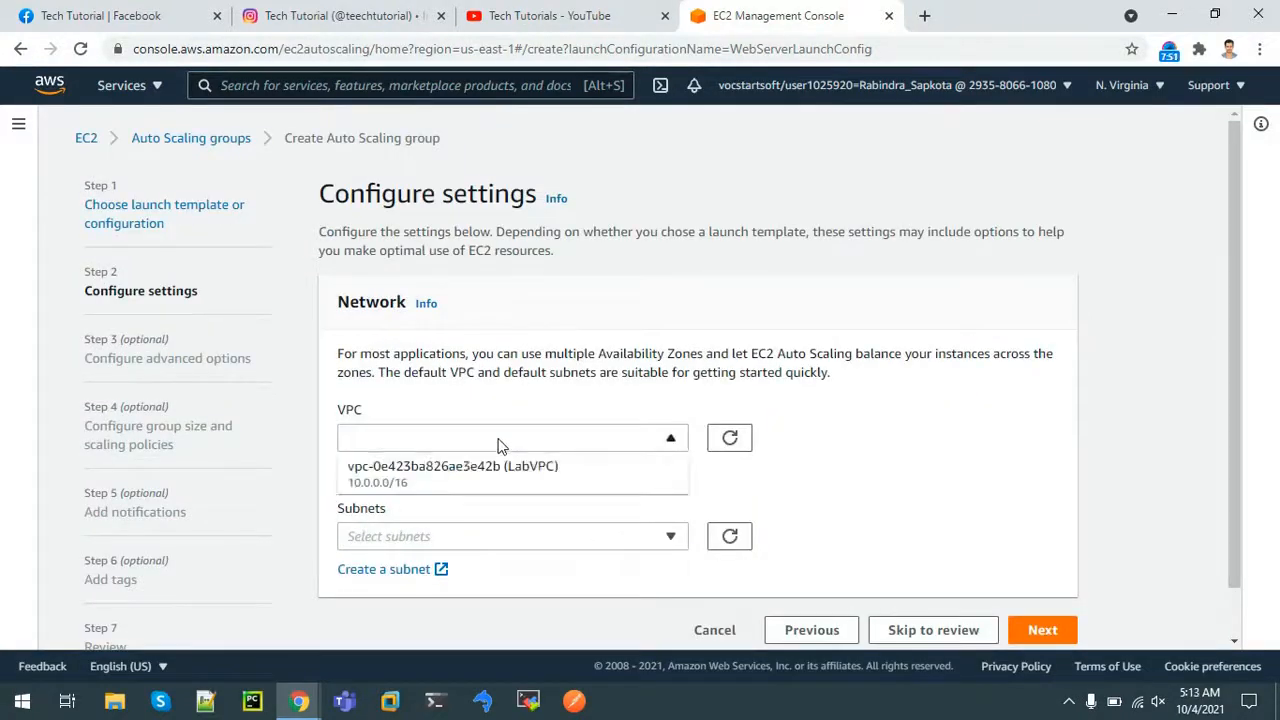
Choose LabVPC with subnets Private subnet1 and PrivateSubnet2, then proceed to advanced options
click(444, 487)
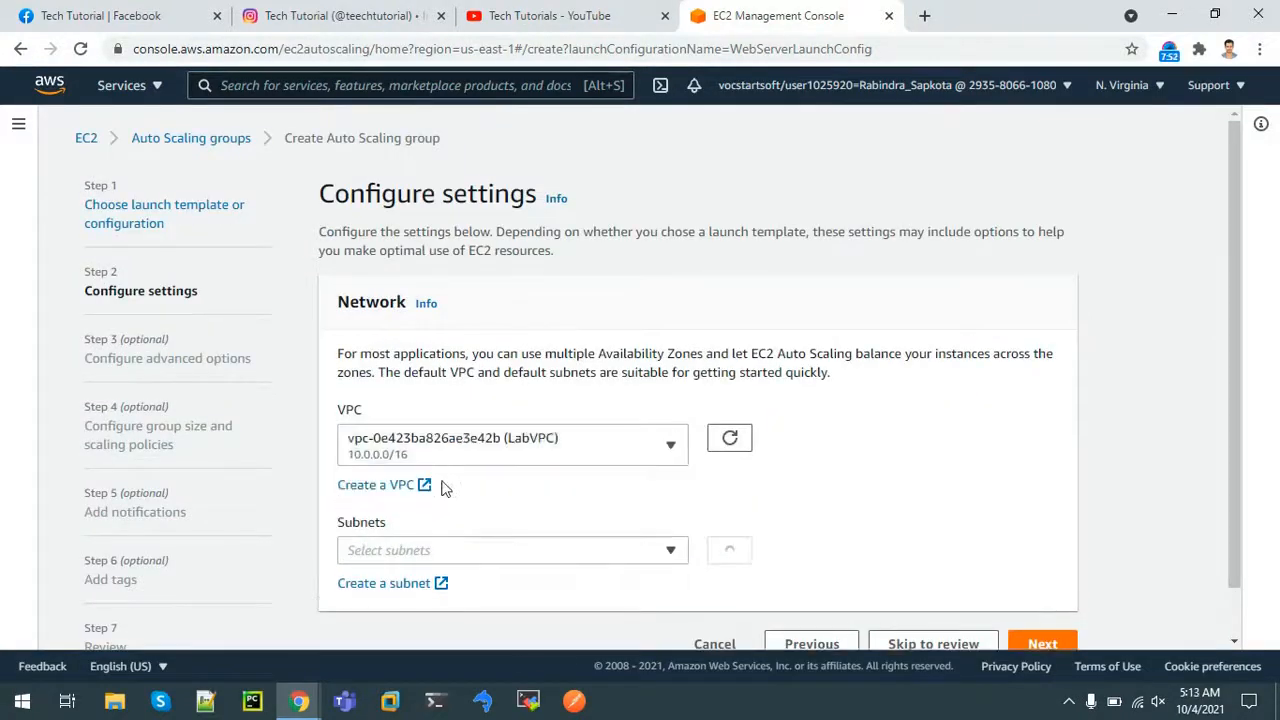
click(458, 556)
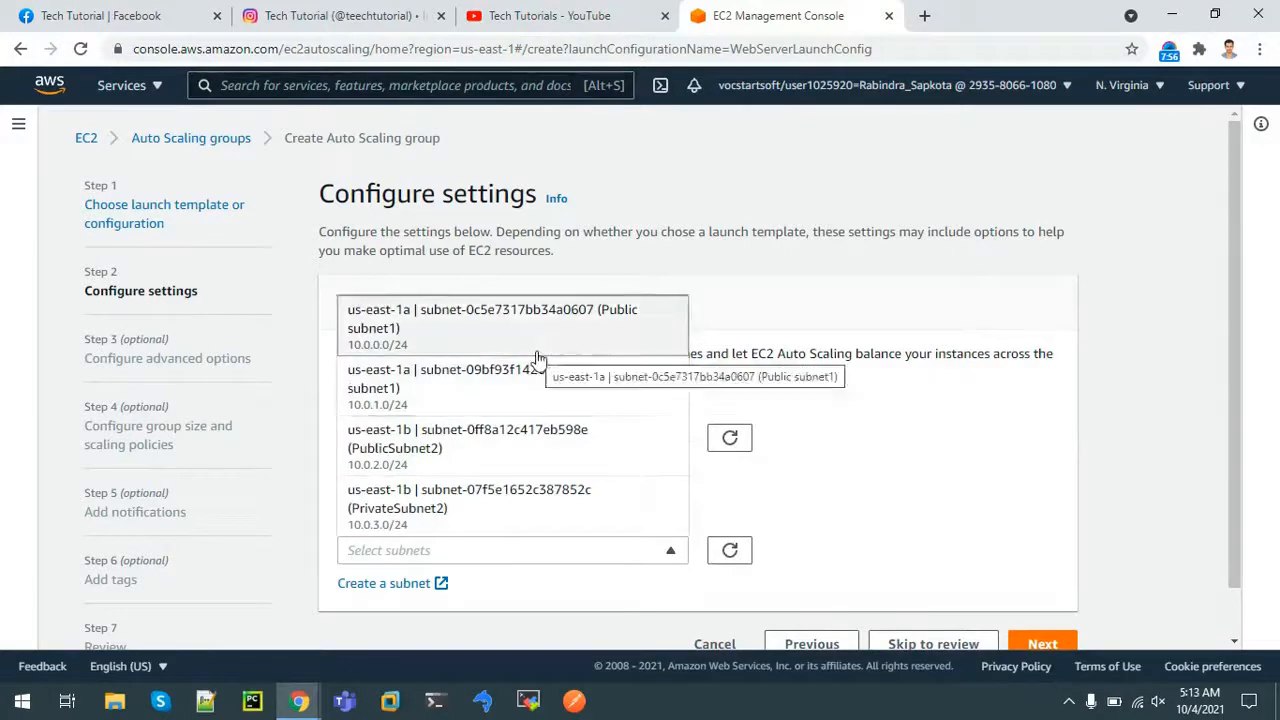
click(605, 398)
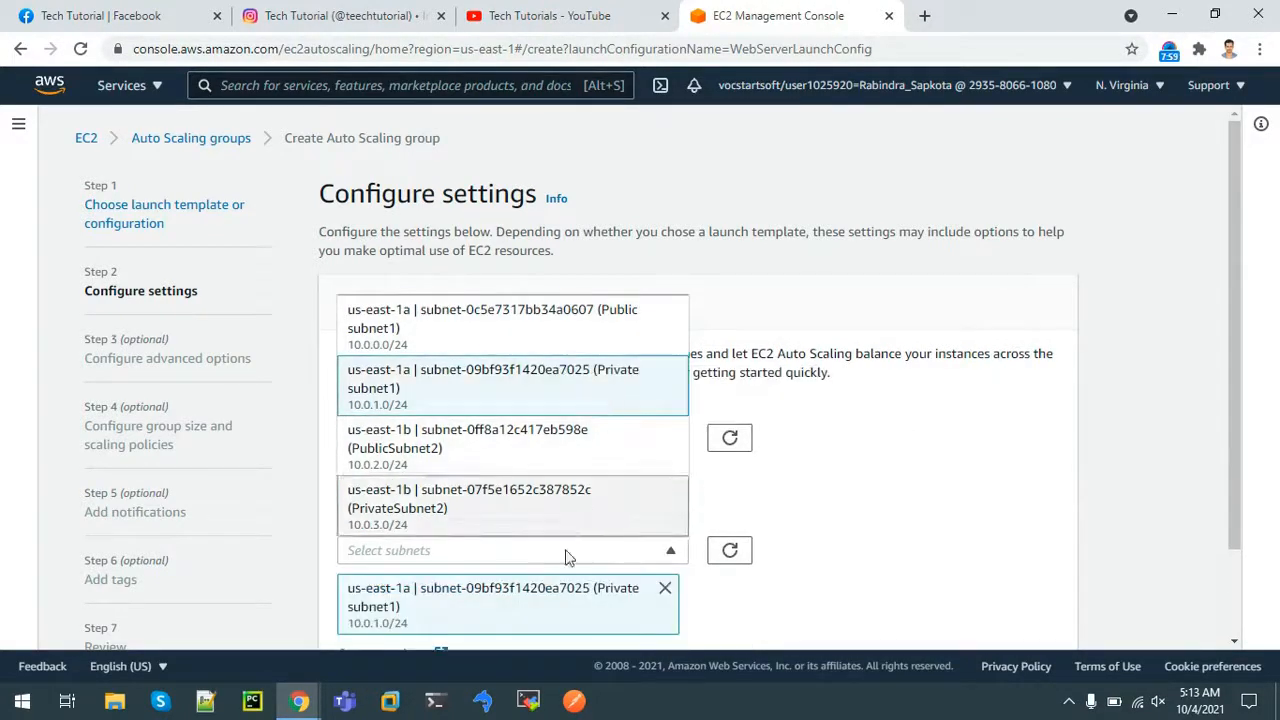
click(521, 513)
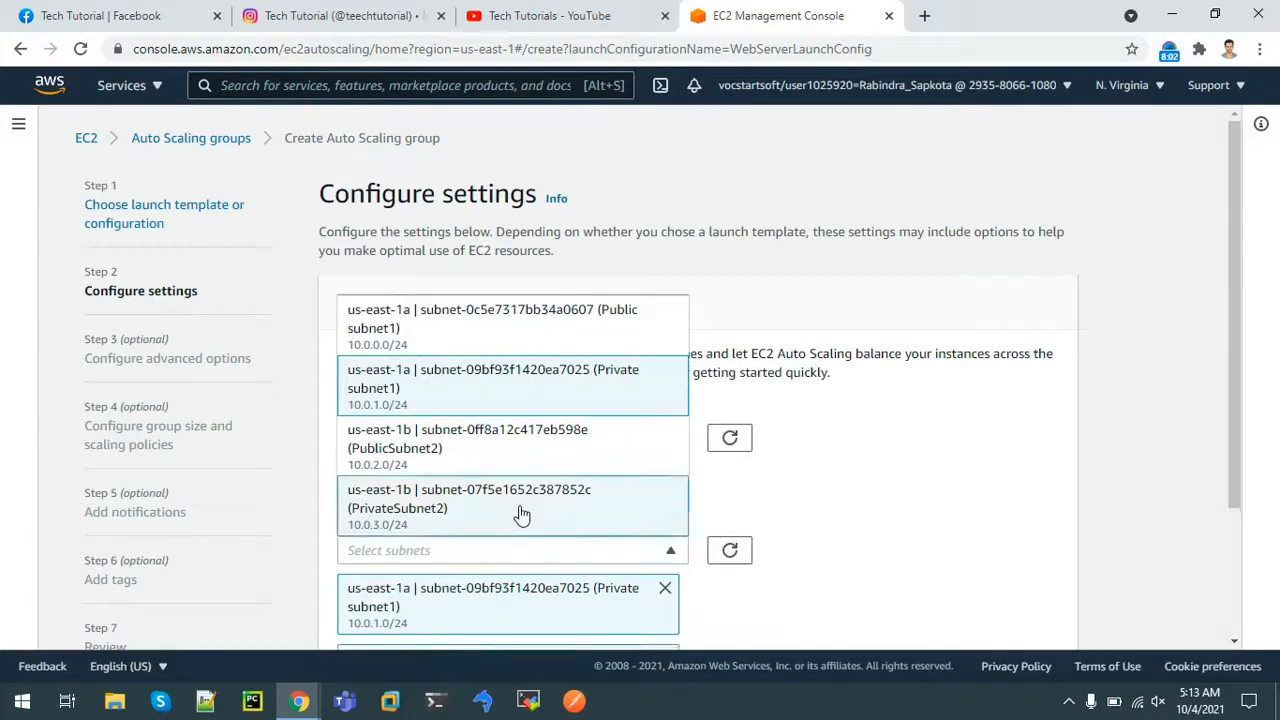
drag(1237, 389, 1249, 568)
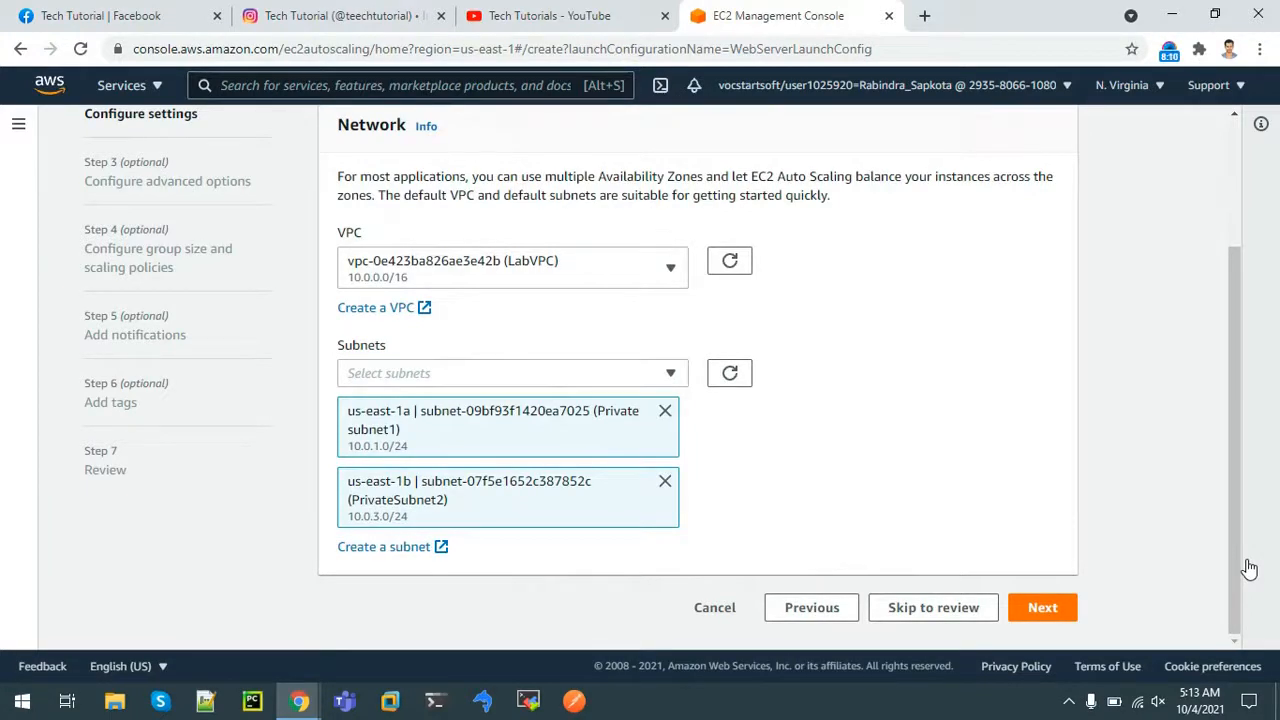
click(1032, 609)
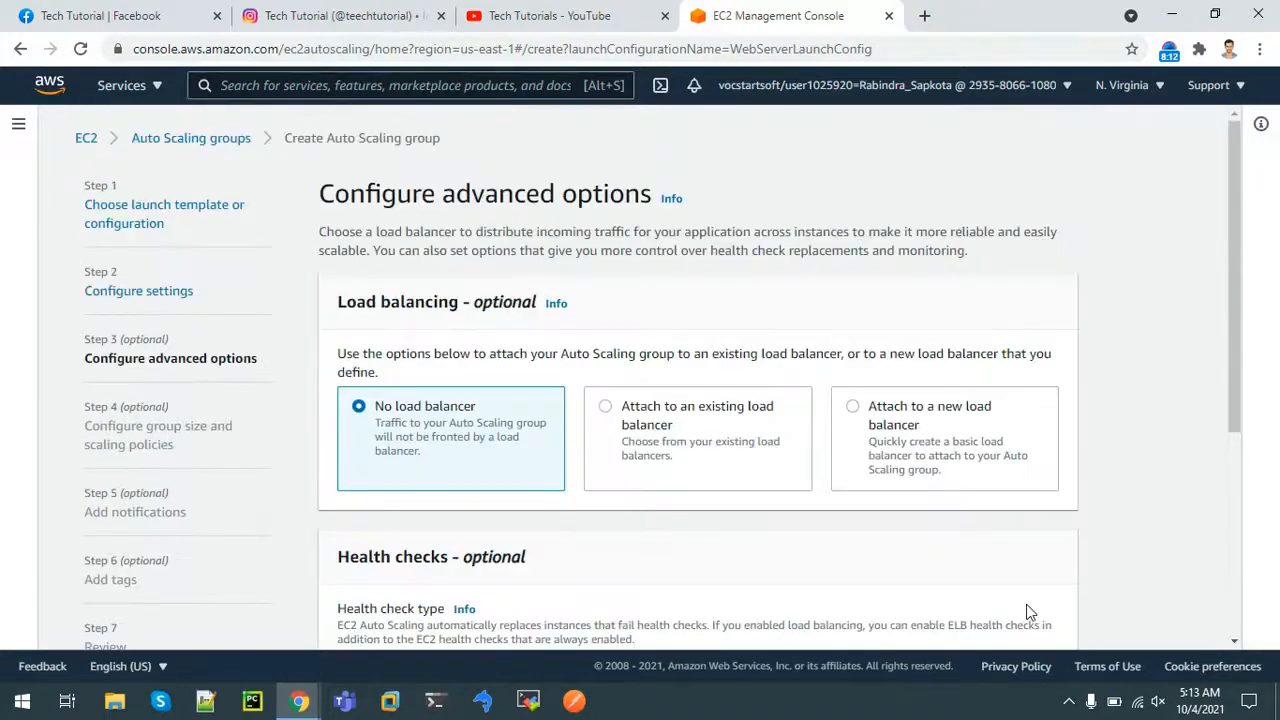
Attach the group to the existing load balancer target group WebServerTargetGroup | HTTP
drag(1236, 321, 1261, 420)
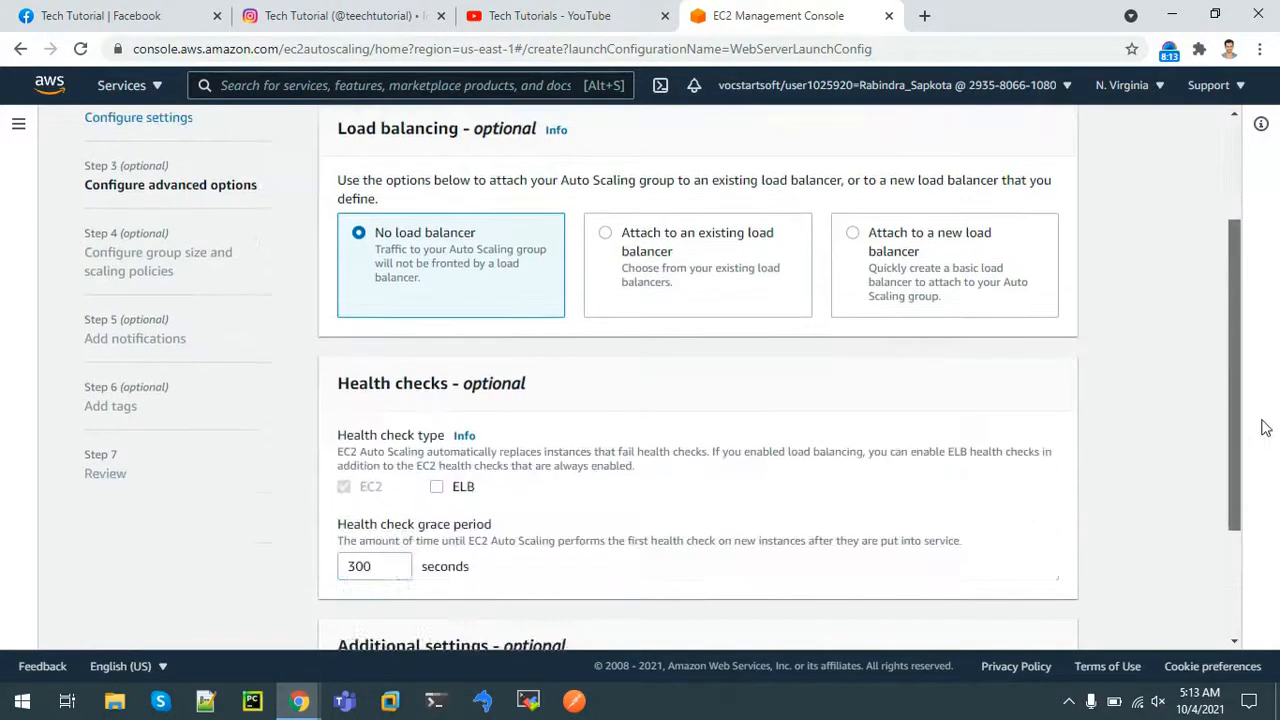
click(608, 243)
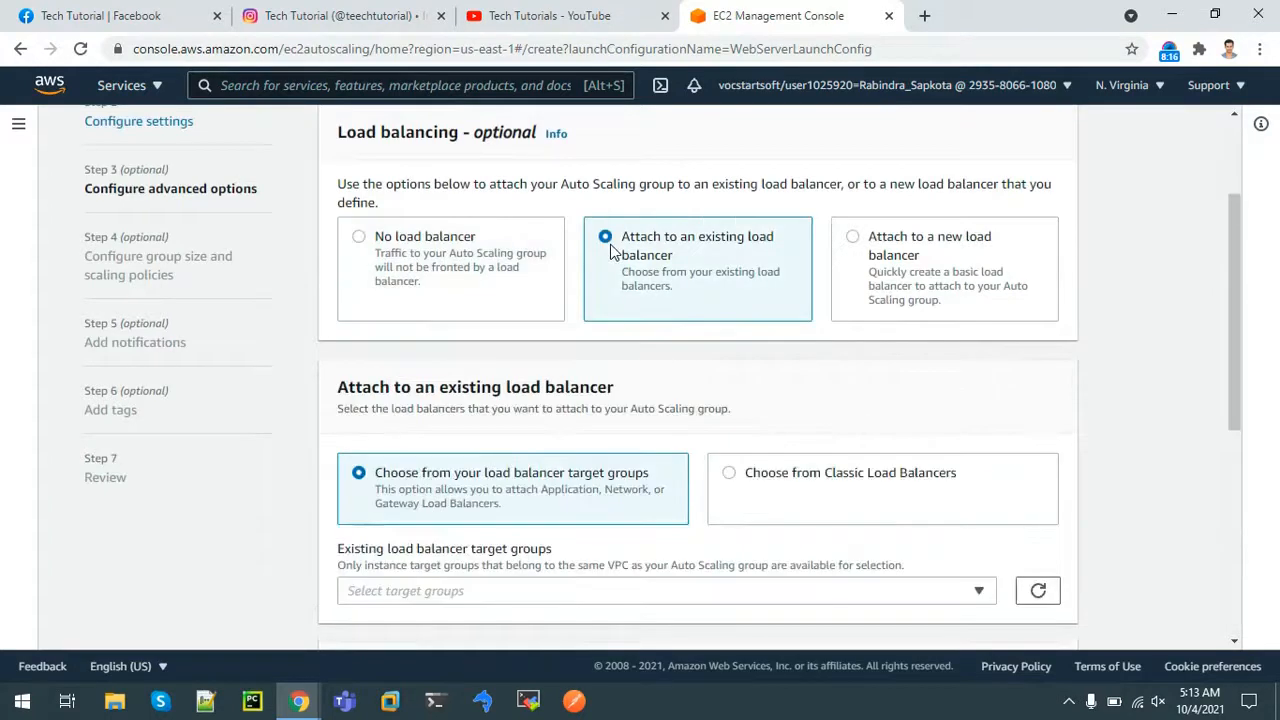
drag(1234, 341, 1237, 365)
click(510, 537)
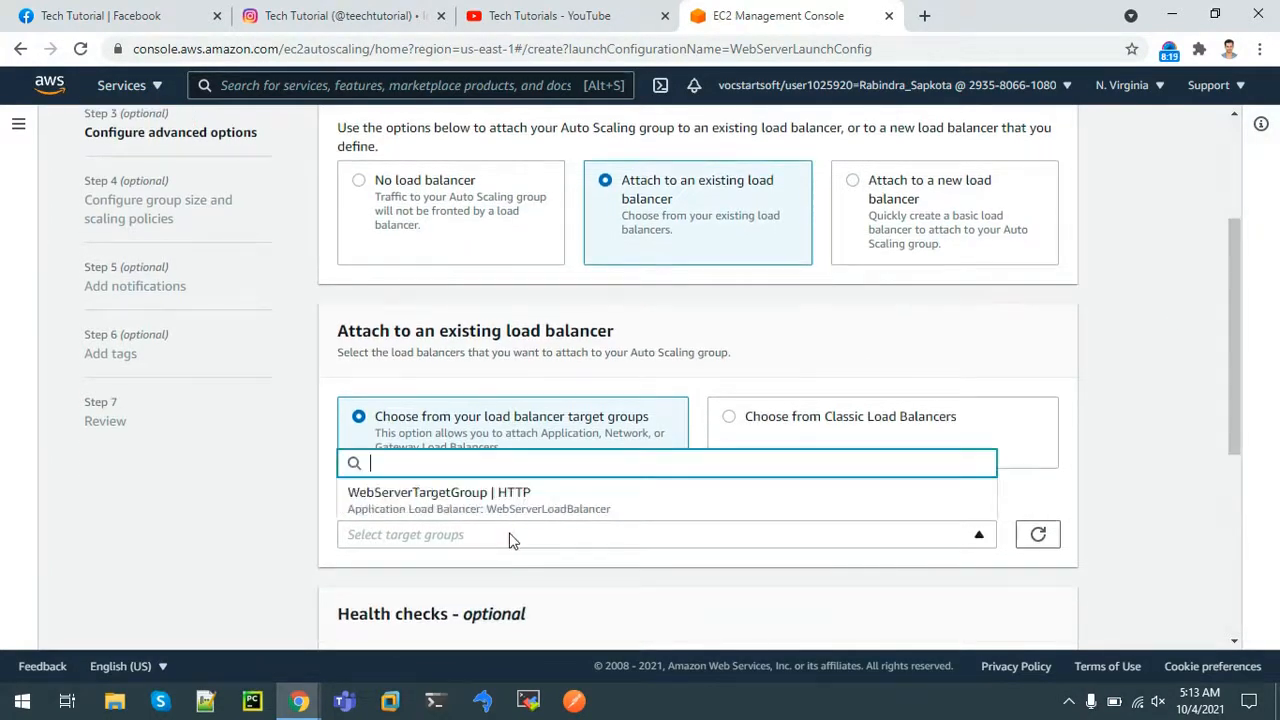
click(445, 508)
Set the health check grace period to 30 seconds and continue to group size settings
drag(1234, 343, 1274, 575)
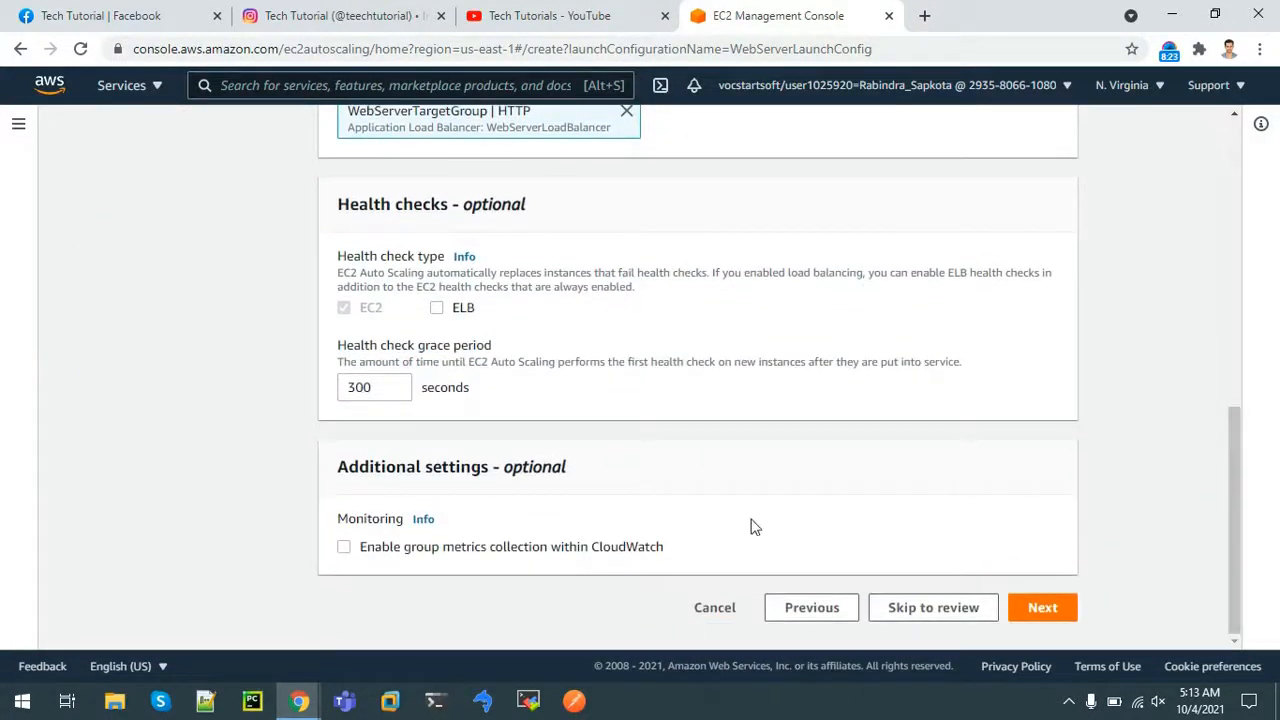
click(394, 392)
key(BackSpace)
key(BackSpace)
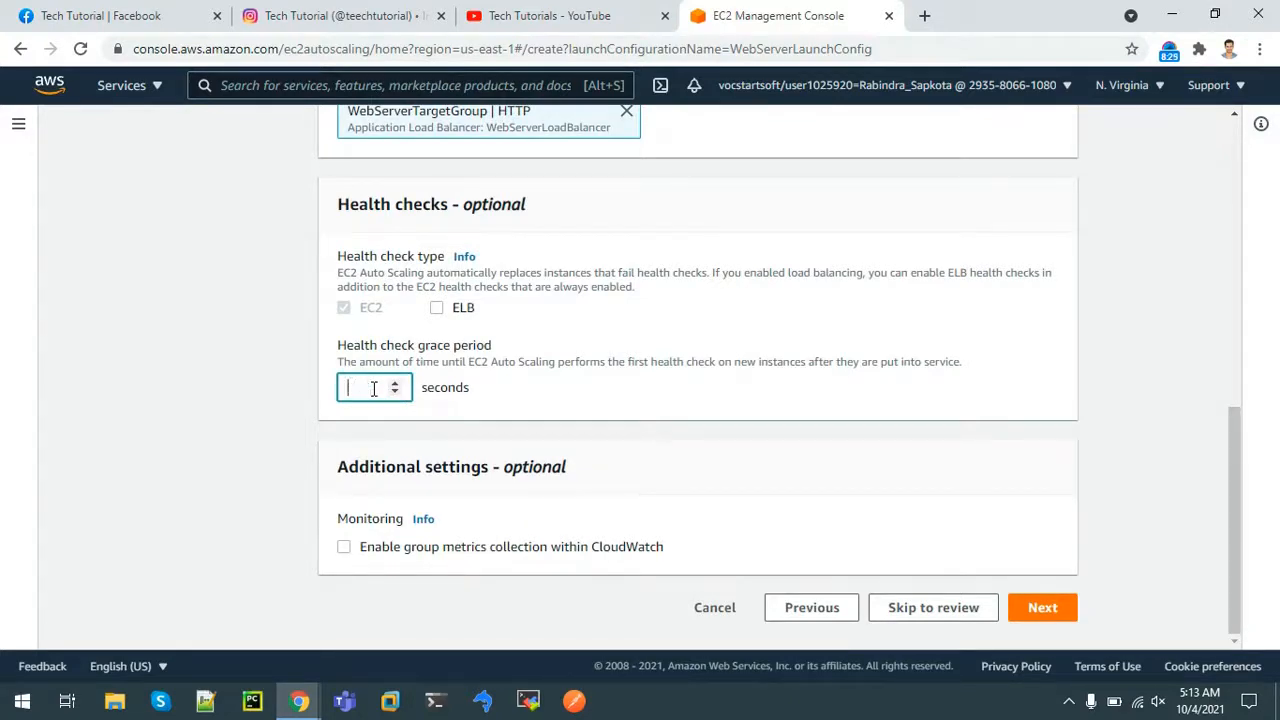
click(1056, 616)
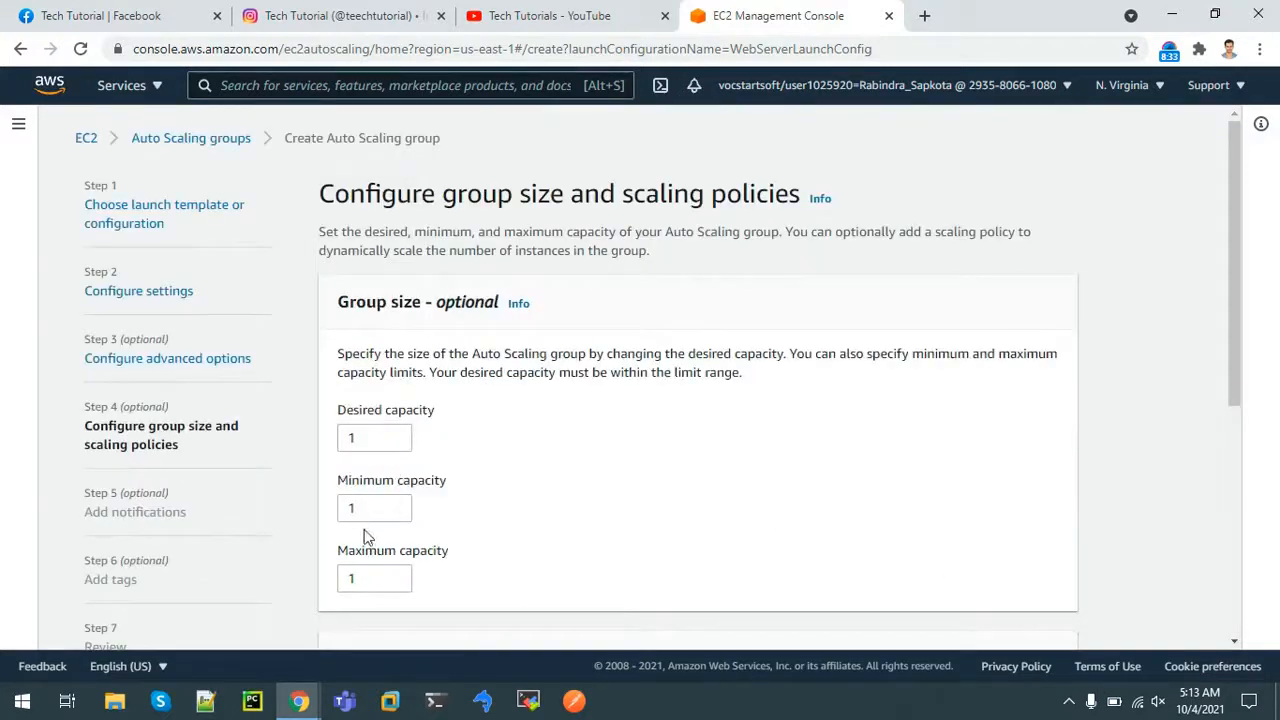
Set the Auto Scaling group's maximum capacity to 2
click(358, 578)
key(BackSpace)
text(2)
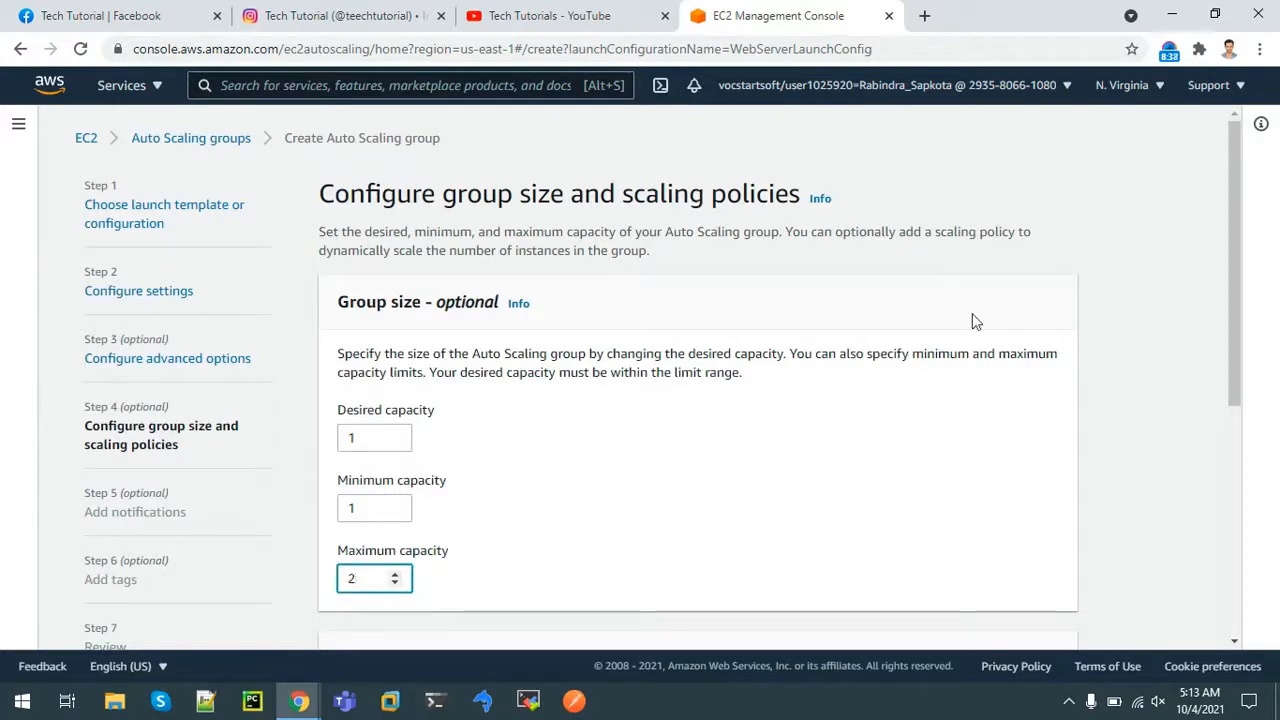
drag(1228, 227, 1241, 386)
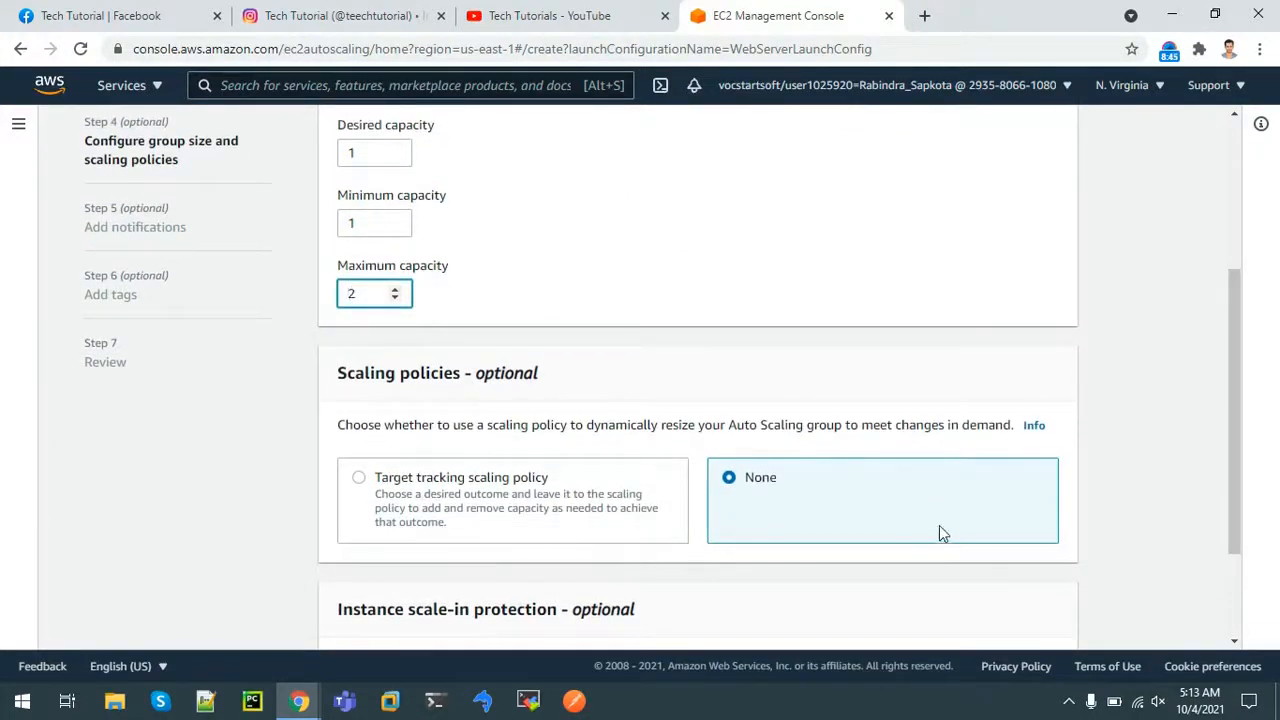
Add a target tracking policy holding average CPU utilization at 40 with 30-second warm-up
click(356, 490)
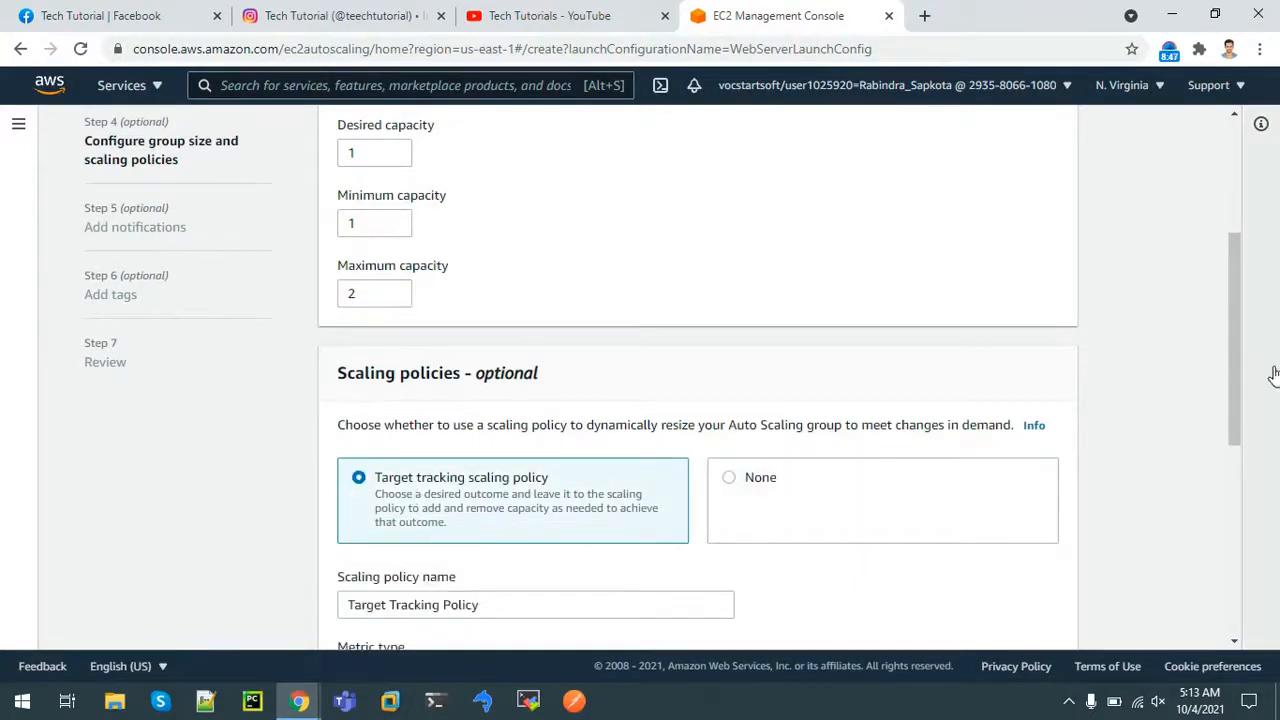
drag(1238, 375, 1239, 423)
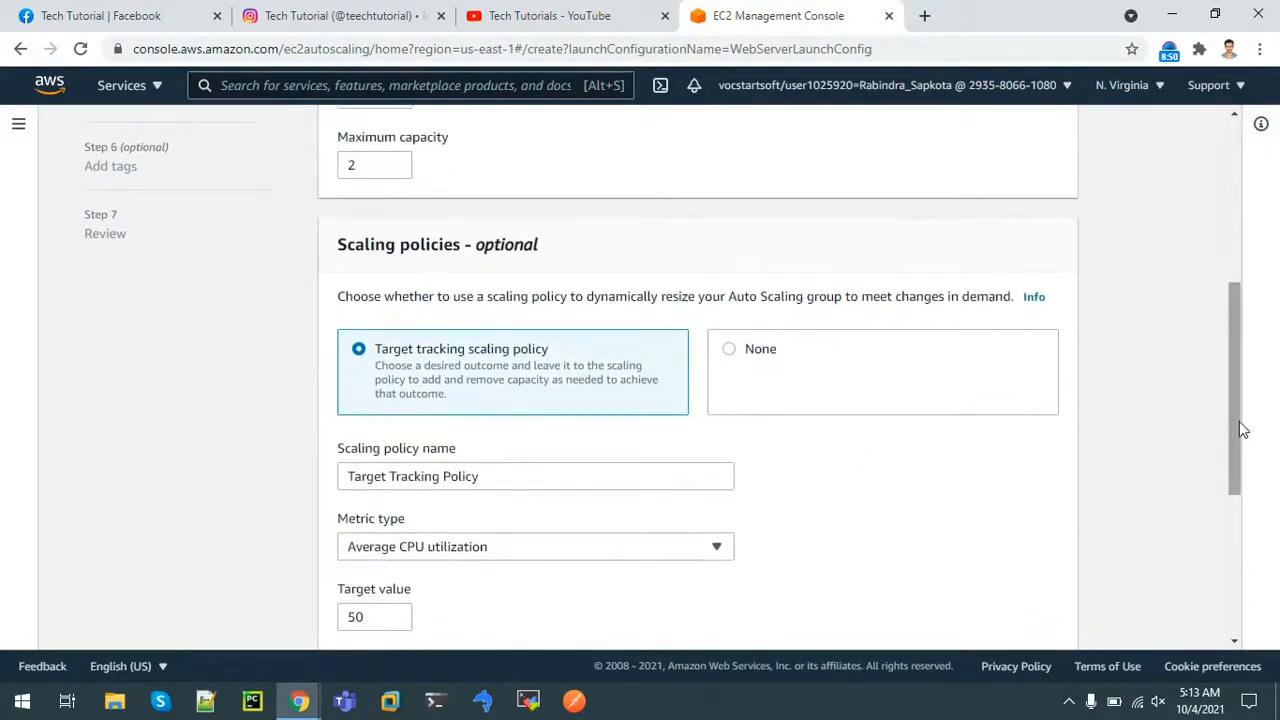
drag(1233, 366, 1242, 434)
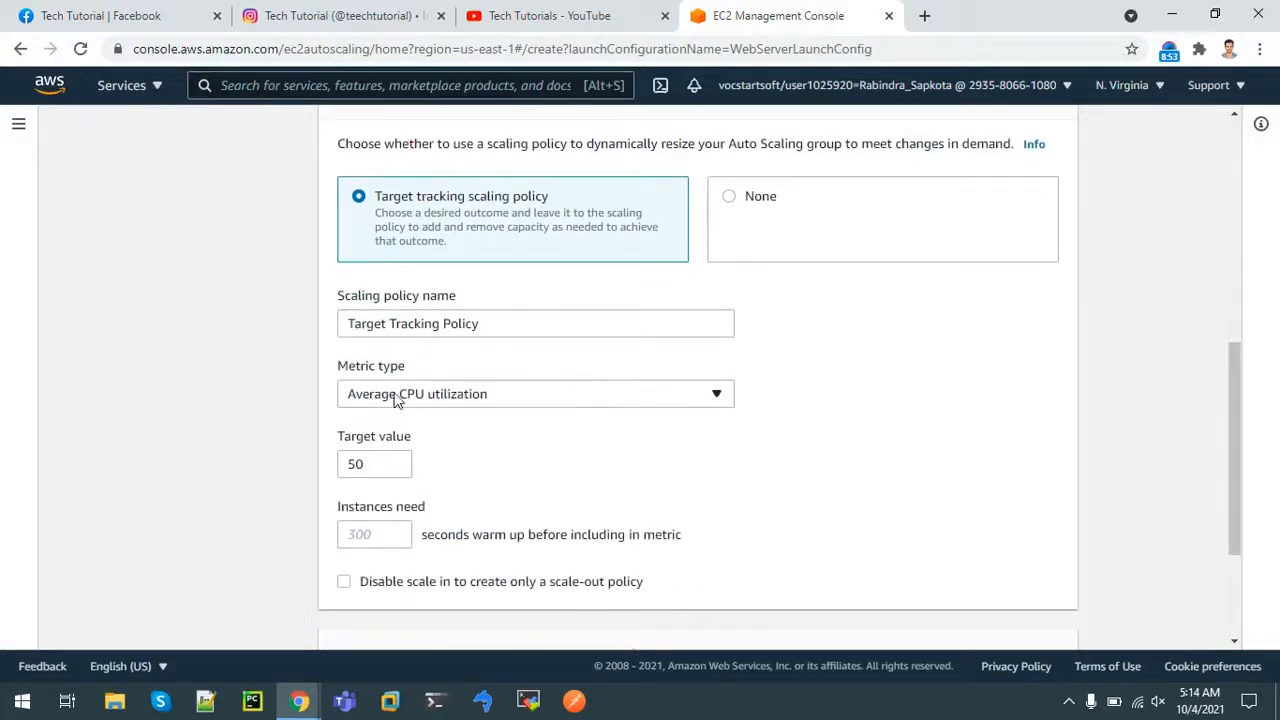
click(358, 466)
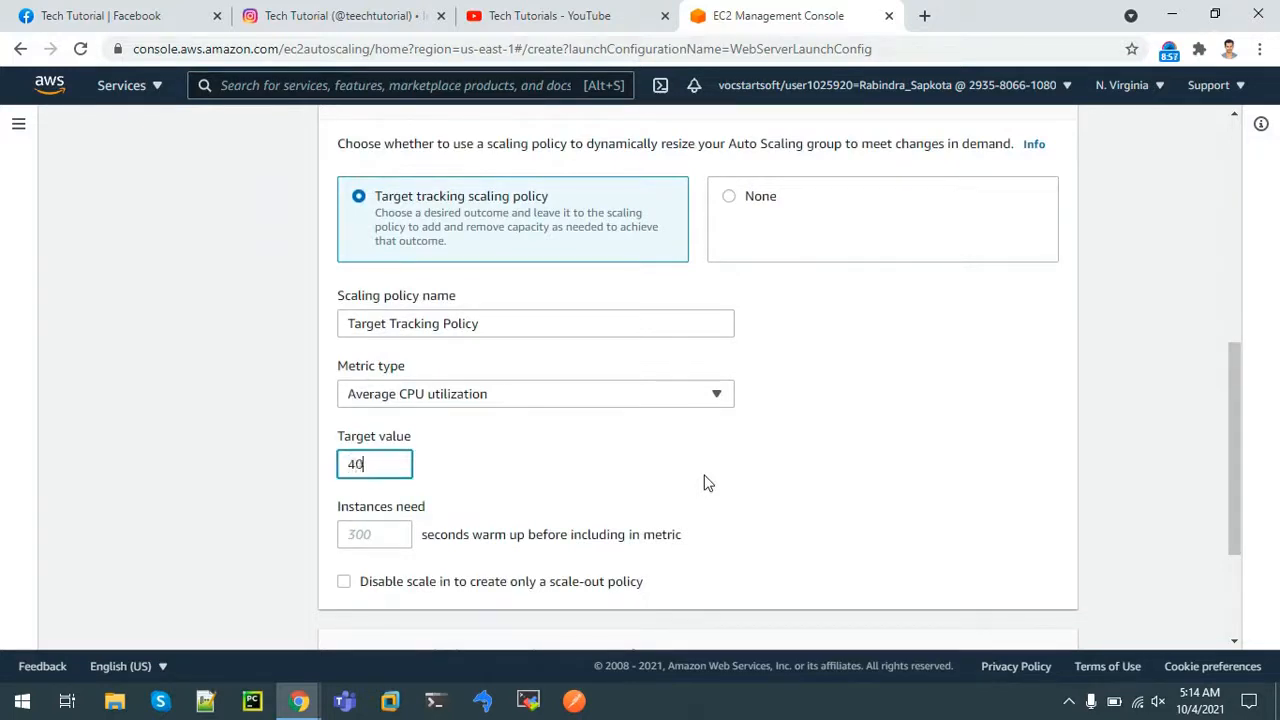
click(357, 534)
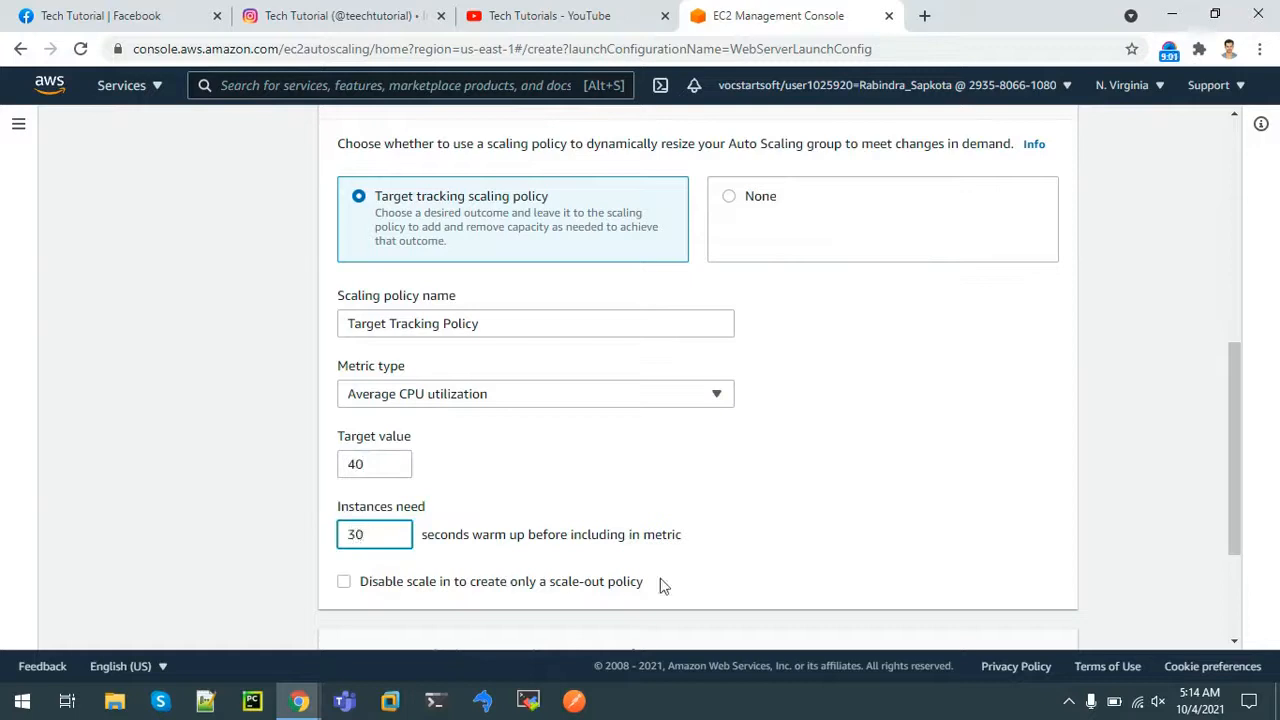
drag(1238, 403, 1237, 483)
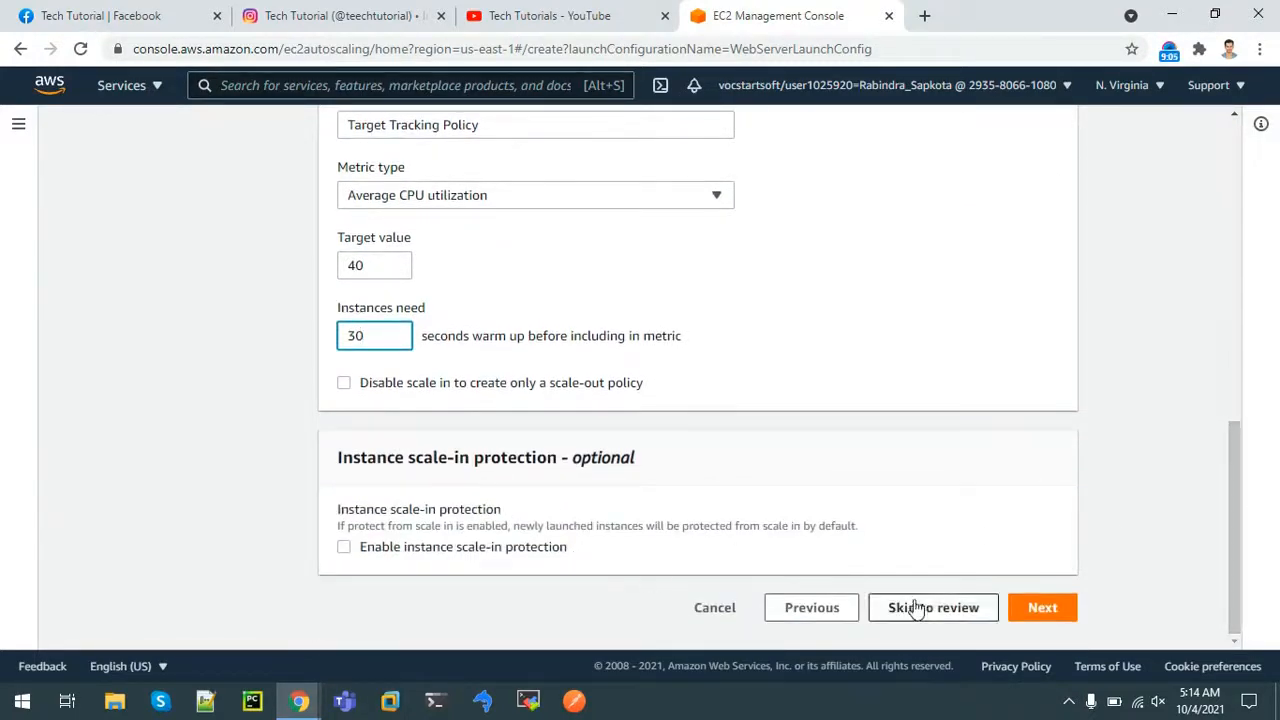
click(1025, 612)
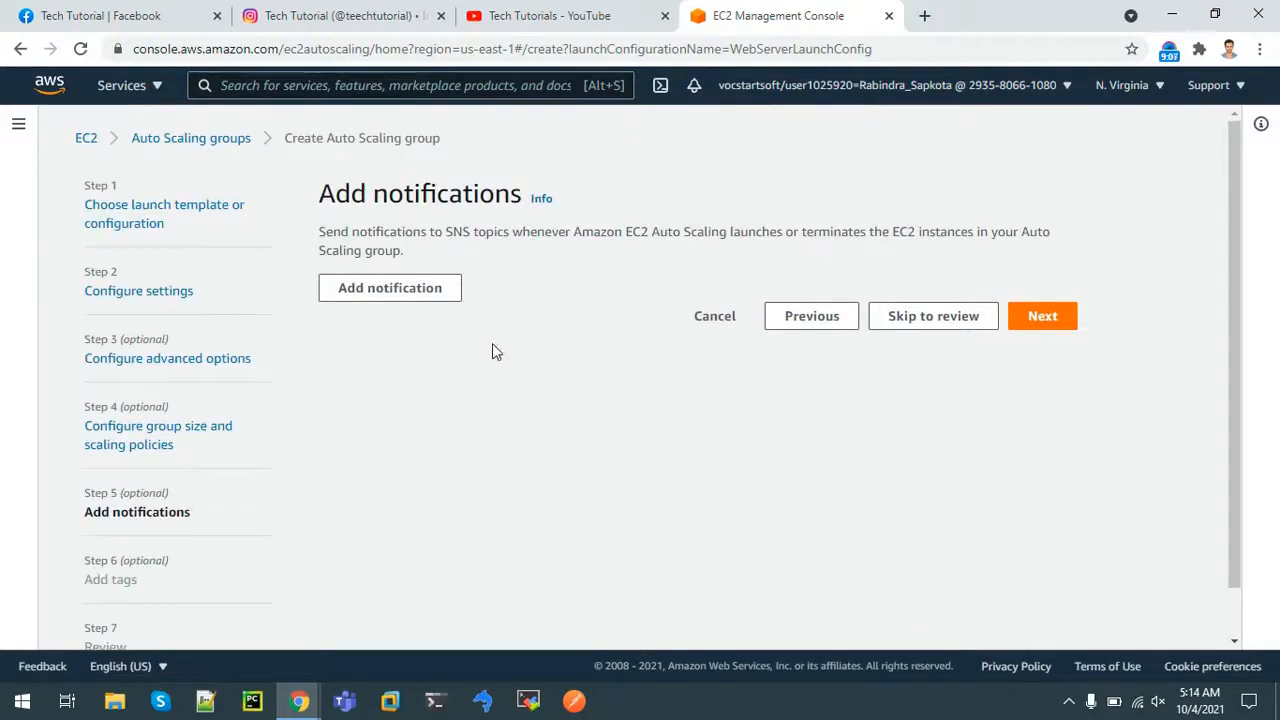
Add a notification and search the existing SNS topics for AutoScalingServerNotification
click(423, 293)
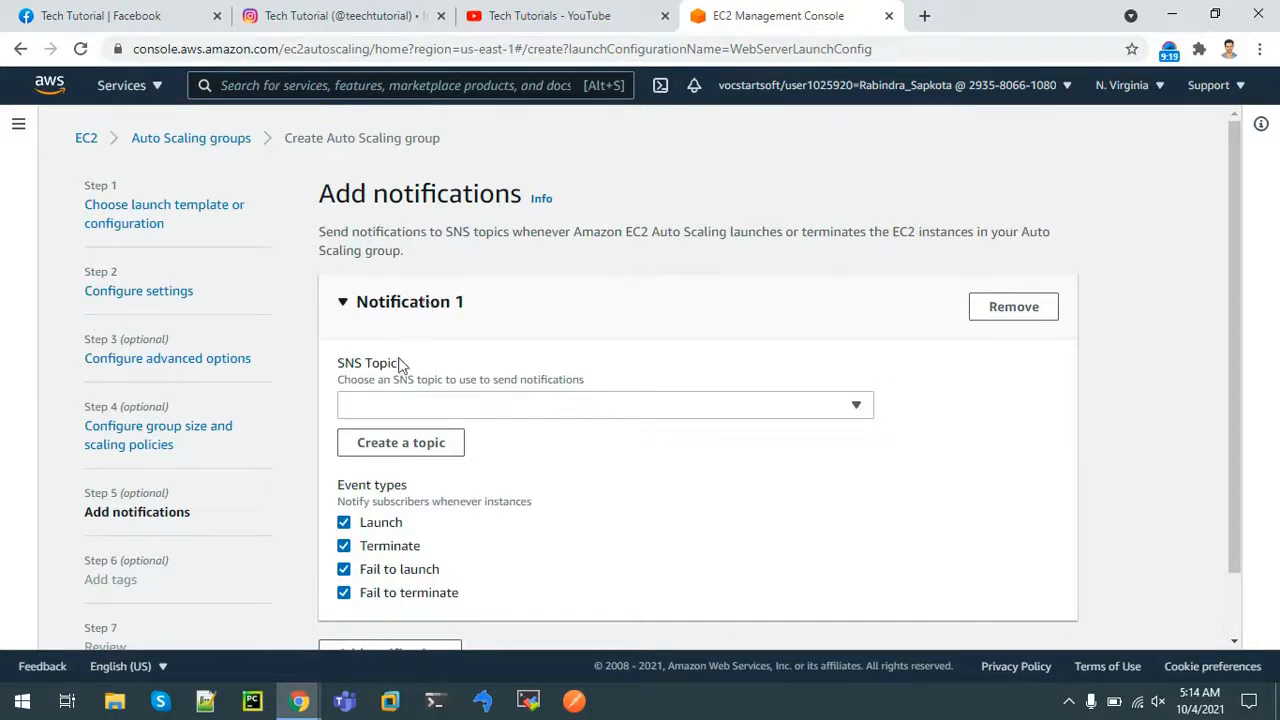
click(386, 405)
click(386, 405)
click(384, 407)
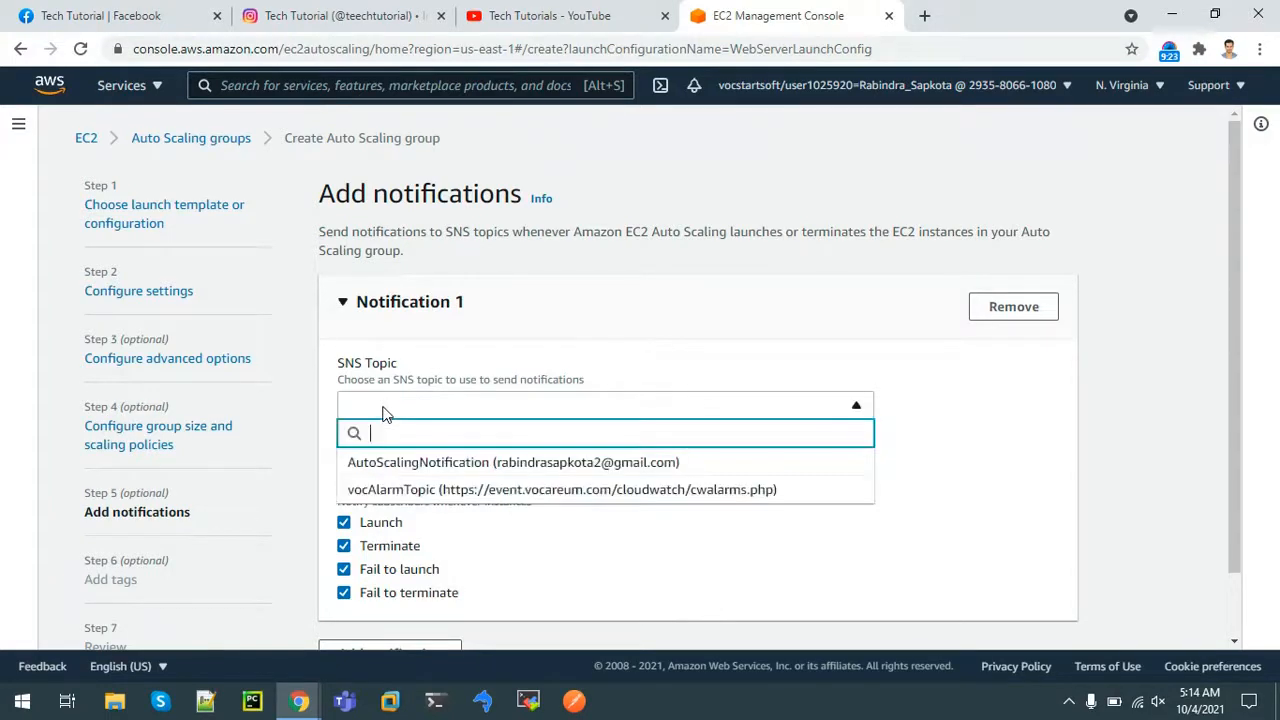
text(AutoScaling)
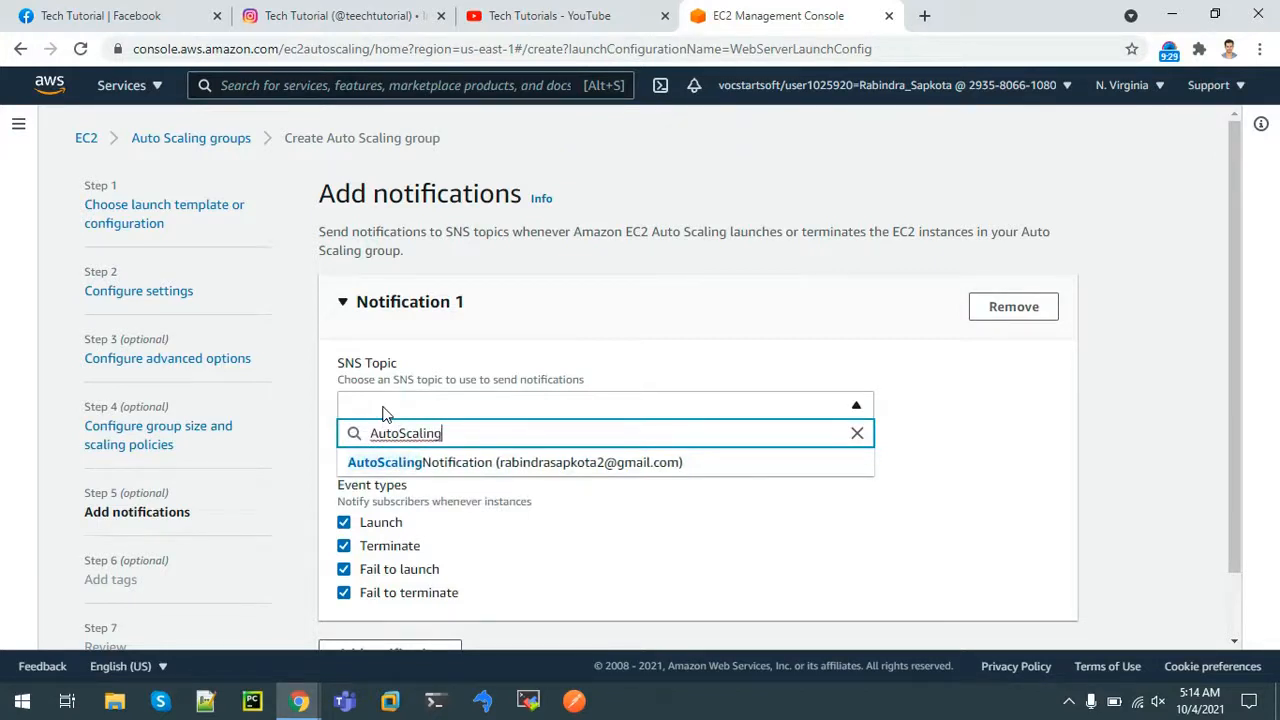
text(ServerNotification)
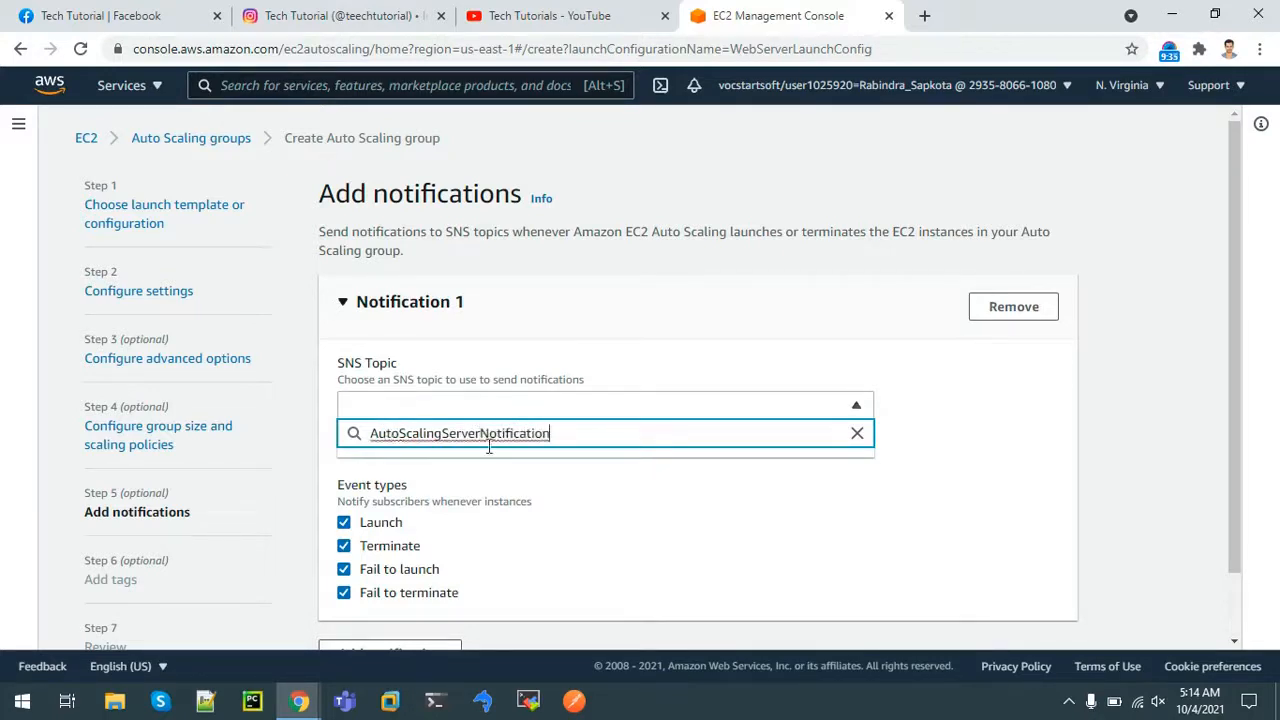
click(777, 494)
click(446, 409)
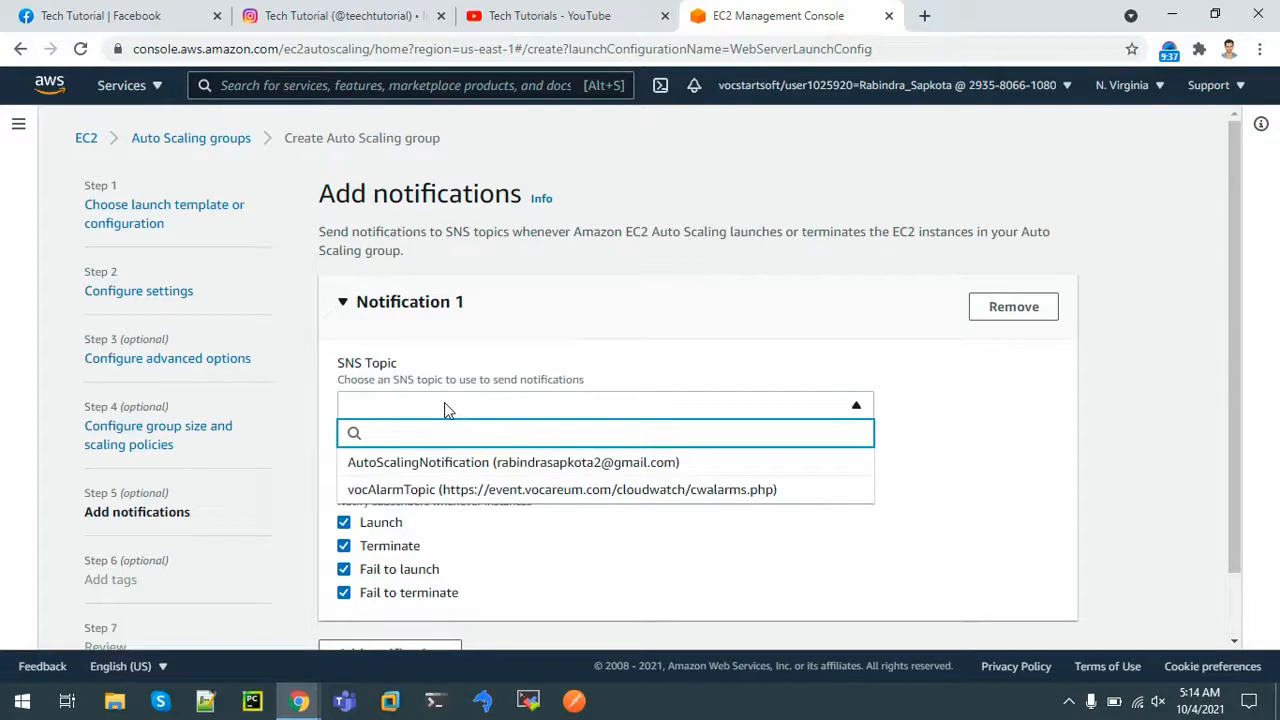
click(446, 409)
Create new SNS topic AutoScalingServerNotification with the owner's e-mail address as recipient
click(403, 446)
click(448, 398)
text(AutoScalingServer)
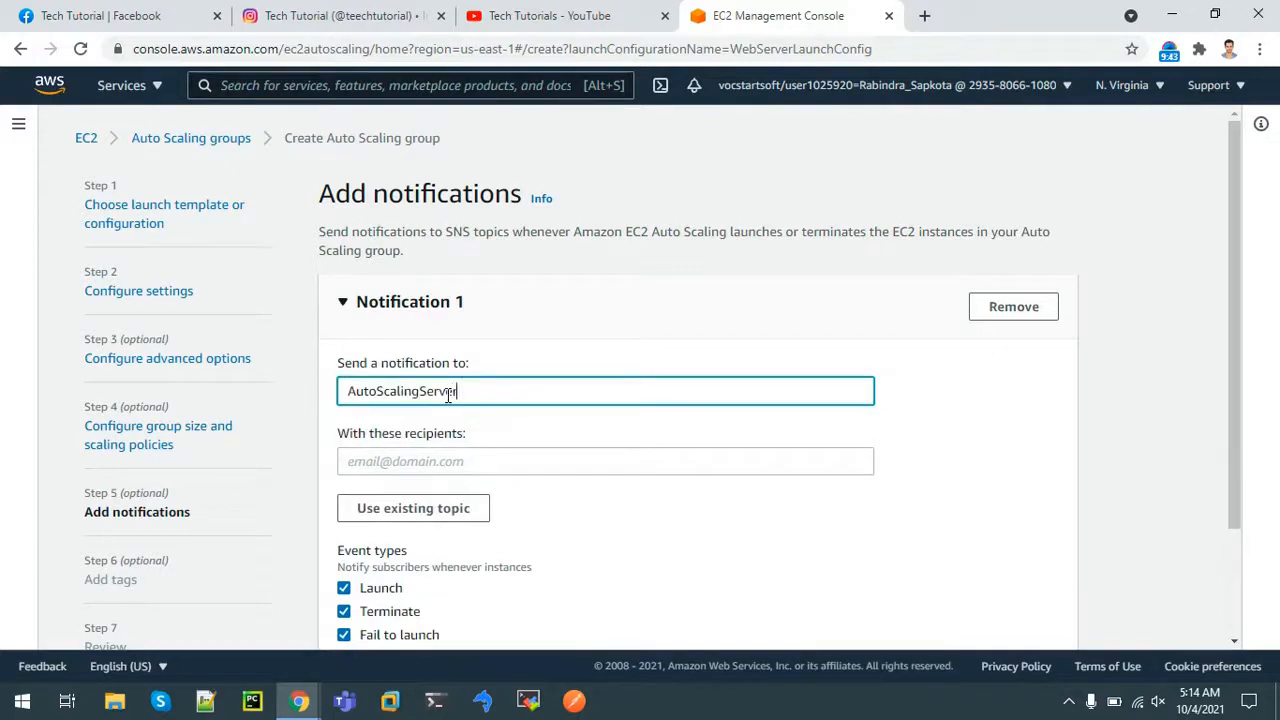
text(Notification)
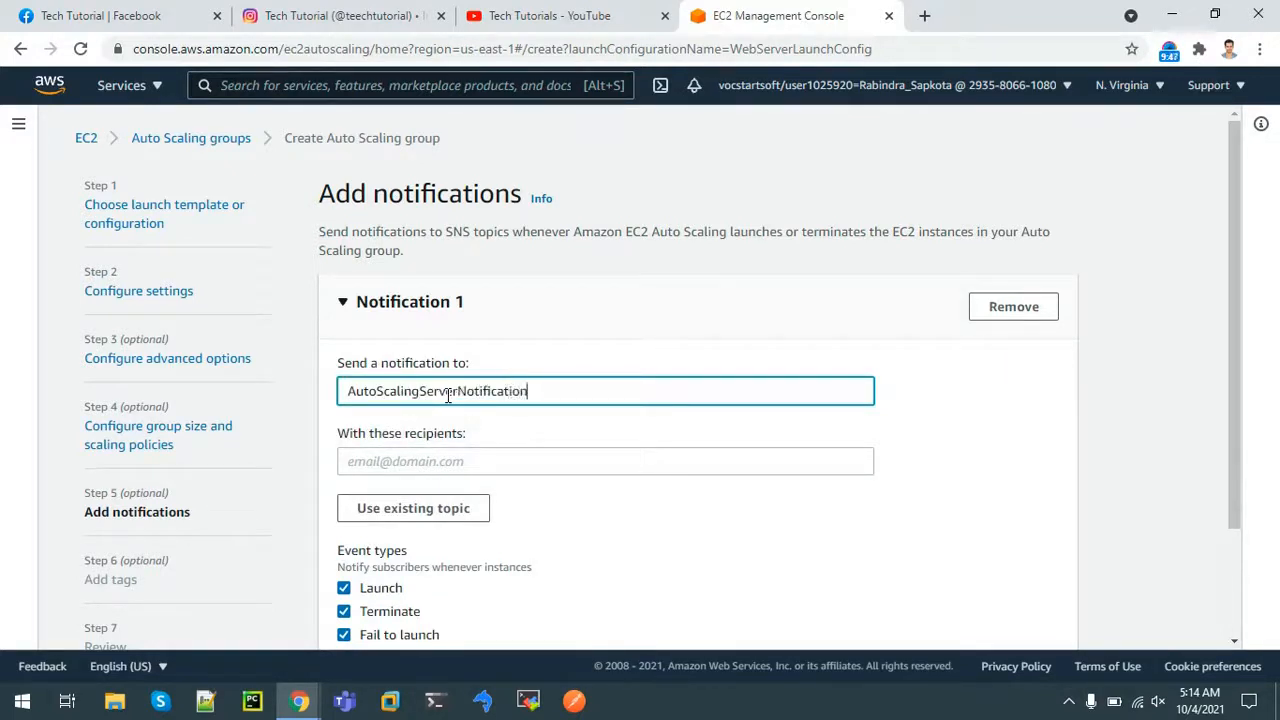
click(389, 460)
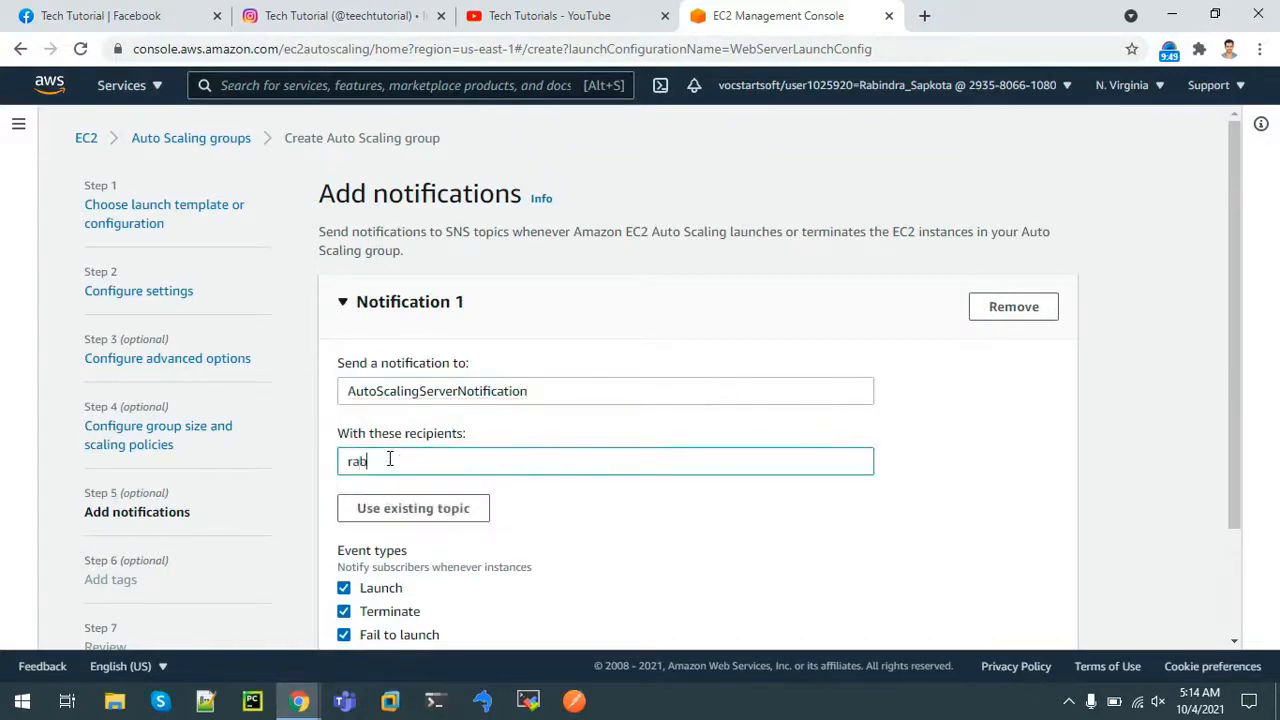
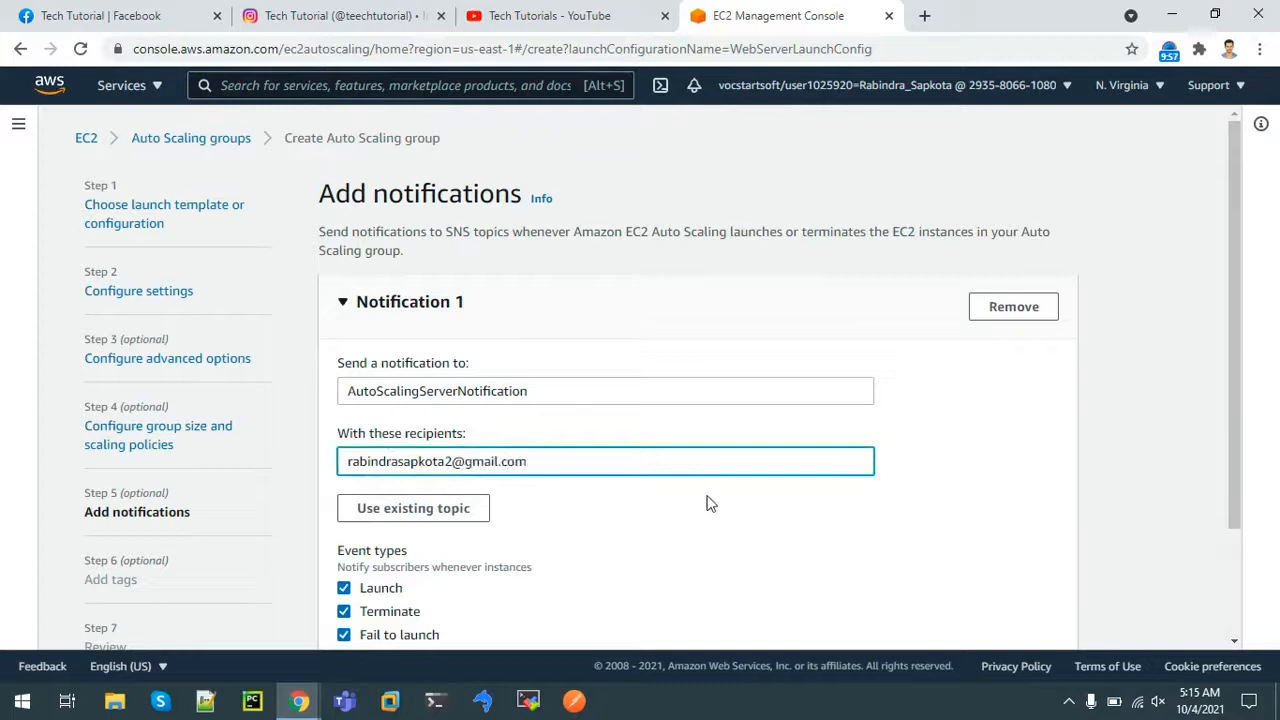
click(1144, 407)
drag(1232, 390, 1253, 499)
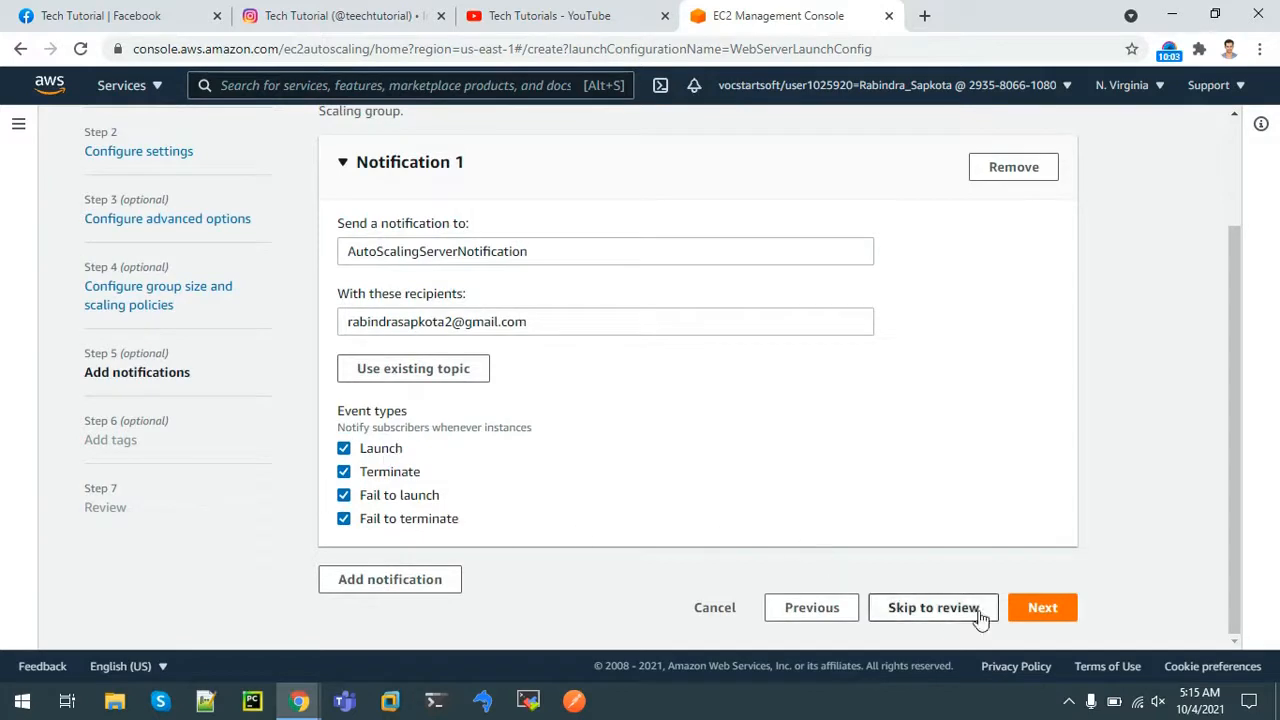
click(1055, 614)
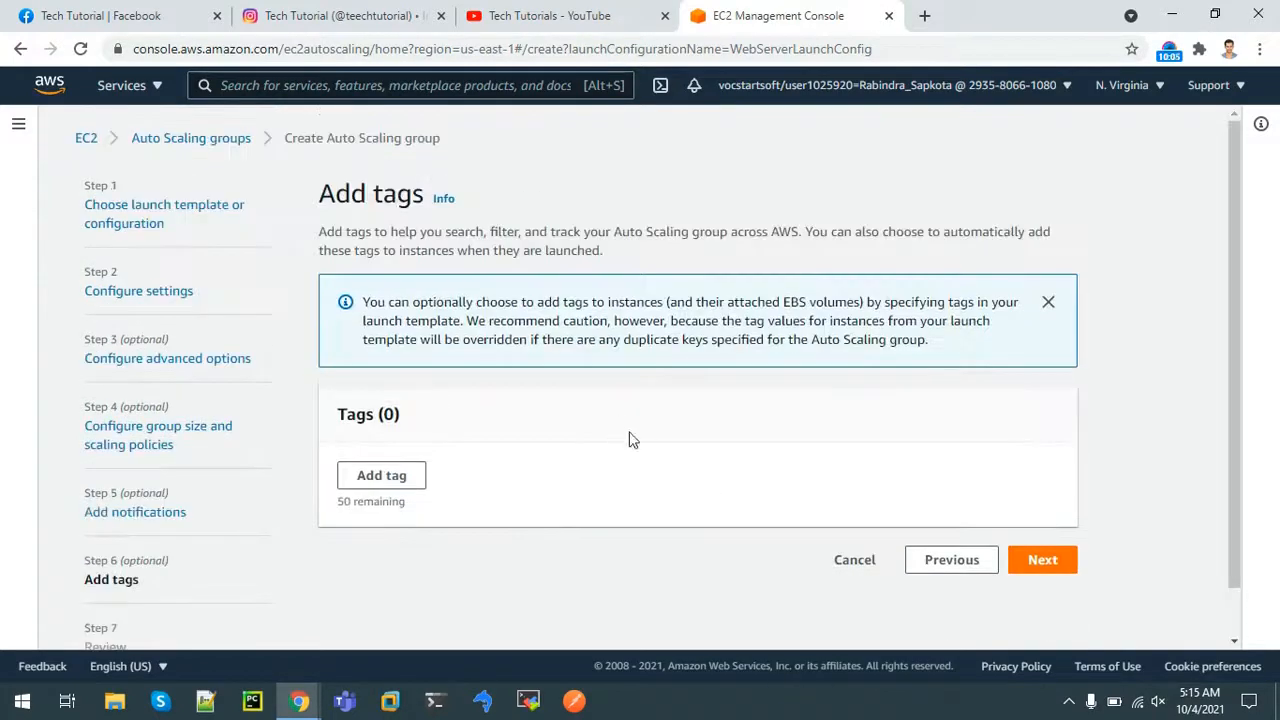
Add a tag with key Name and value WebServer for the group's instances
click(405, 481)
click(406, 498)
text(Name)
click(567, 500)
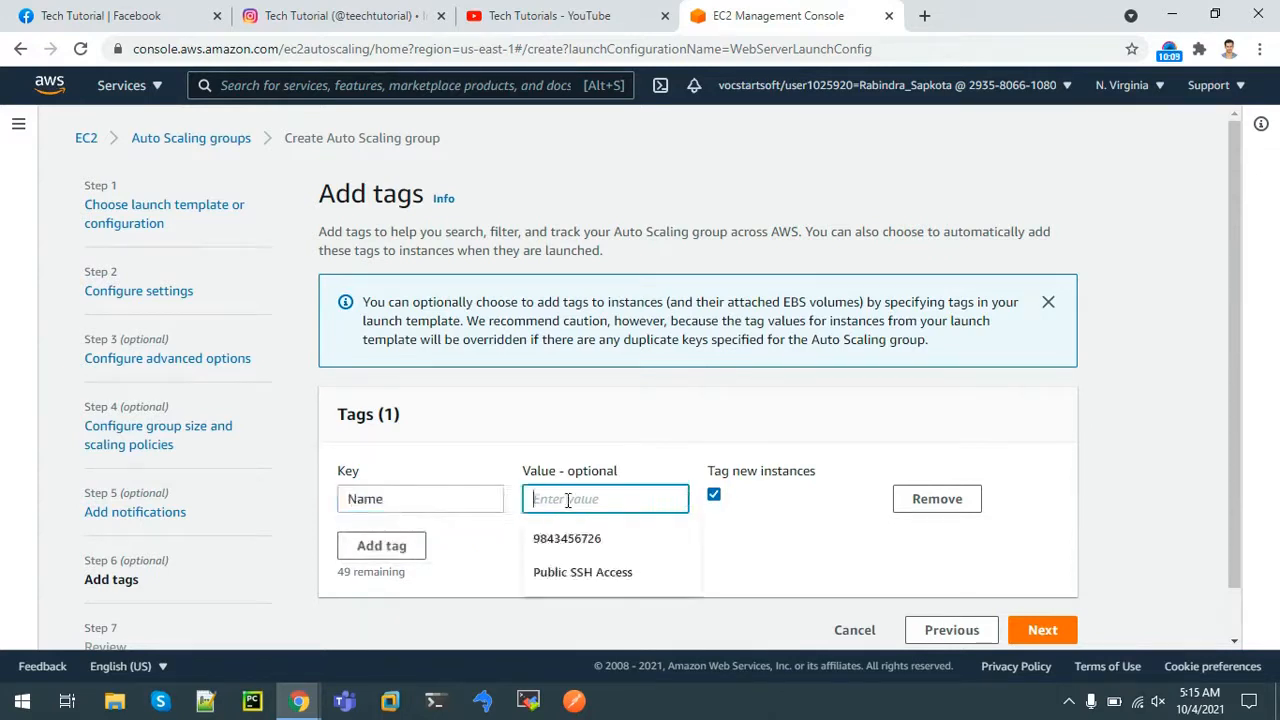
text(We)
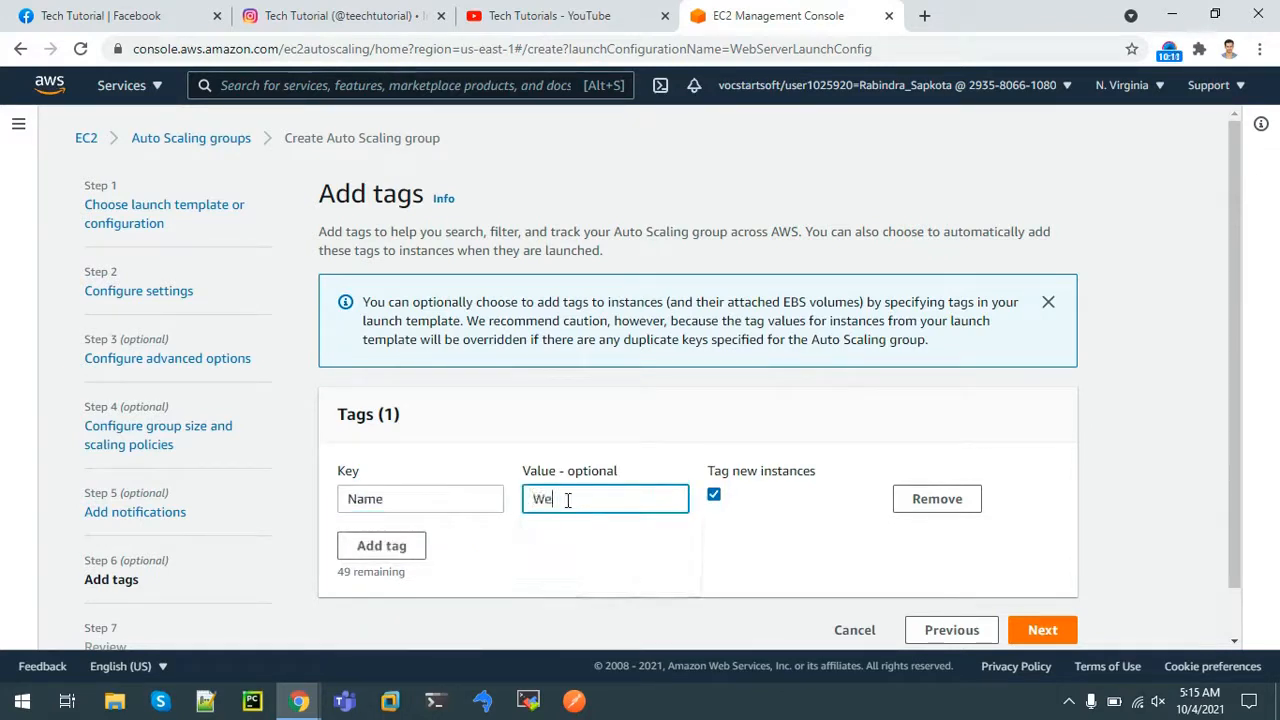
text(bServer)
Review the settings and create WebServerAutoScalingGroup
click(1043, 629)
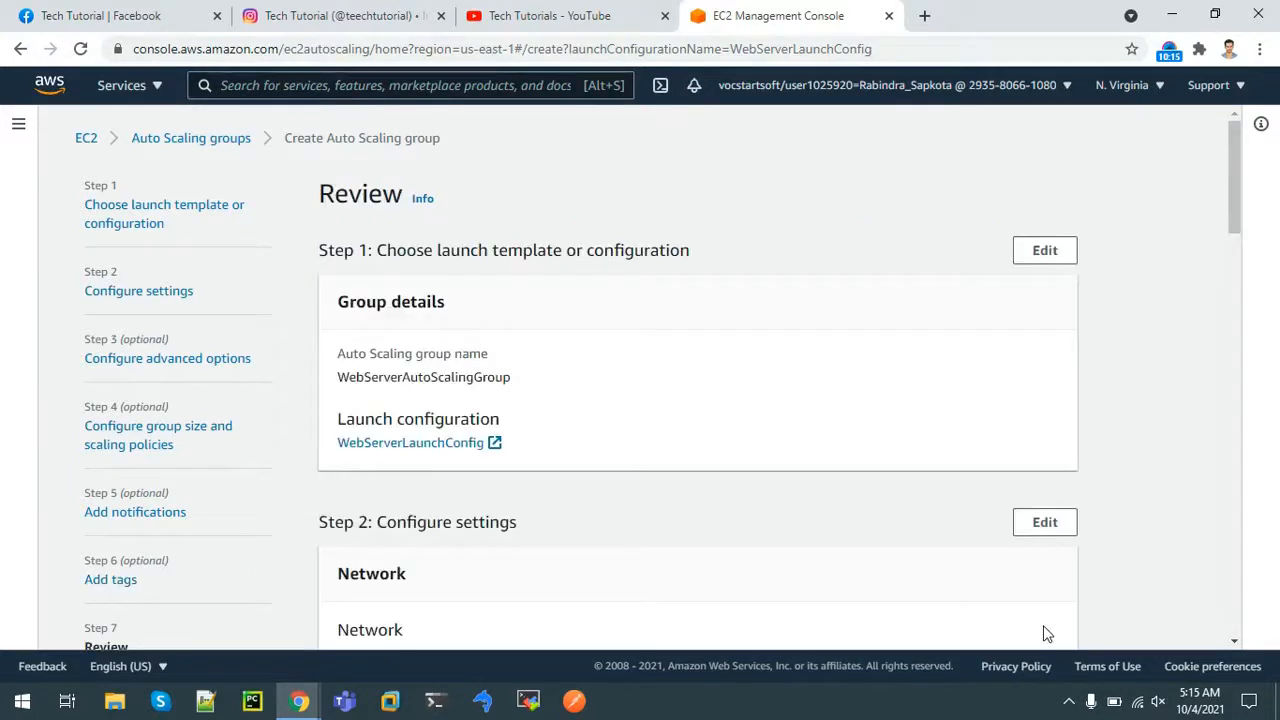
drag(1234, 240, 1262, 640)
click(956, 593)
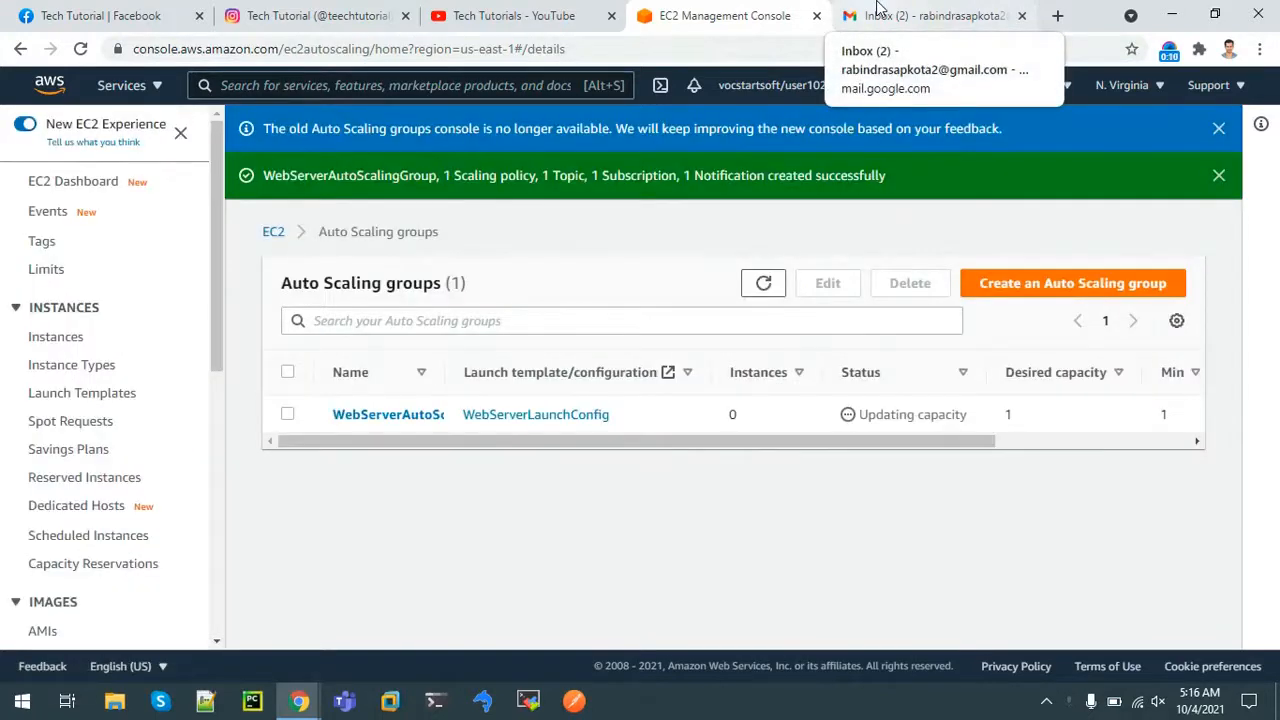
Confirm the AutoScalingServerNotification subscription from the AWS Notification e-mail, then return to the EC2 console
click(878, 8)
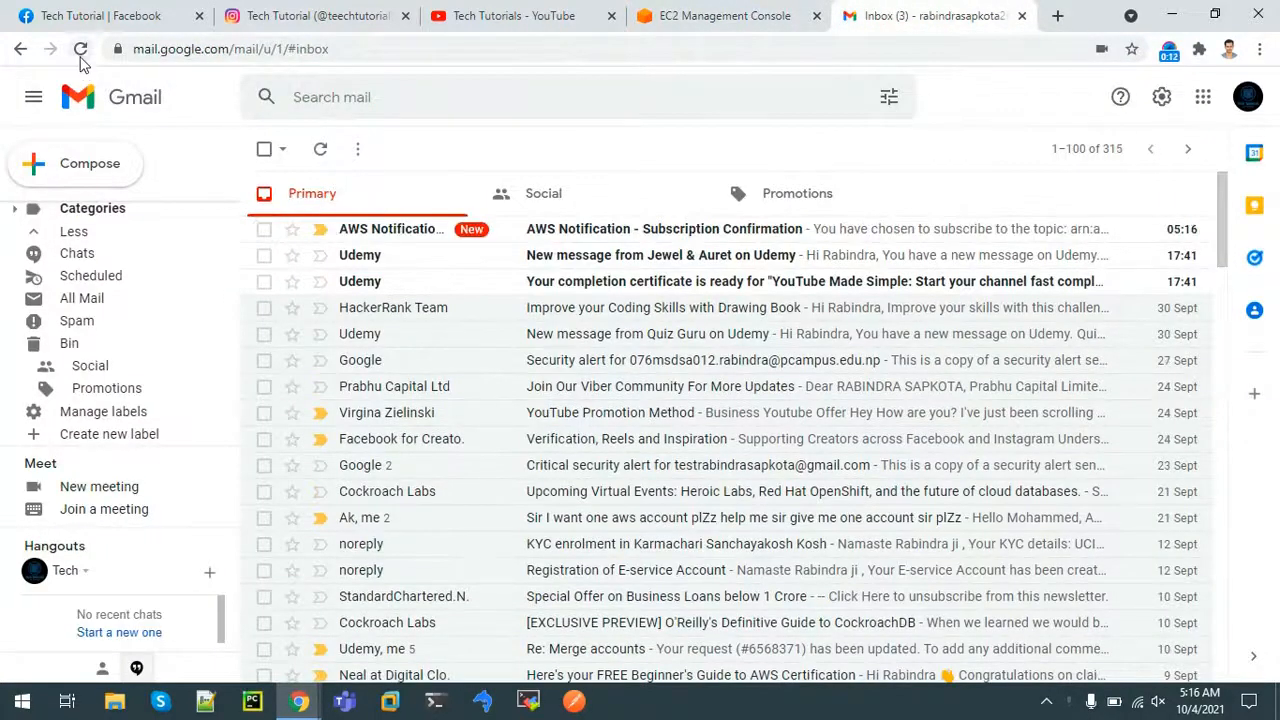
click(81, 57)
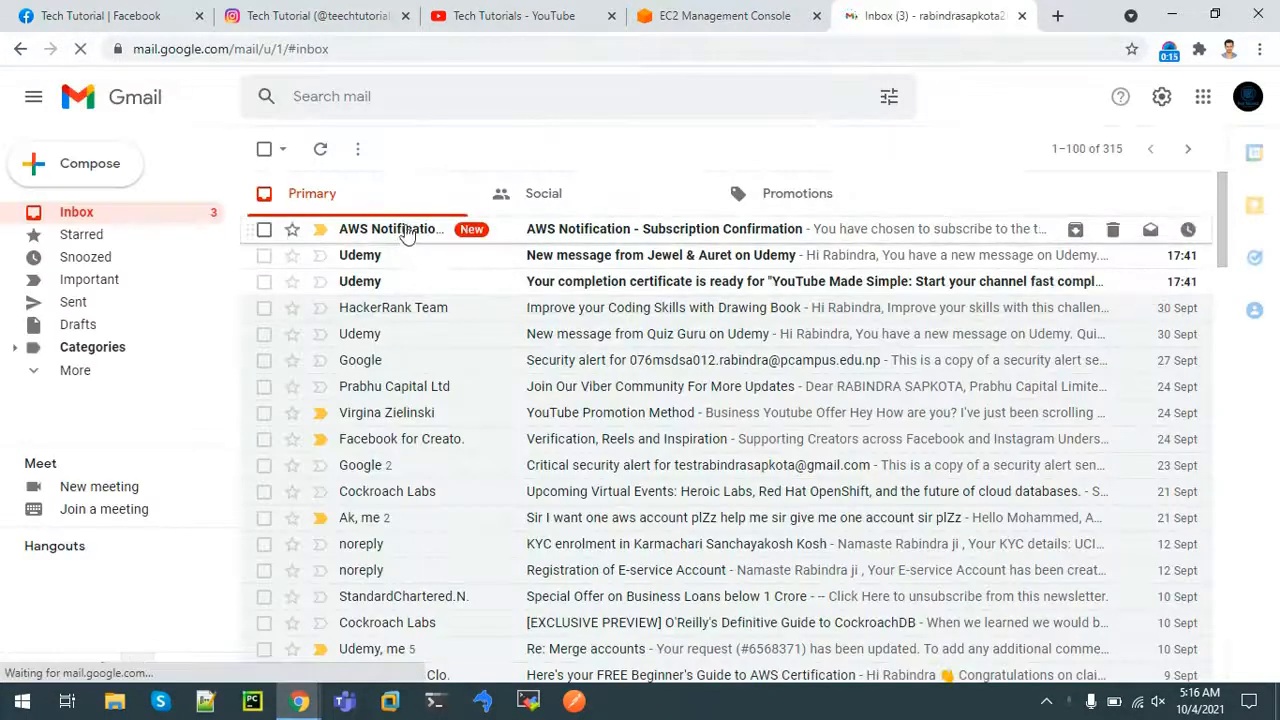
click(402, 232)
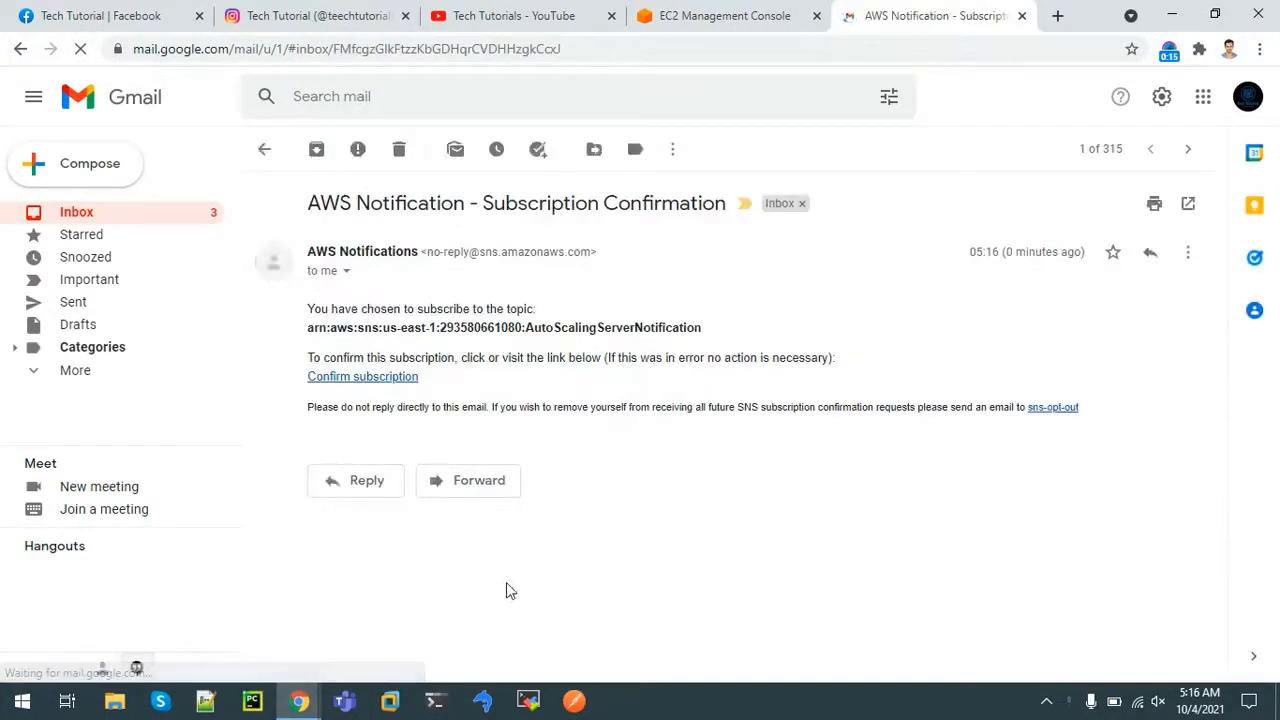
click(342, 380)
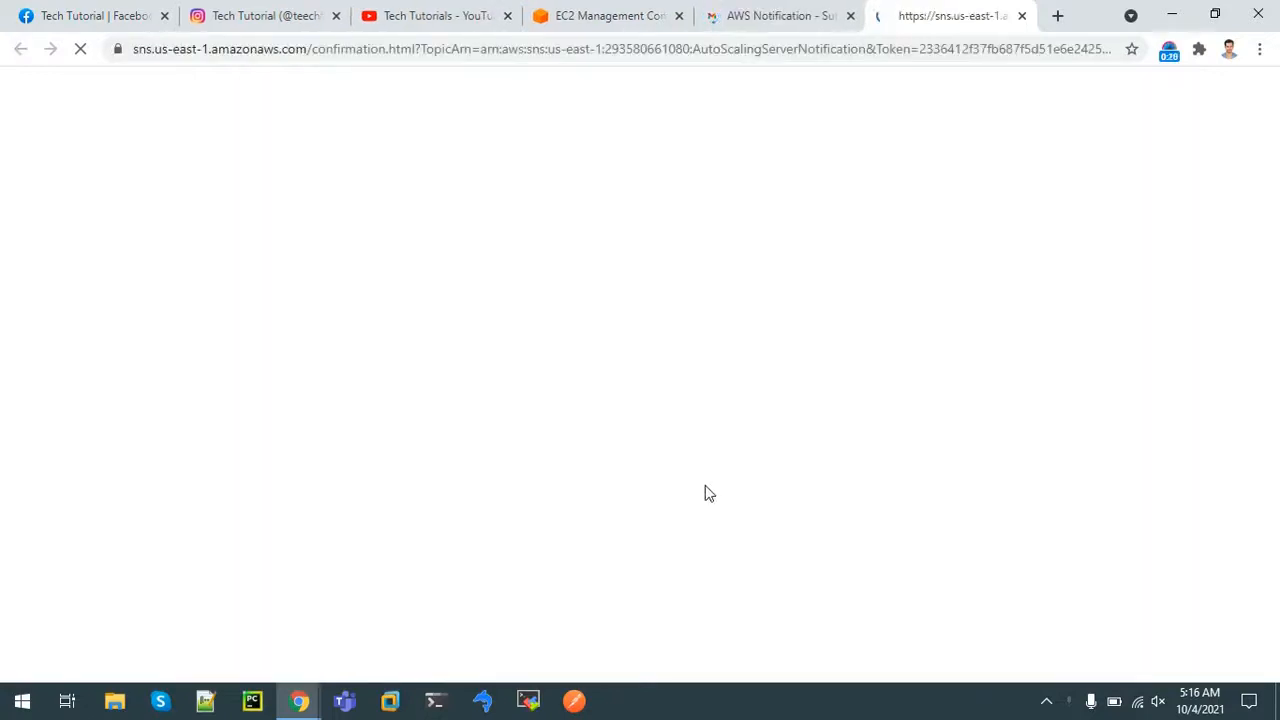
click(783, 14)
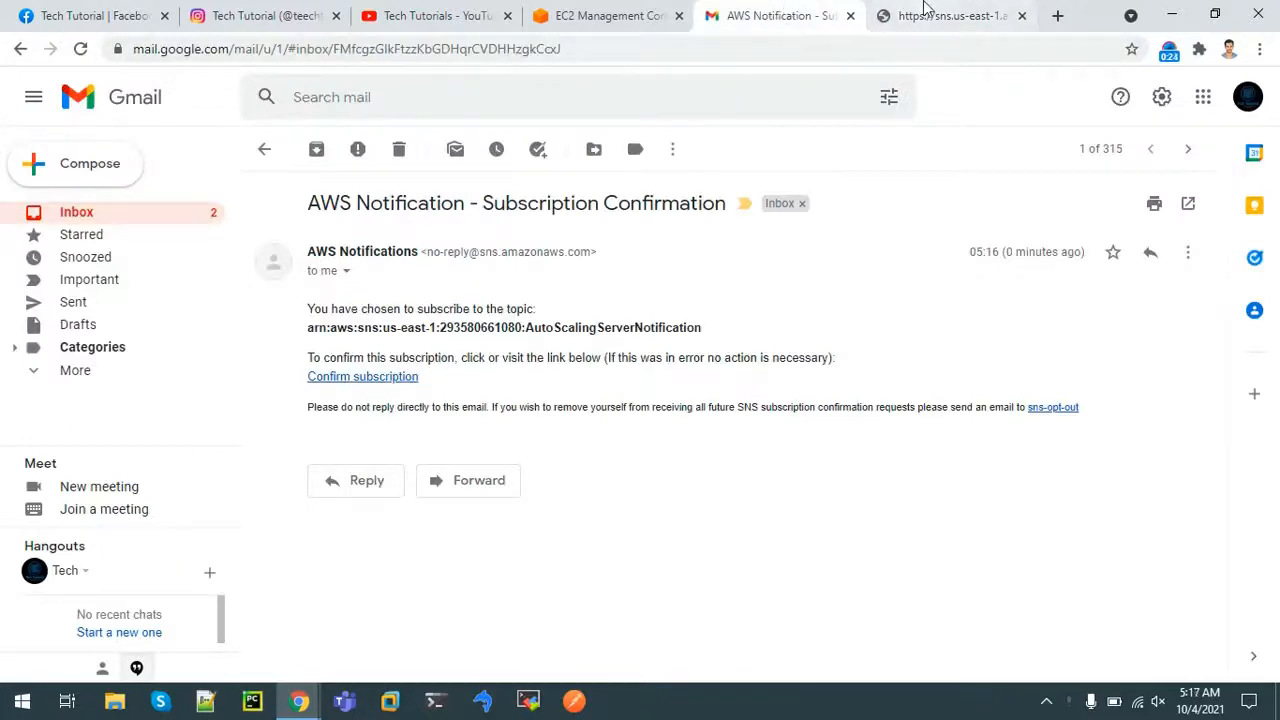
click(572, 8)
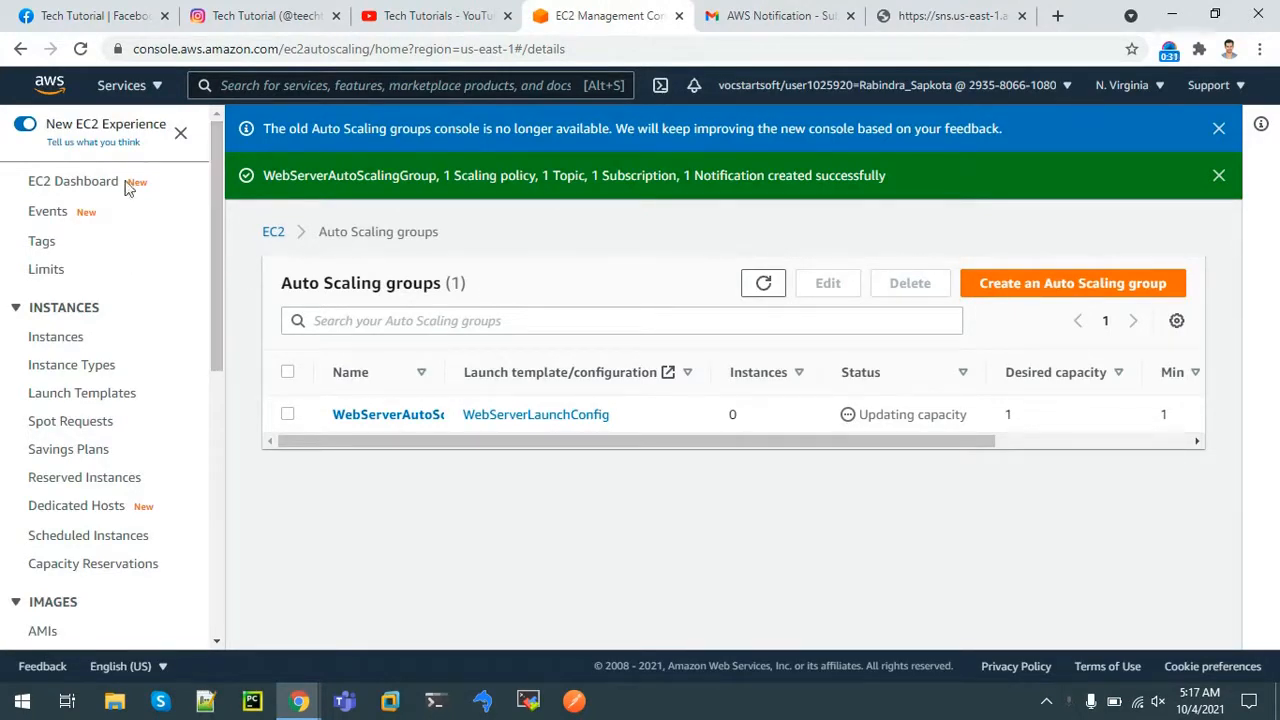
Find the running WebServer t2.micro instance in the EC2 Instances list after clearing the state filter
click(88, 188)
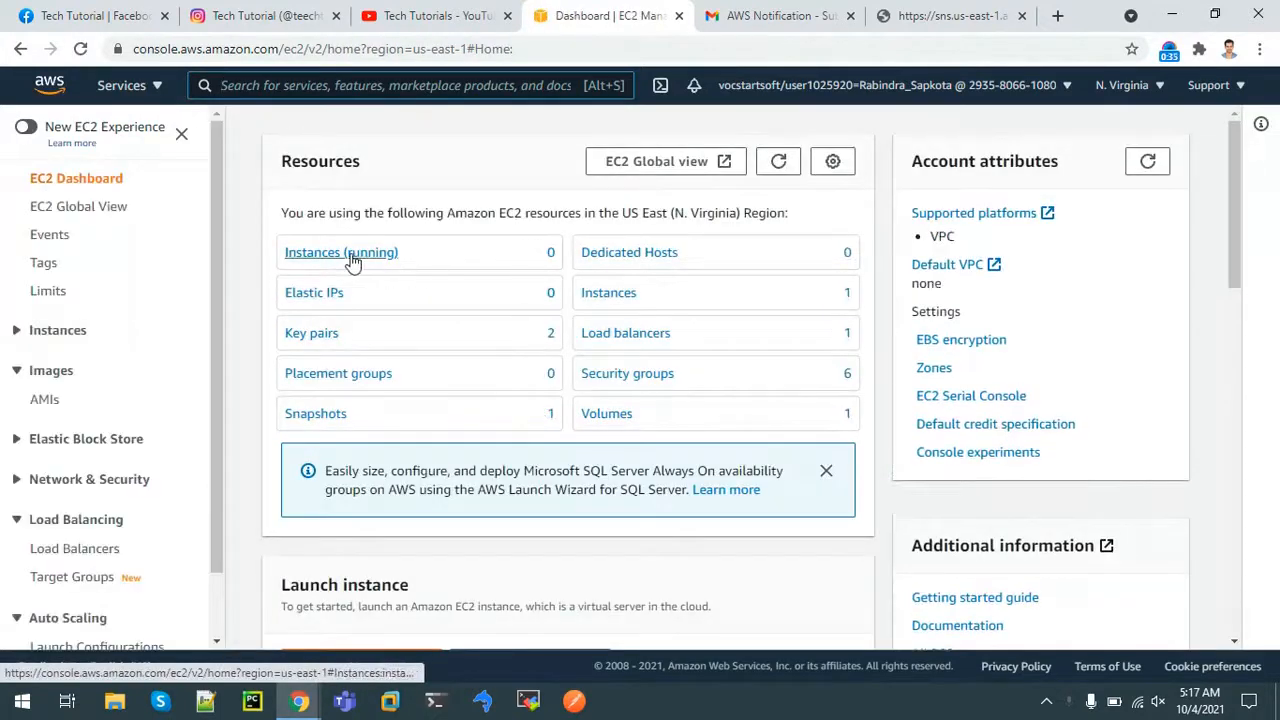
click(350, 255)
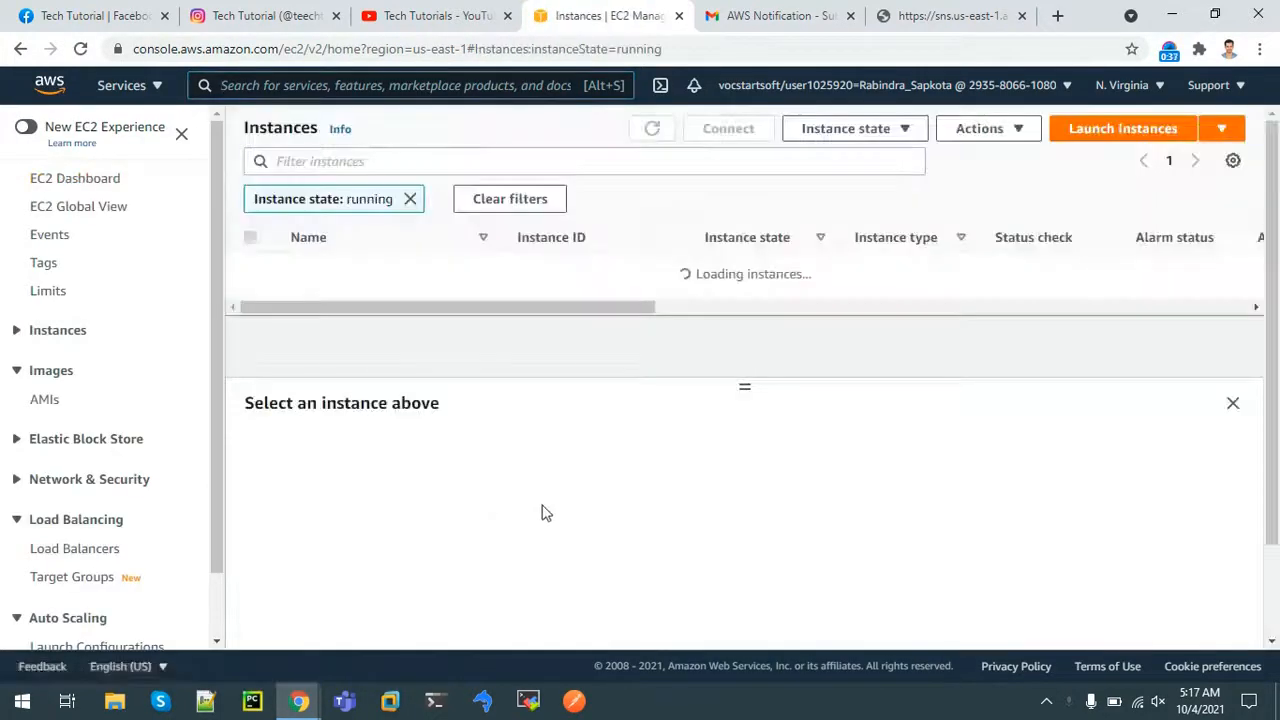
click(410, 199)
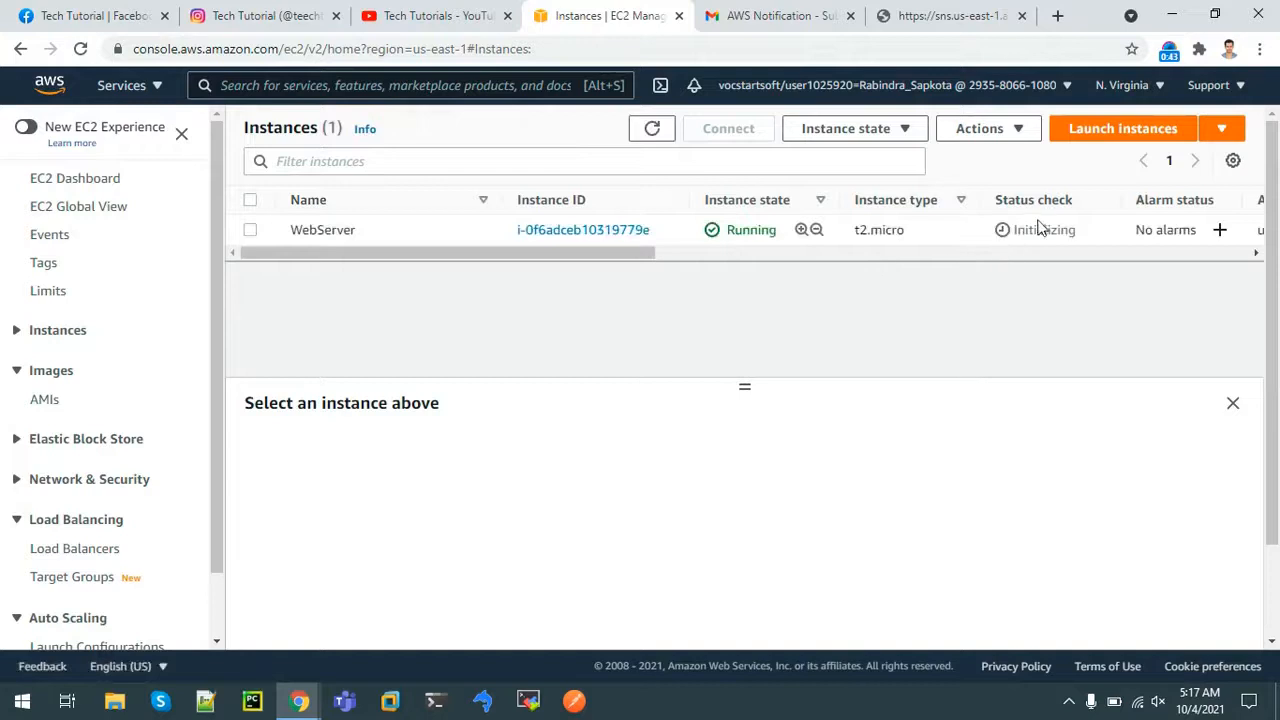
drag(1037, 229, 1062, 230)
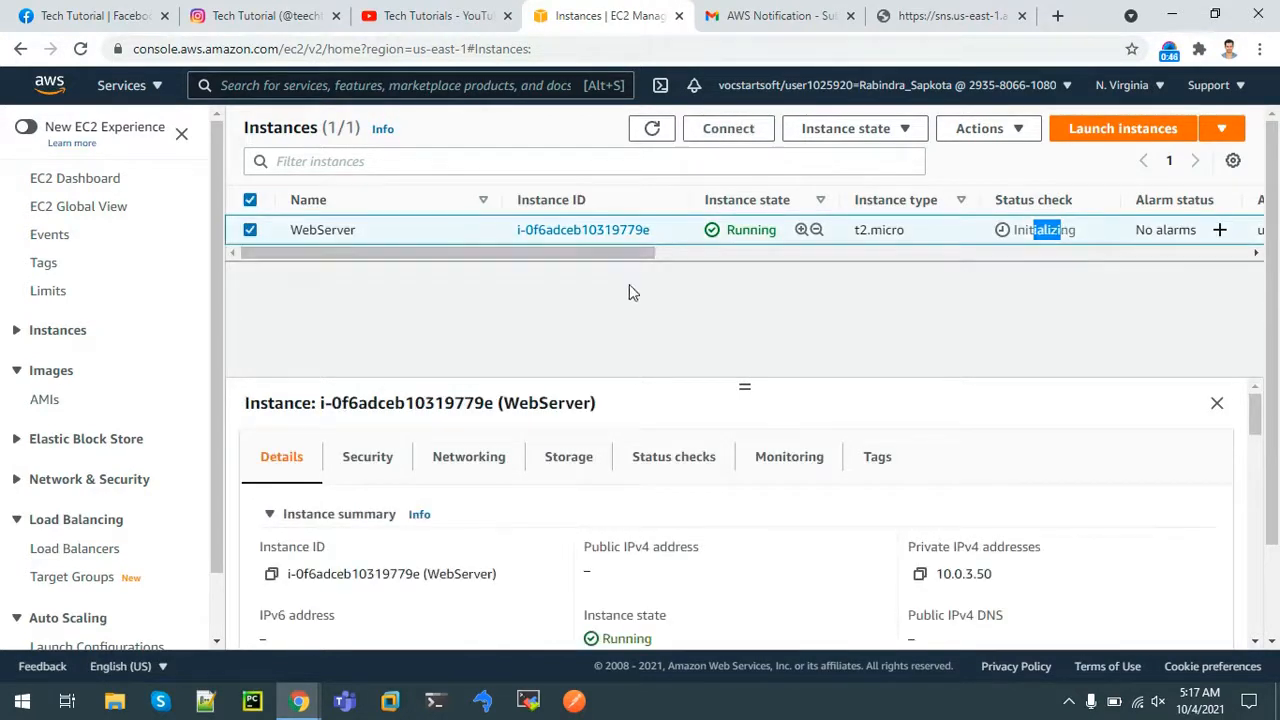
click(795, 12)
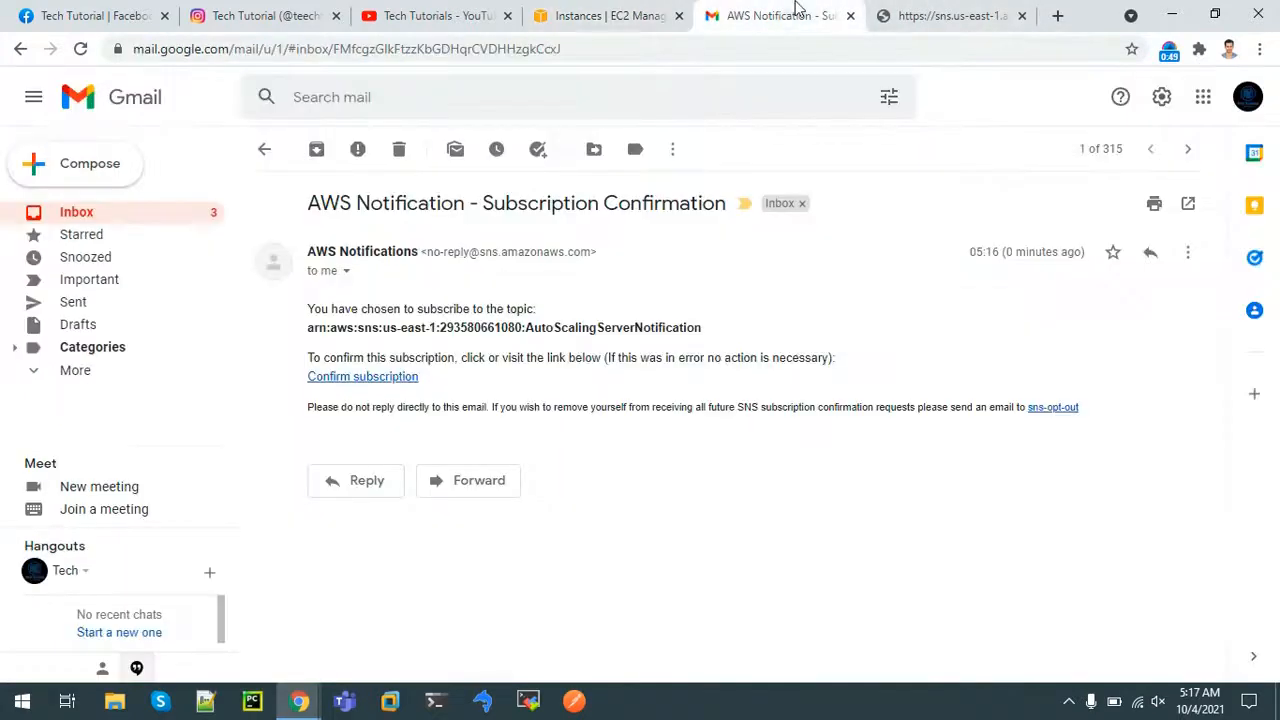
Open the 'Auto Scaling: launch for group' e-mail and highlight WebServerAutoScalingGroup, then head back to EC2
click(265, 153)
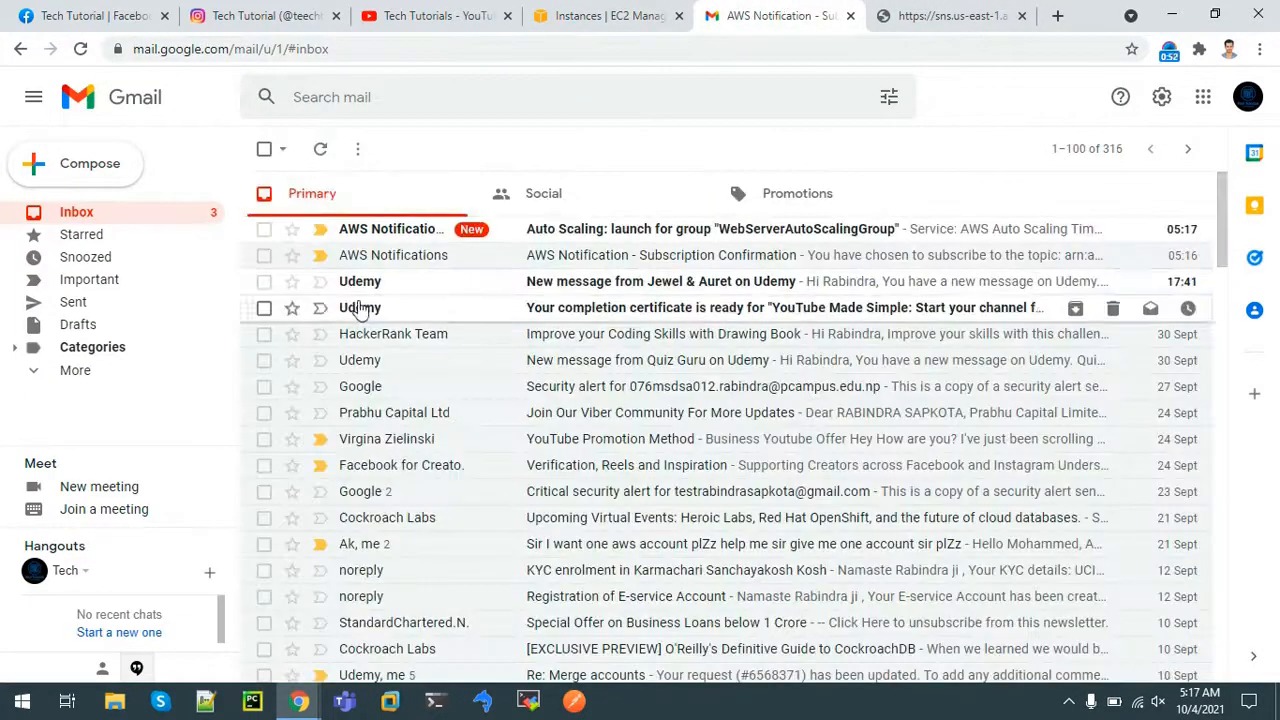
click(583, 240)
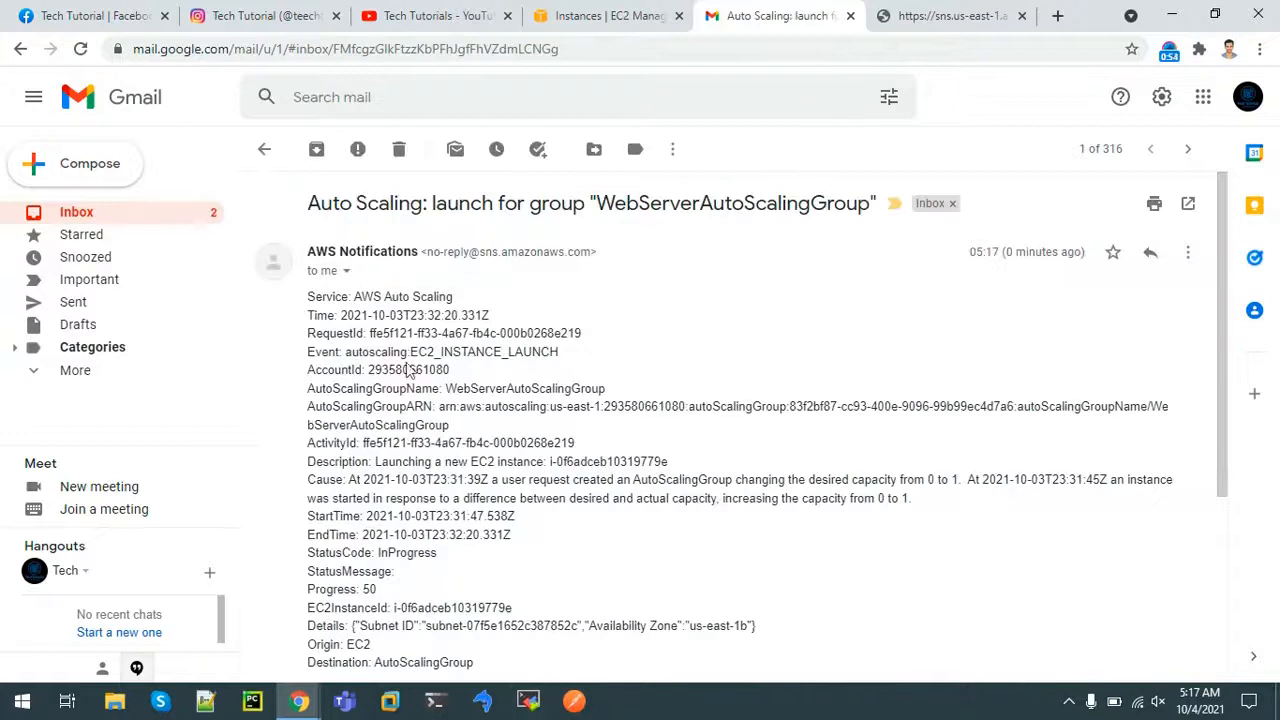
drag(447, 390, 592, 390)
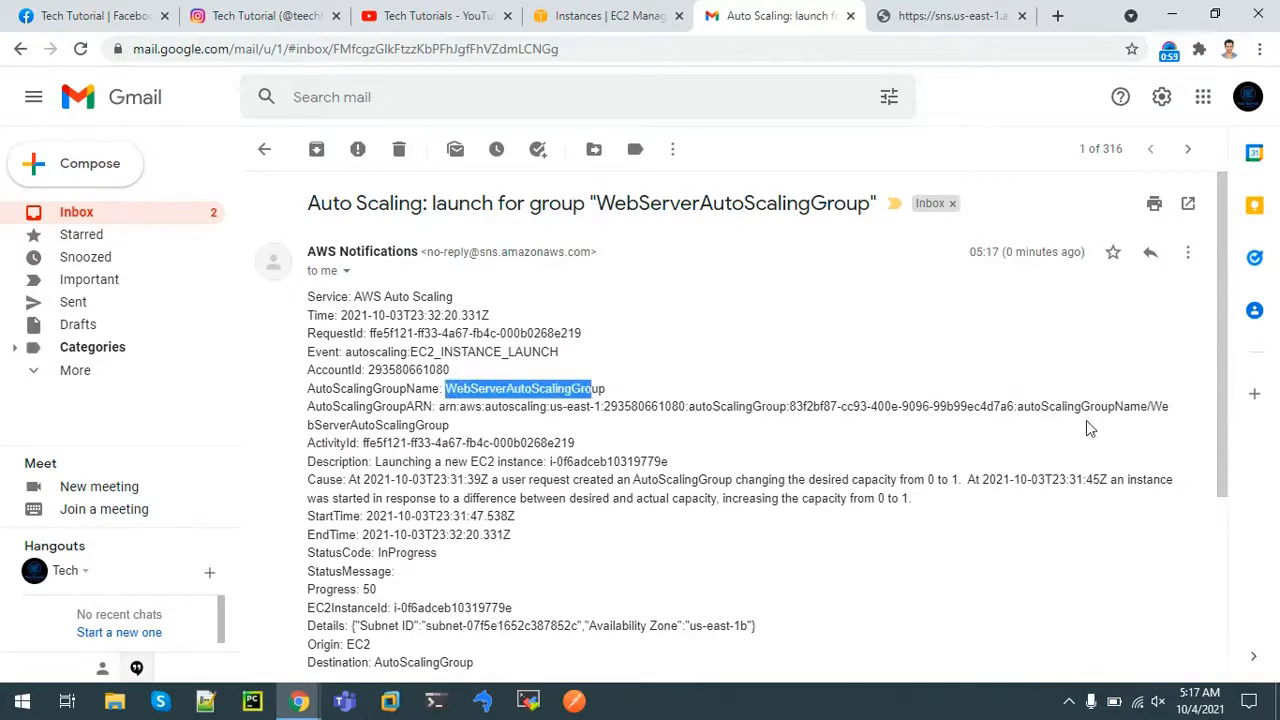
drag(1222, 400, 794, 237)
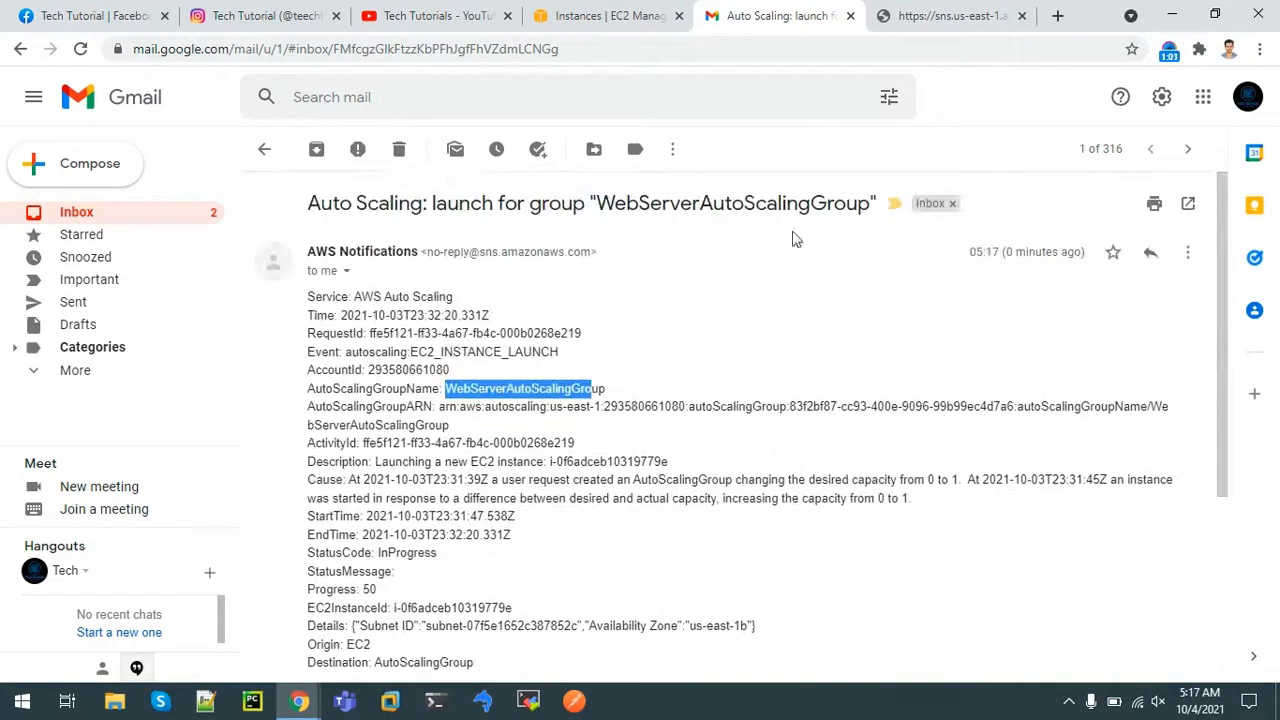
click(262, 150)
click(575, 14)
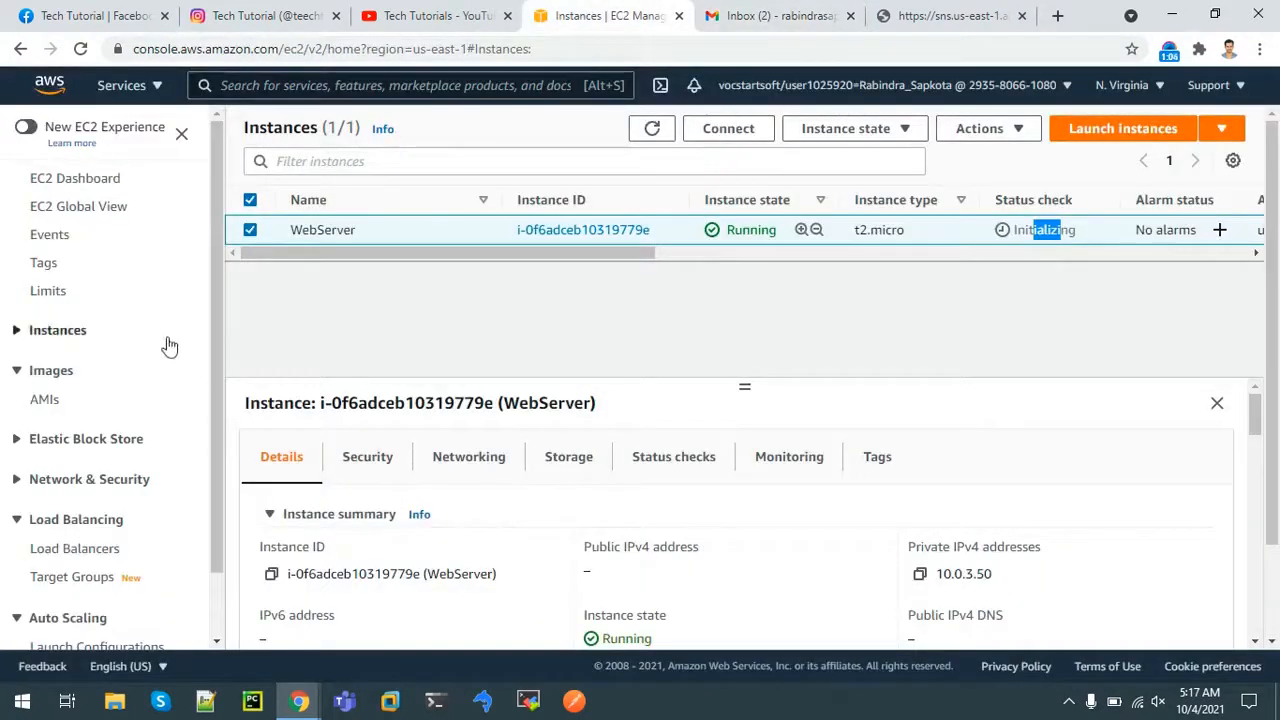
Copy the WebServerLoadBalancer's DNS name from the Load balancers list
click(74, 180)
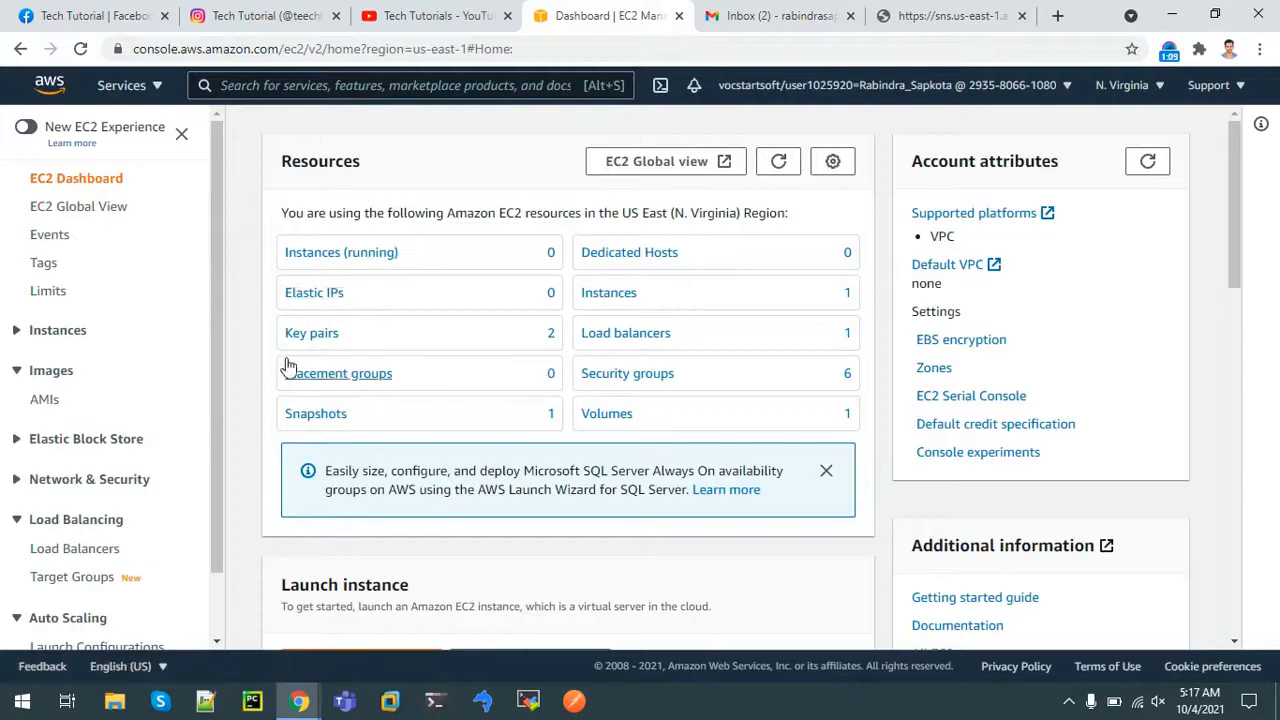
click(622, 338)
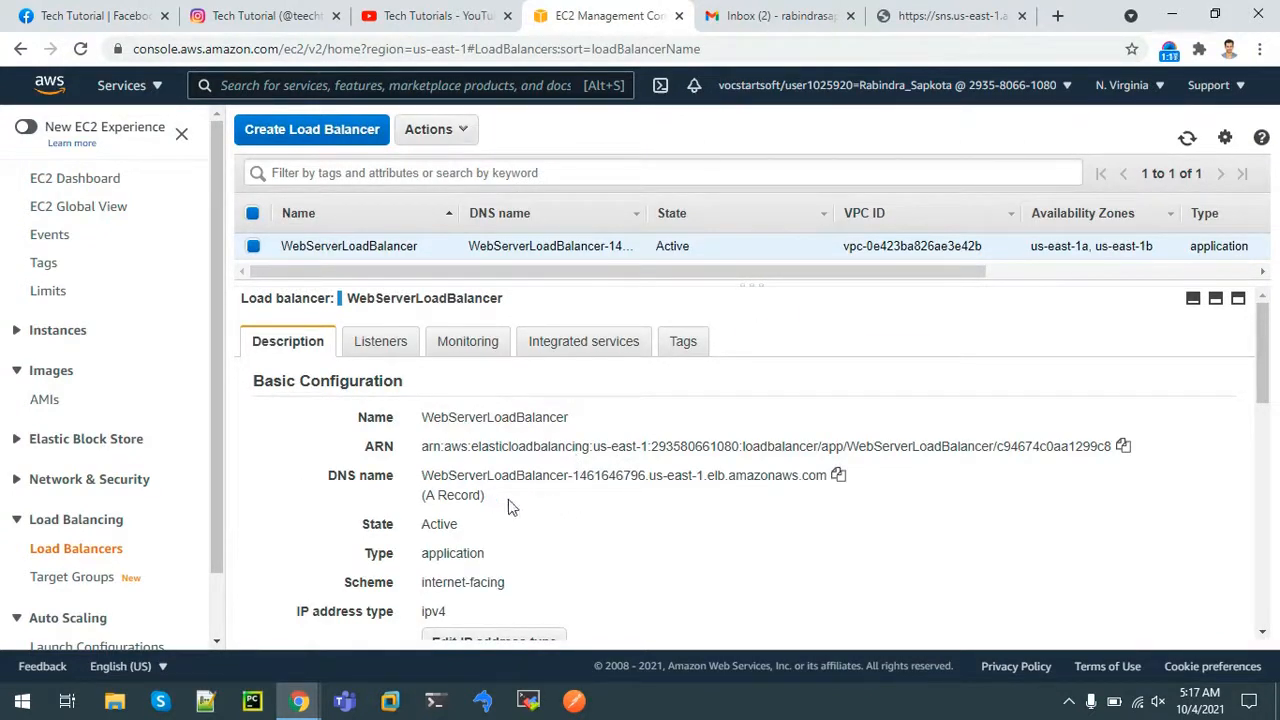
click(838, 476)
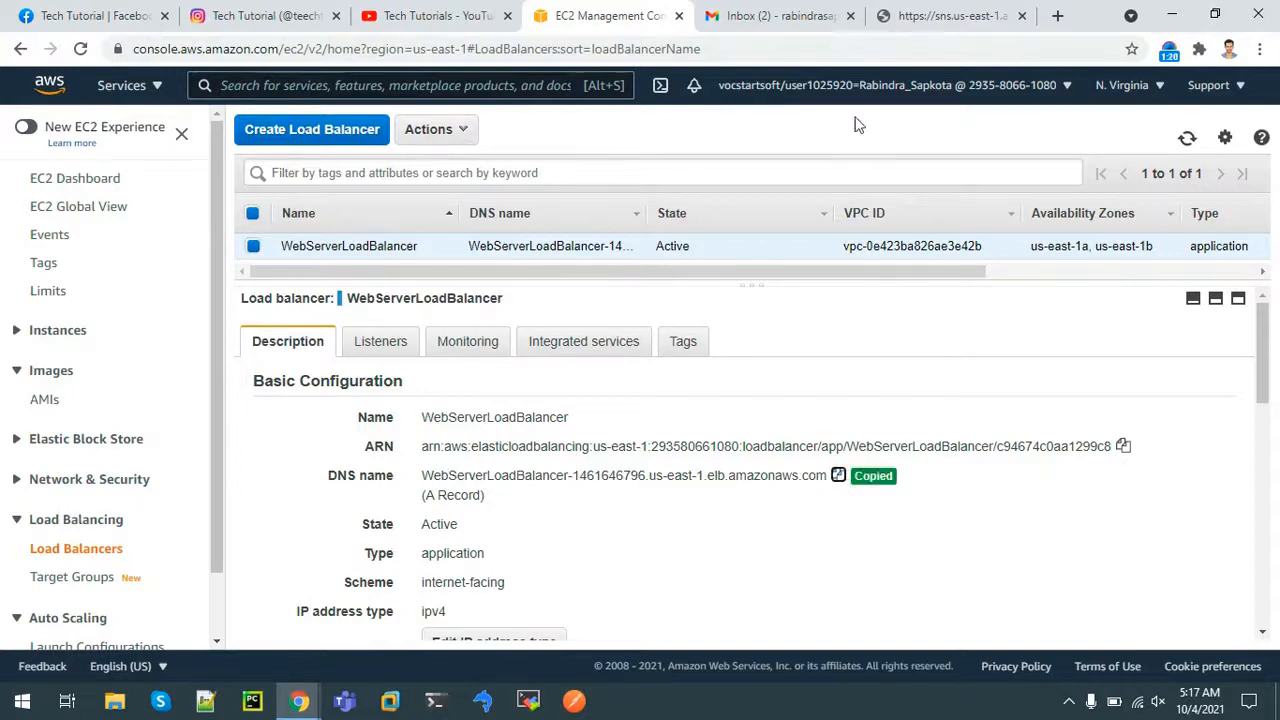
Paste the DNS name into another tab's address bar and load the page
click(955, 15)
click(900, 54)
key(ctrl+v)
key(Return)
click(752, 14)
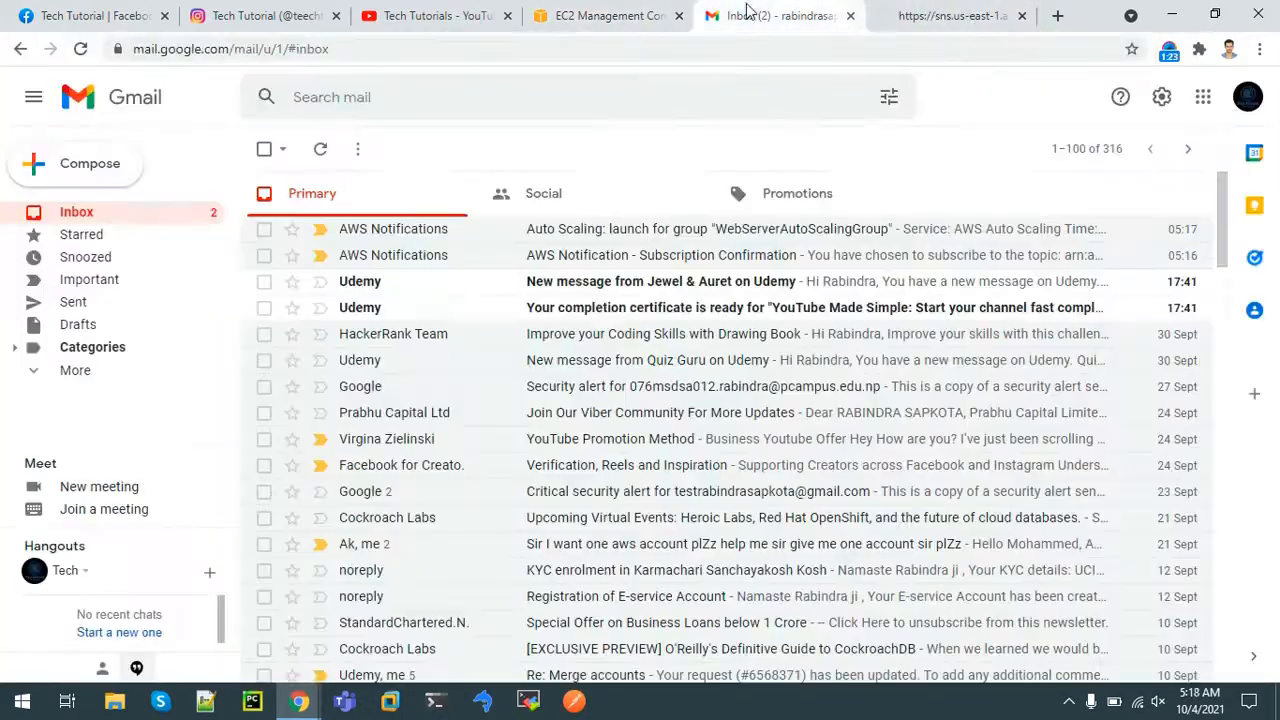
Verify the load balancer page shows Hello Guest with IP 10.0.3.50, then list running EC2 instances
click(952, 10)
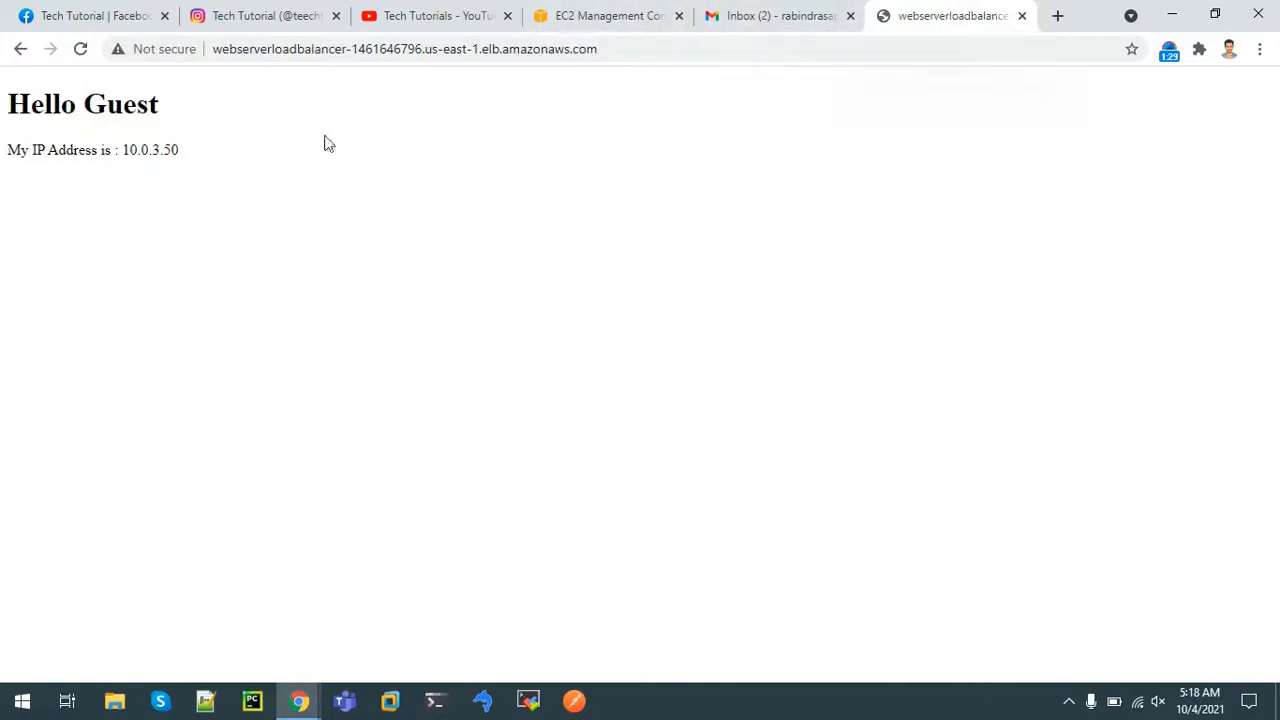
drag(117, 150, 294, 163)
click(231, 220)
click(650, 15)
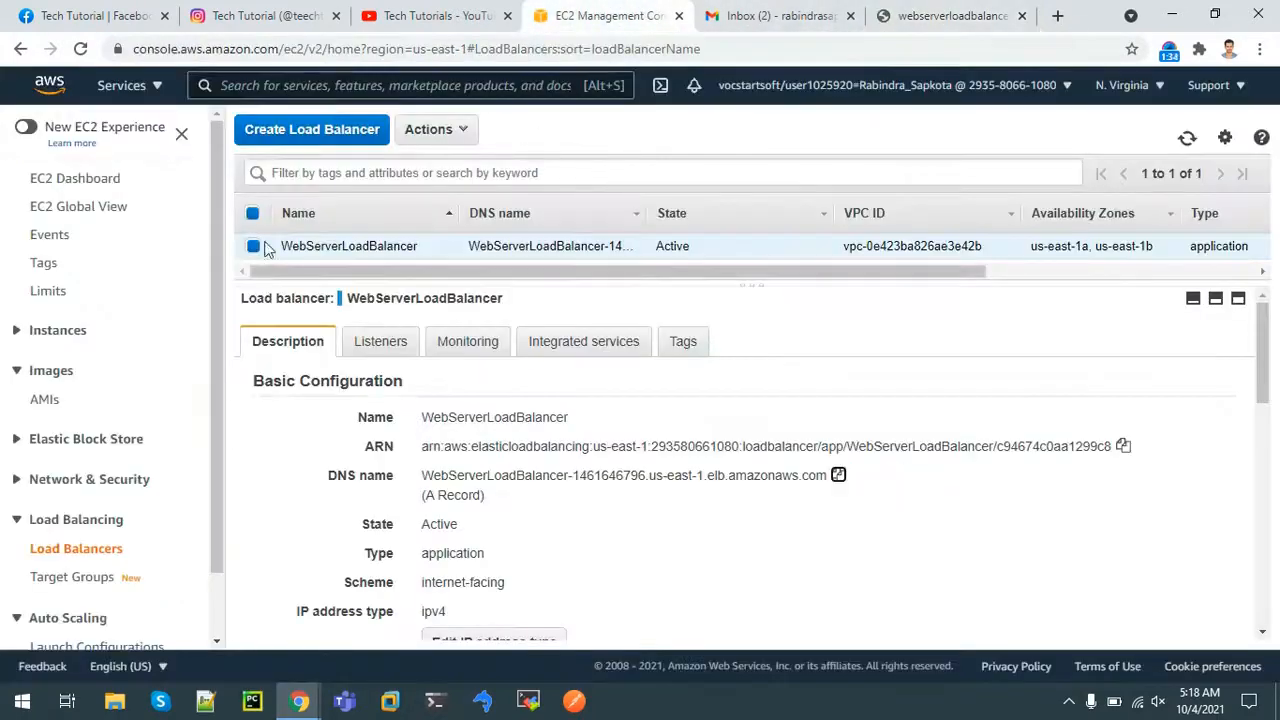
click(88, 186)
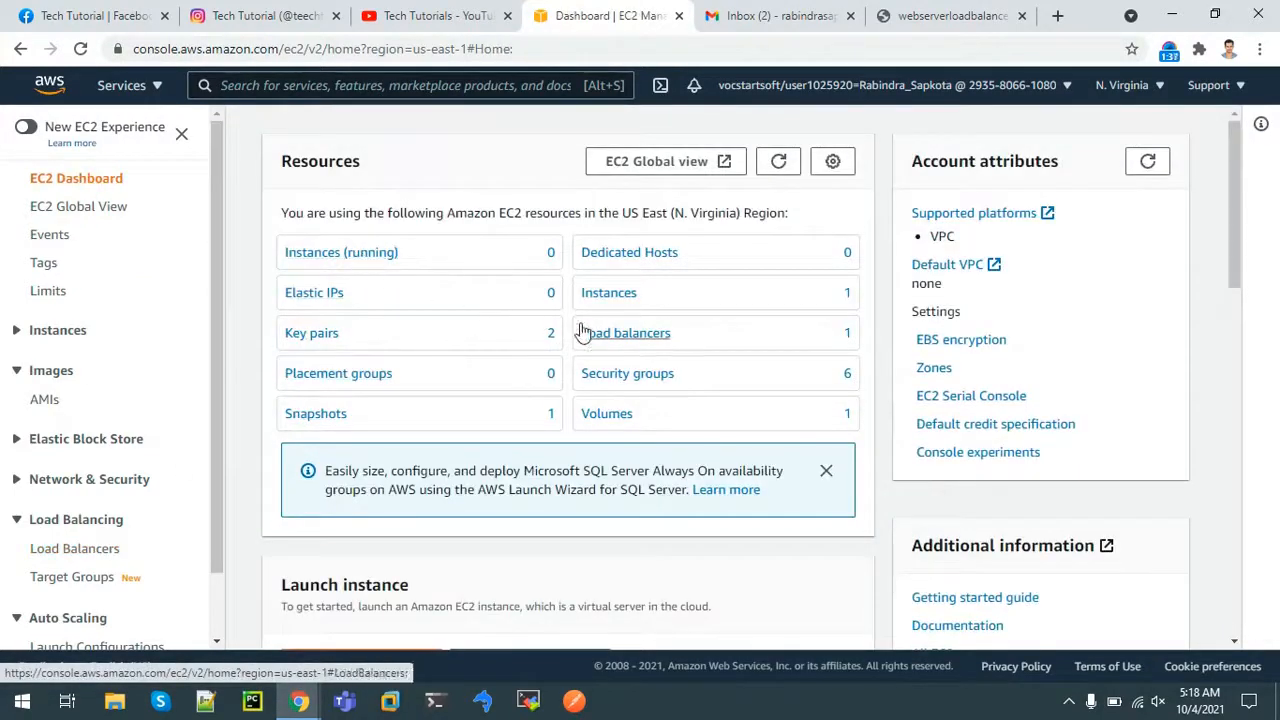
click(340, 256)
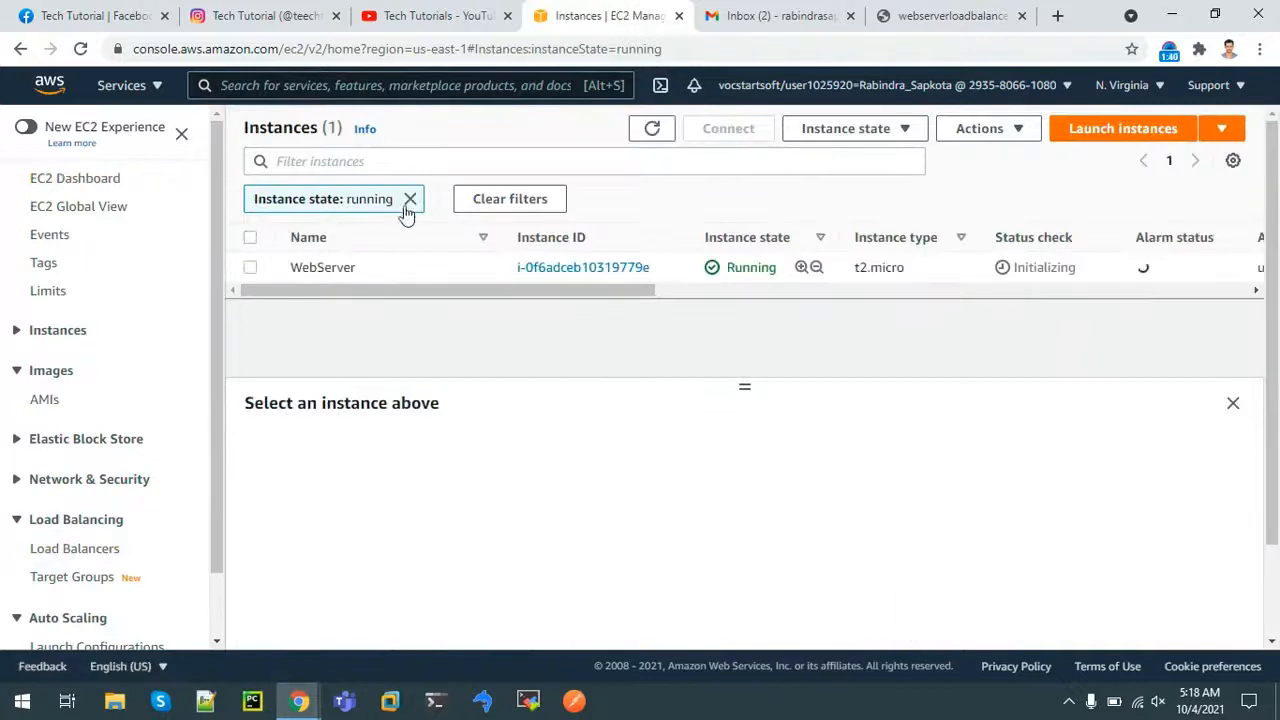
Confirm the WebServer's private IPv4 matches 10.0.3.50, then start launching a new instance
click(606, 268)
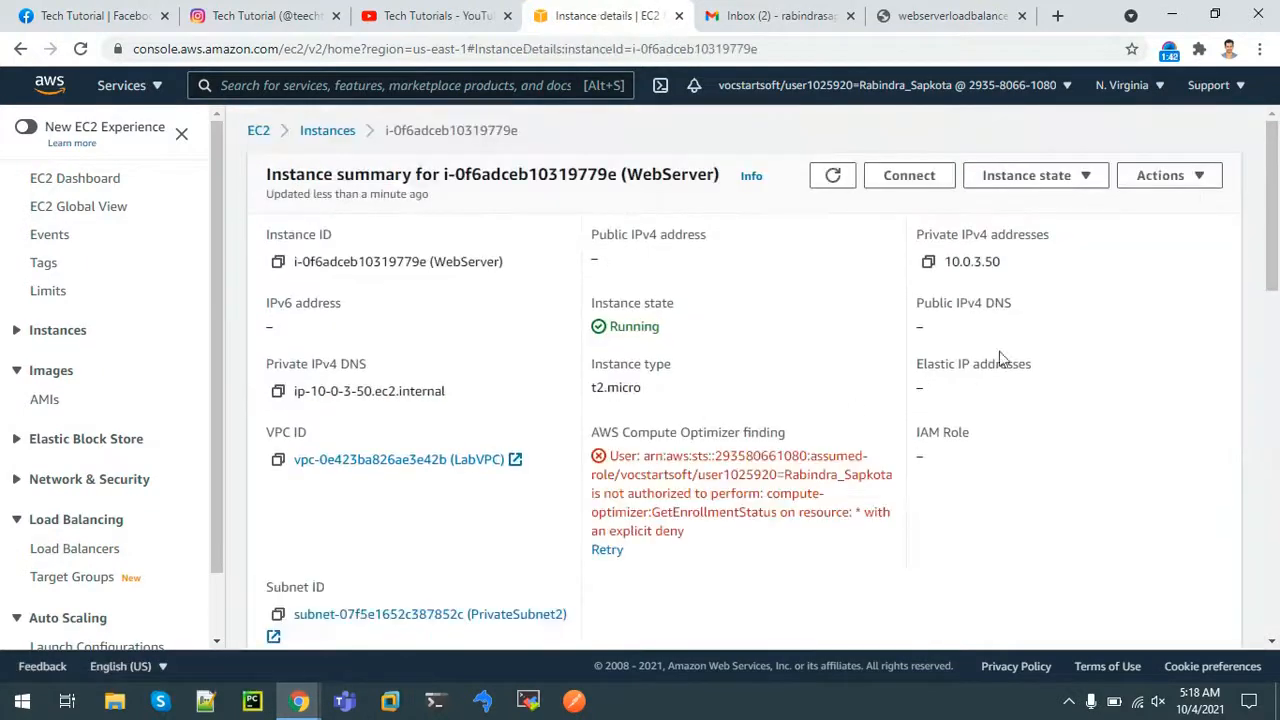
drag(953, 263, 995, 261)
click(968, 280)
click(945, 15)
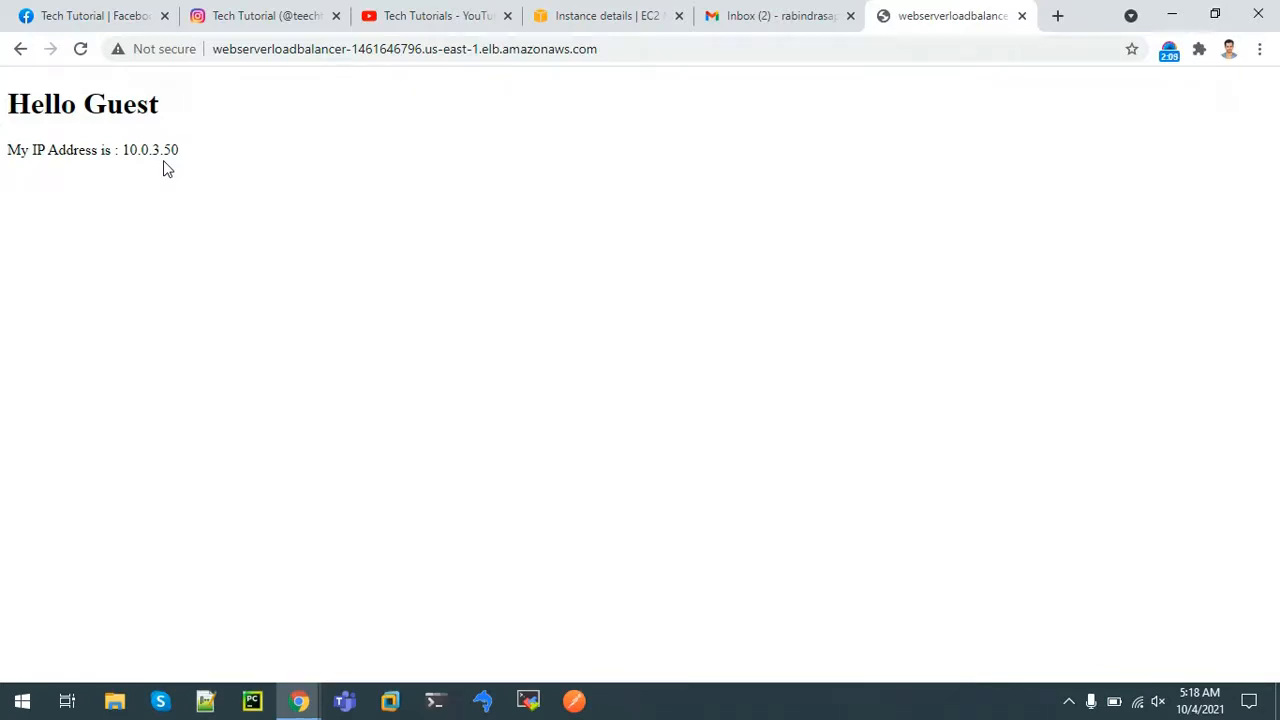
click(606, 14)
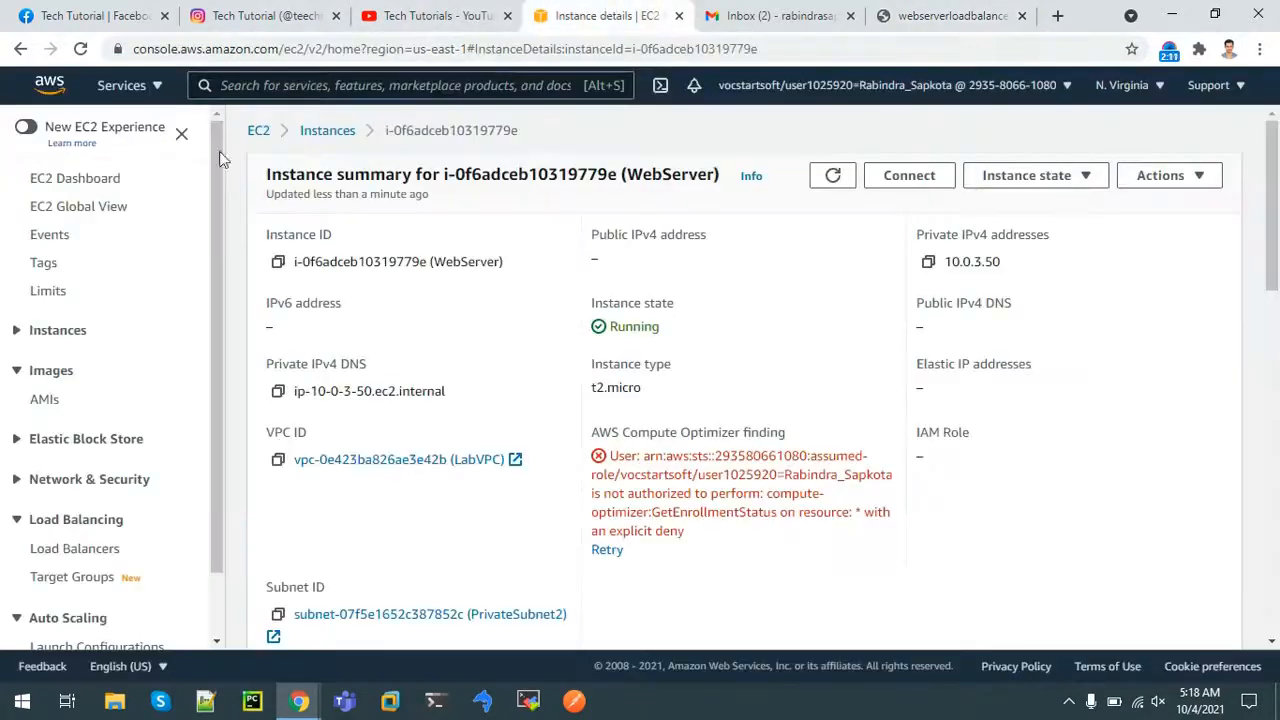
click(327, 130)
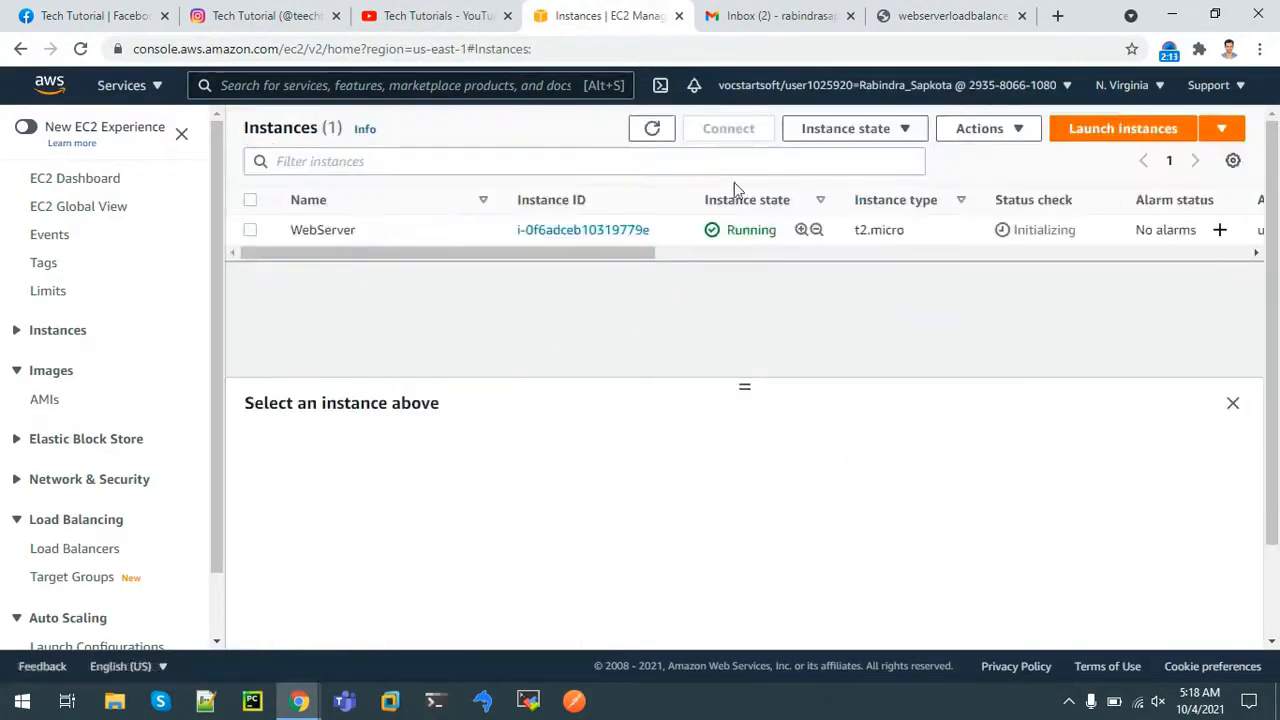
click(1131, 136)
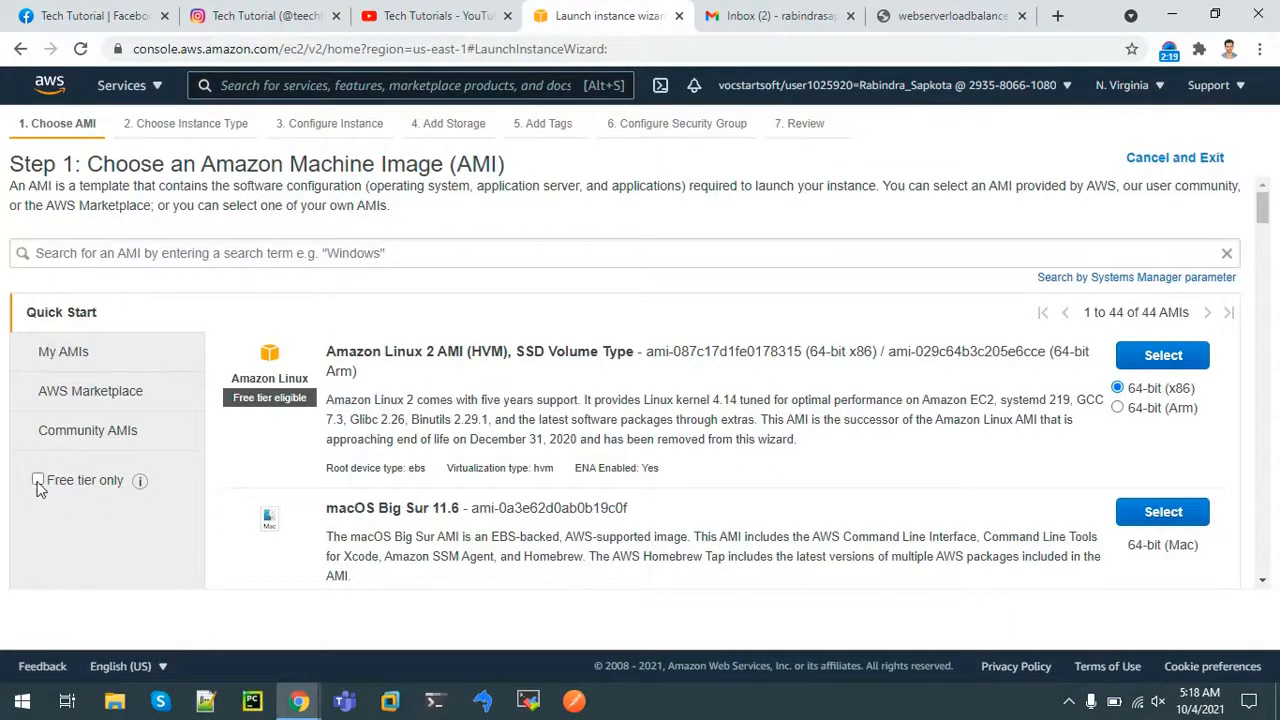
Choose the free-tier Red Hat Enterprise Linux 8 image with a t2.micro instance type
click(38, 483)
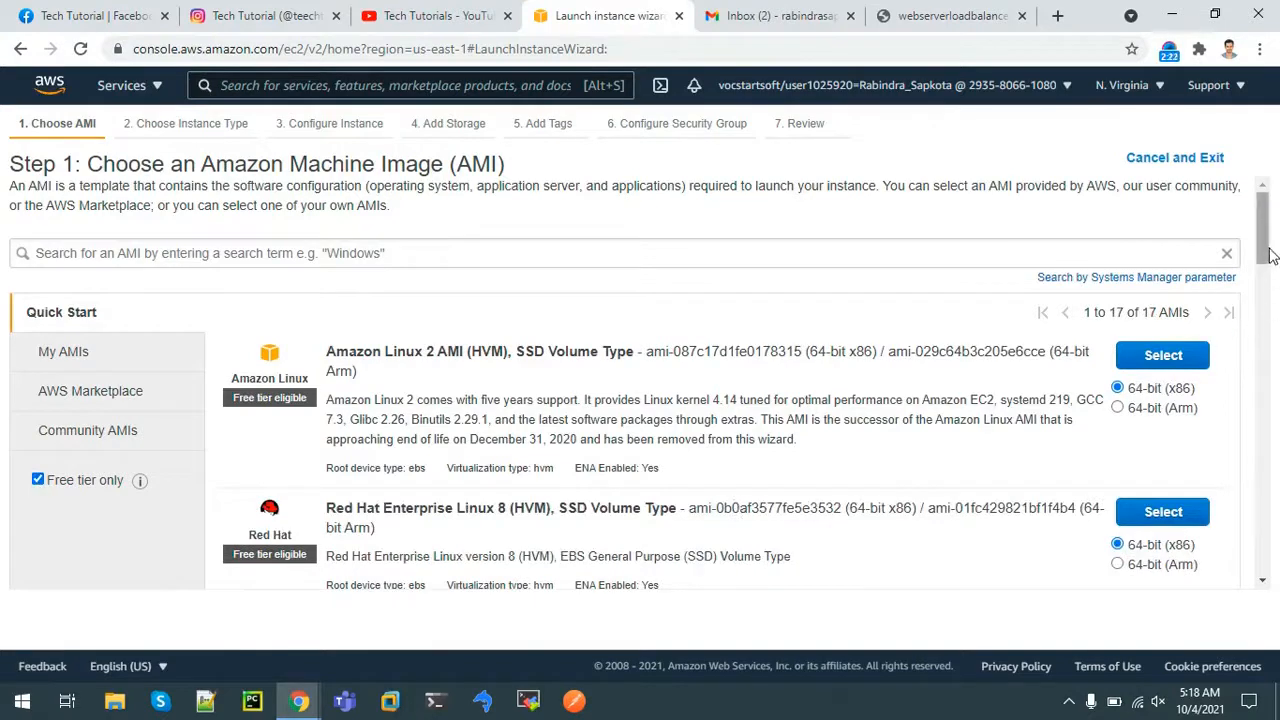
scroll(1268, 258, down, 1)
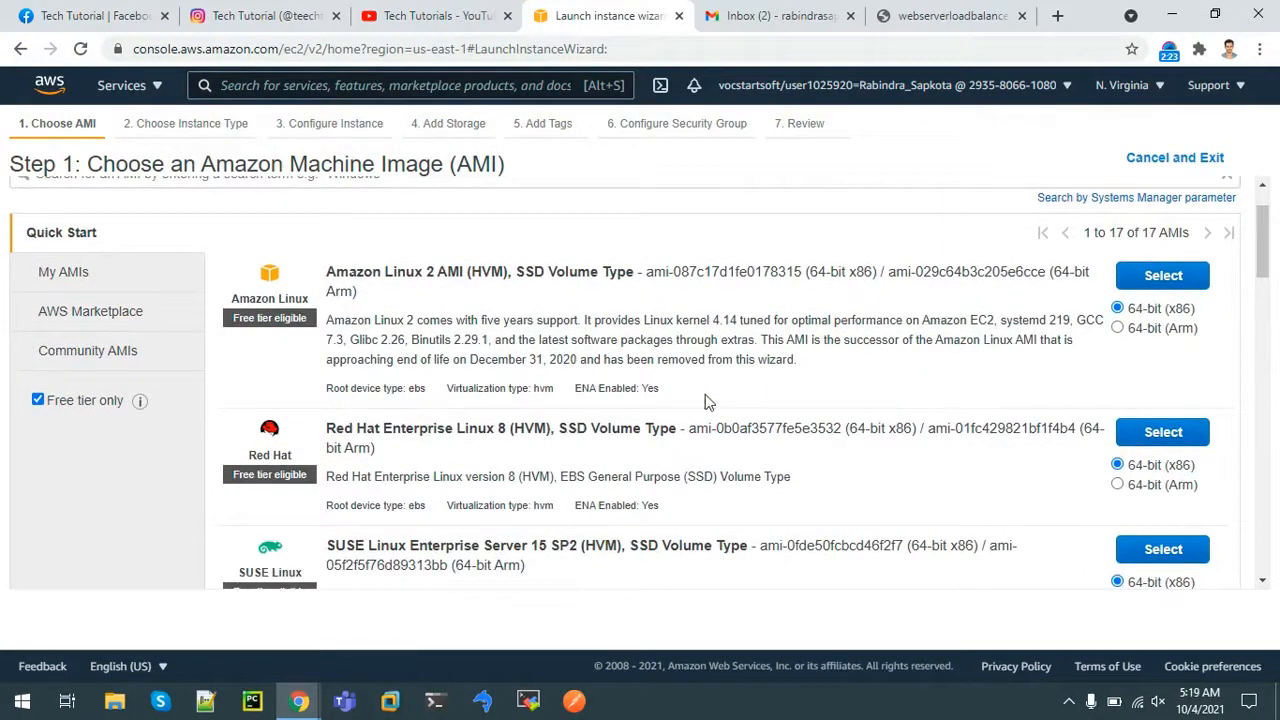
click(1150, 432)
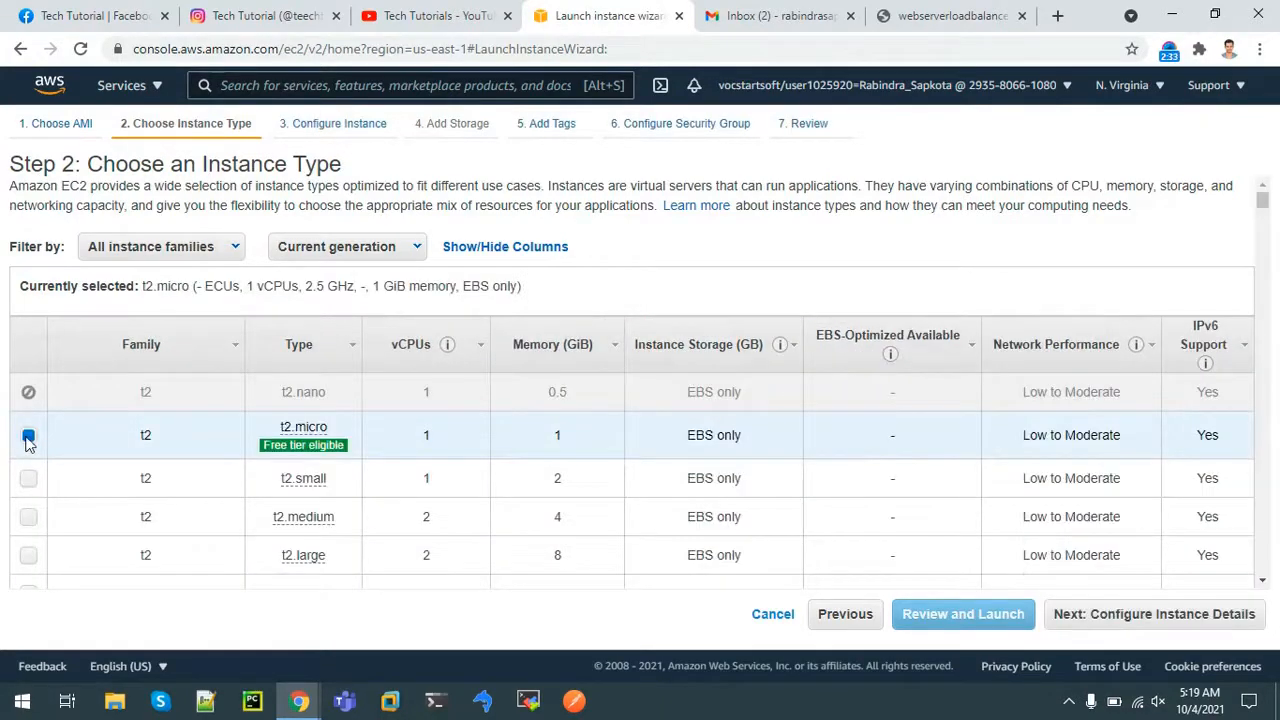
click(1120, 620)
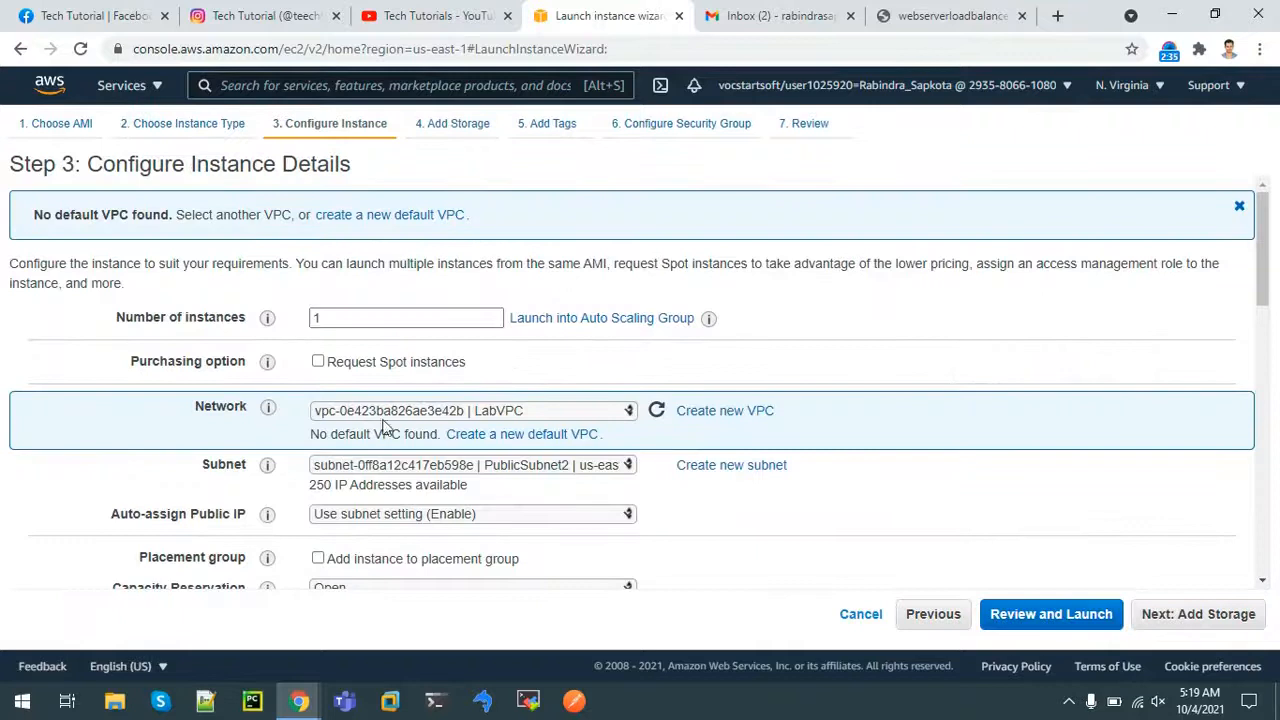
Place the instance in LabVPC's PublicSubnet2, keep default storage, and add a tag row
click(496, 412)
click(496, 430)
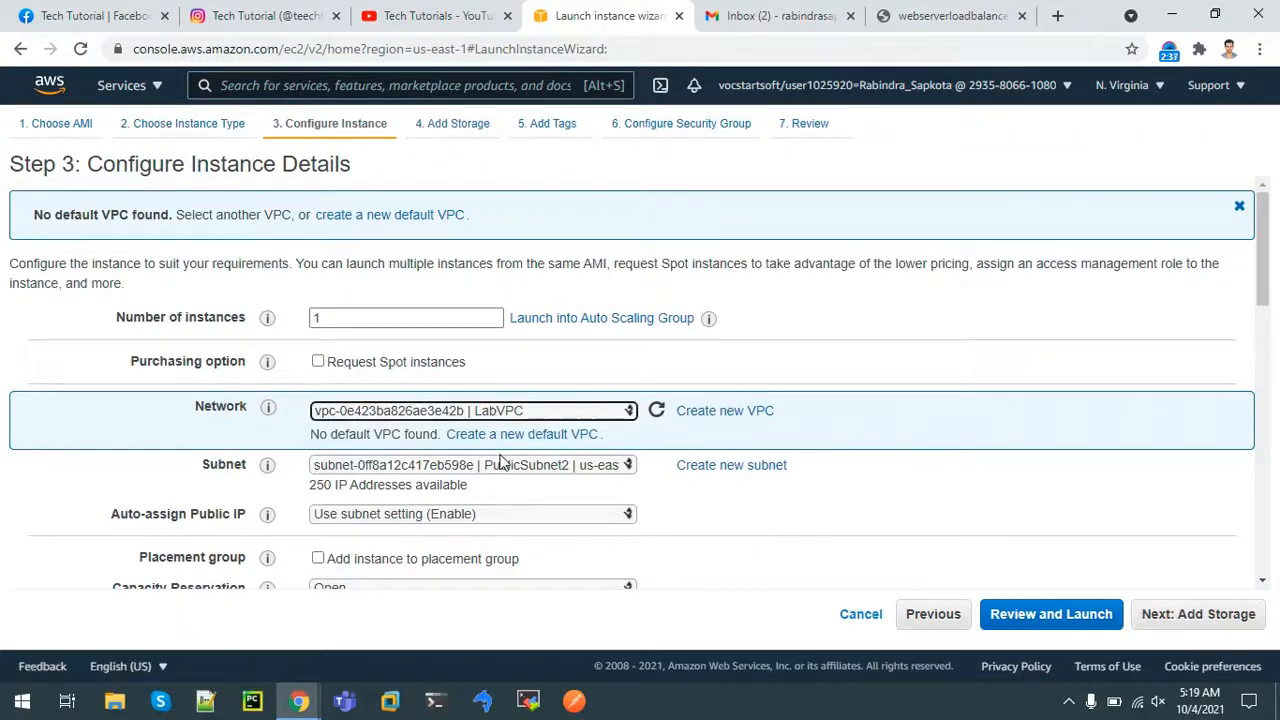
click(507, 468)
click(507, 468)
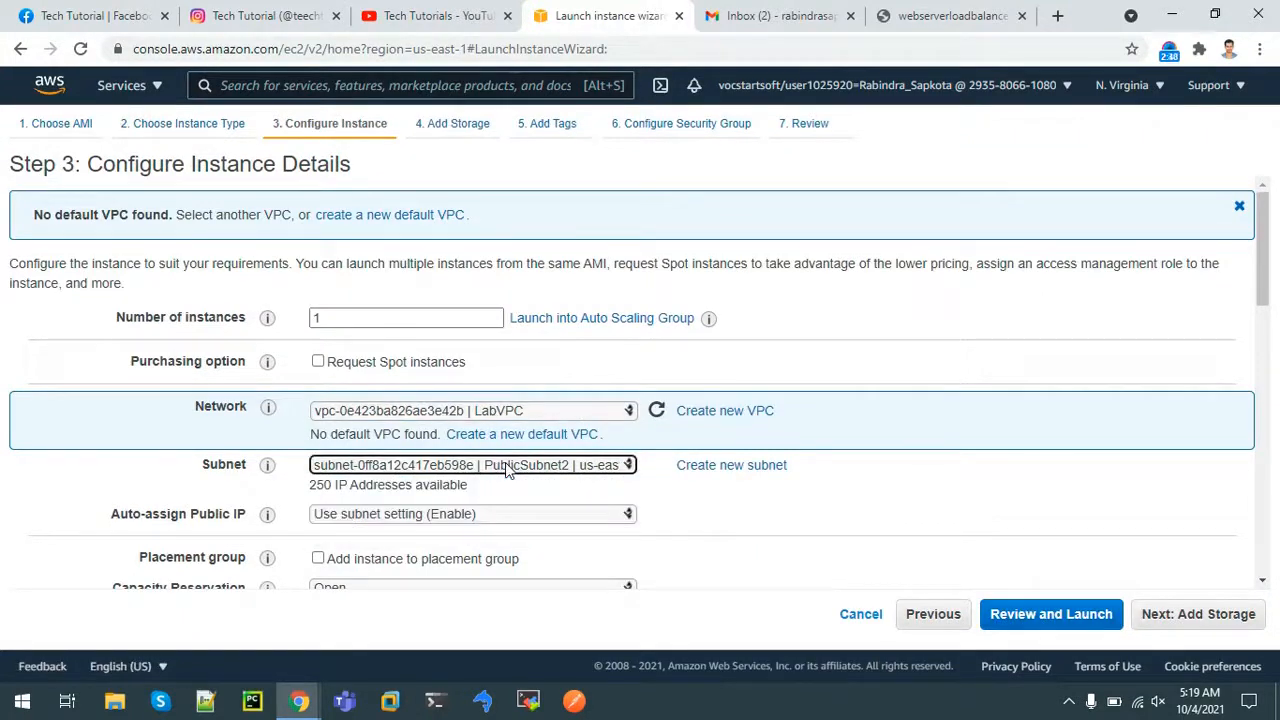
scroll(1263, 268, down, 2)
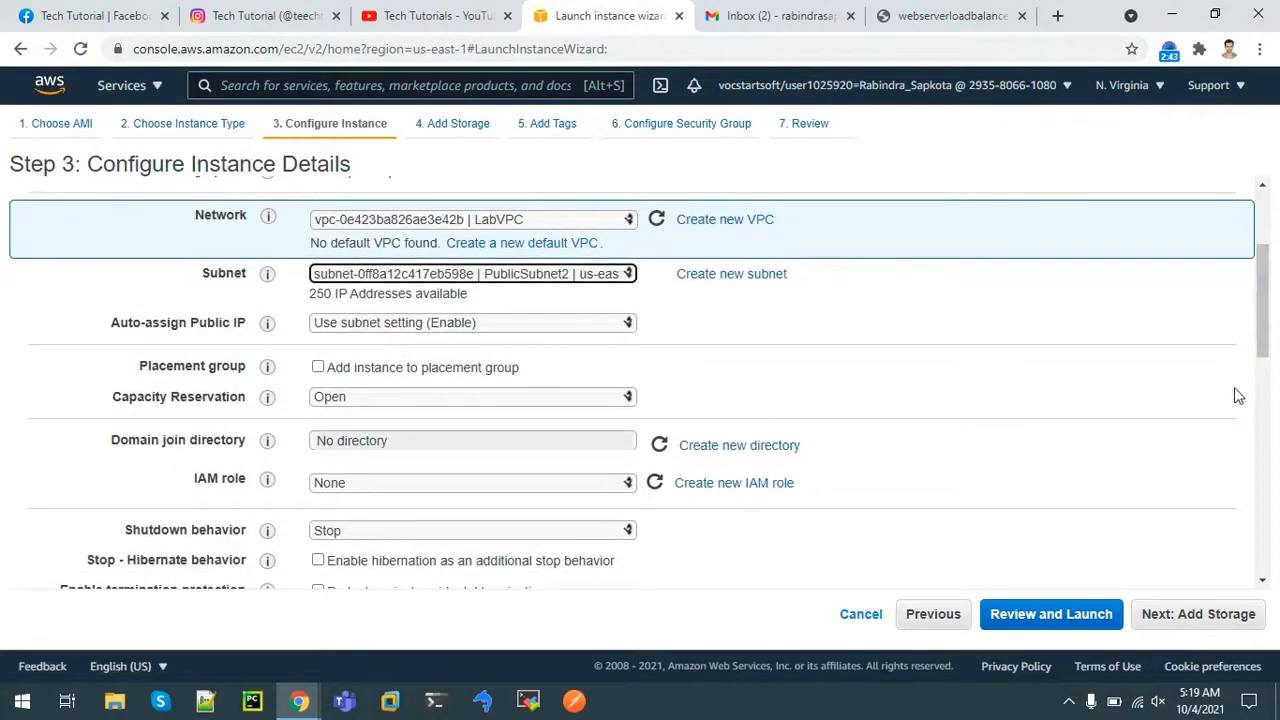
scroll(1268, 320, down, 1)
drag(1270, 336, 1273, 552)
click(1196, 618)
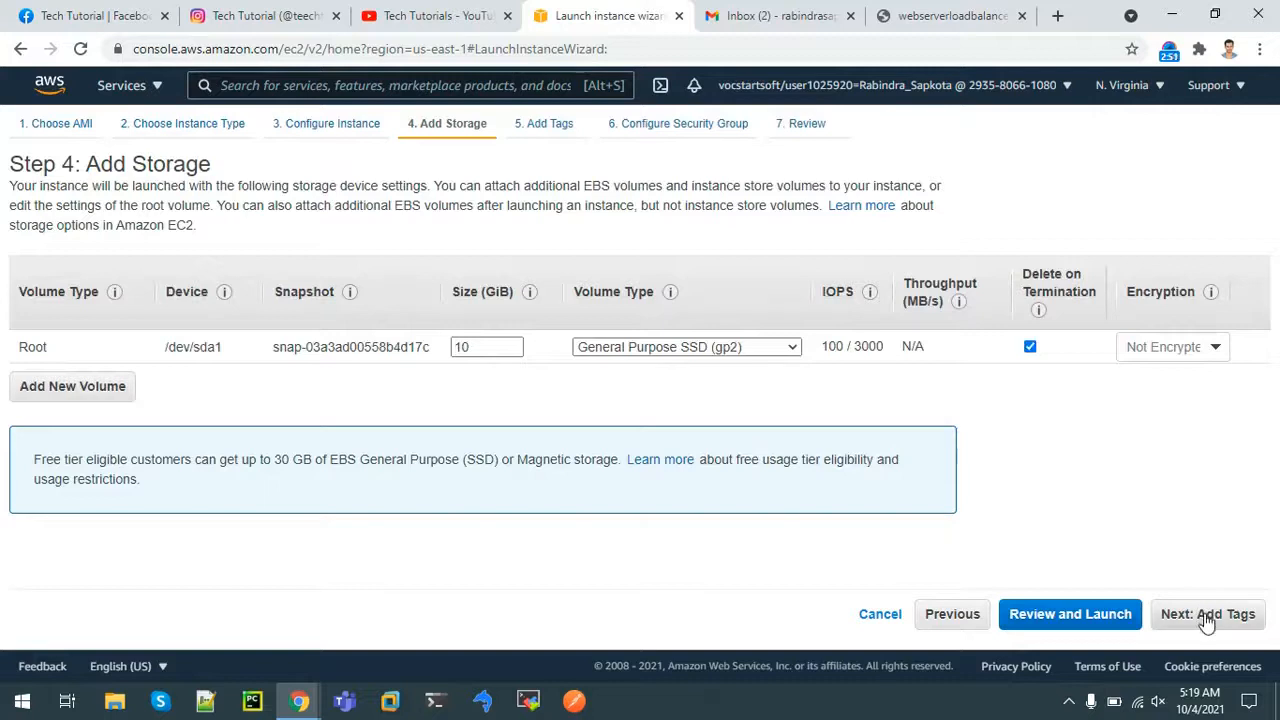
click(1206, 620)
click(55, 440)
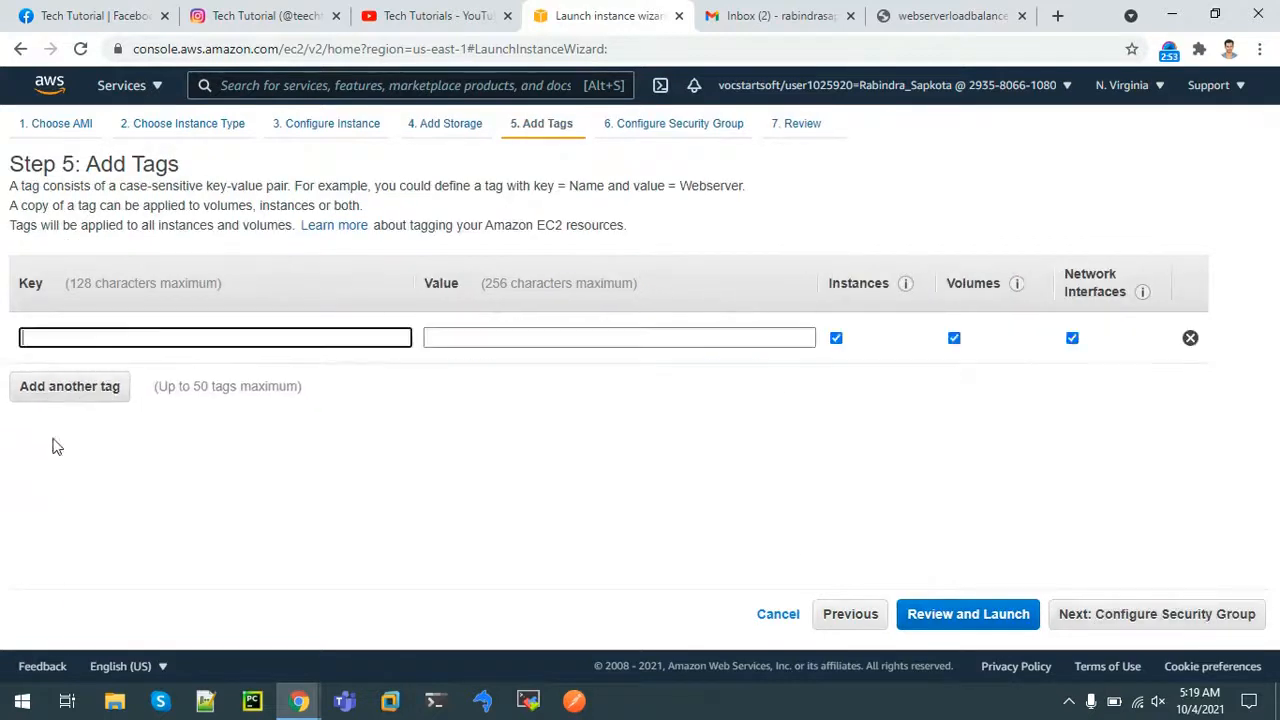
Tag the instance Name = JumpServer and assign the existing JumpServerSecurityGroup
text(Name)
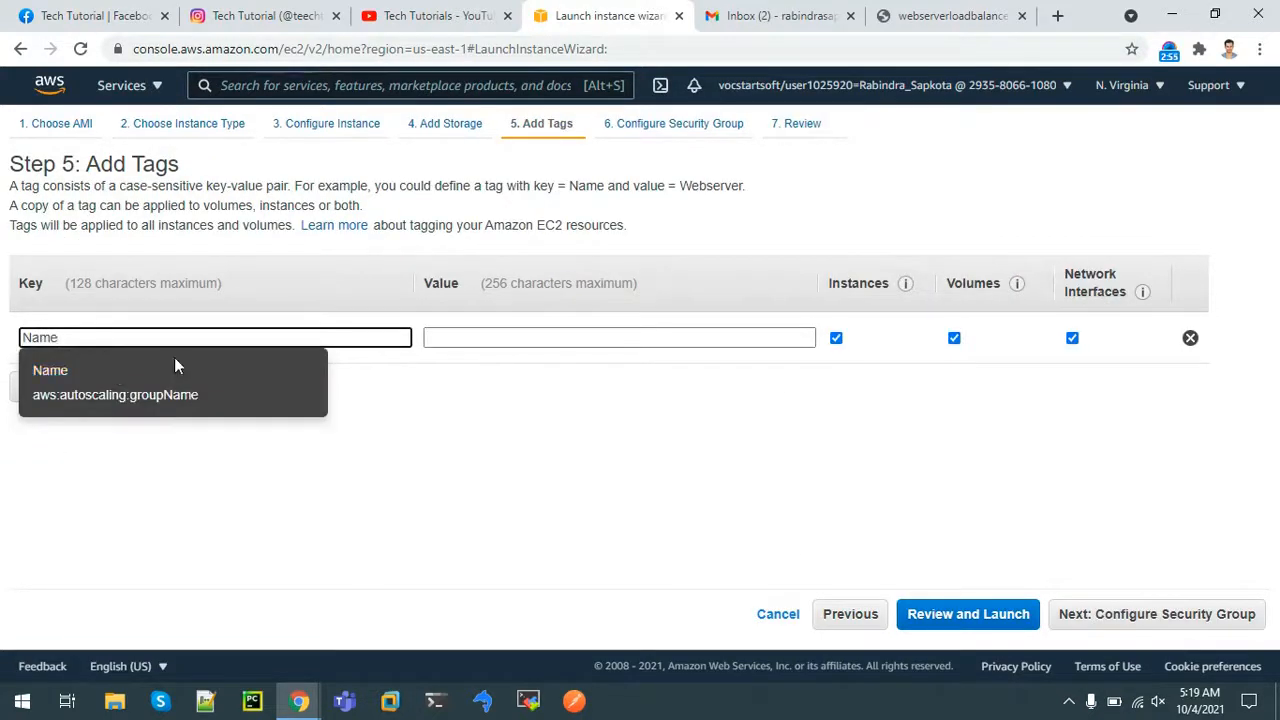
click(457, 341)
text(J)
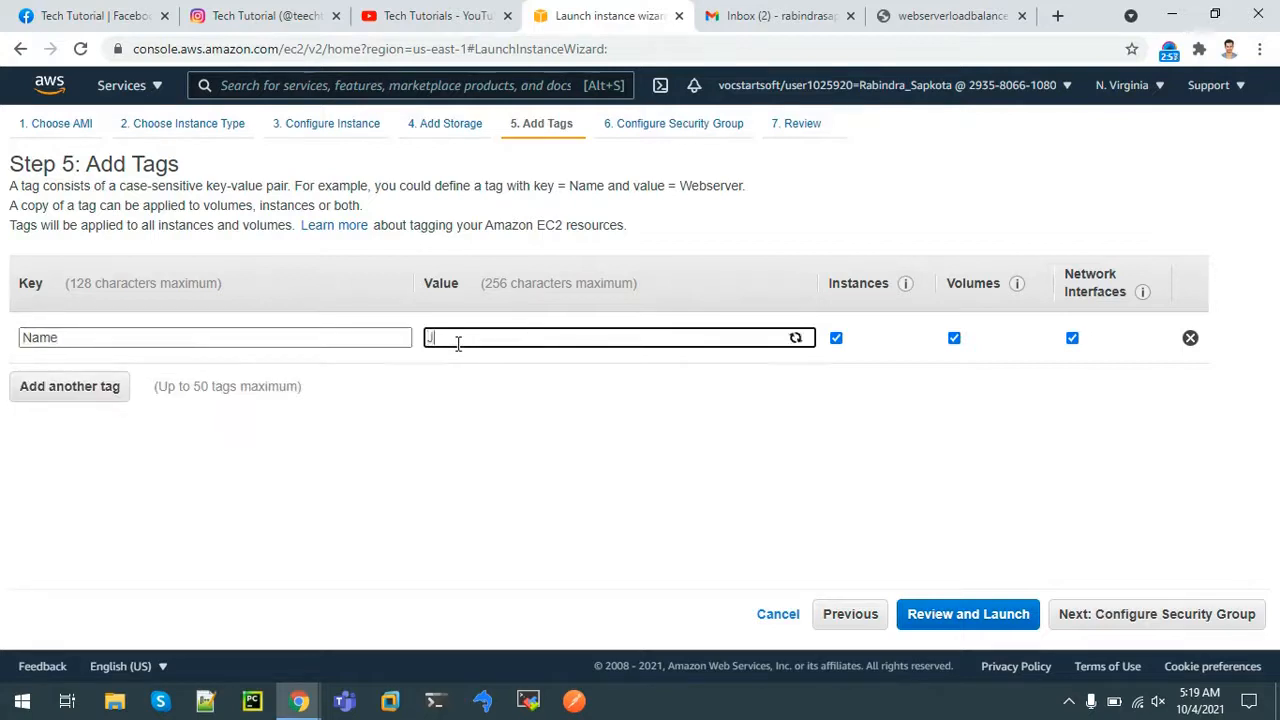
text(umpServer)
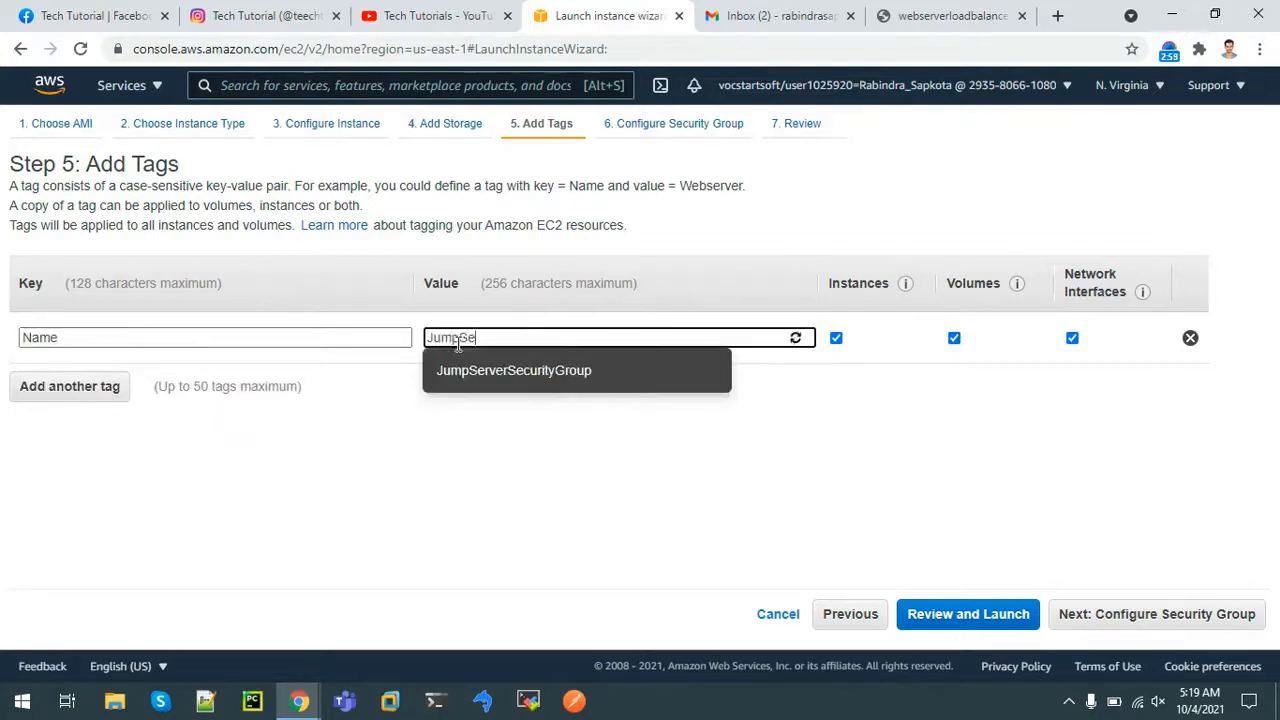
click(445, 492)
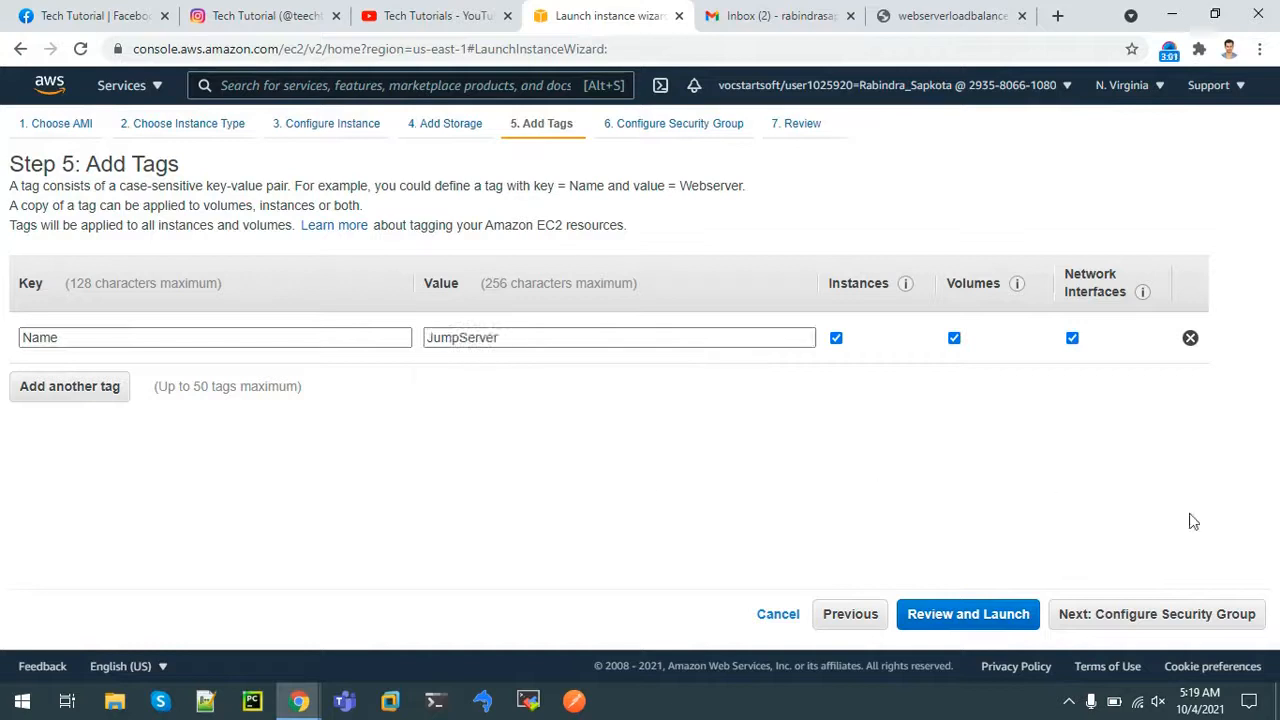
click(1168, 618)
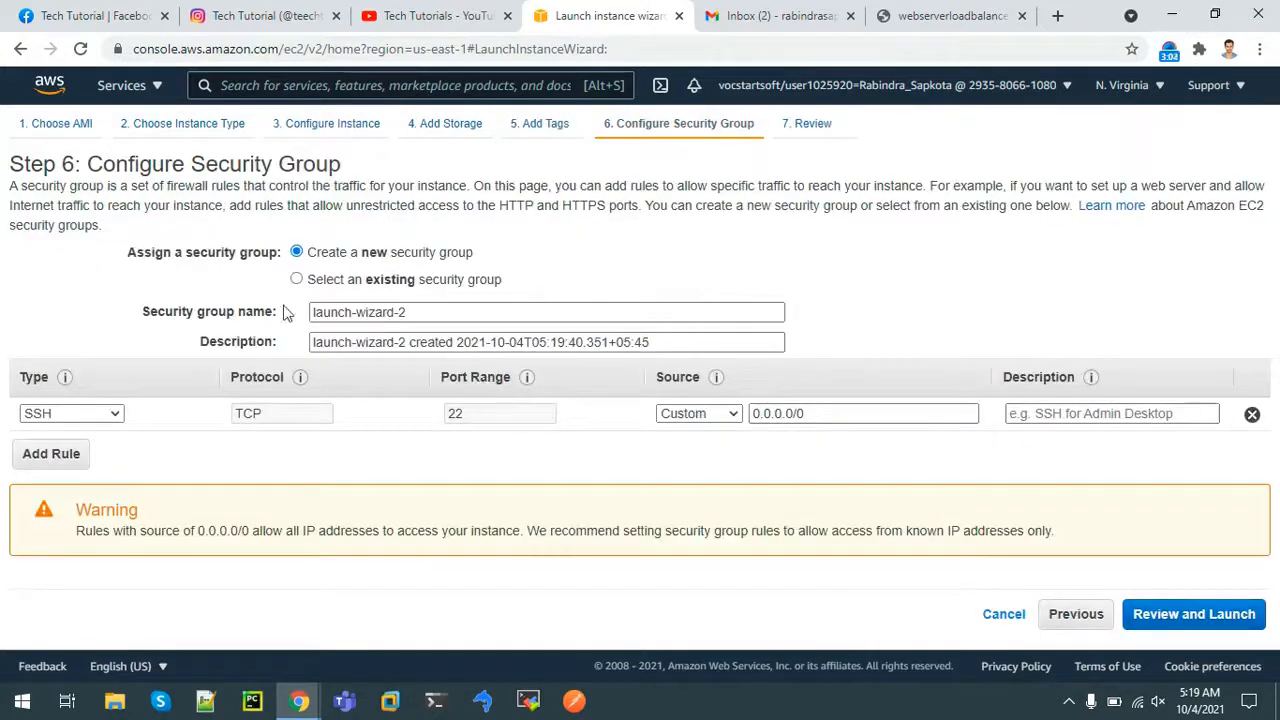
click(296, 280)
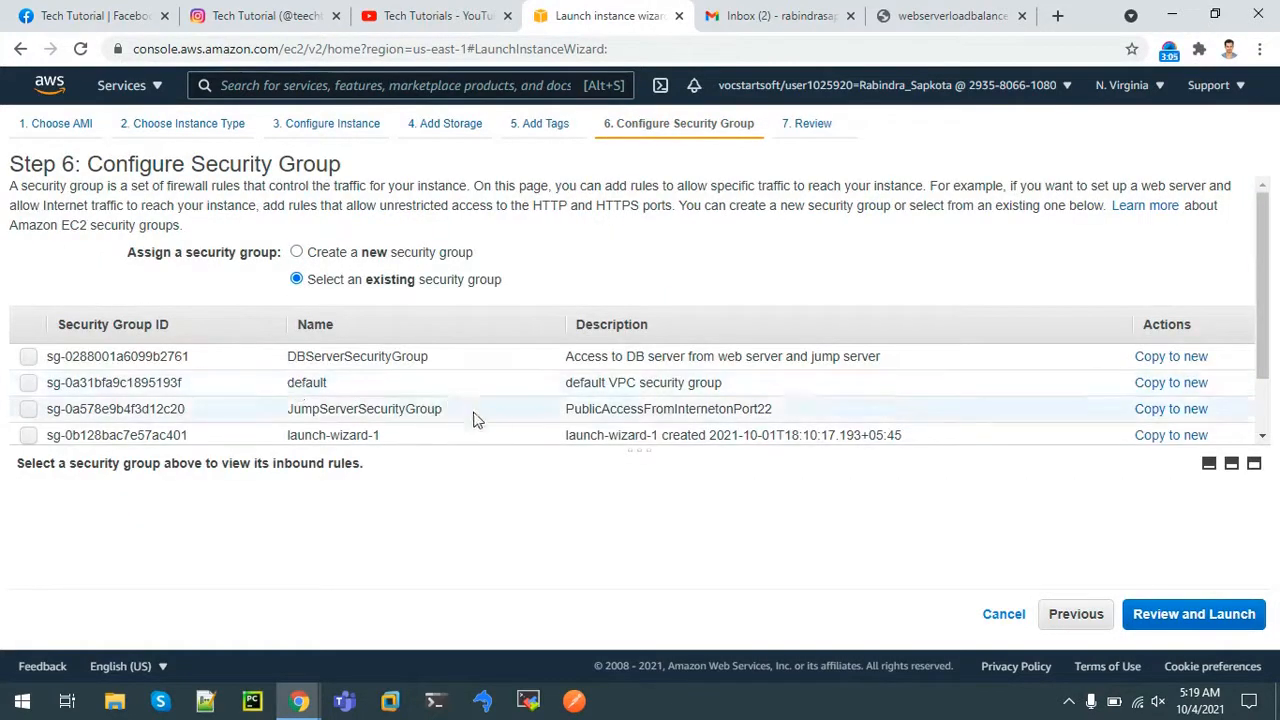
click(30, 410)
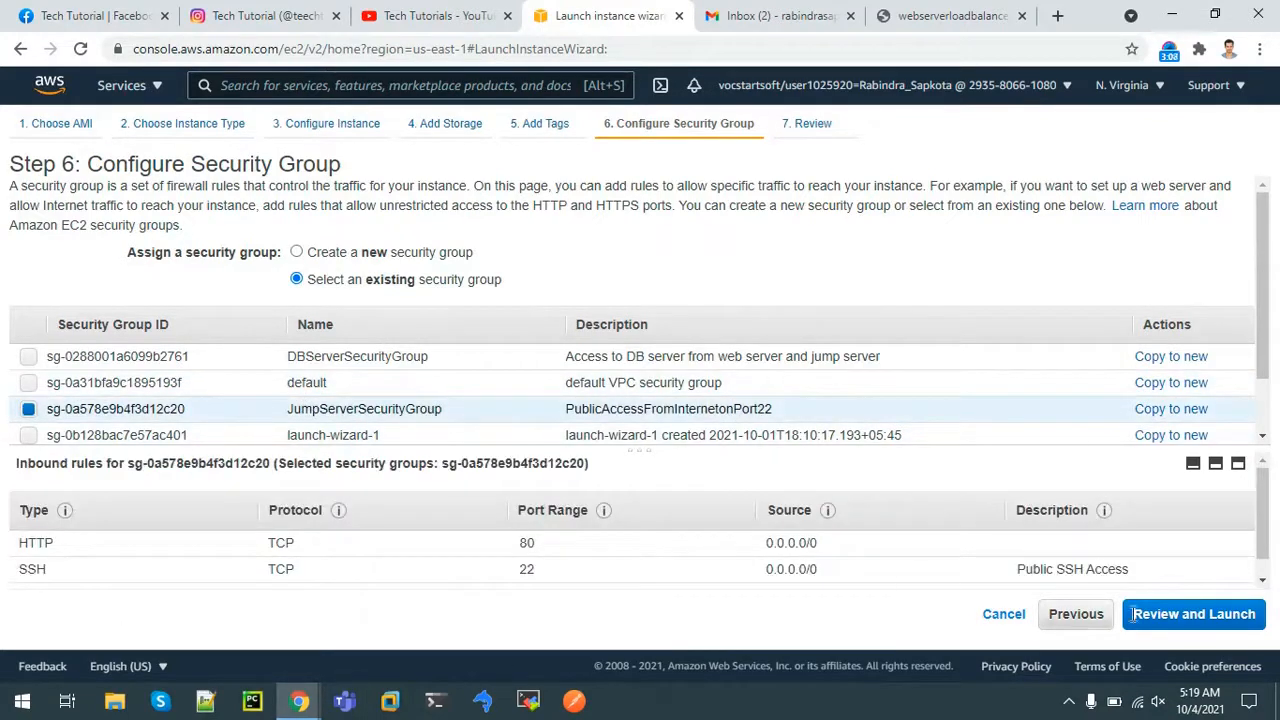
Review and launch the instance with the mywebserver key pair, then open it in the instances list
click(1225, 614)
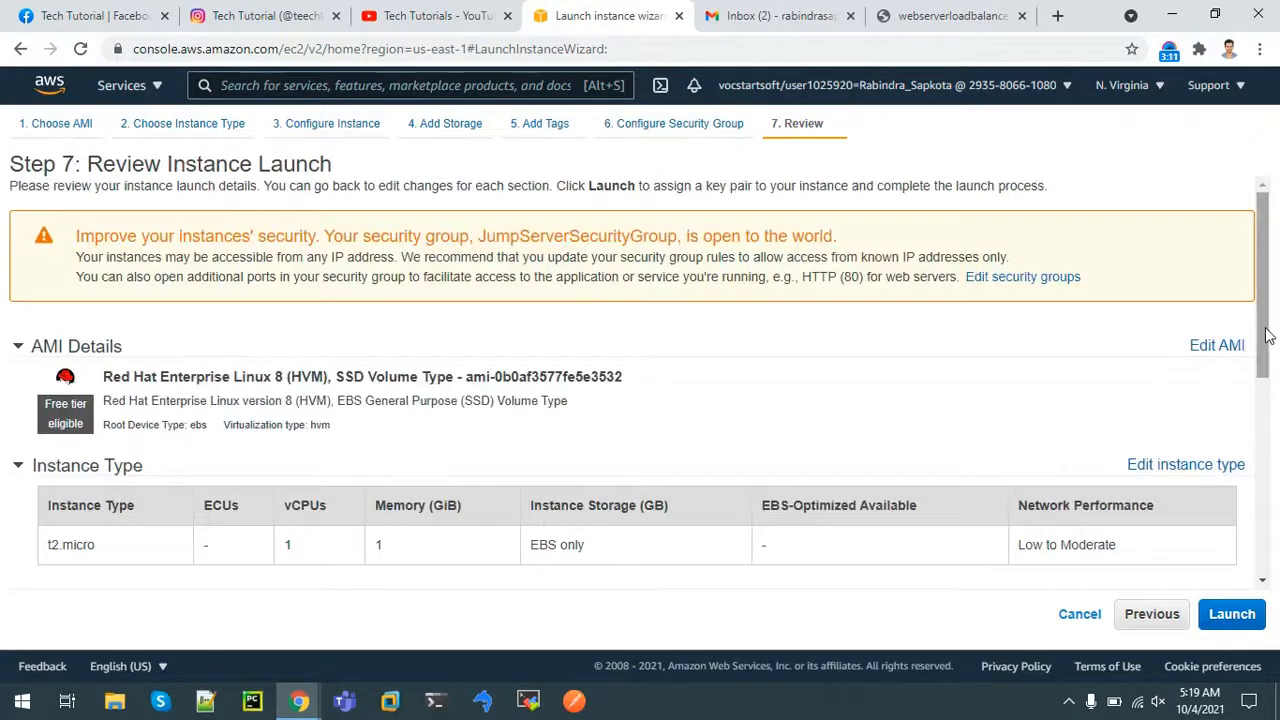
drag(1263, 290, 1263, 478)
click(1234, 628)
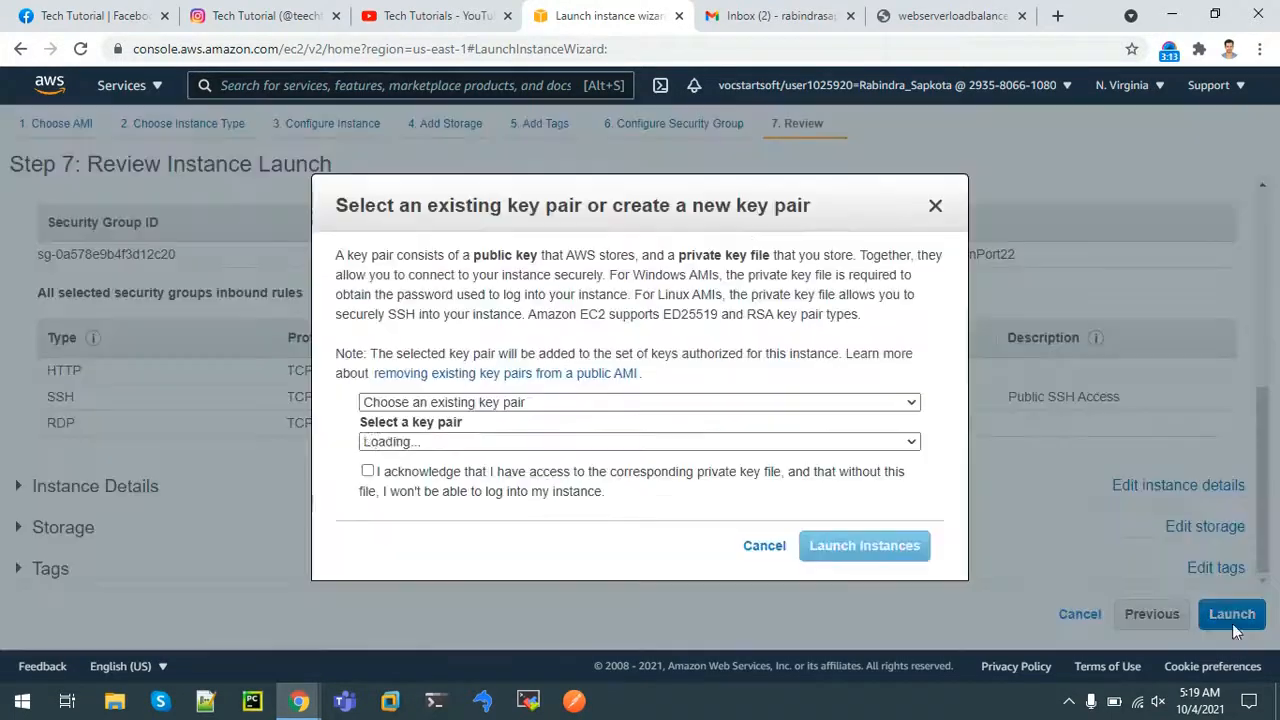
click(369, 472)
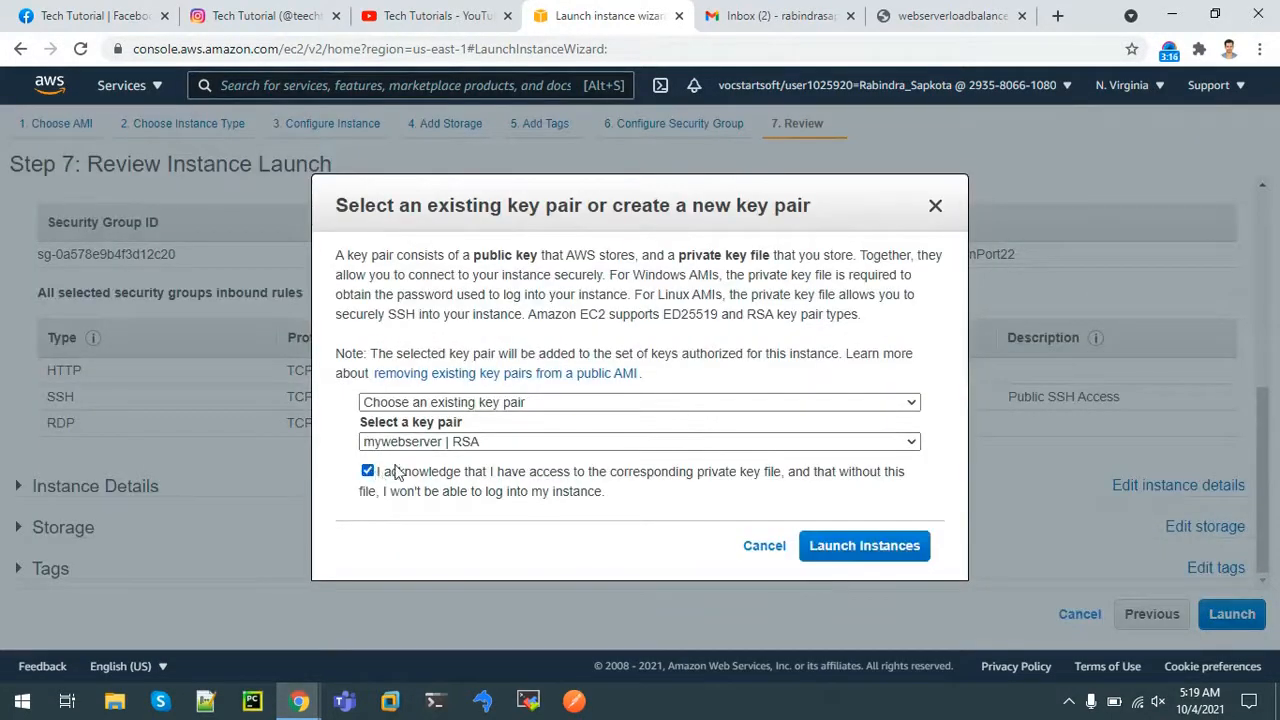
click(845, 547)
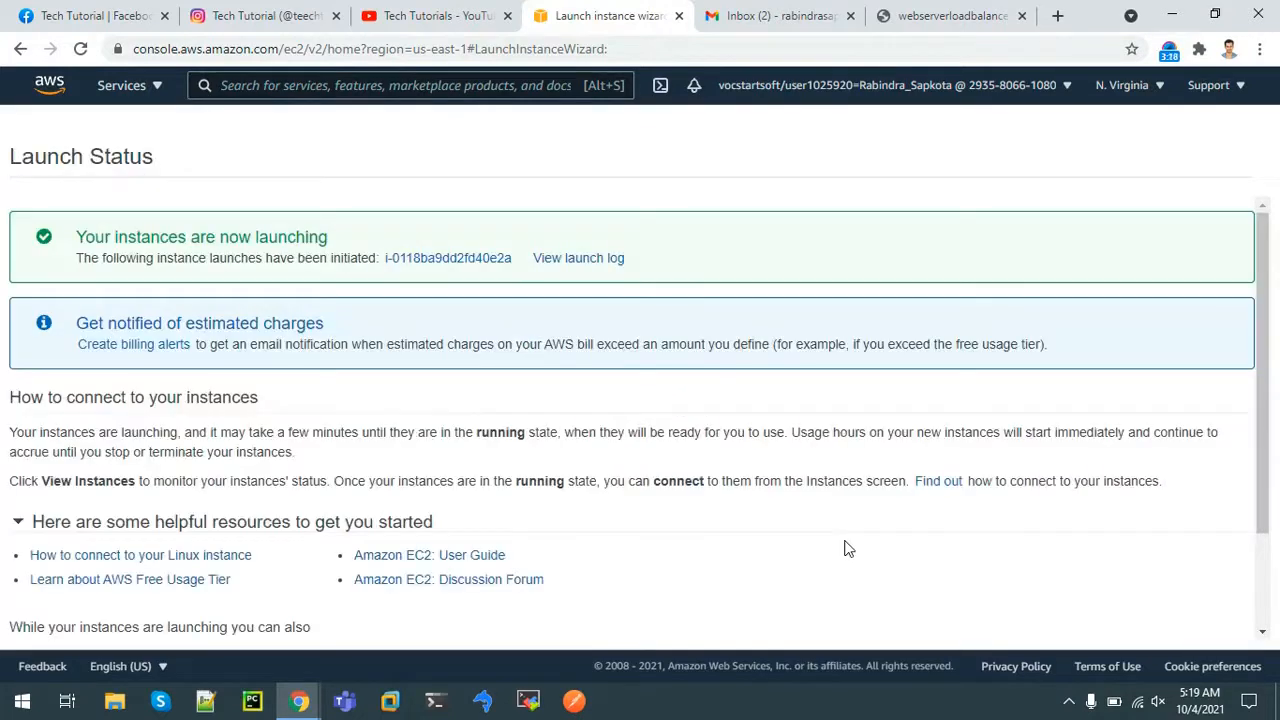
click(474, 262)
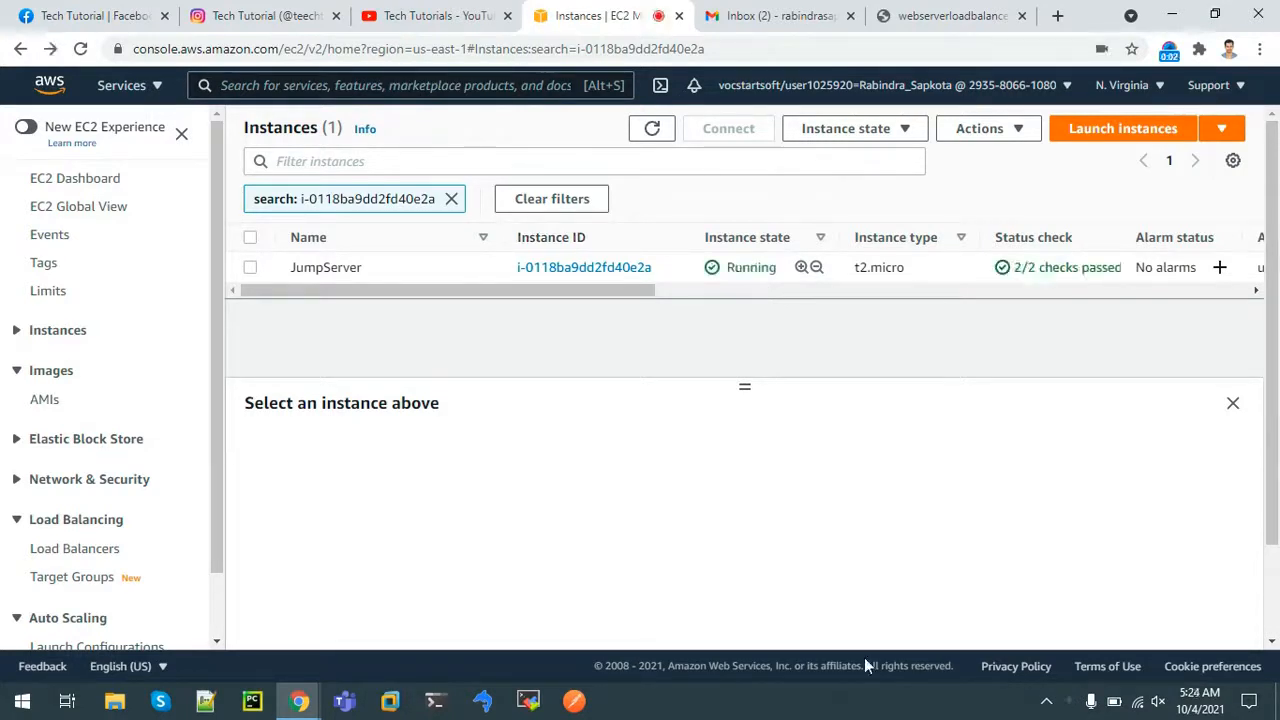
Copy the JumpServer's public IPv4 address and open its SSH client connection instructions
double_click(745, 268)
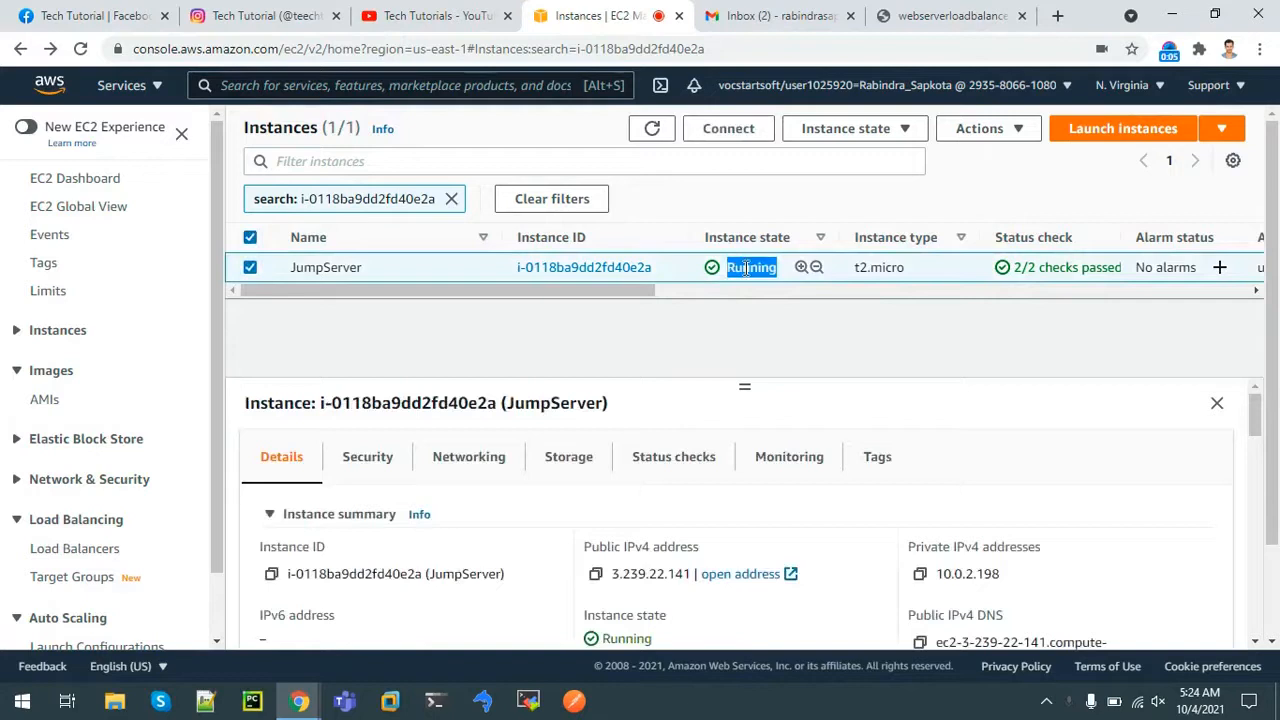
click(1042, 262)
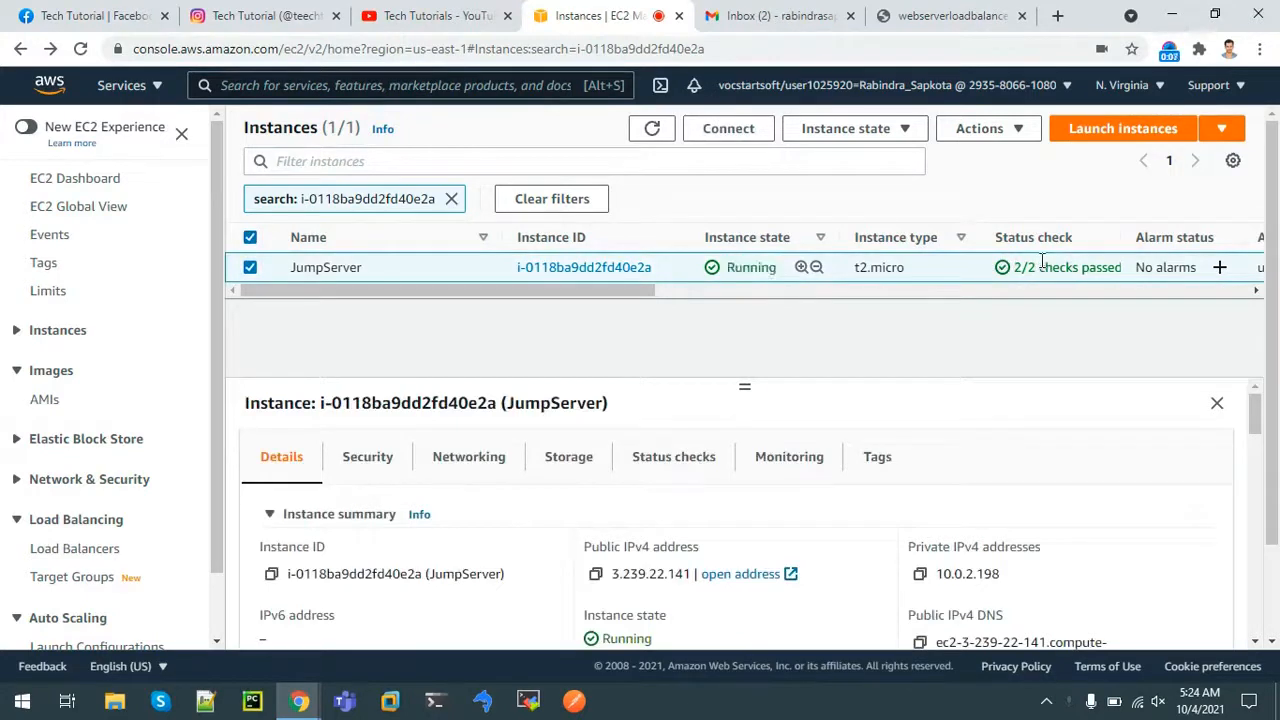
click(528, 703)
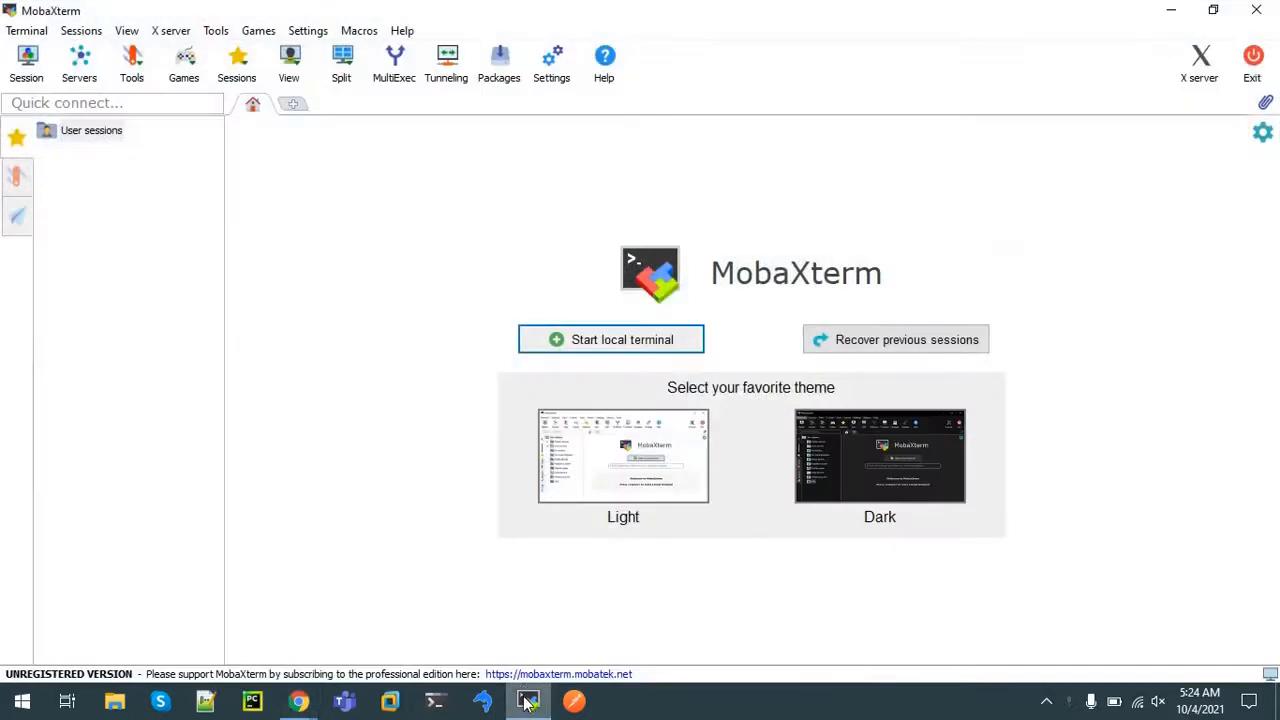
click(1157, 9)
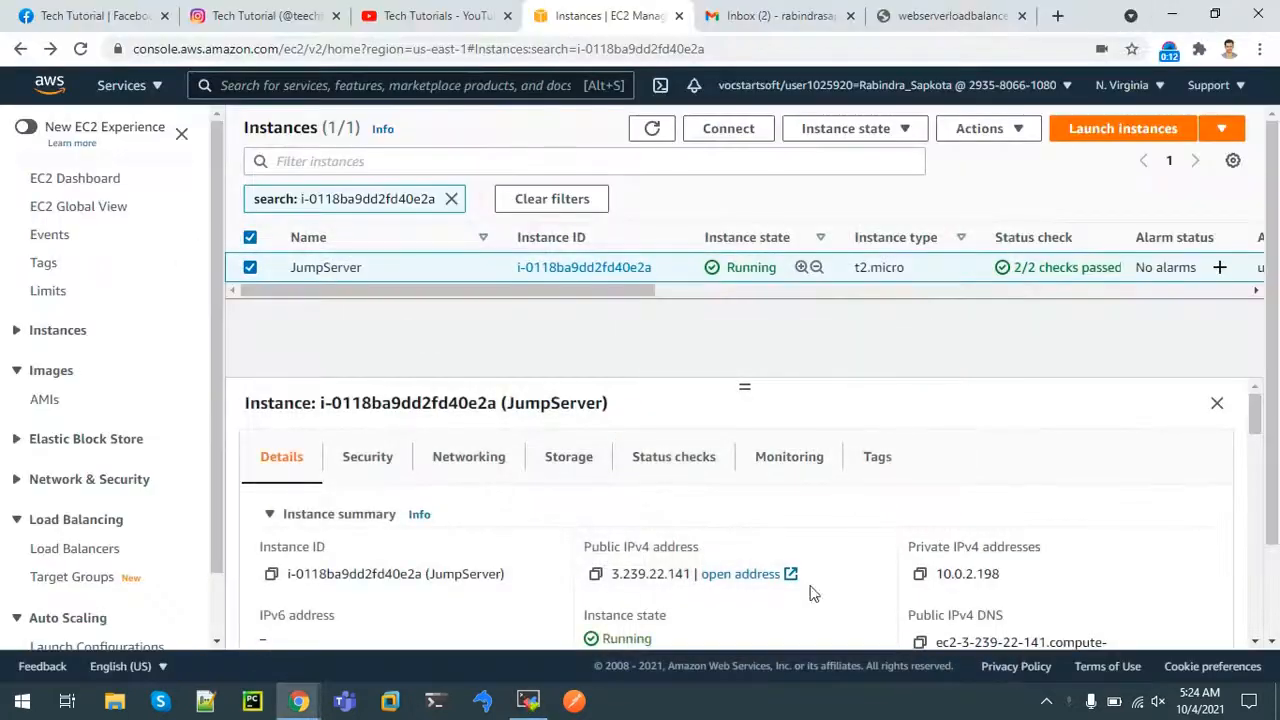
click(595, 577)
click(979, 131)
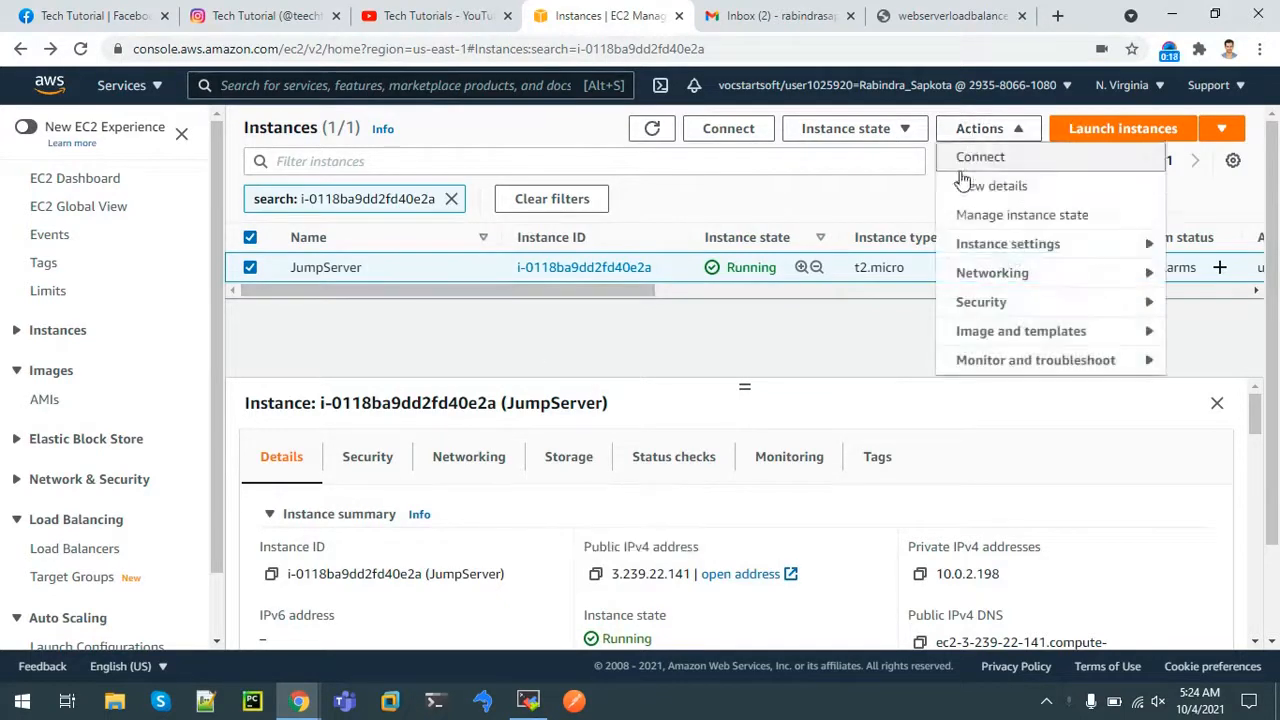
click(975, 160)
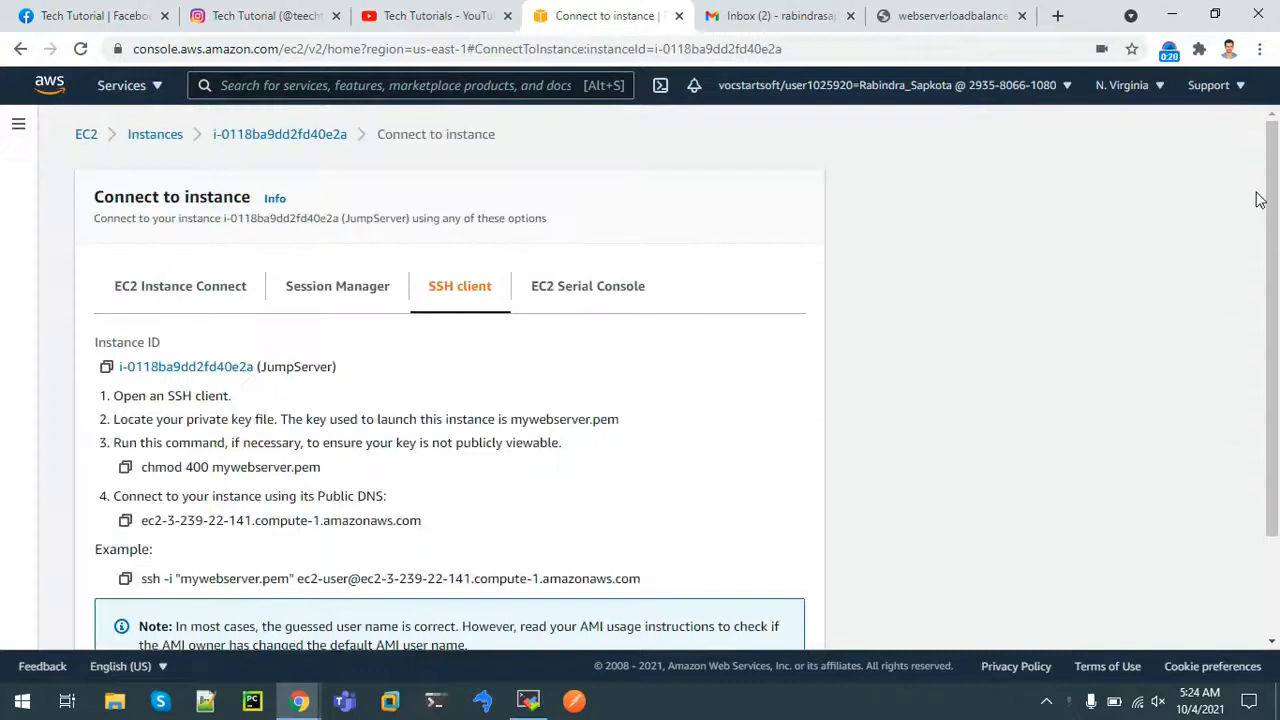
drag(1272, 200, 1275, 280)
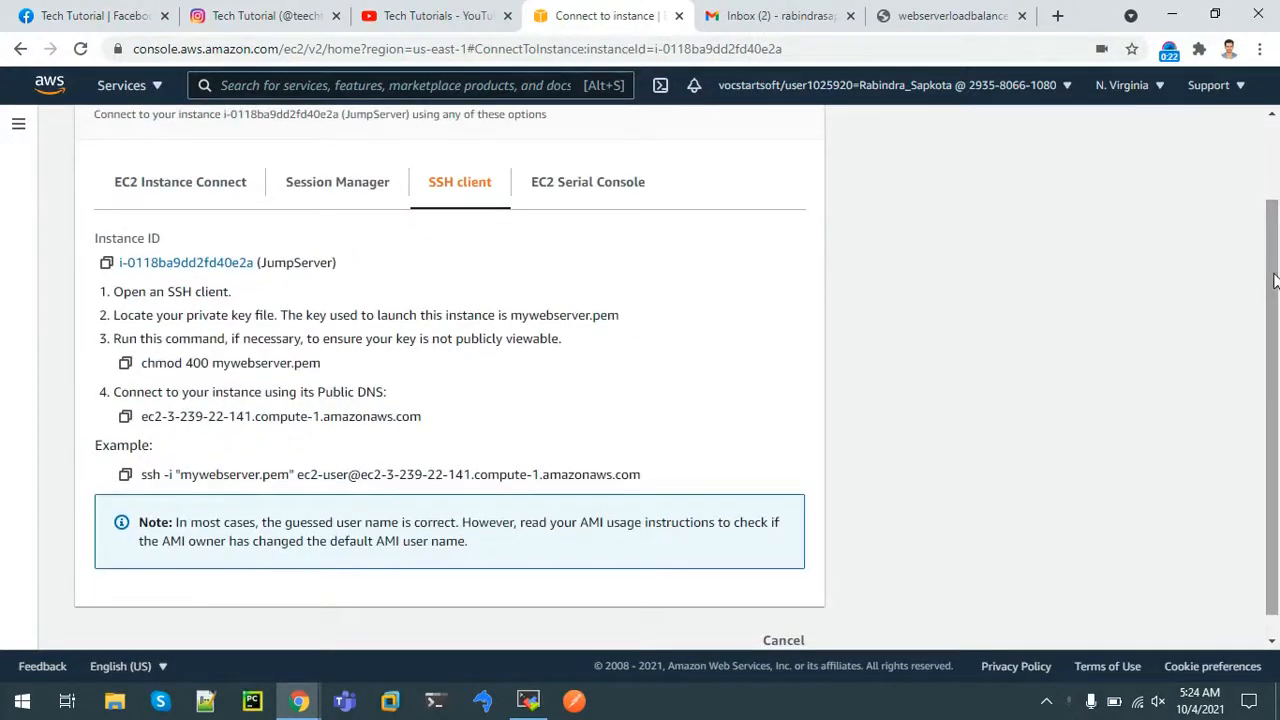
Shrink the MobaXterm window and place it beside the connection instructions
click(526, 702)
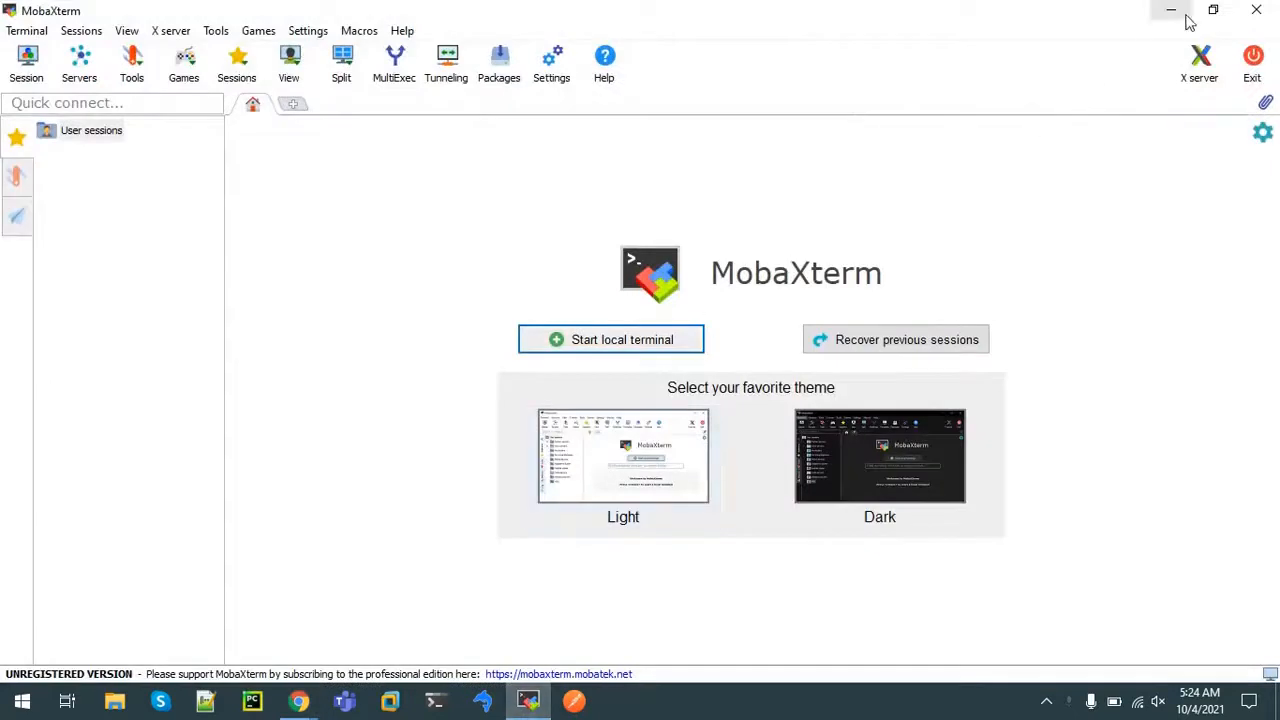
click(1213, 10)
drag(537, 112, 818, 50)
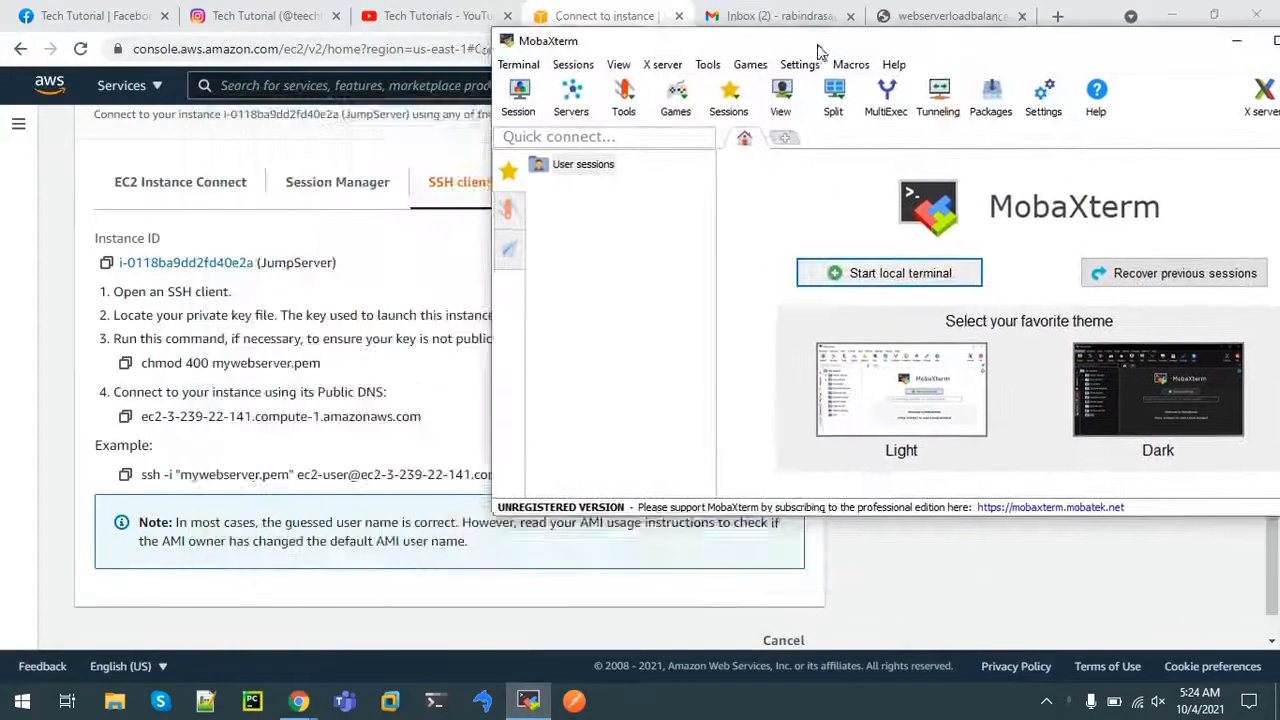
Create a new SSH session to the pasted host 3.239.22.141 with username ec2-user
click(518, 95)
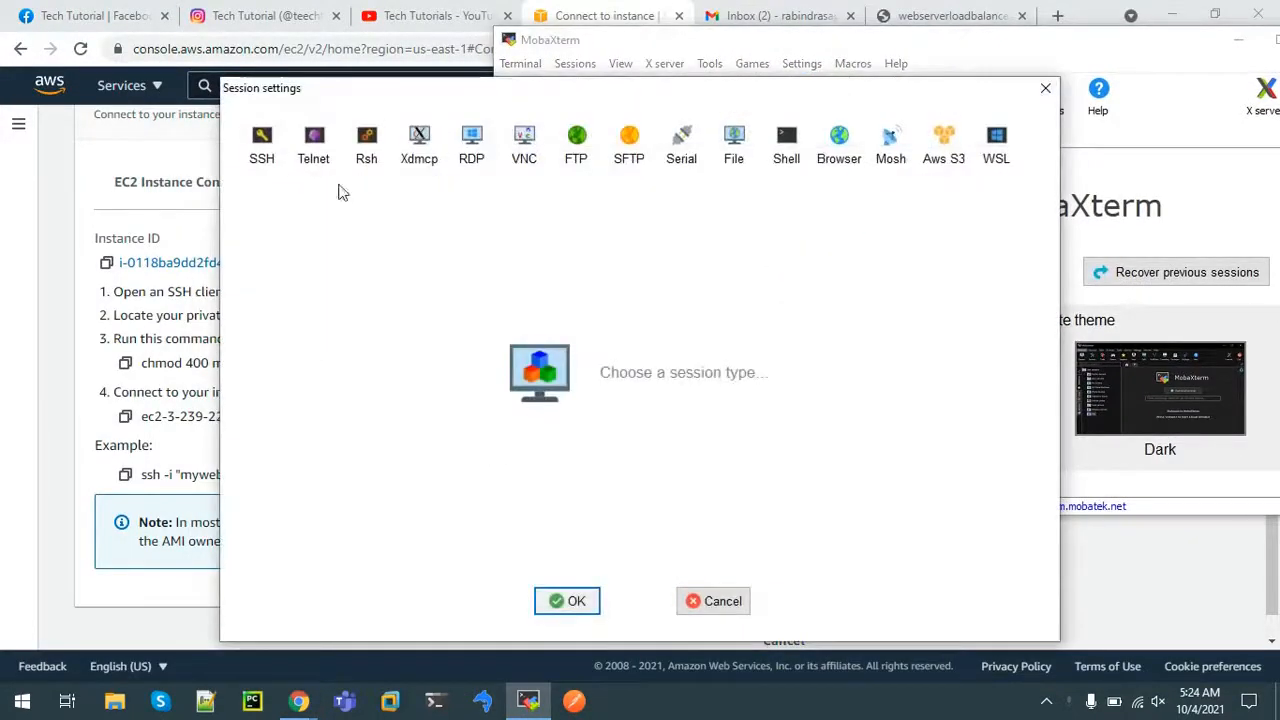
click(261, 148)
drag(445, 100, 797, 85)
key(ctrl+v)
click(873, 241)
click(1024, 240)
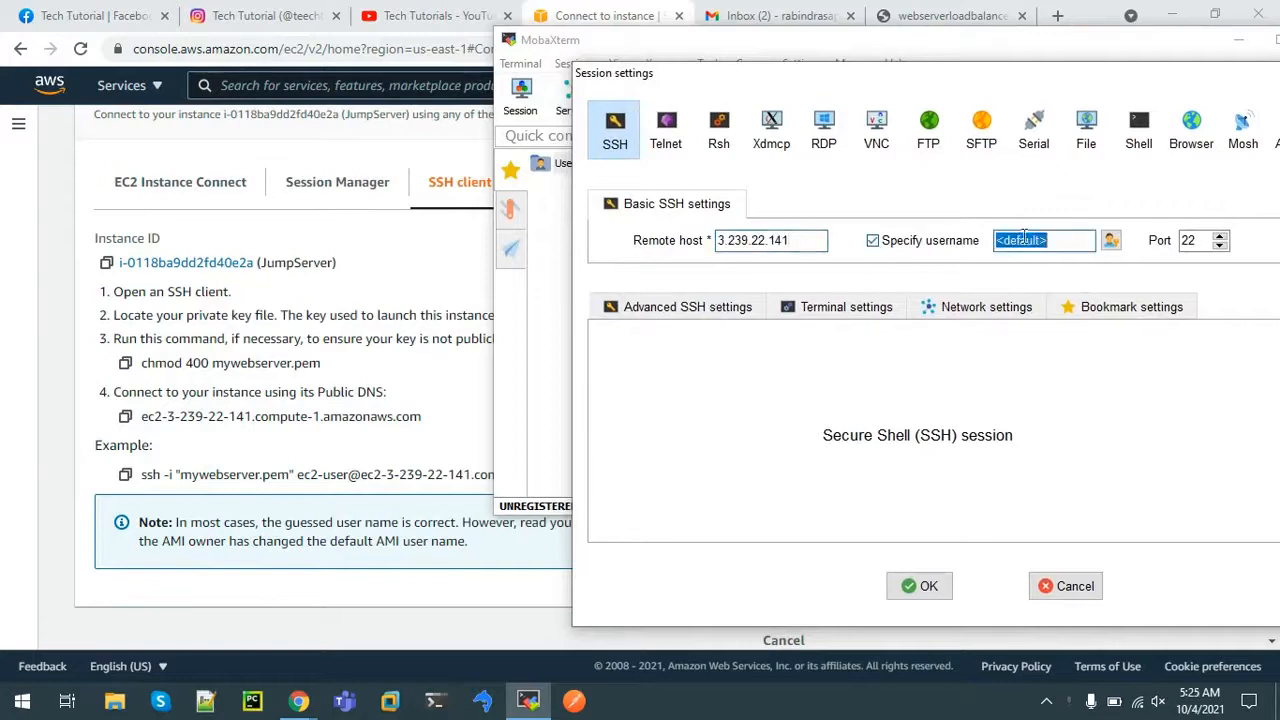
click(1057, 243)
key(BackSpace)
key(BackSpace)
key(BackSpace)
key(BackSpace)
key(BackSpace)
key(BackSpace)
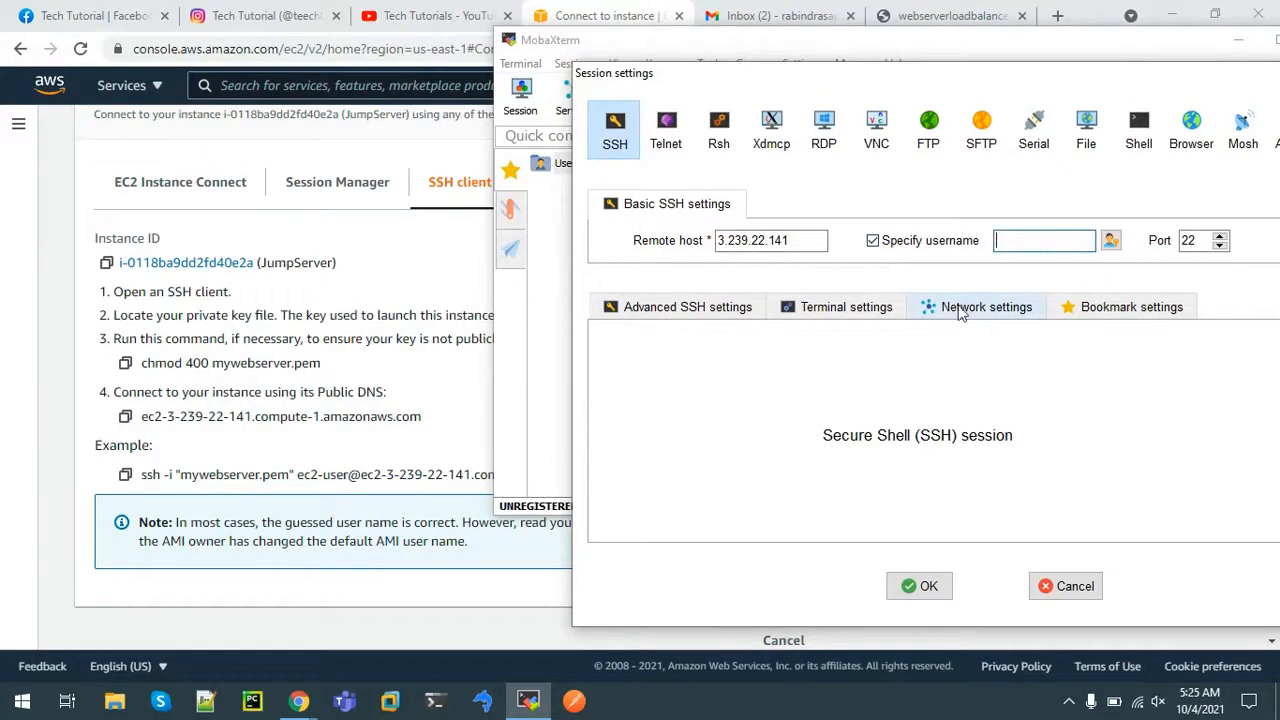
text(ec2-user)
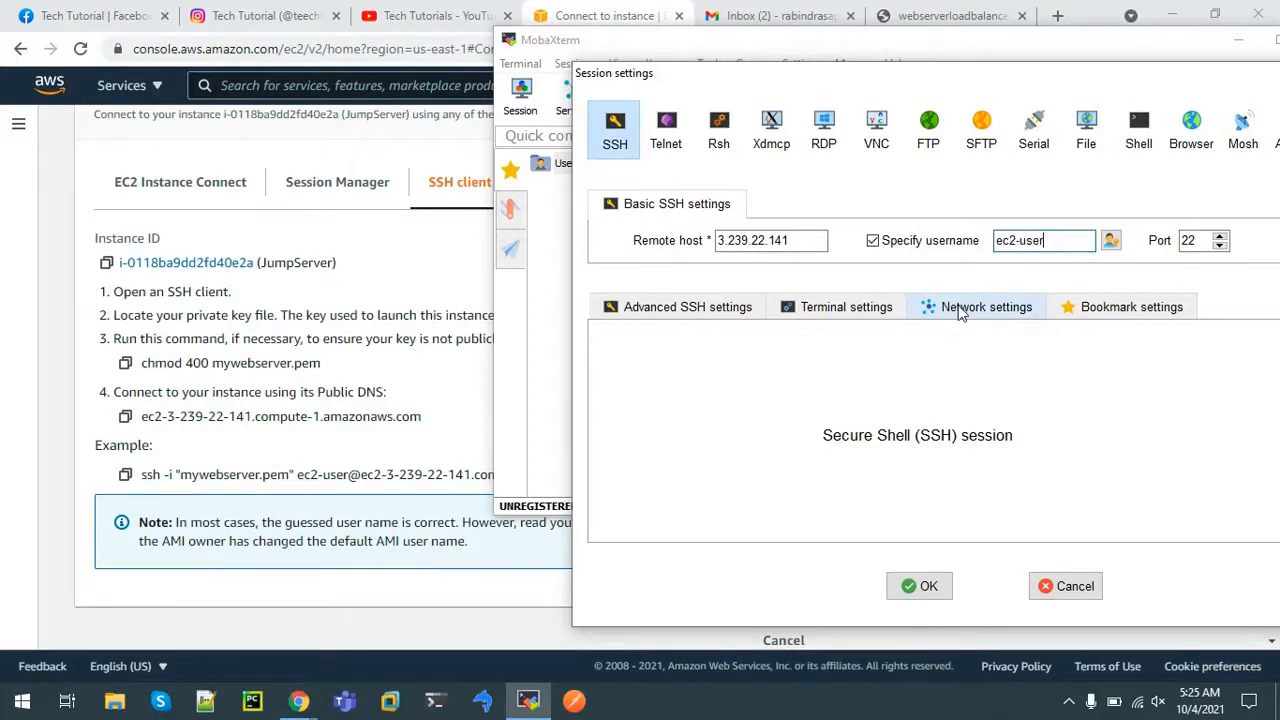
Use the mywebserver.pem private key for the session, connect, and maximize the terminal
click(716, 314)
click(666, 476)
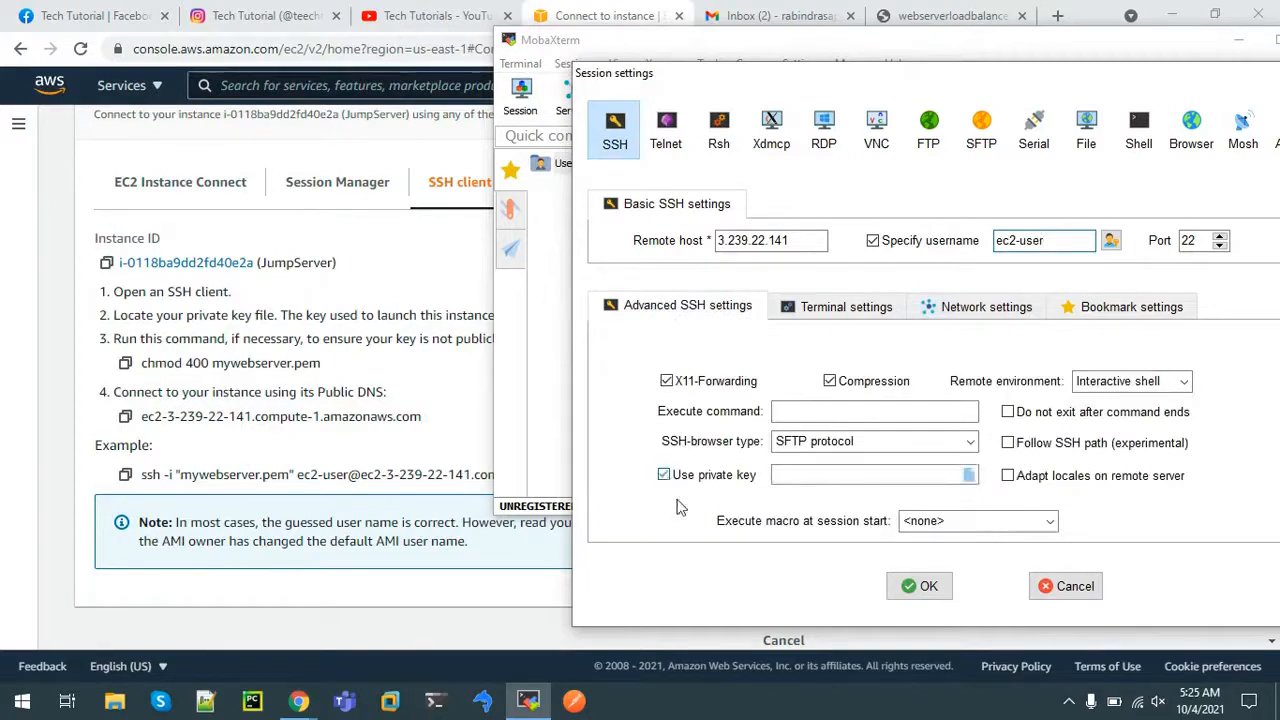
click(970, 472)
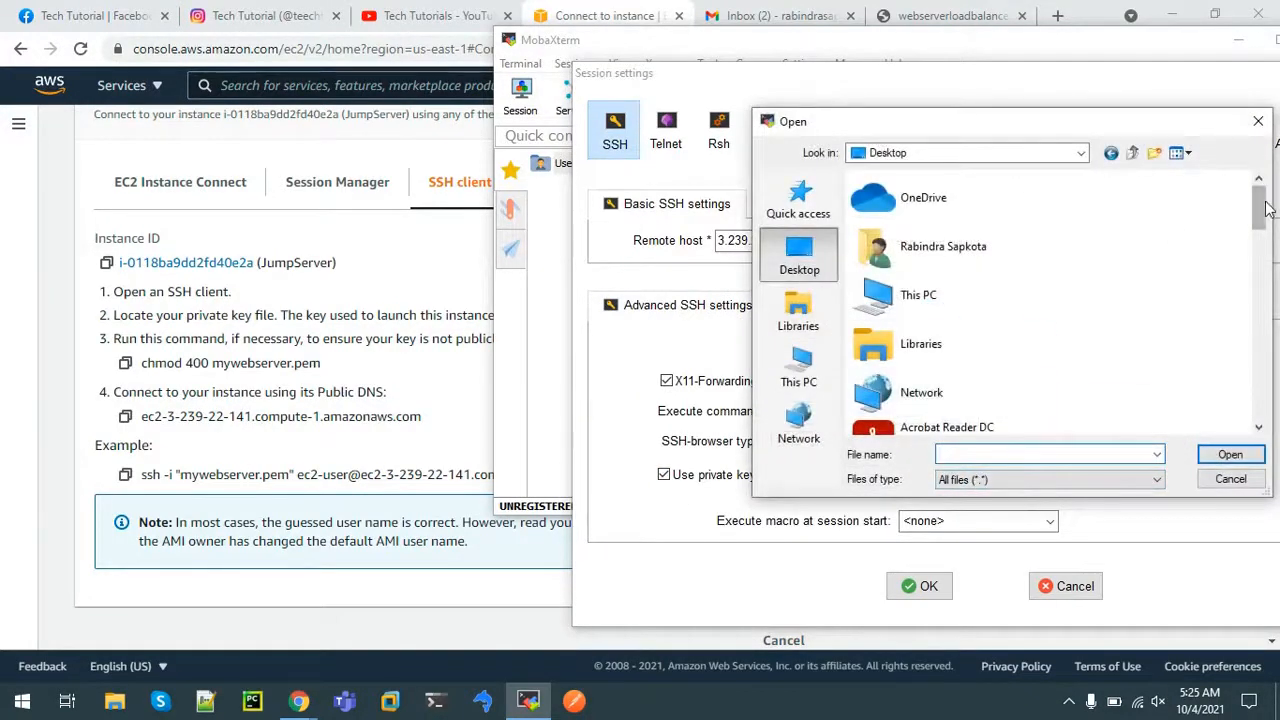
drag(1259, 208, 1277, 388)
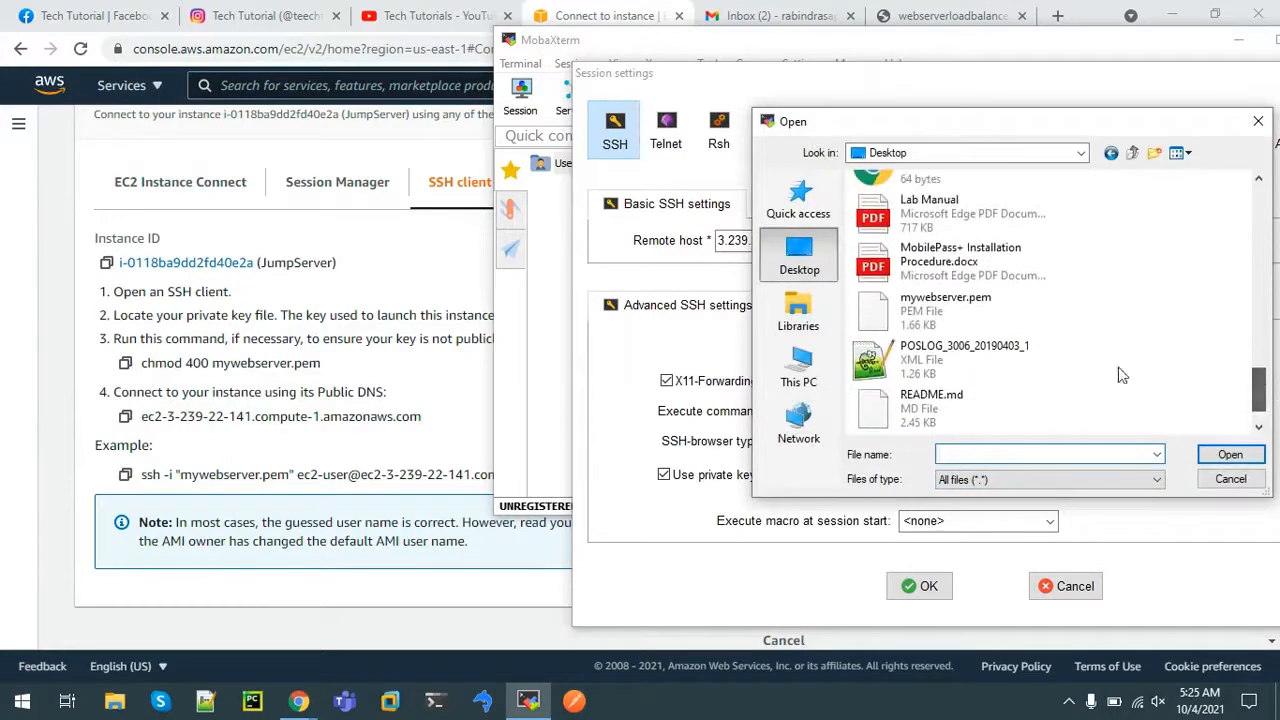
click(985, 320)
click(1230, 454)
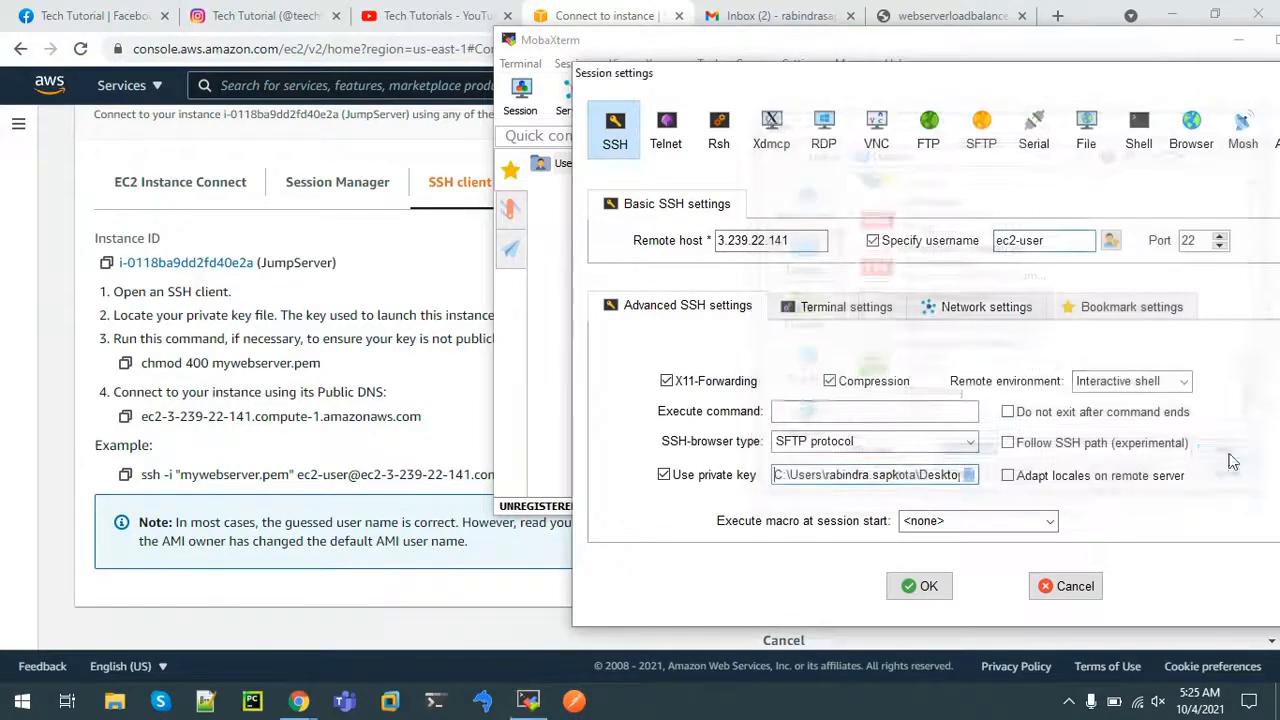
click(922, 590)
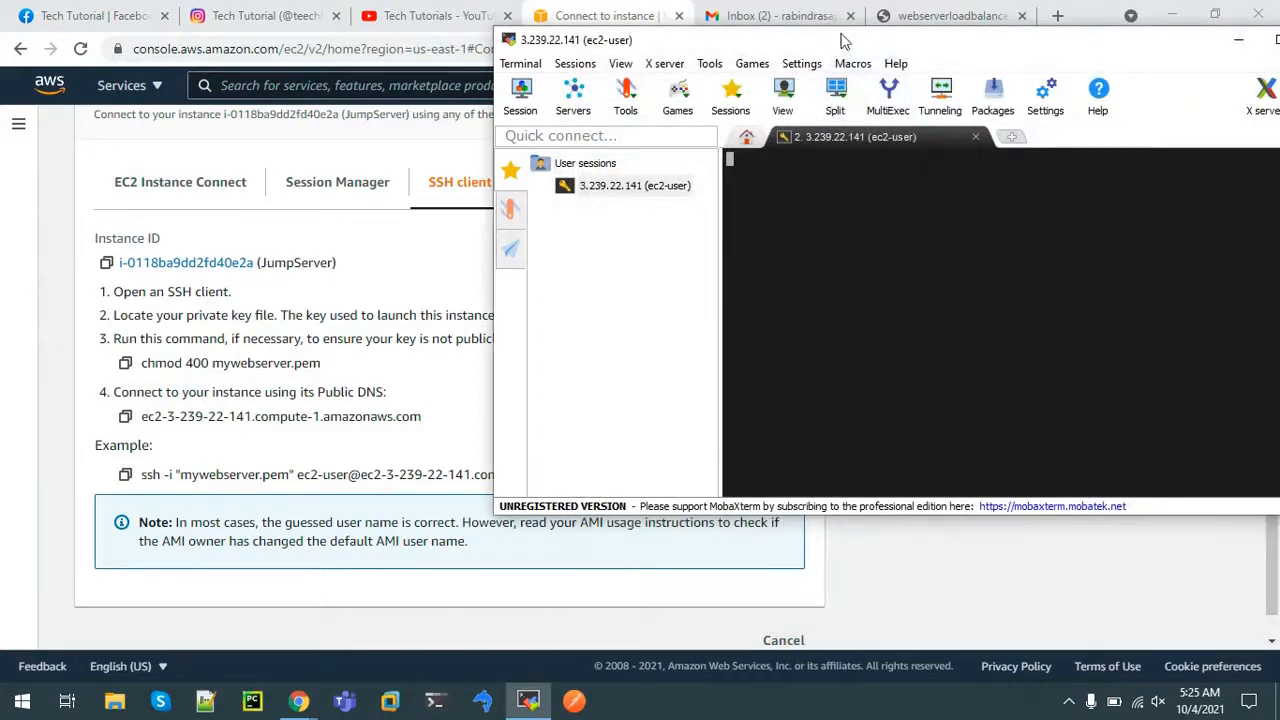
drag(807, 41, 563, 56)
click(1047, 56)
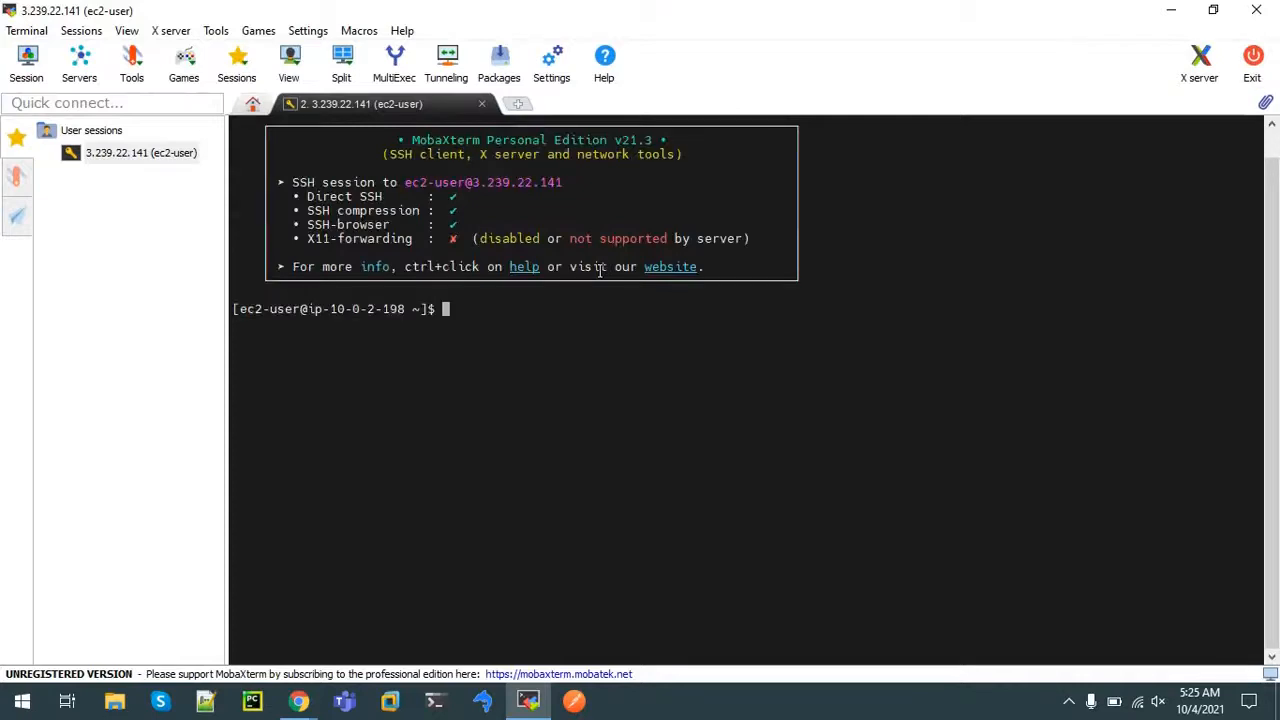
Clear the terminal and switch to root with sudo su
text(c)
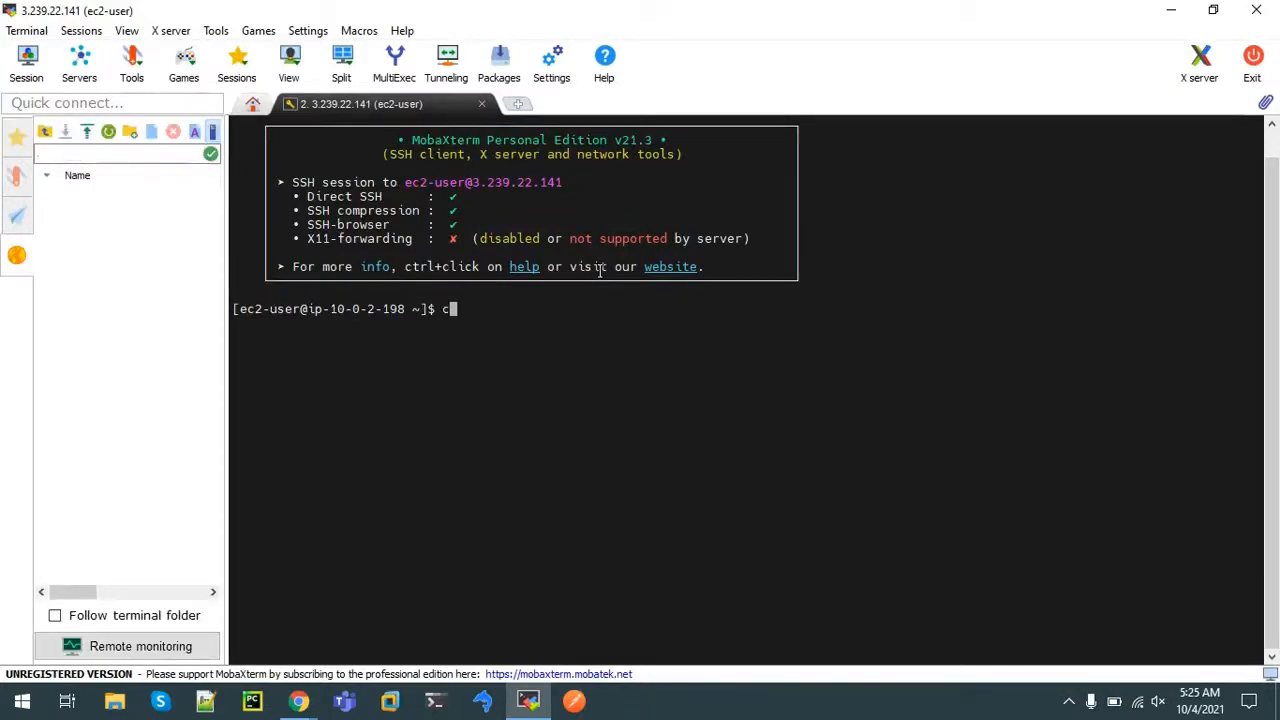
text(lear)
key(Return)
text(su)
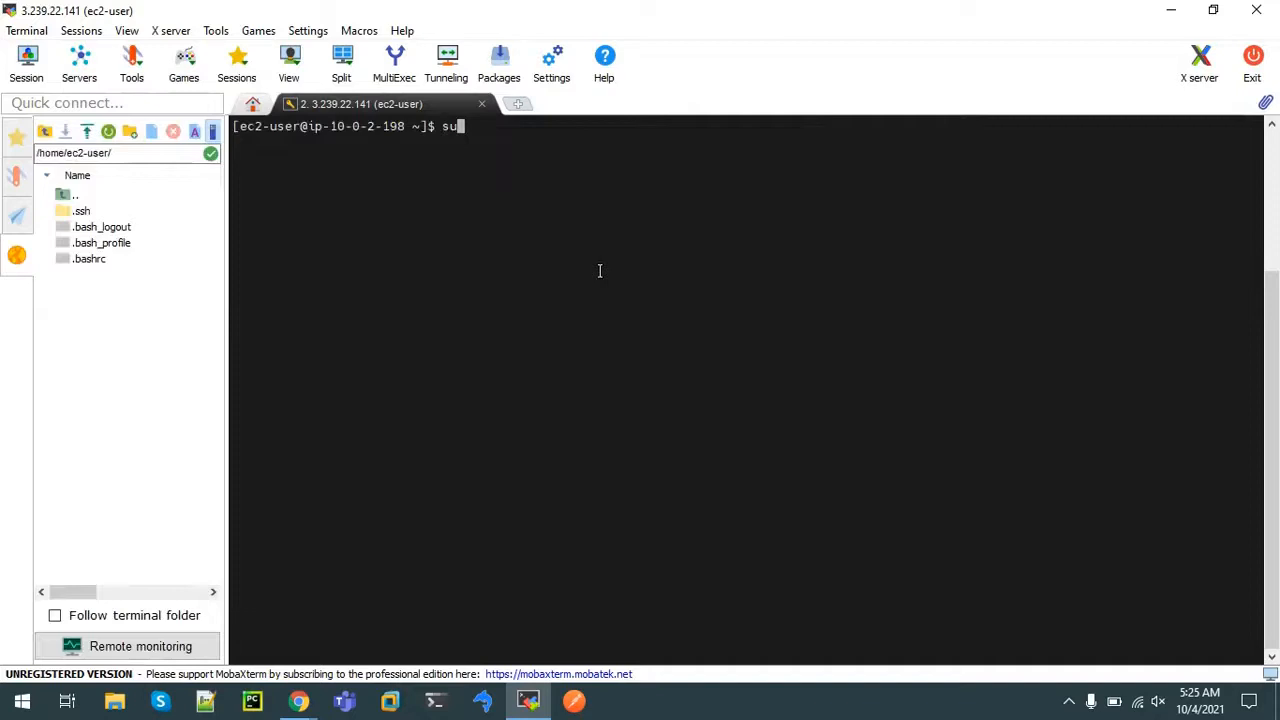
text(do su)
key(Return)
List the current folder with ls and open the Desktop folder in File Explorer
text(ls)
key(Return)
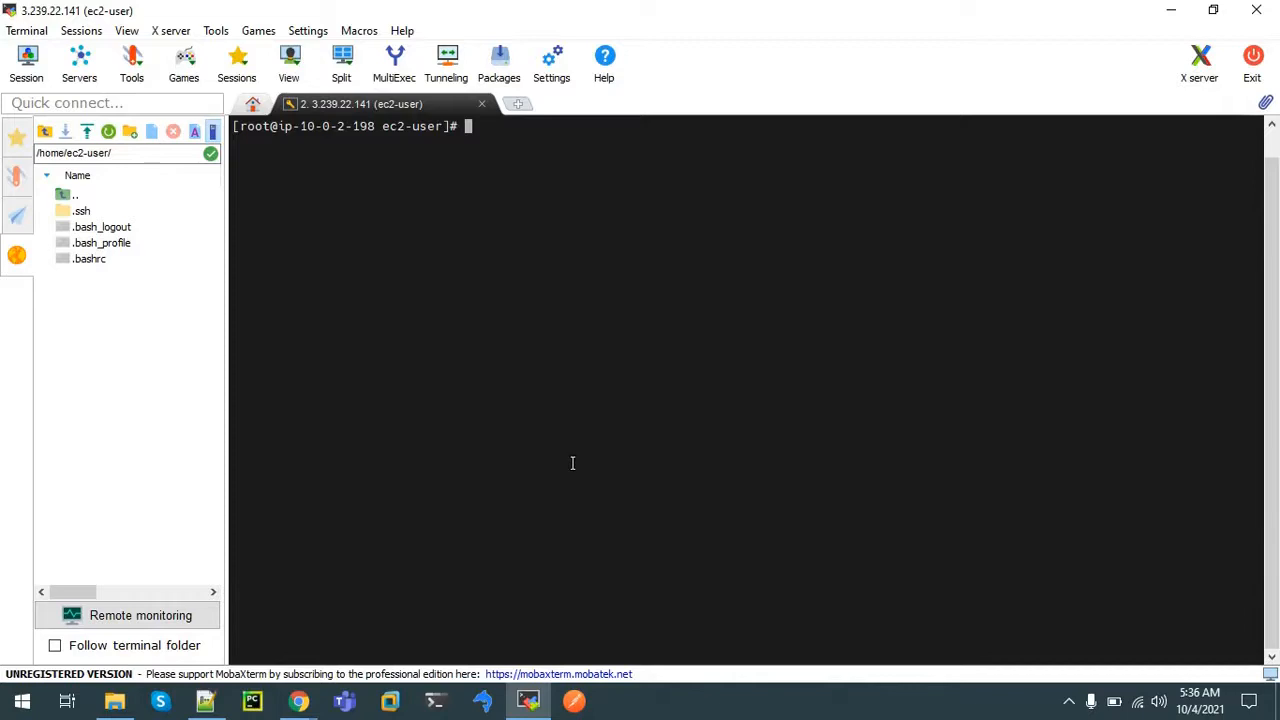
click(114, 700)
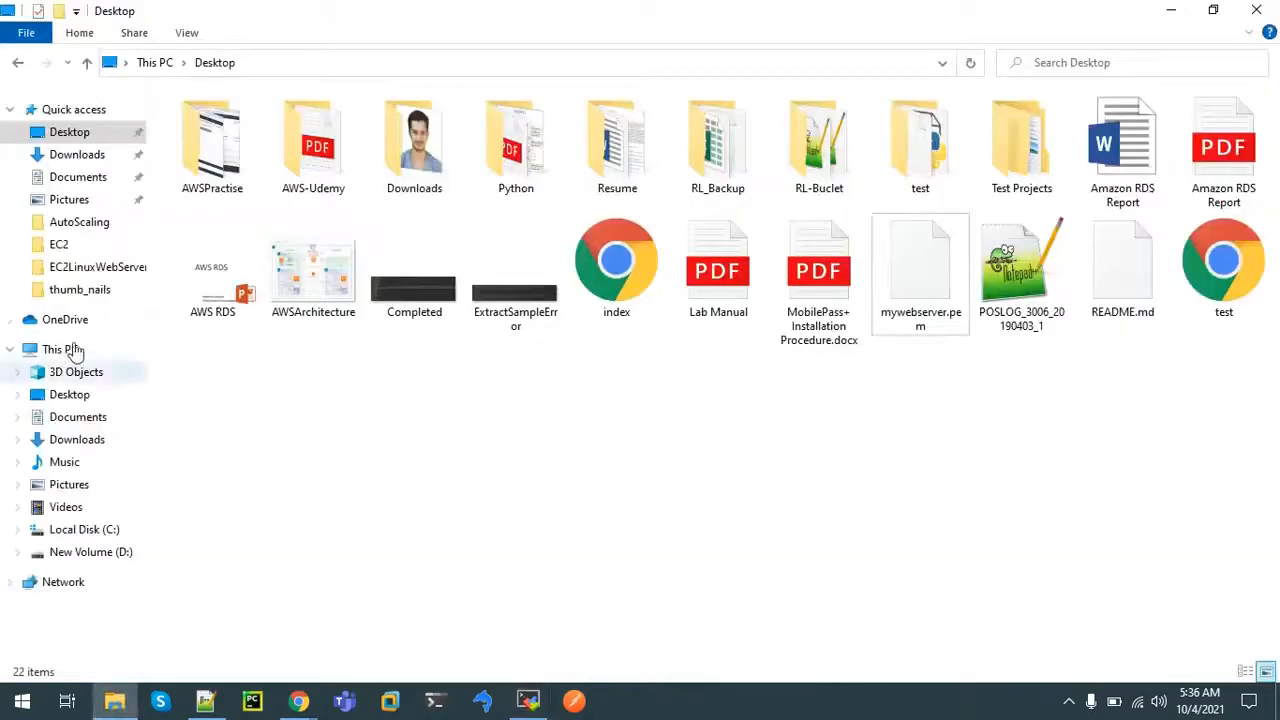
Open mywebserver.pem from the Desktop in Notepad++ beside a shrunken terminal
right_click(906, 295)
click(960, 318)
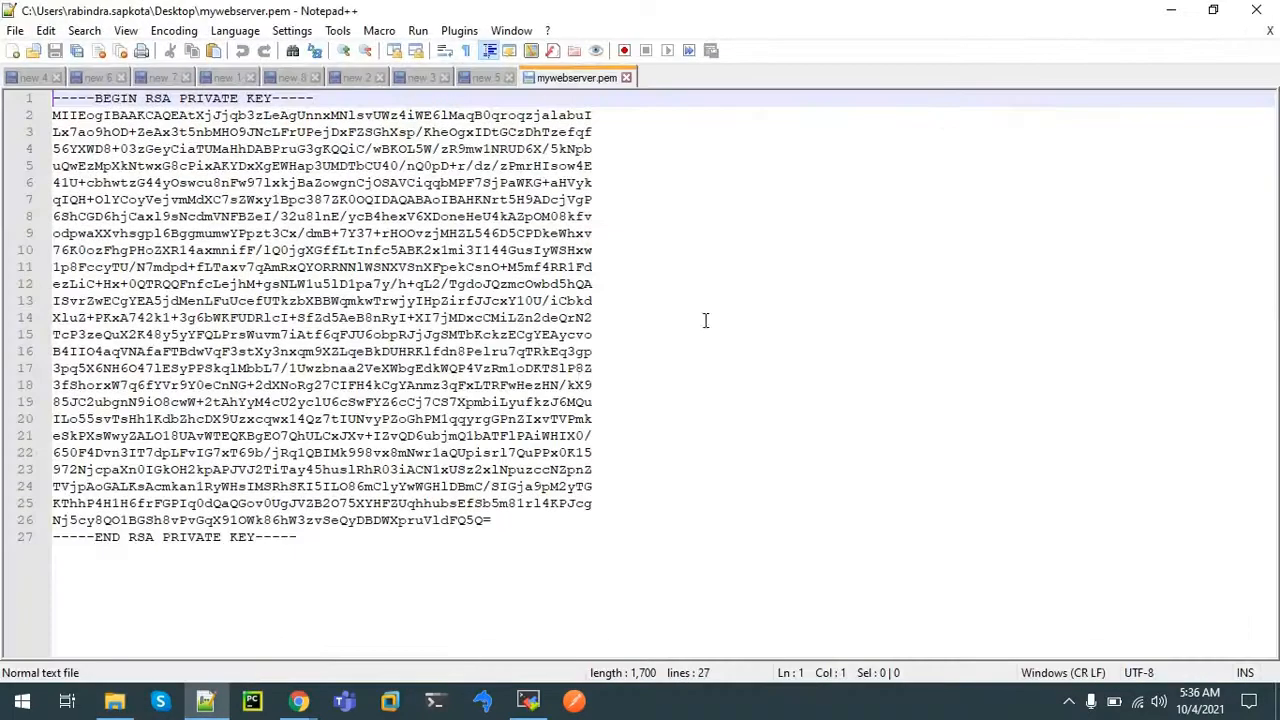
click(528, 700)
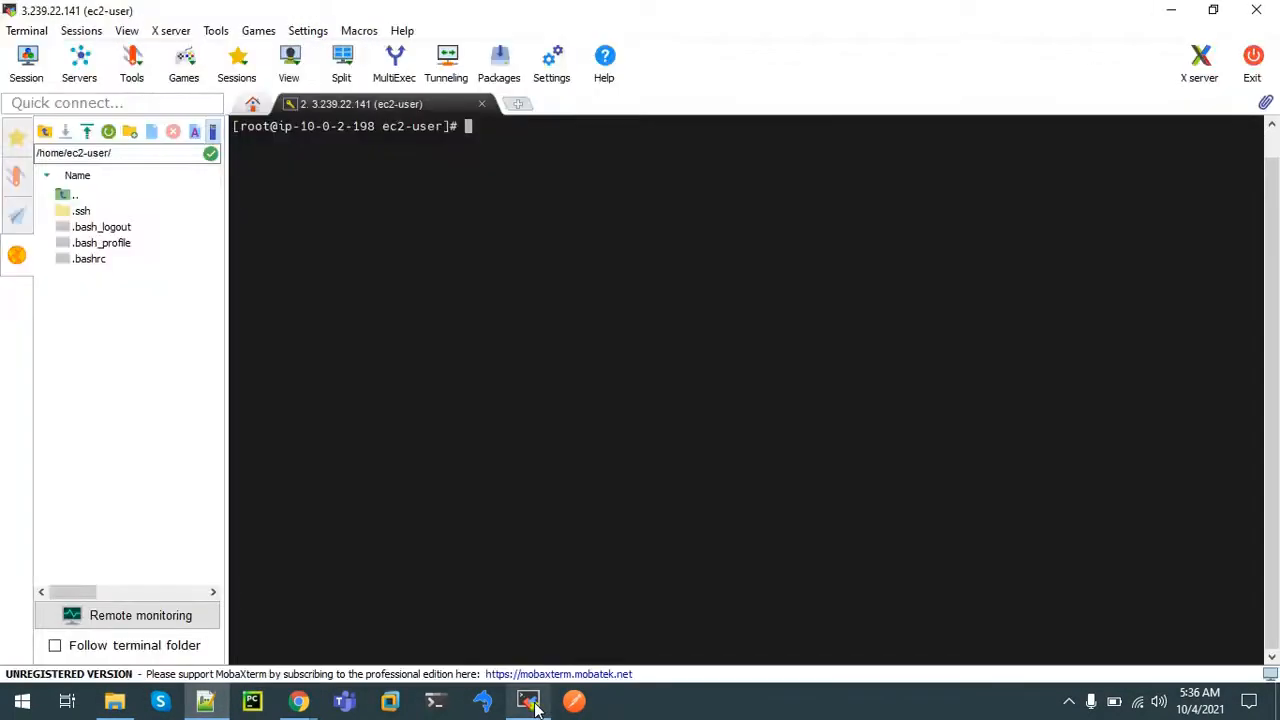
click(1213, 10)
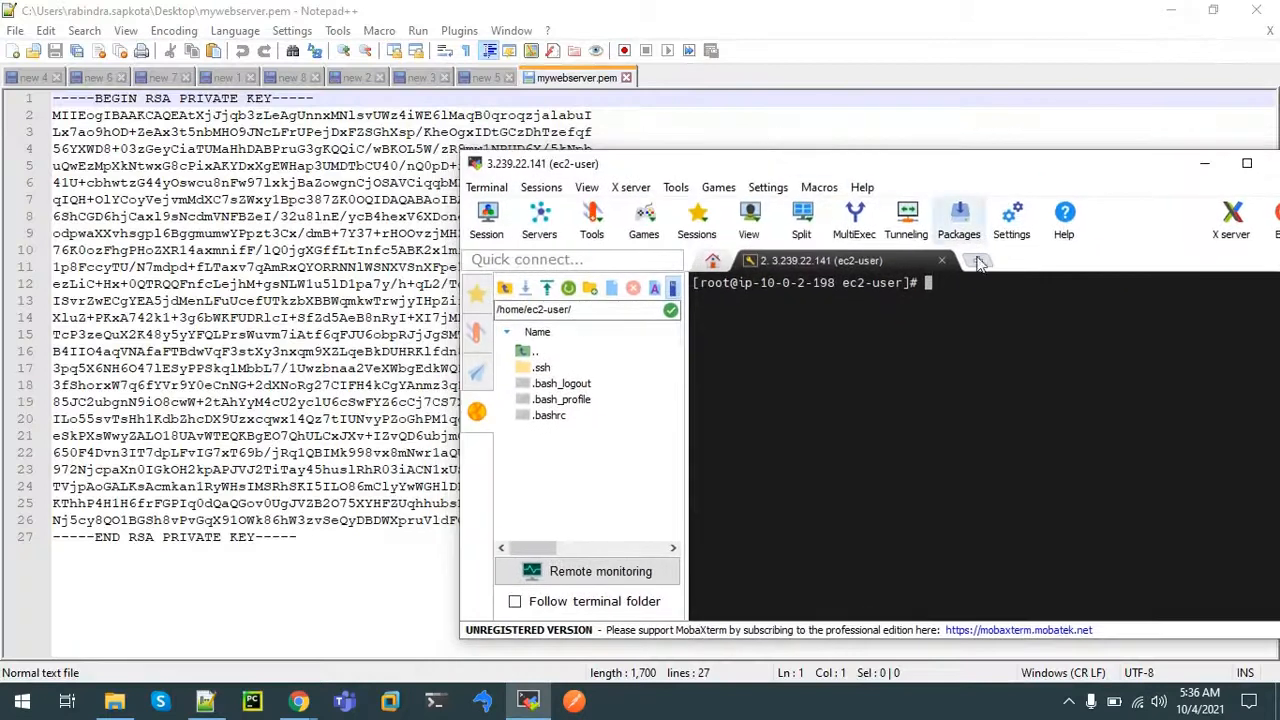
Start a new mywebserver.pem file in vi on the JumpServer
text(vi )
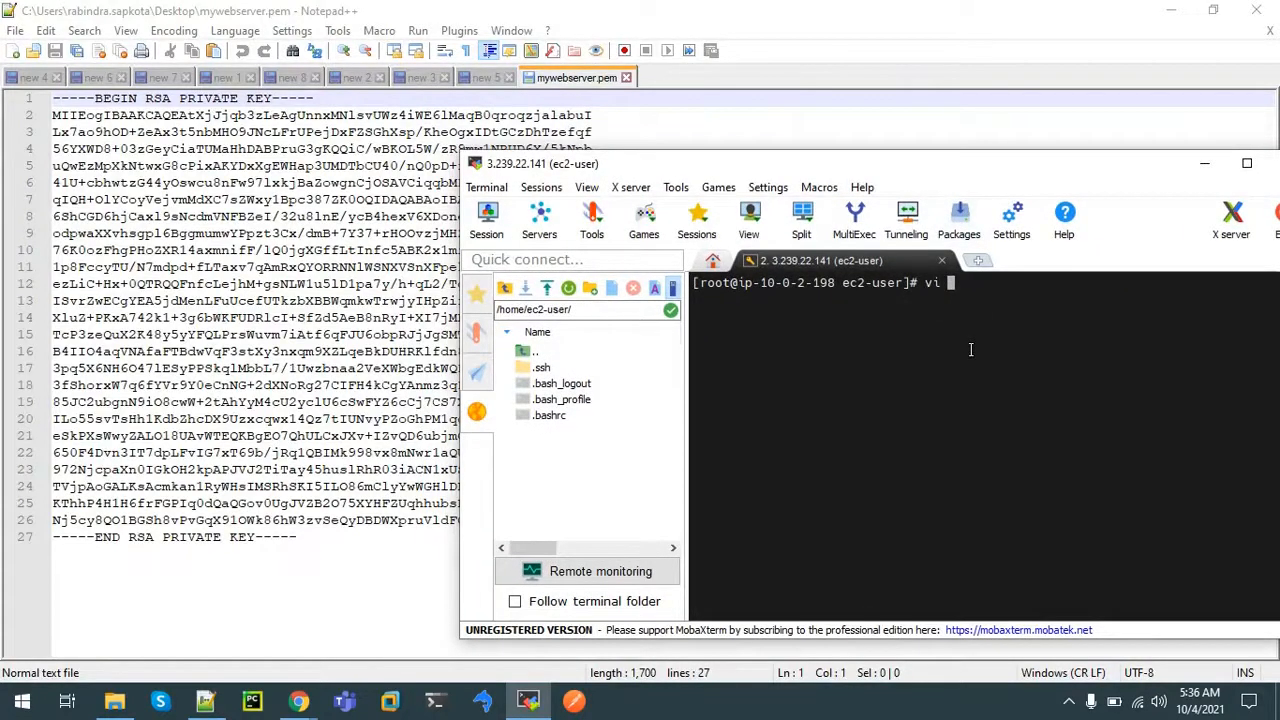
text(mywebser)
key(BackSpace)
text(rver.pem)
key(Return)
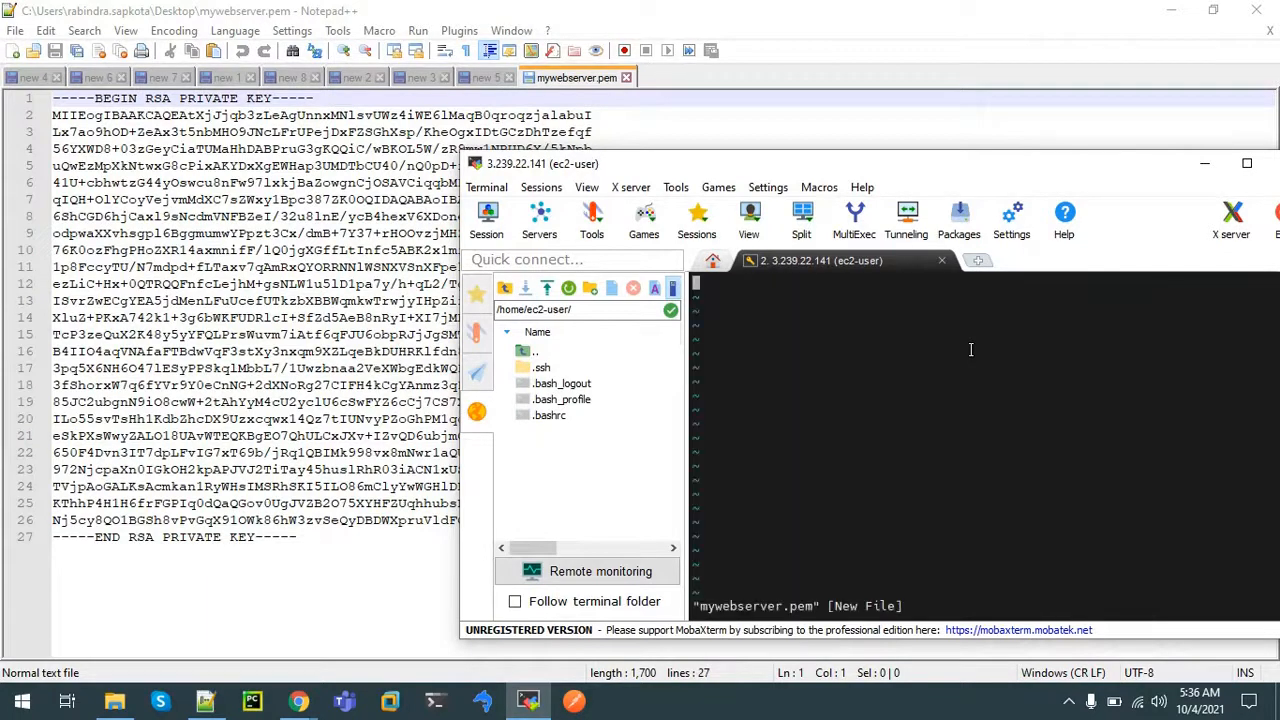
Paste the private key from Notepad++ into the file, save with :wq, and maximize the terminal
click(236, 540)
key(ctrl+a)
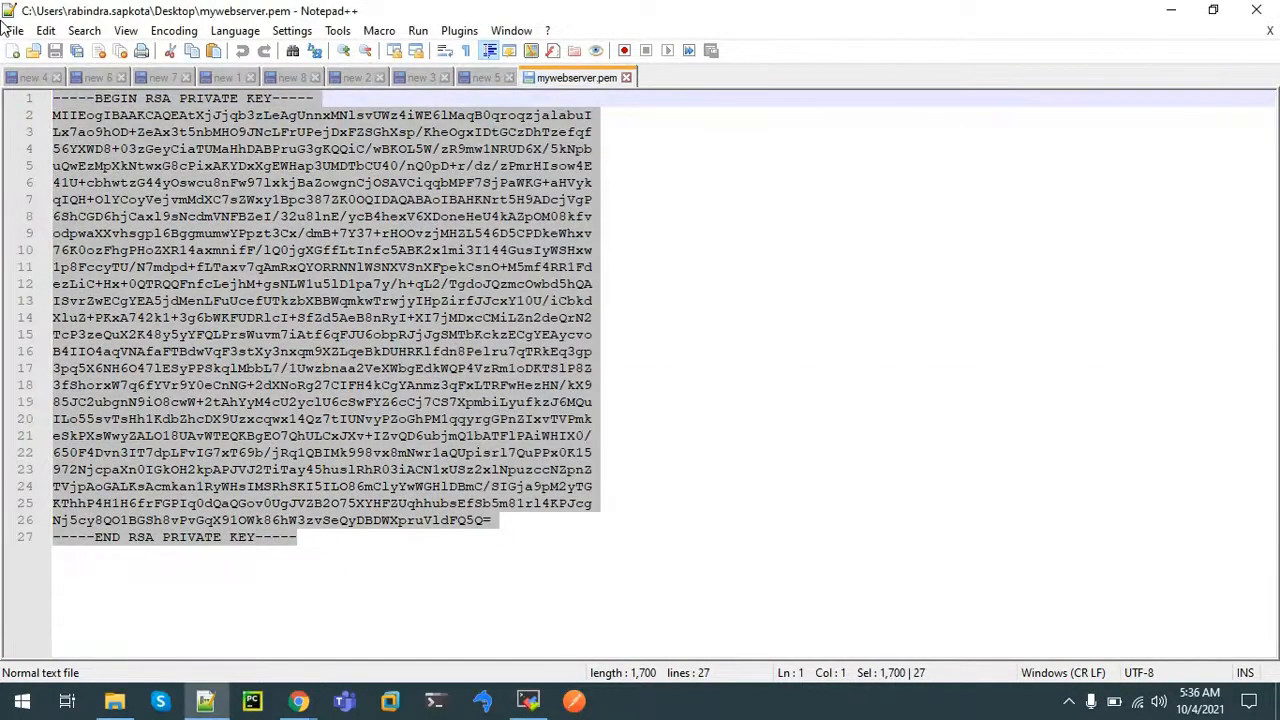
click(528, 701)
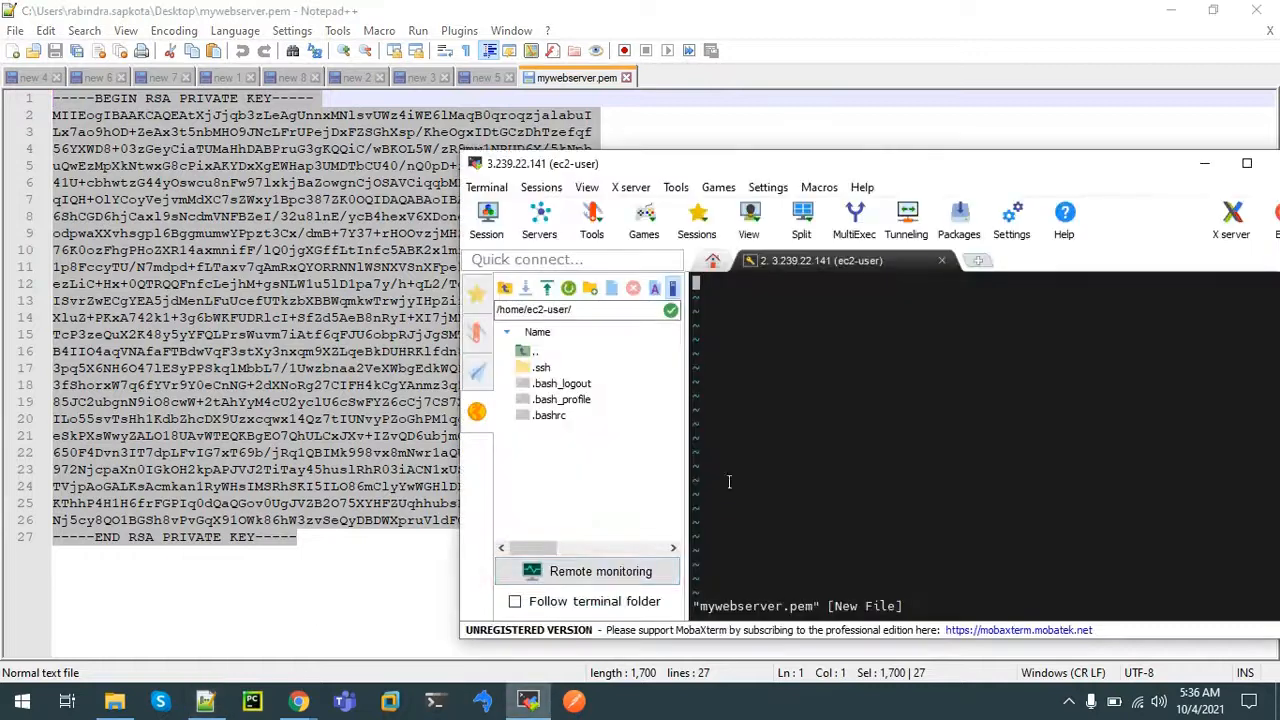
right_click(788, 448)
click(814, 516)
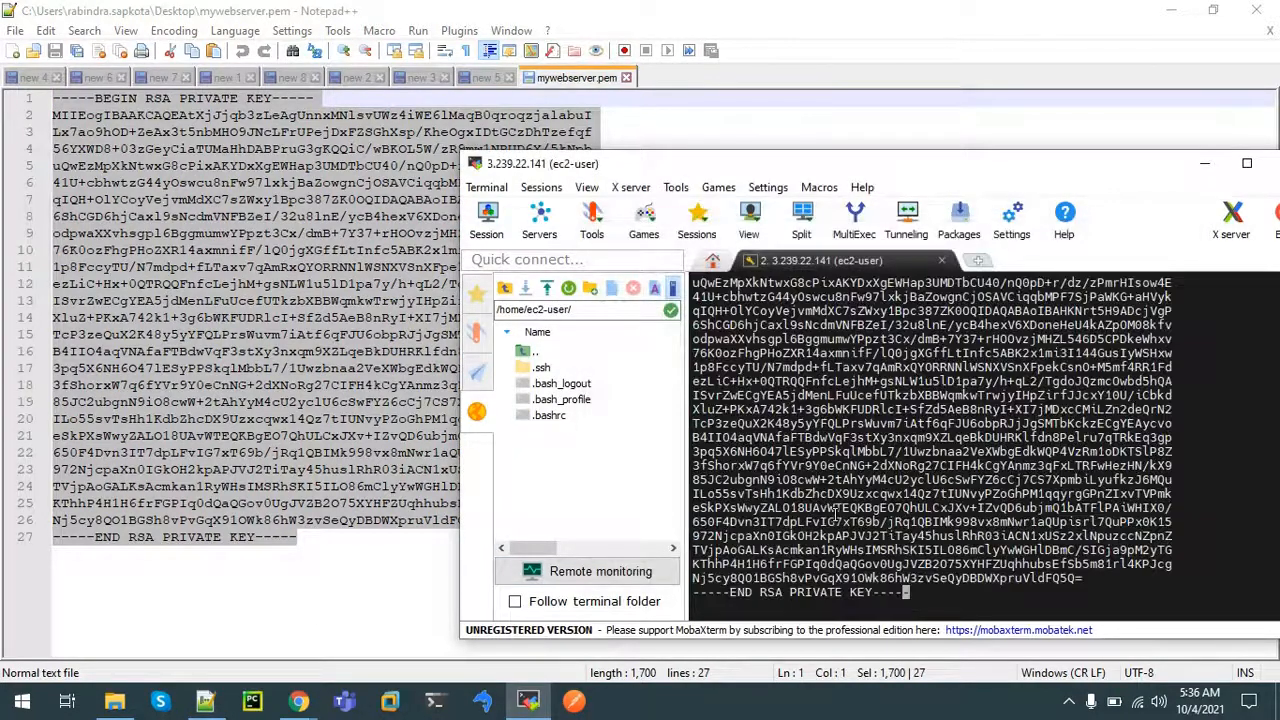
key(Escape)
text(:wq)
key(Return)
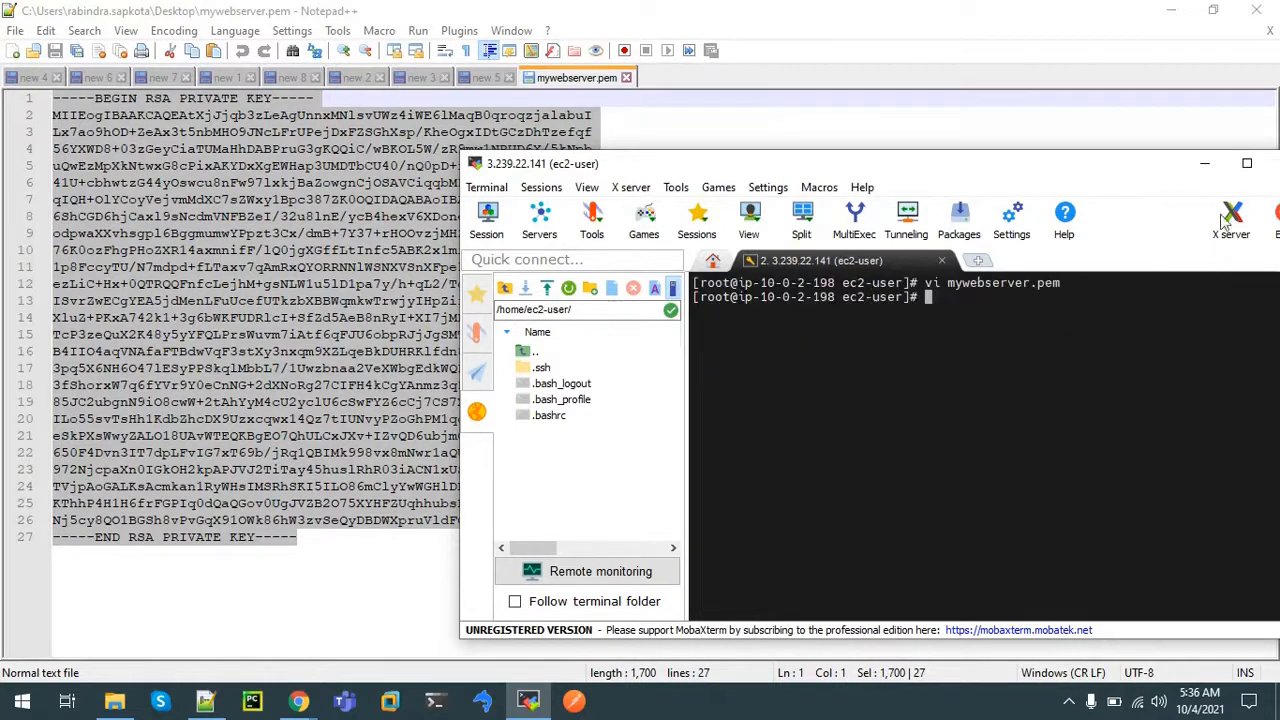
click(1247, 163)
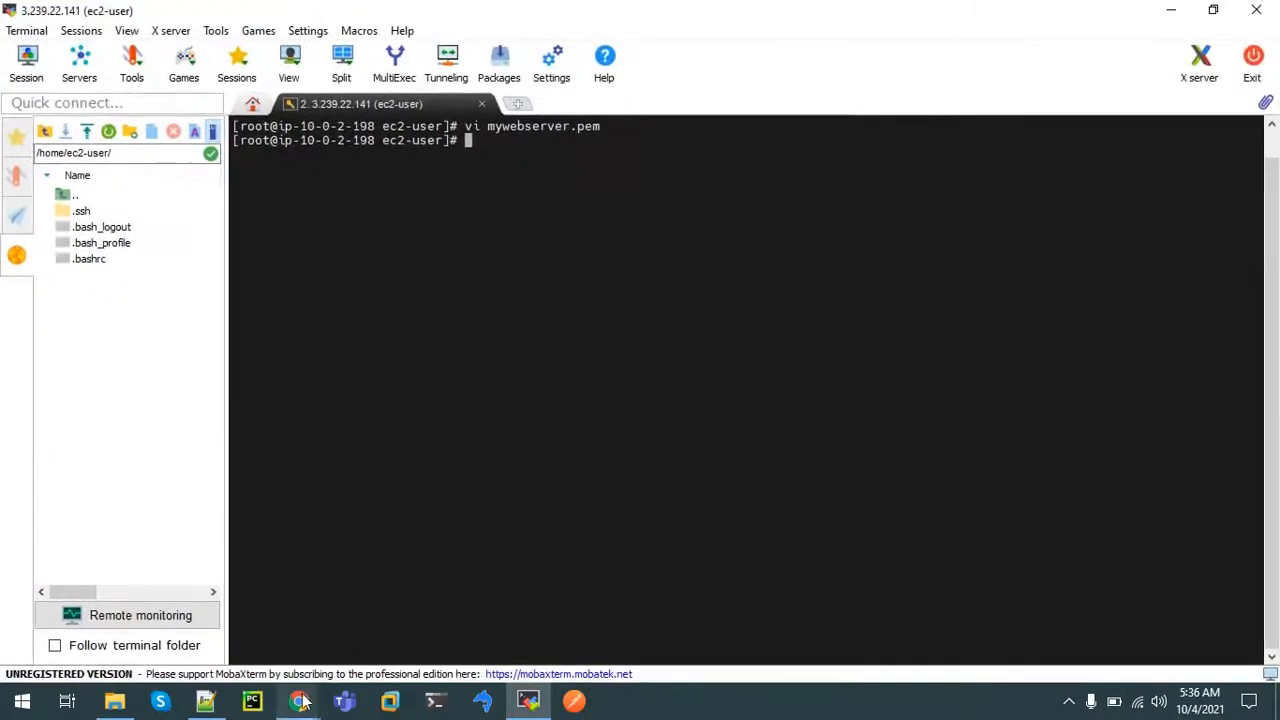
Copy the chmod 400 command from WebServer's SSH client instructions and run it on the JumpServer
mouse_move(299, 701)
click(210, 625)
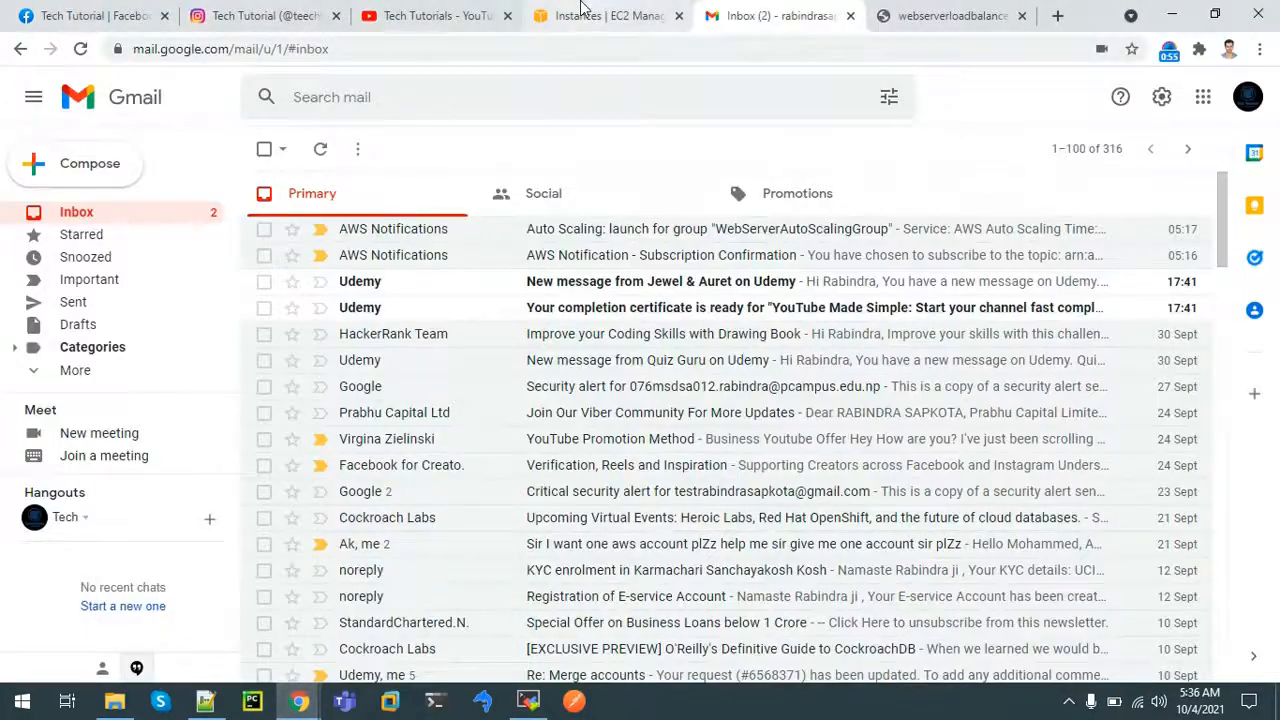
click(608, 15)
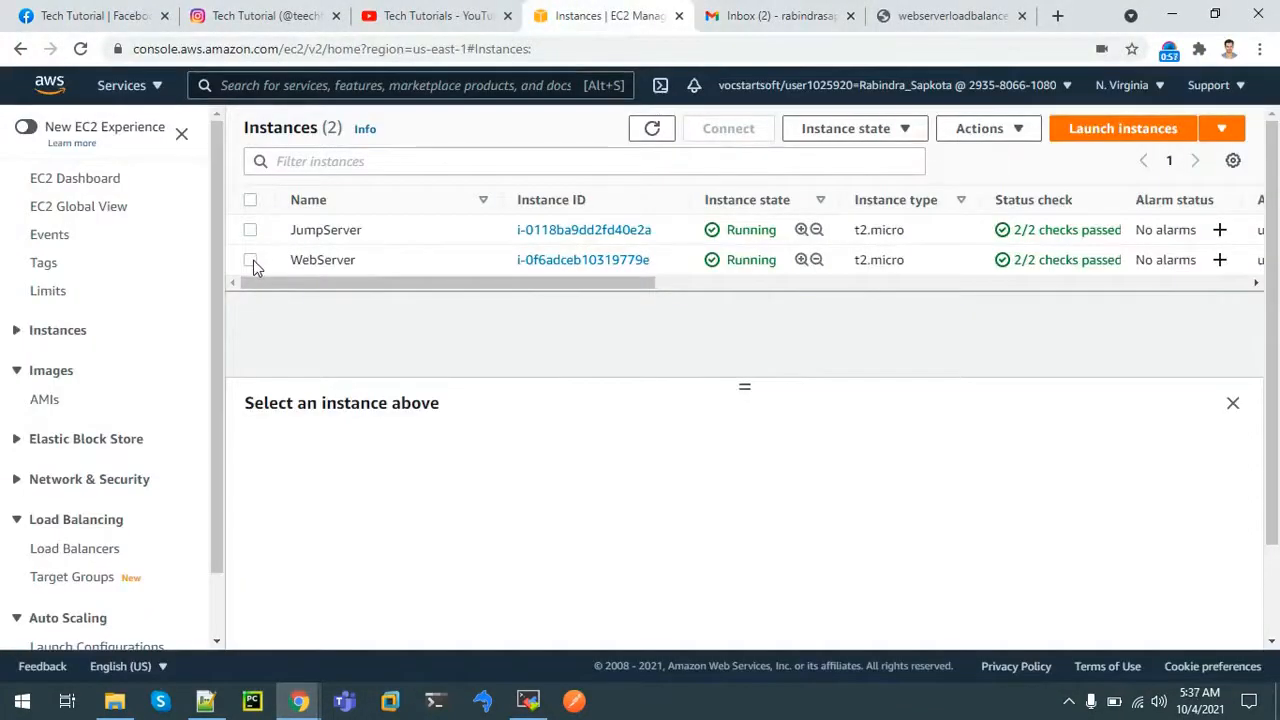
click(251, 260)
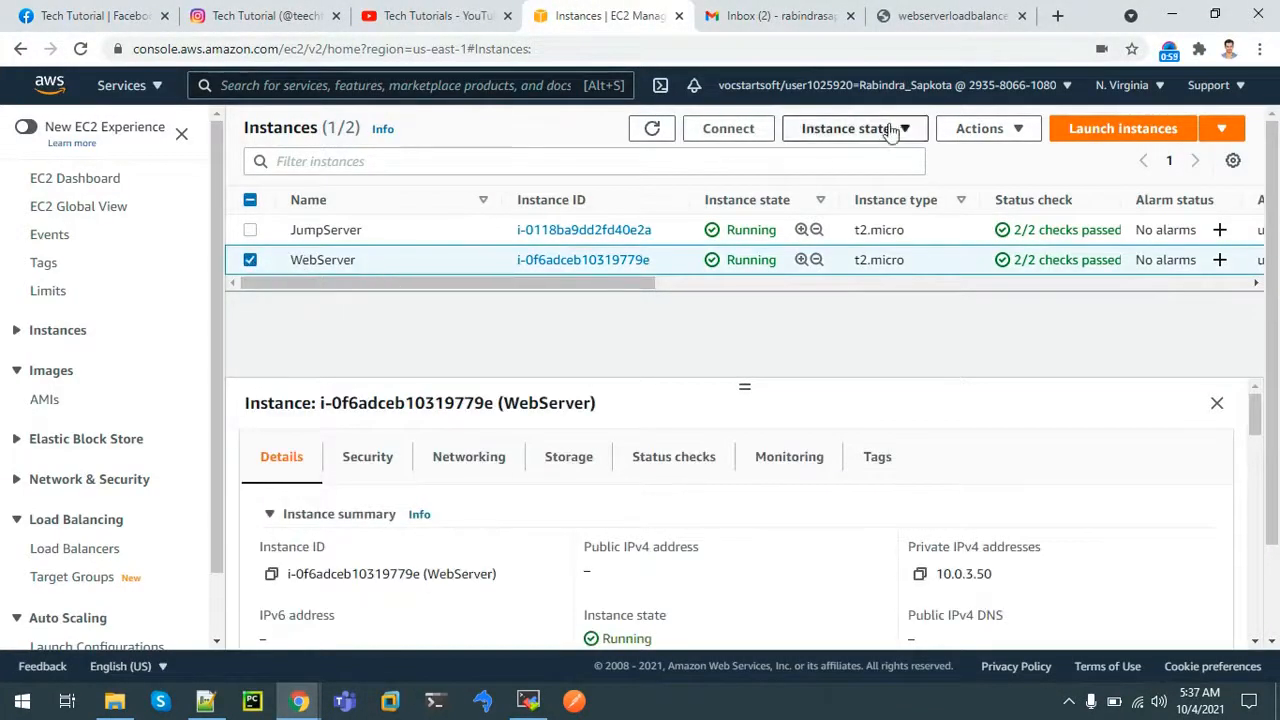
click(752, 133)
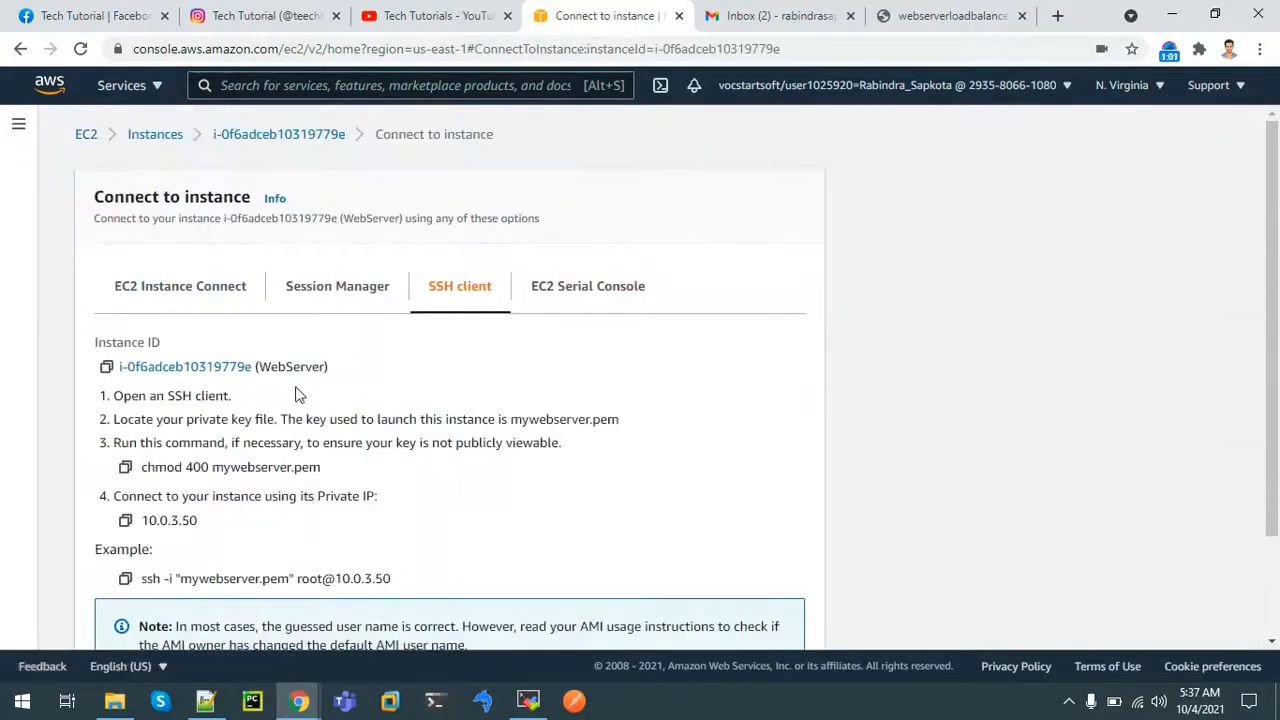
click(125, 468)
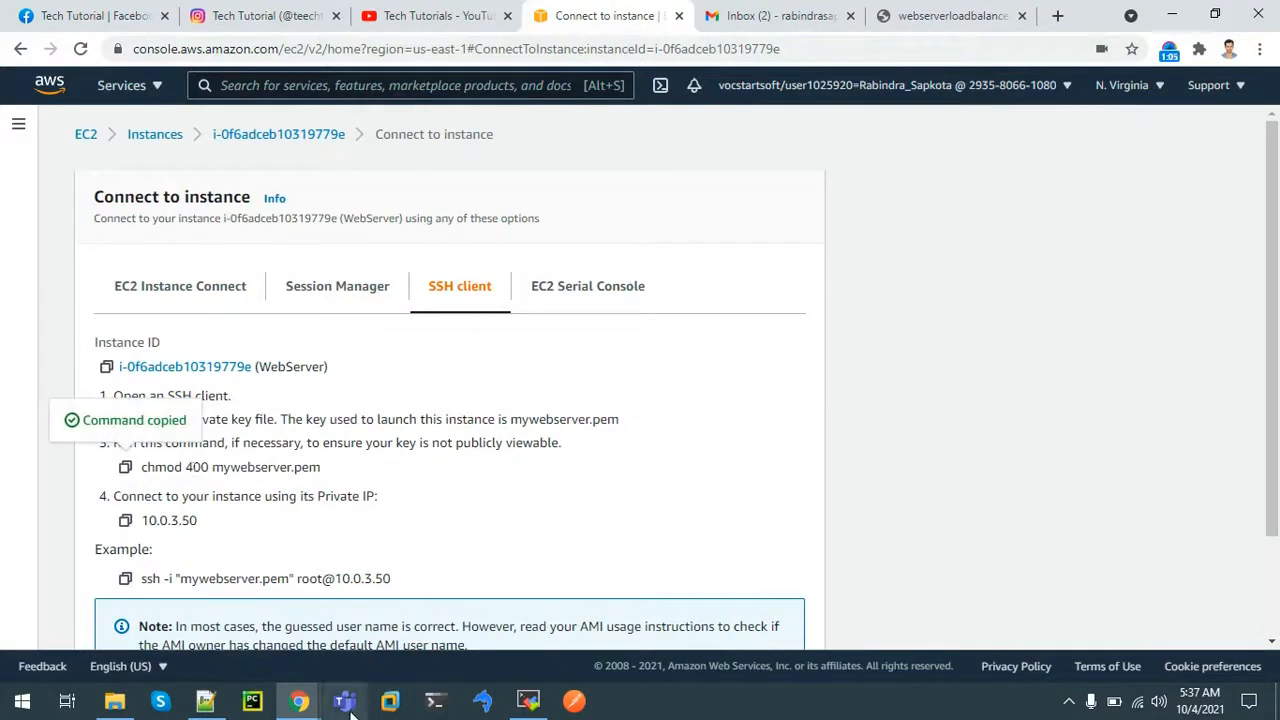
click(528, 702)
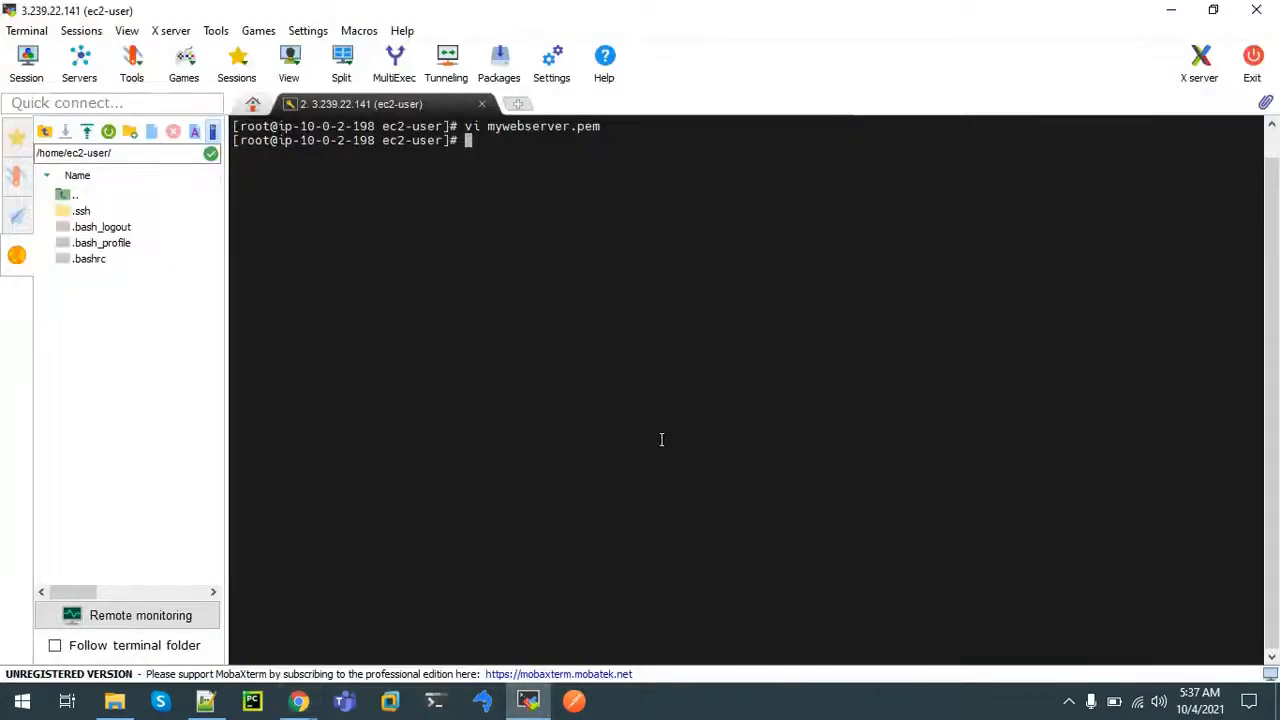
right_click(661, 440)
key(Return)
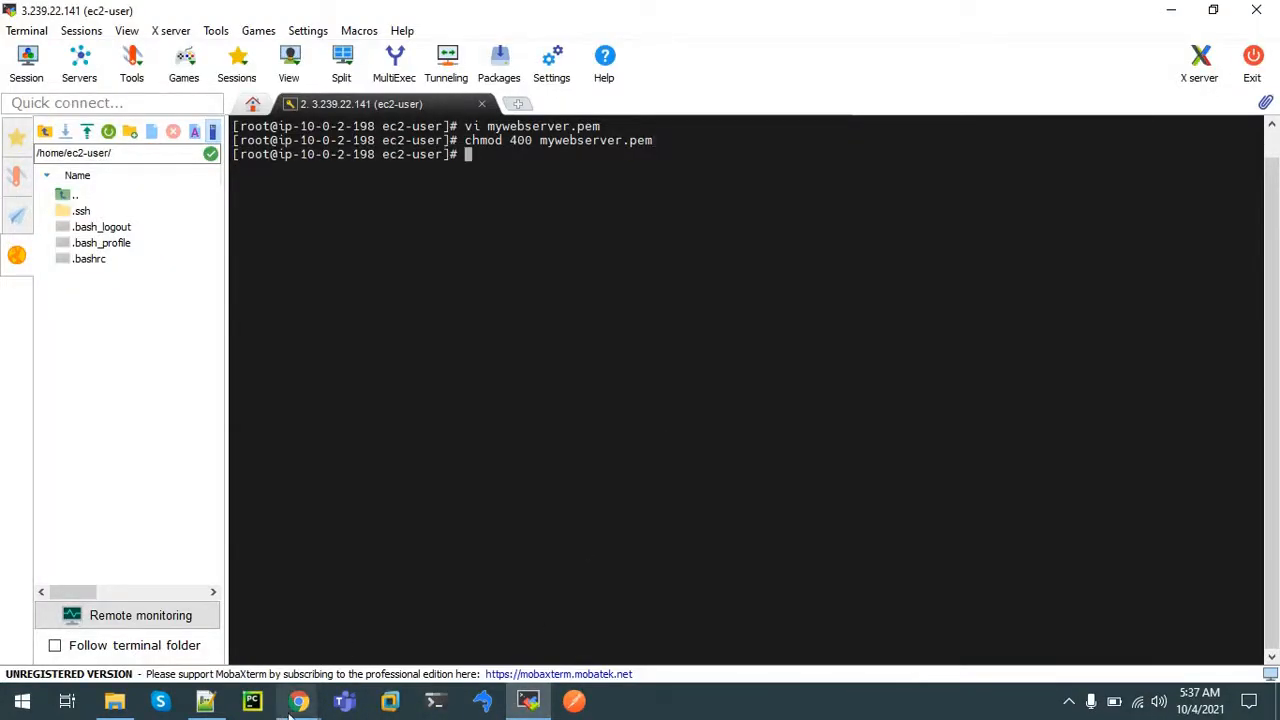
mouse_move(296, 703)
click(195, 620)
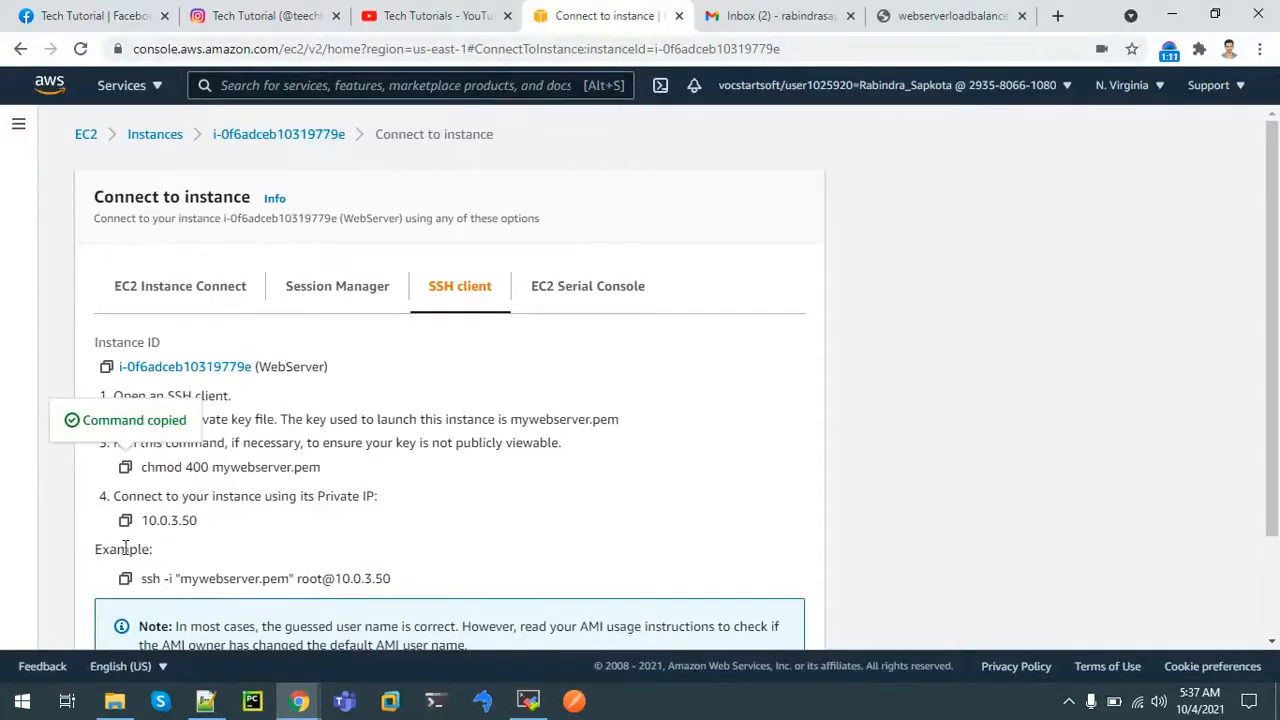
click(125, 578)
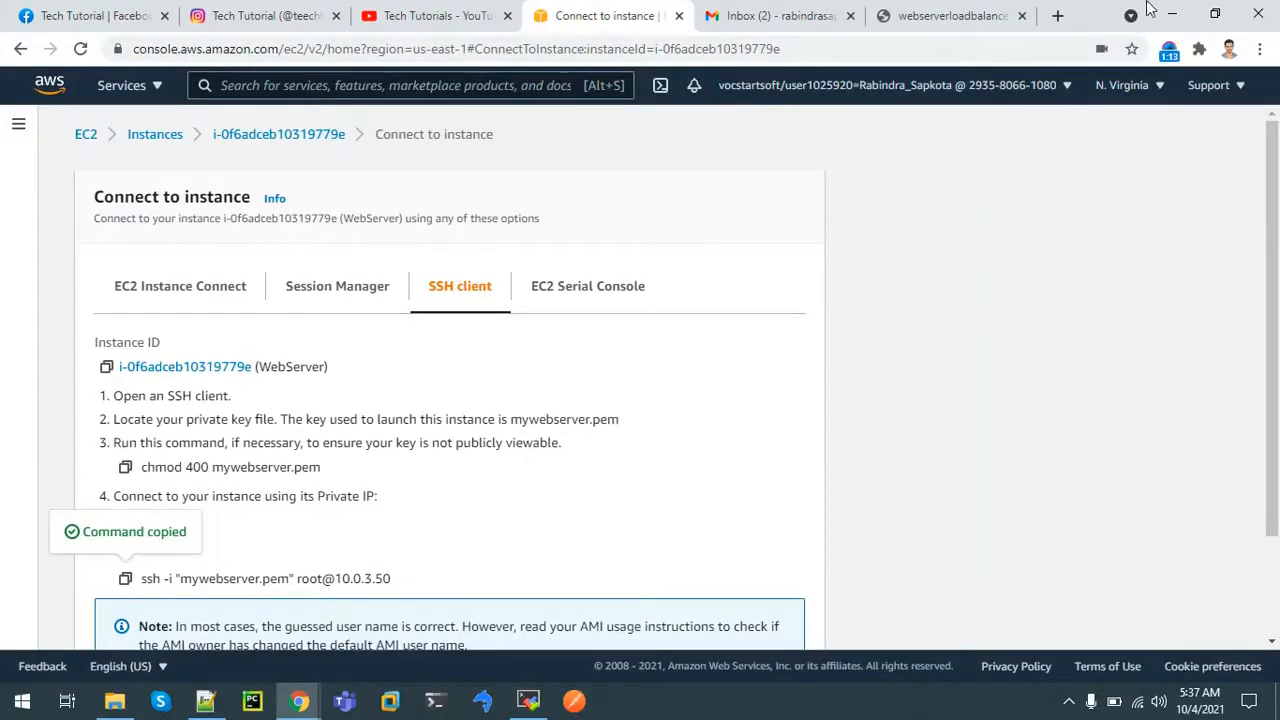
click(1172, 14)
right_click(659, 279)
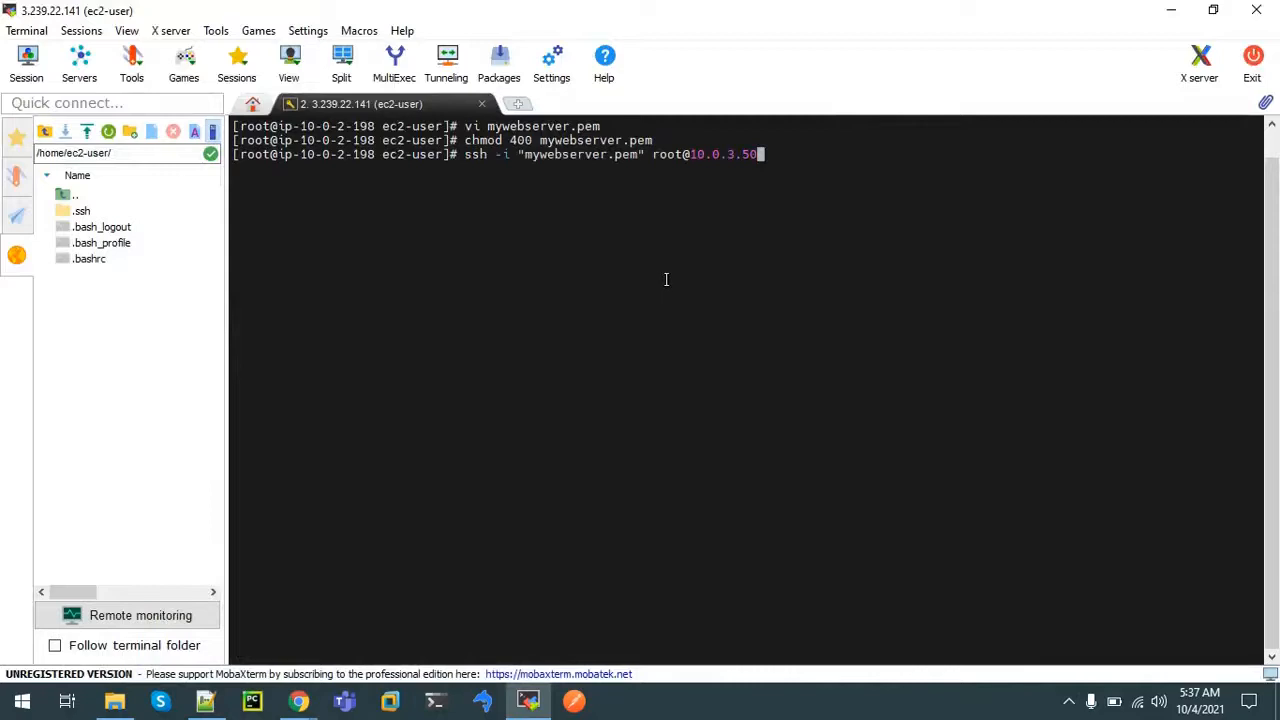
Run the ssh command to 10.0.3.50, accept the fingerprint, then abort the stalled root login
key(Return)
text(yes)
key(Return)
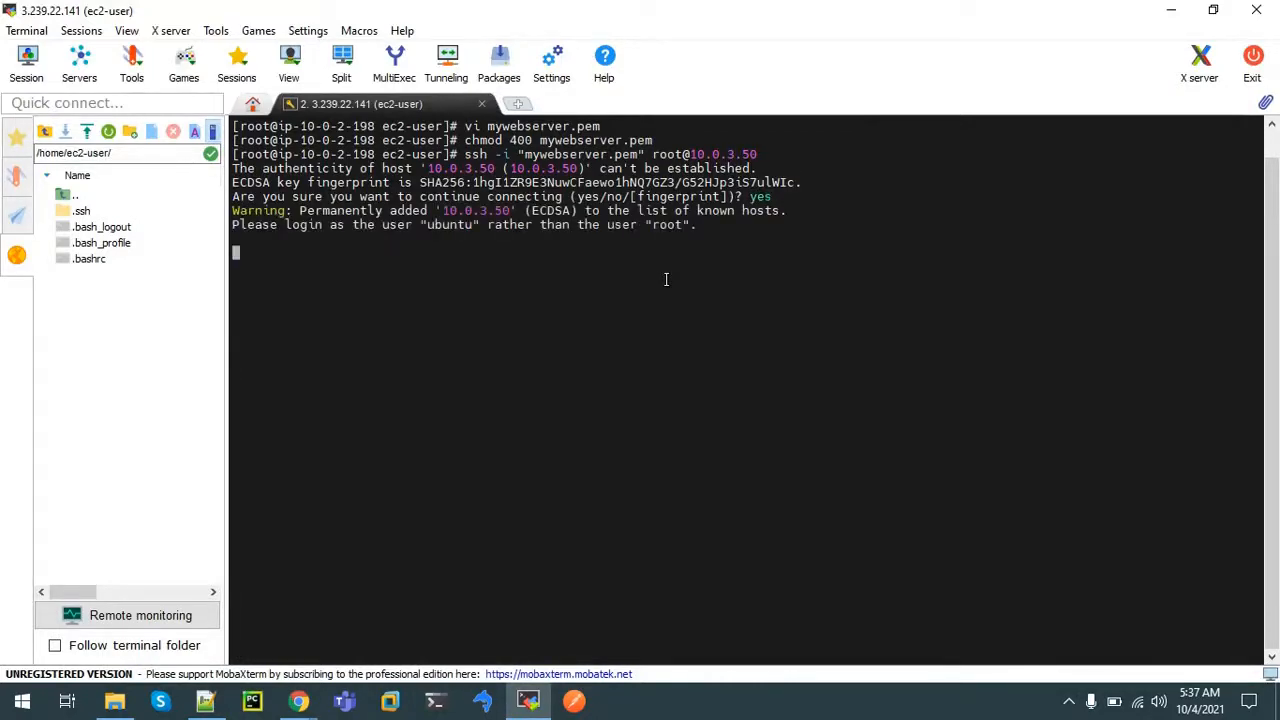
double_click(462, 226)
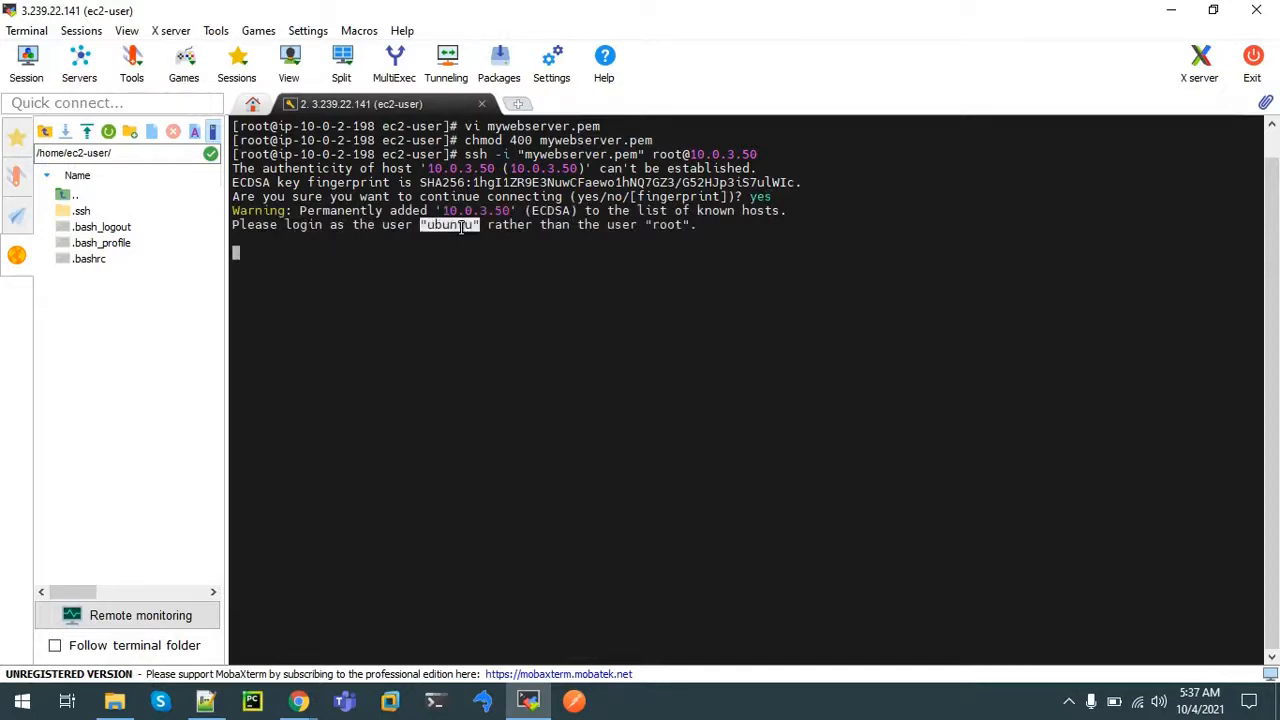
double_click(669, 228)
double_click(646, 353)
key(Return)
click(579, 304)
key(Return)
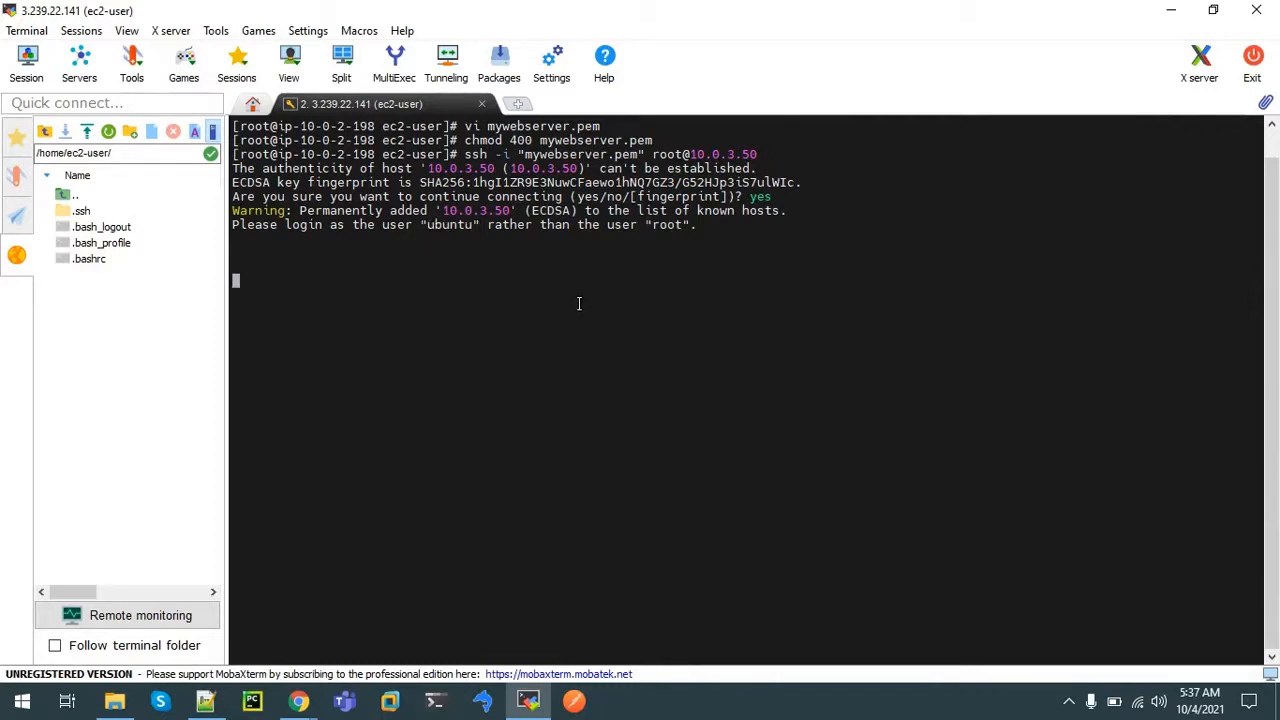
key(ctrl+c)
Reconnect to the WebServer by changing root to ubuntu in the recalled ssh command
key(Up)
key(Left)
key(Left)
key(Left)
key(Left)
key(Left)
key(Left)
key(Left)
key(Left)
key(Left)
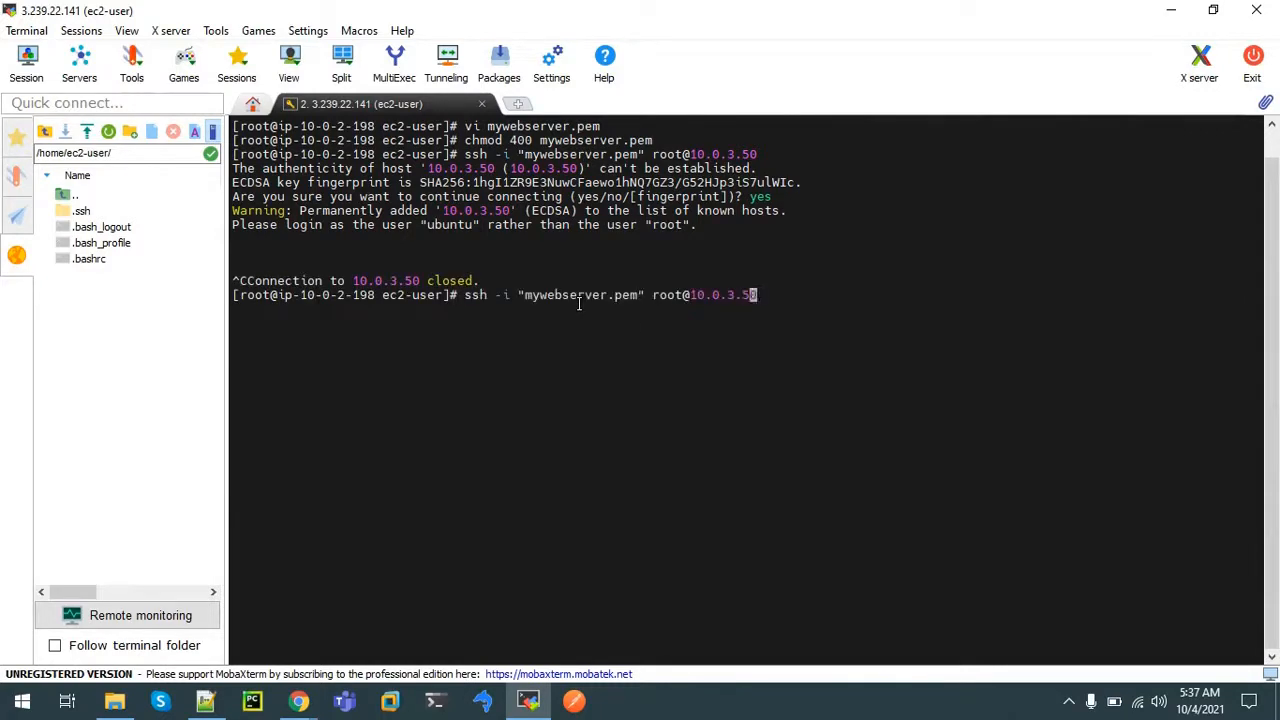
key(Left)
key(BackSpace)
key(BackSpace)
key(BackSpace)
key(BackSpace)
text(ubuntu)
key(Return)
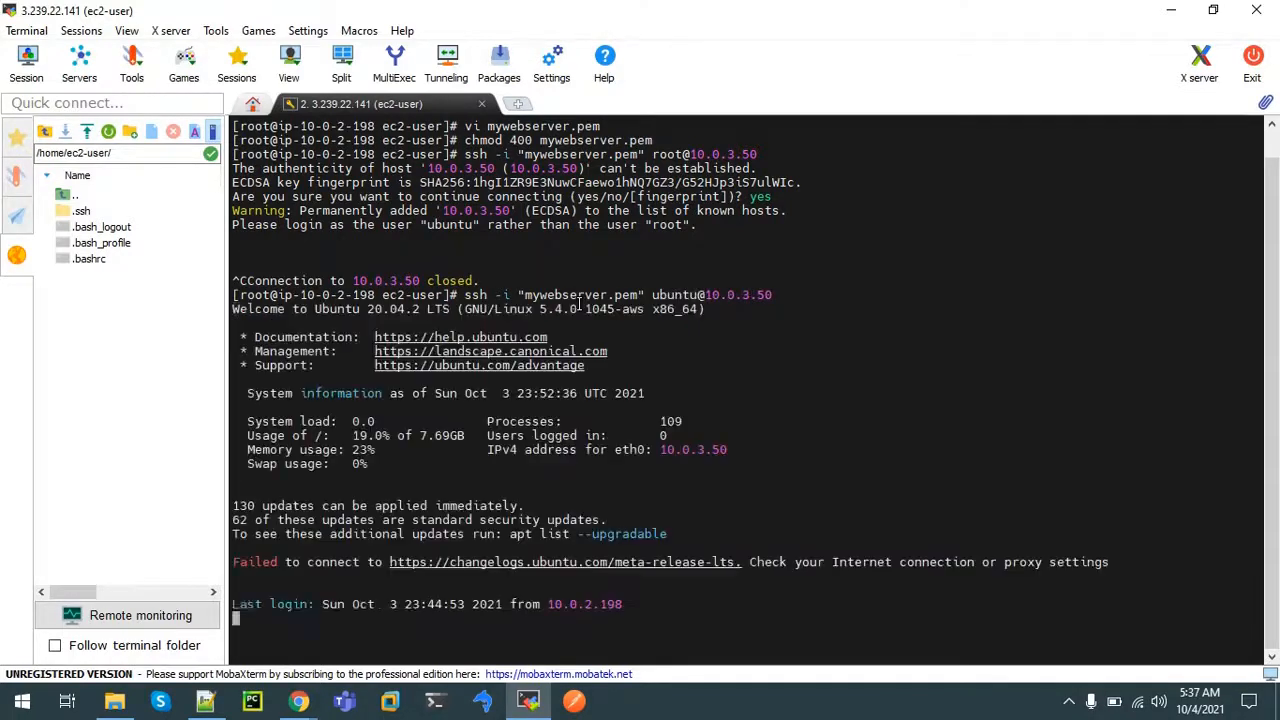
Clear the screen and run ip a to show the WebServer's network interfaces
double_click(262, 619)
text(clear)
key(Return)
text(ipa)
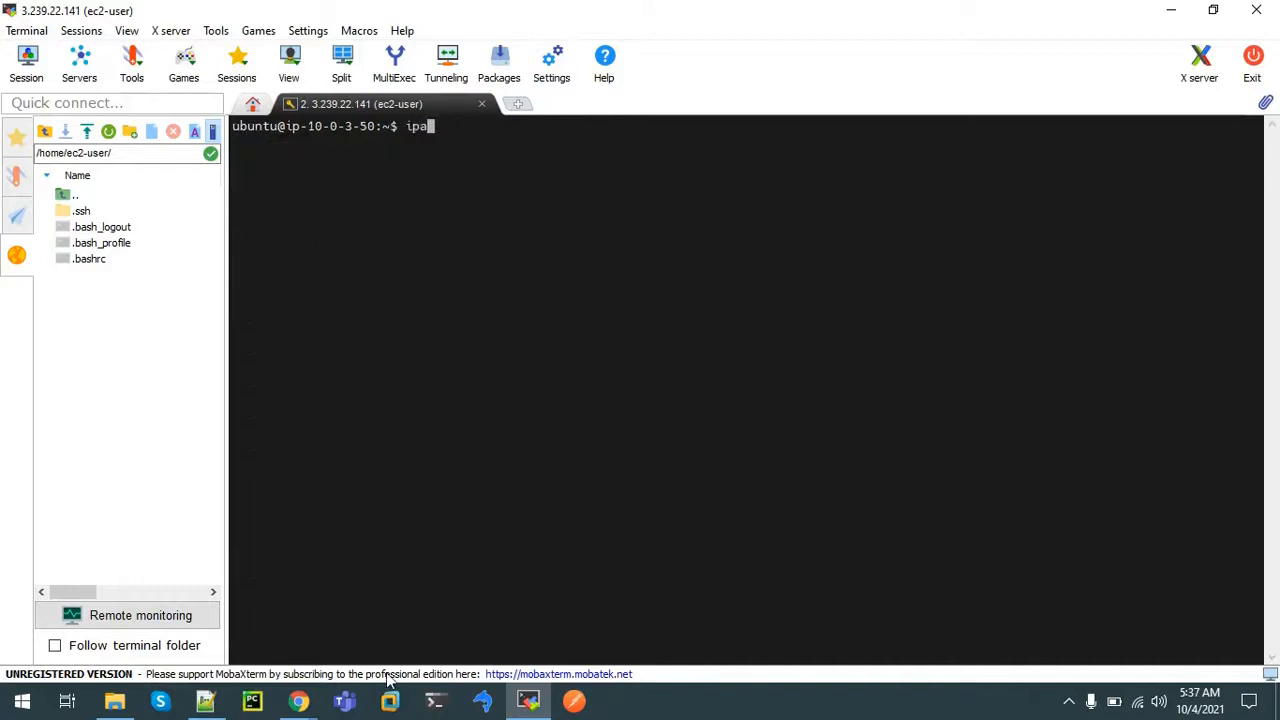
key(BackSpace)
text( a)
key(Return)
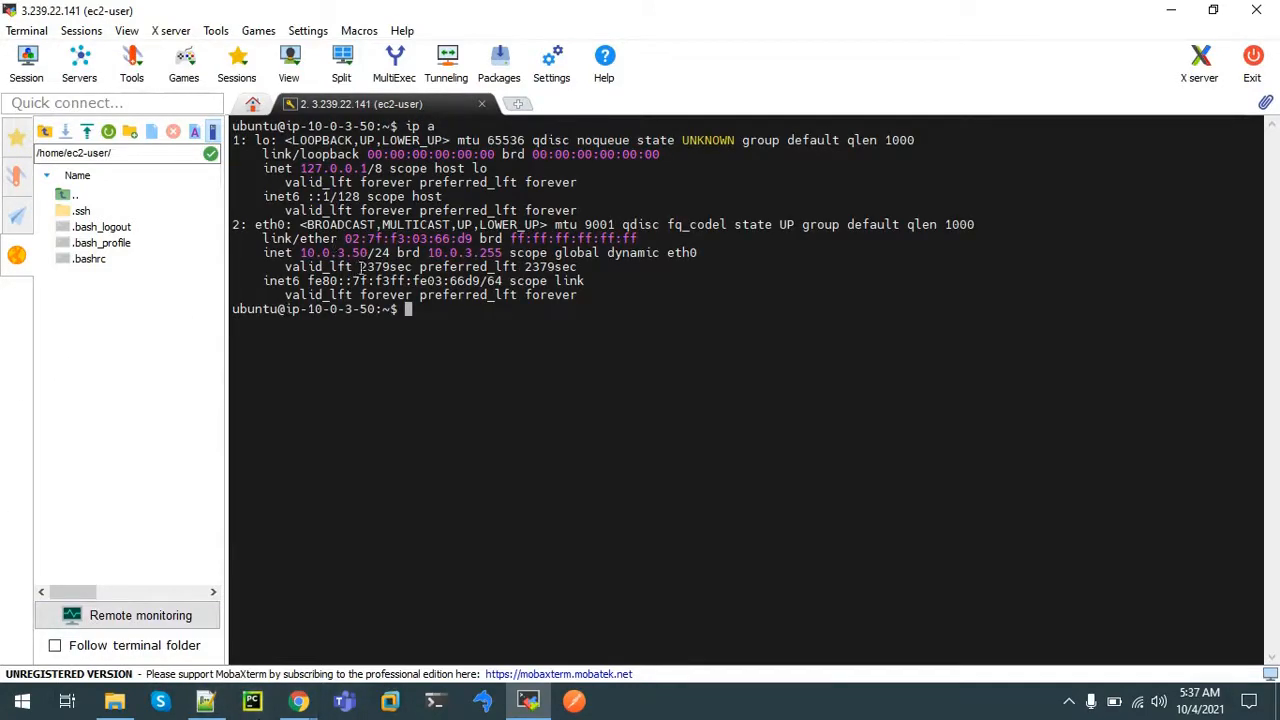
mouse_move(298, 701)
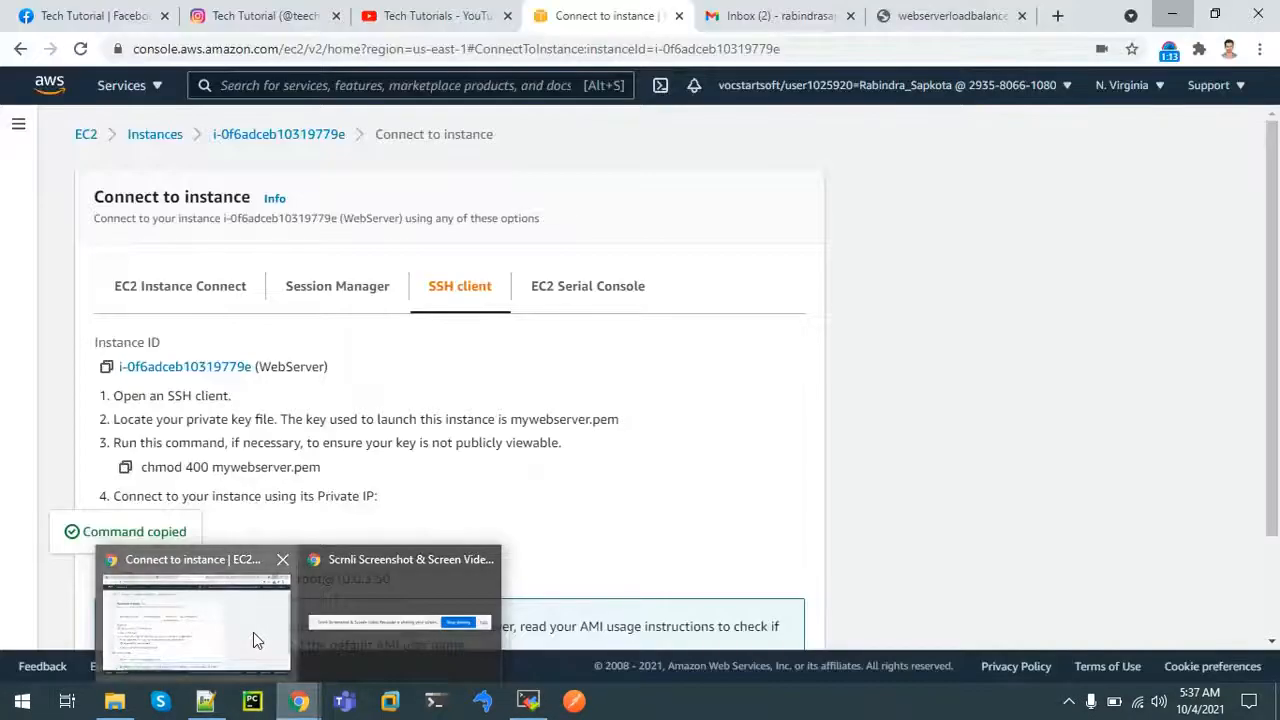
click(253, 632)
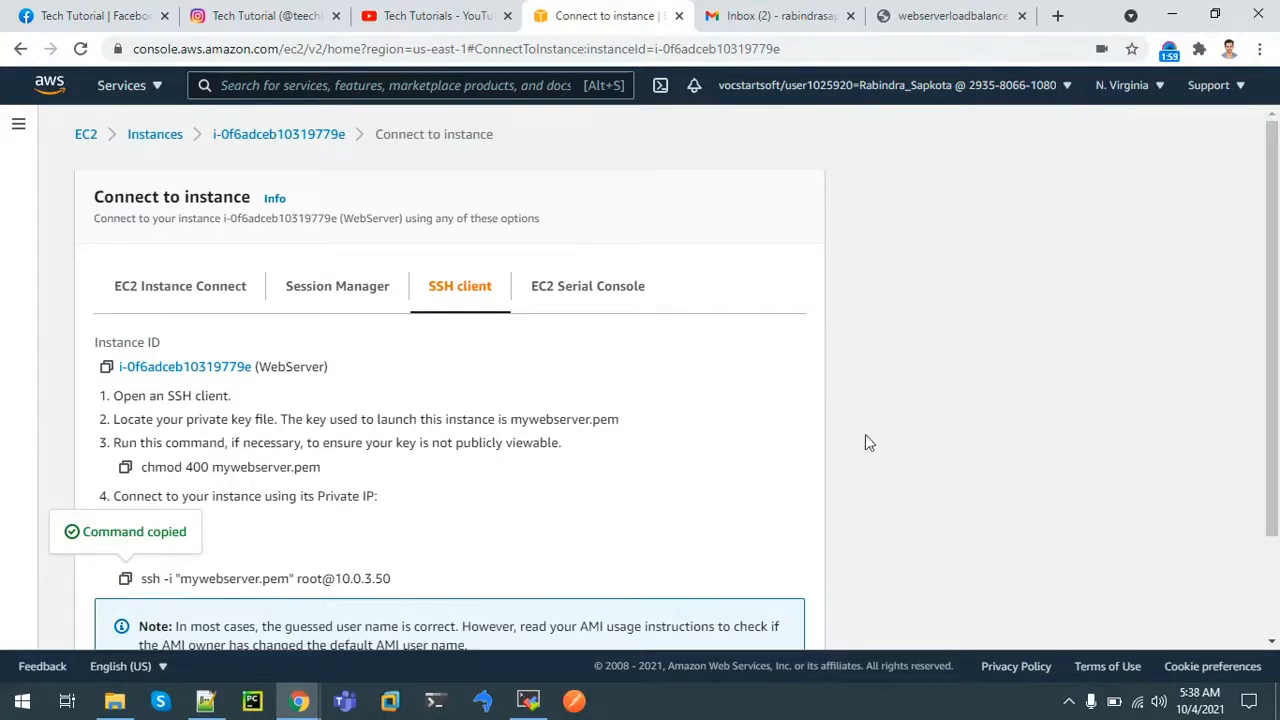
click(528, 701)
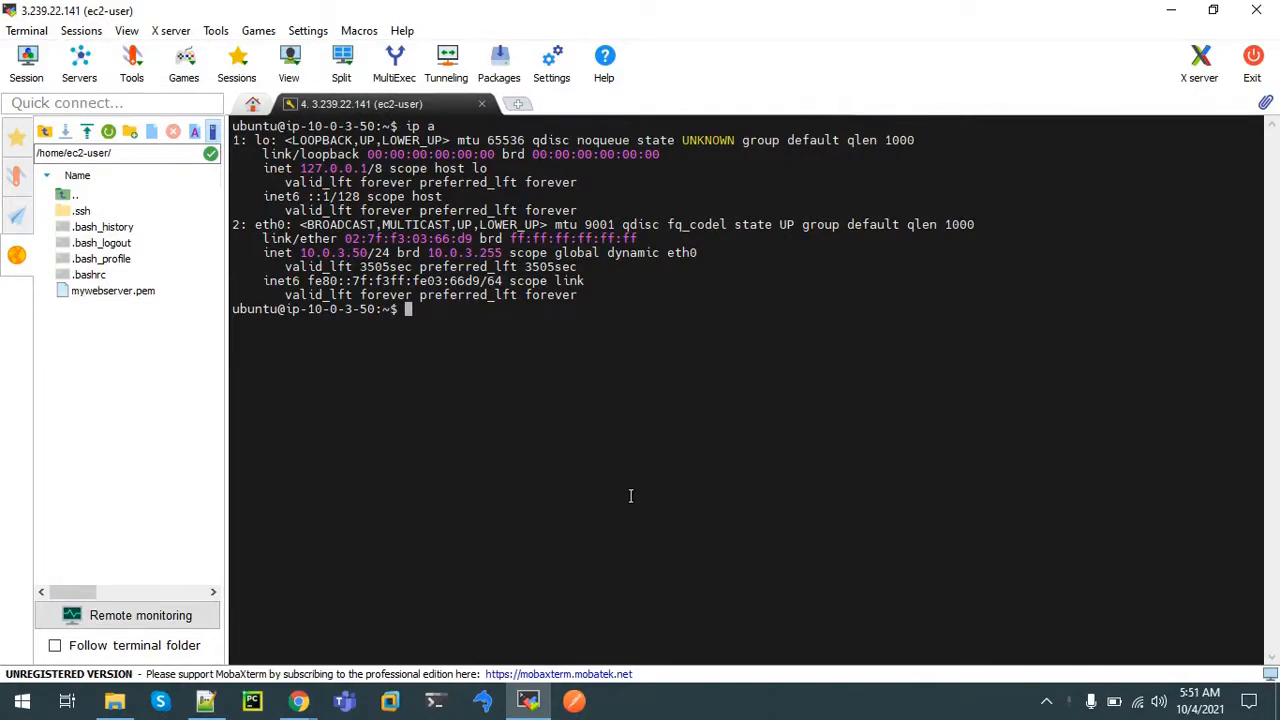
Switch to root with sudo su and run apt-get install stress
text(sudo su)
key(Return)
text(apt)
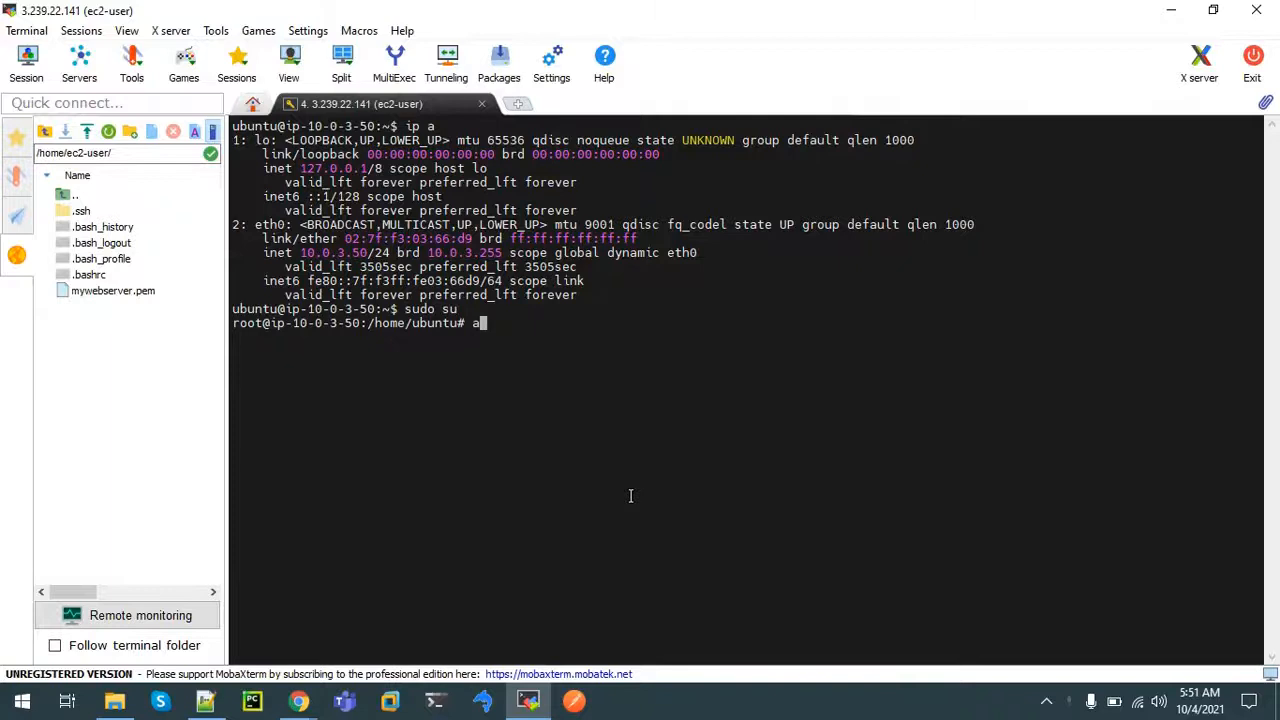
text(in)
key(BackSpace)
key(BackSpace)
text(get install stress)
key(Return)
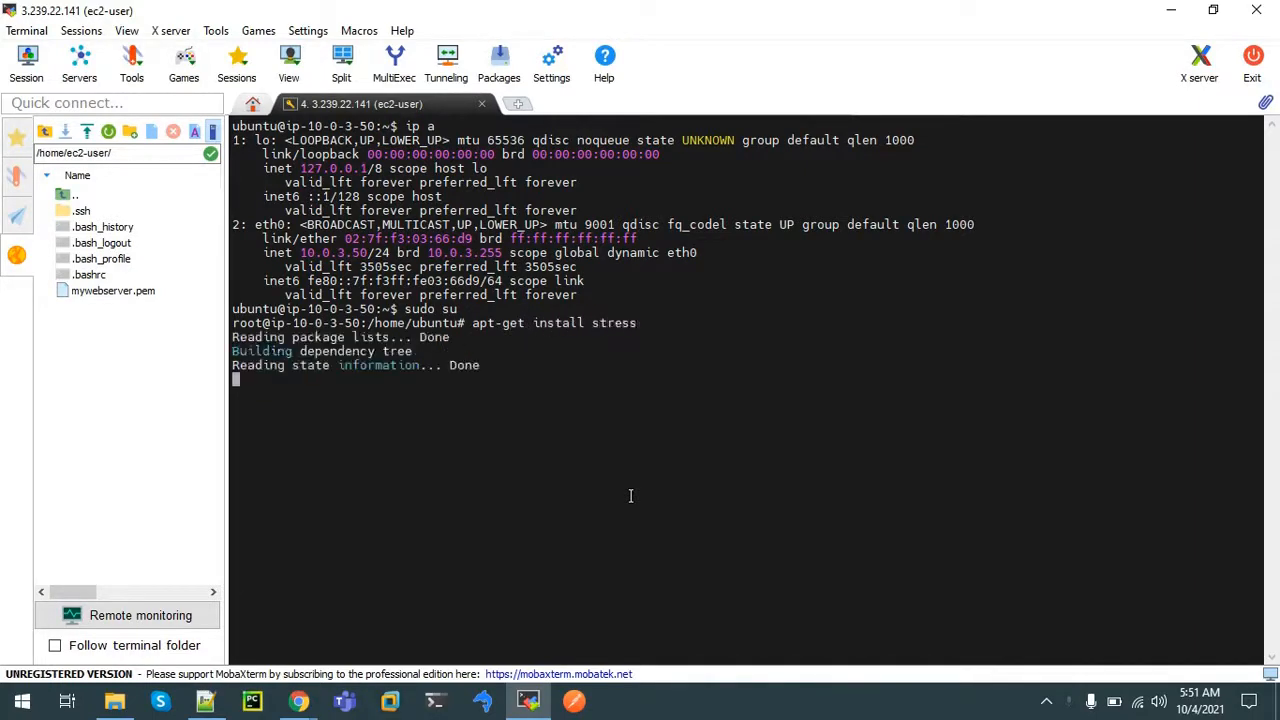
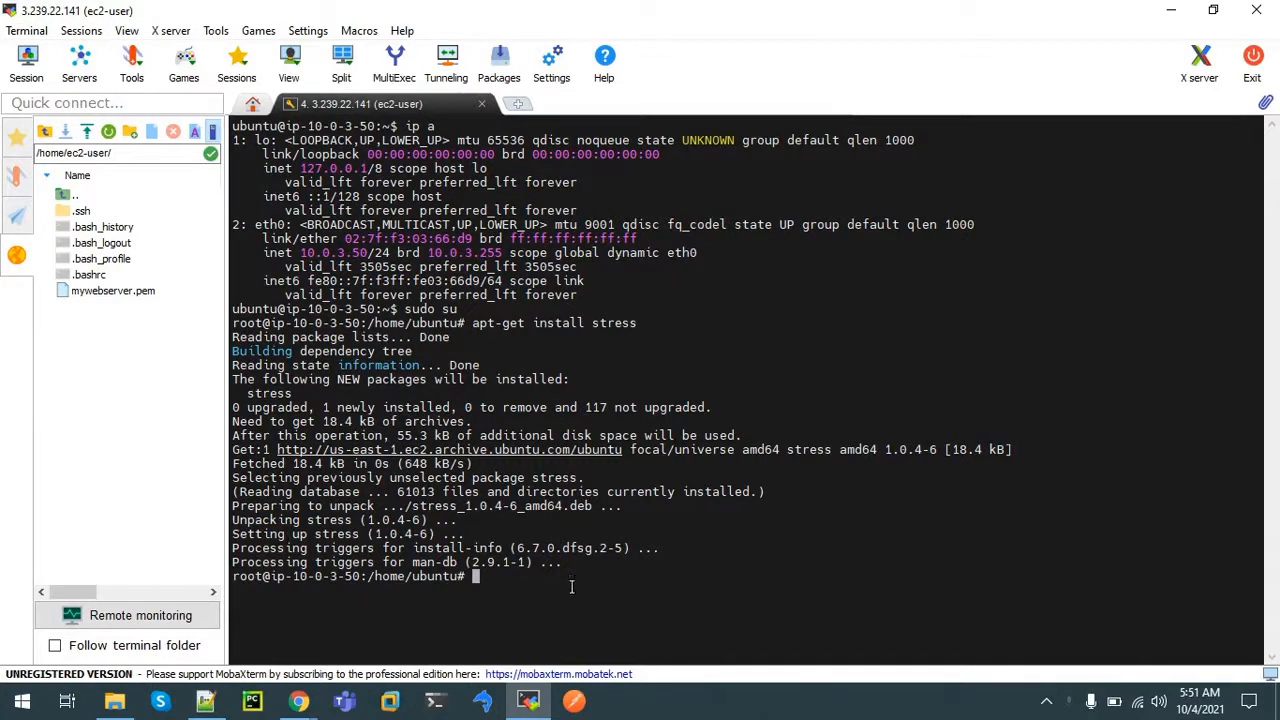
Run stress --cpu 8 --timeout 600 and move the job to the background
text(stress --cpu 8 --timeout )
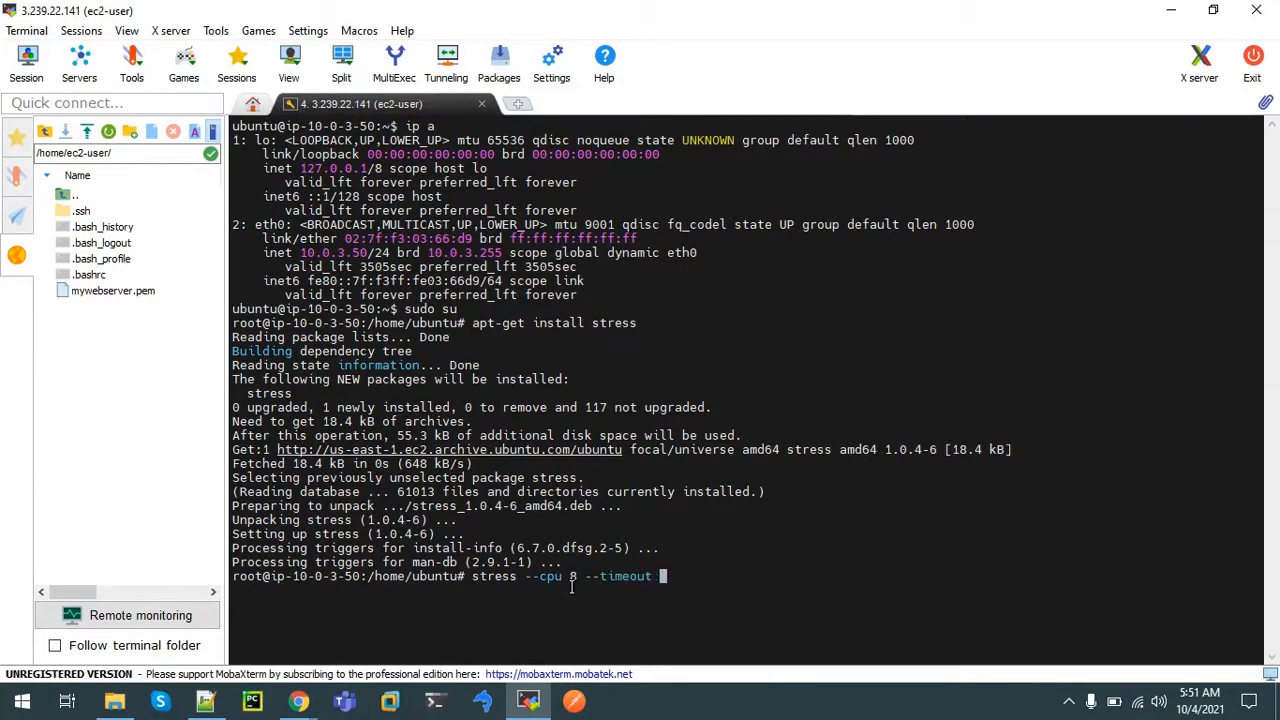
text(600)
key(Return)
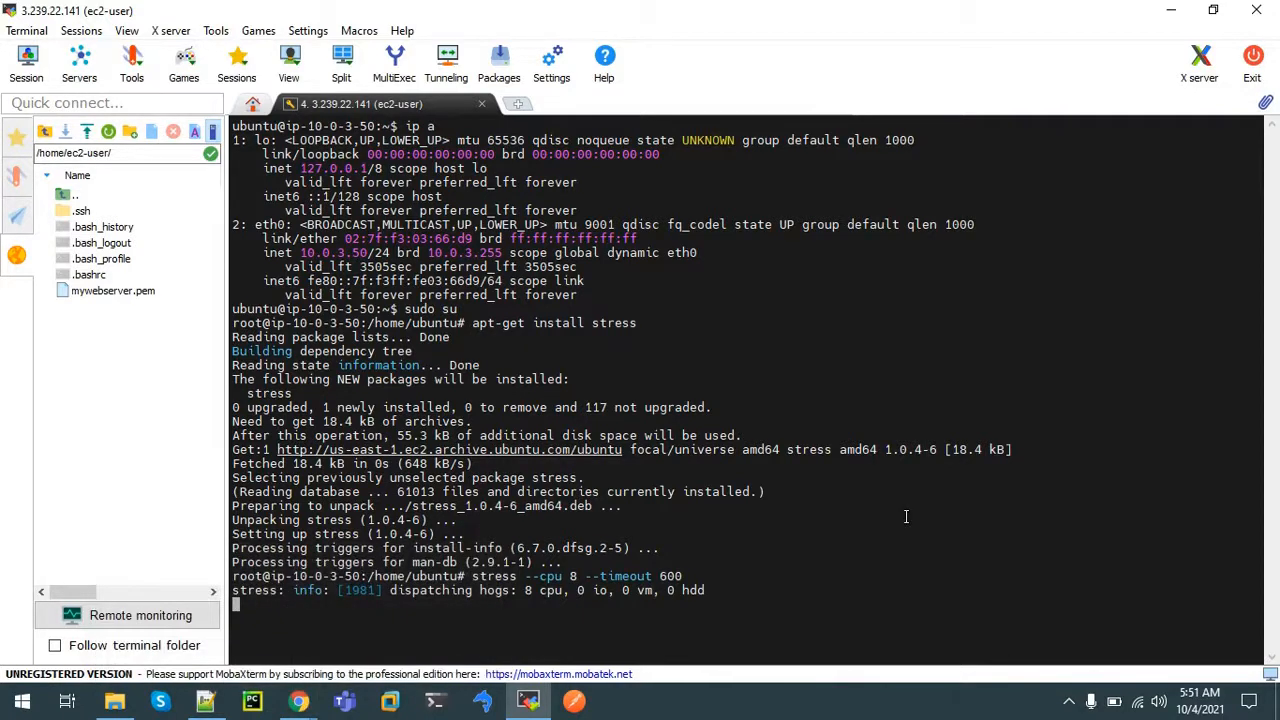
key(ctrl+z)
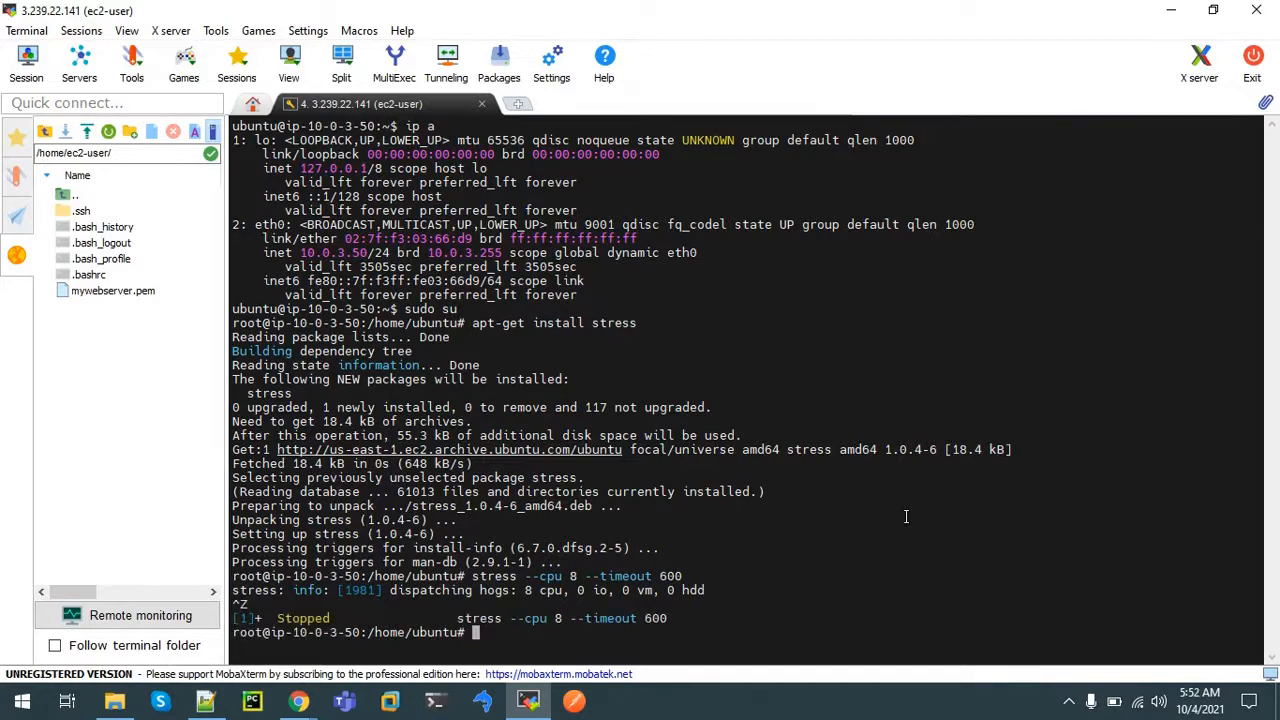
text(bg)
key(Return)
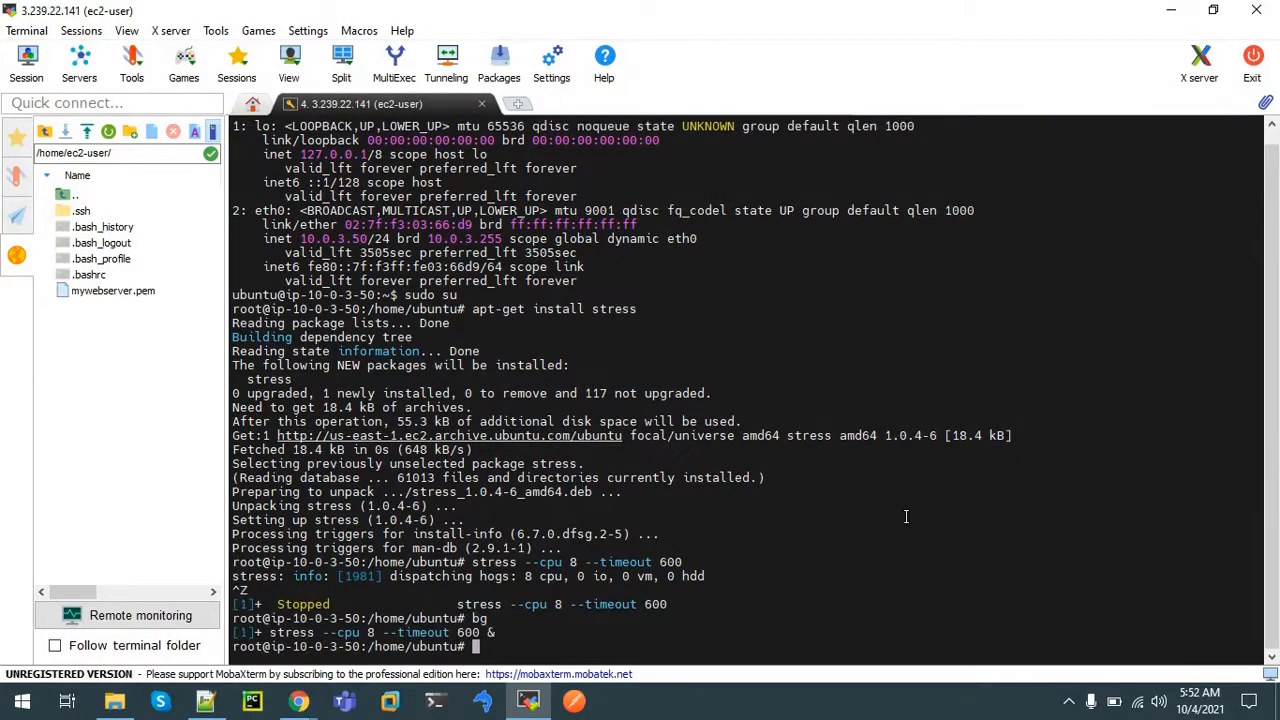
Check in top's CPU bar graph that the CPU sits at 100%, then return to the browser
text(top)
key(Return)
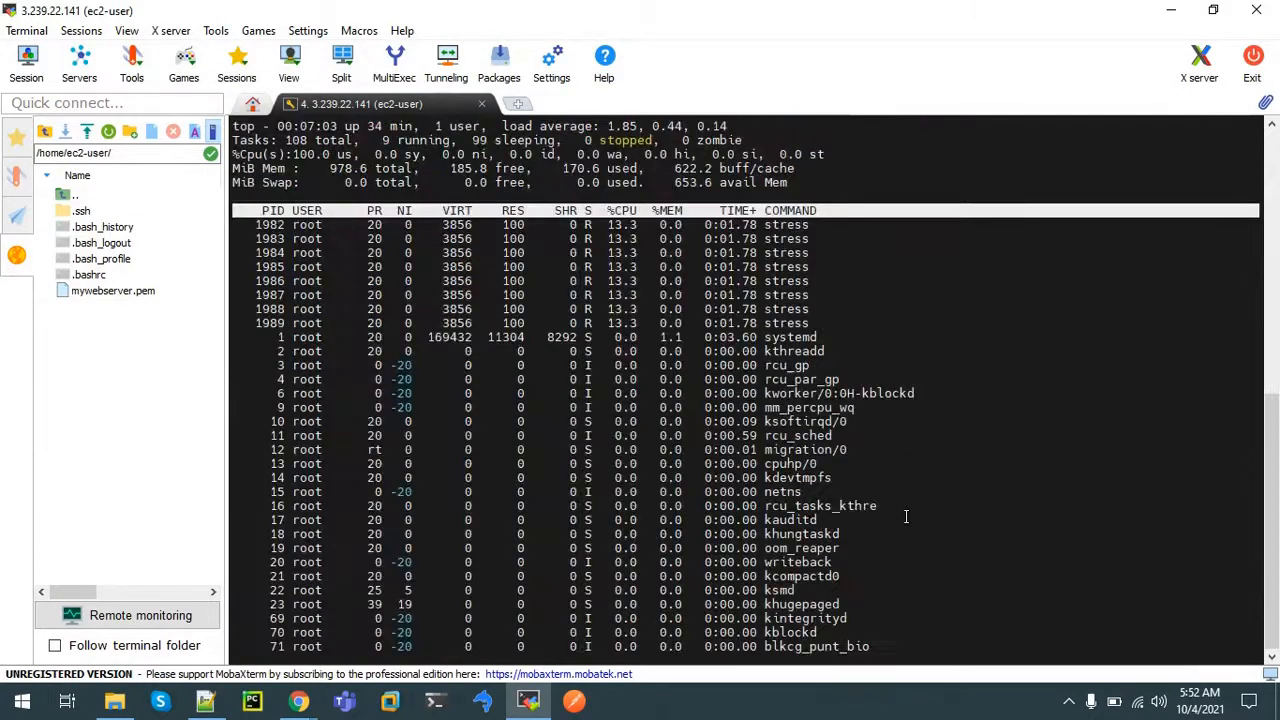
key(t)
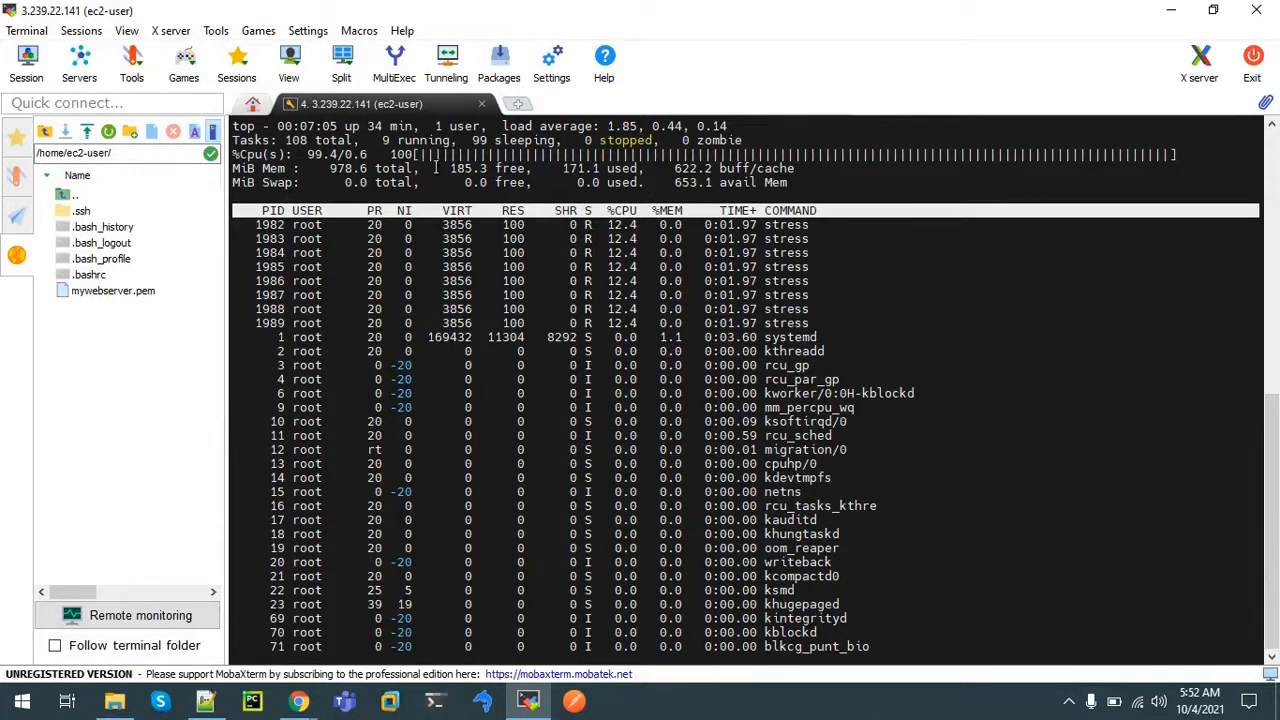
drag(437, 163, 1096, 158)
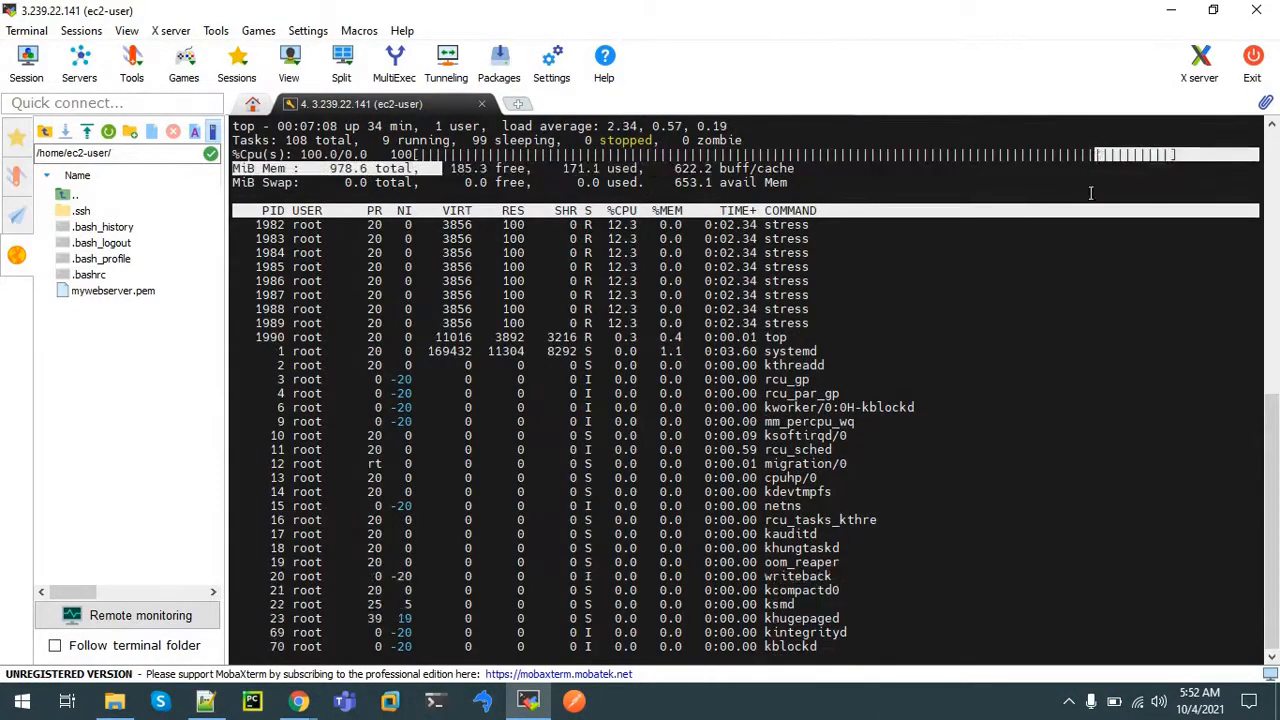
click(1010, 338)
key(q)
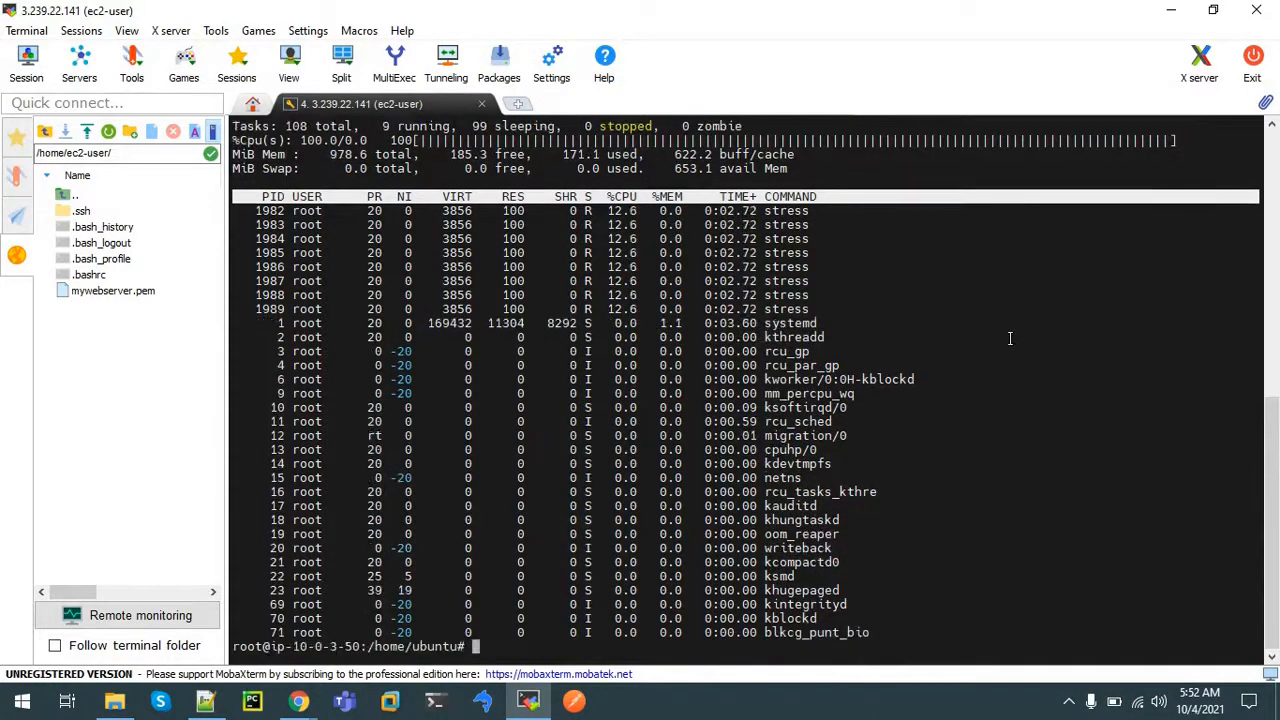
mouse_move(298, 701)
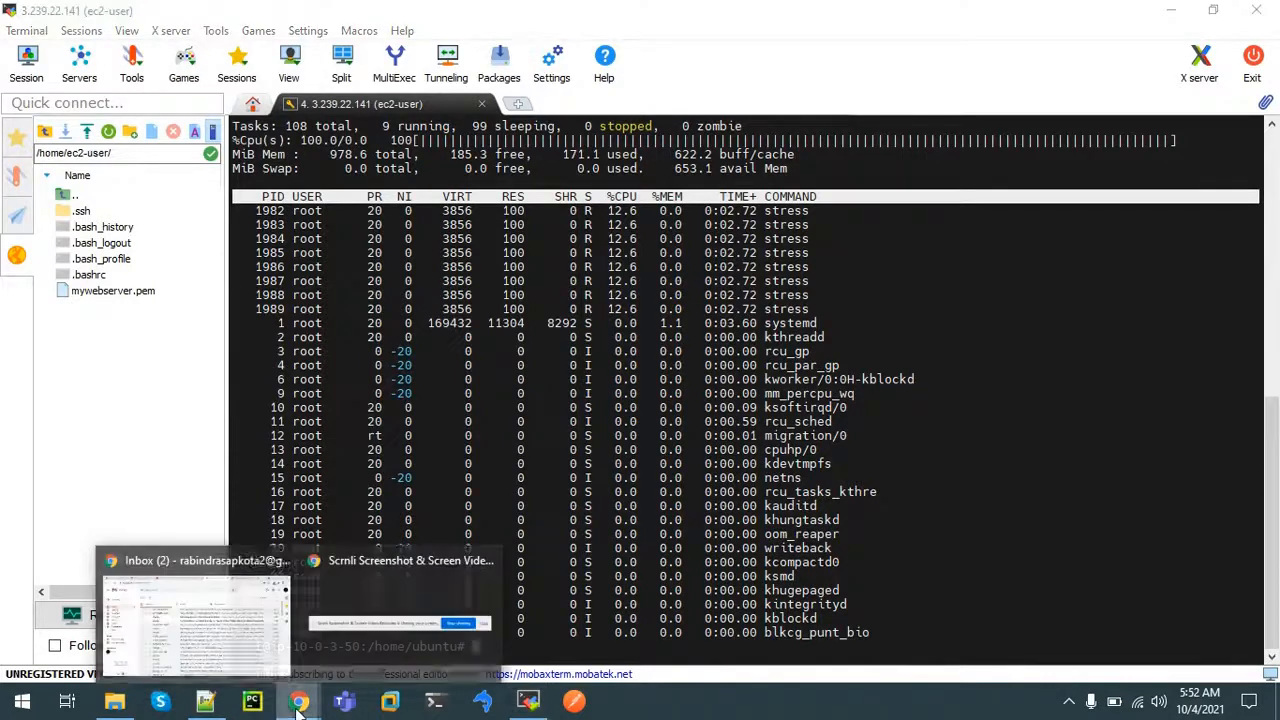
click(209, 632)
Go from the WebServer instance summary through the EC2 Dashboard to the Instances list
click(608, 16)
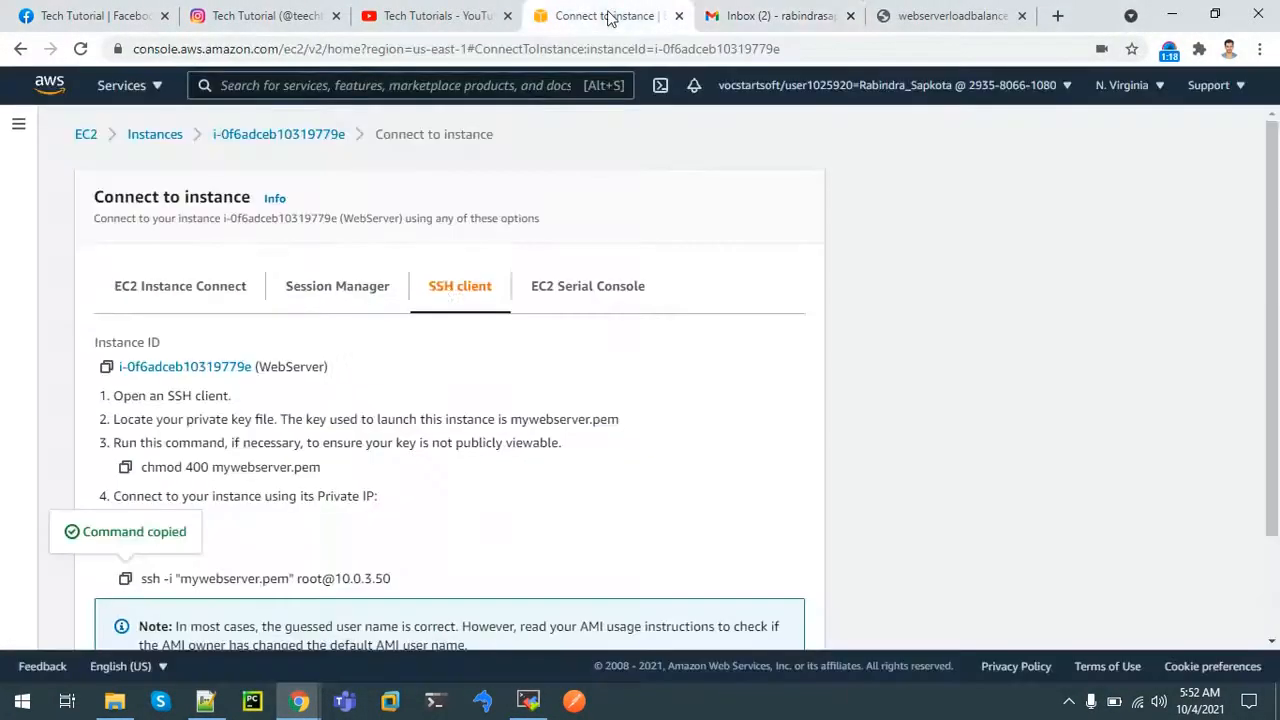
click(230, 134)
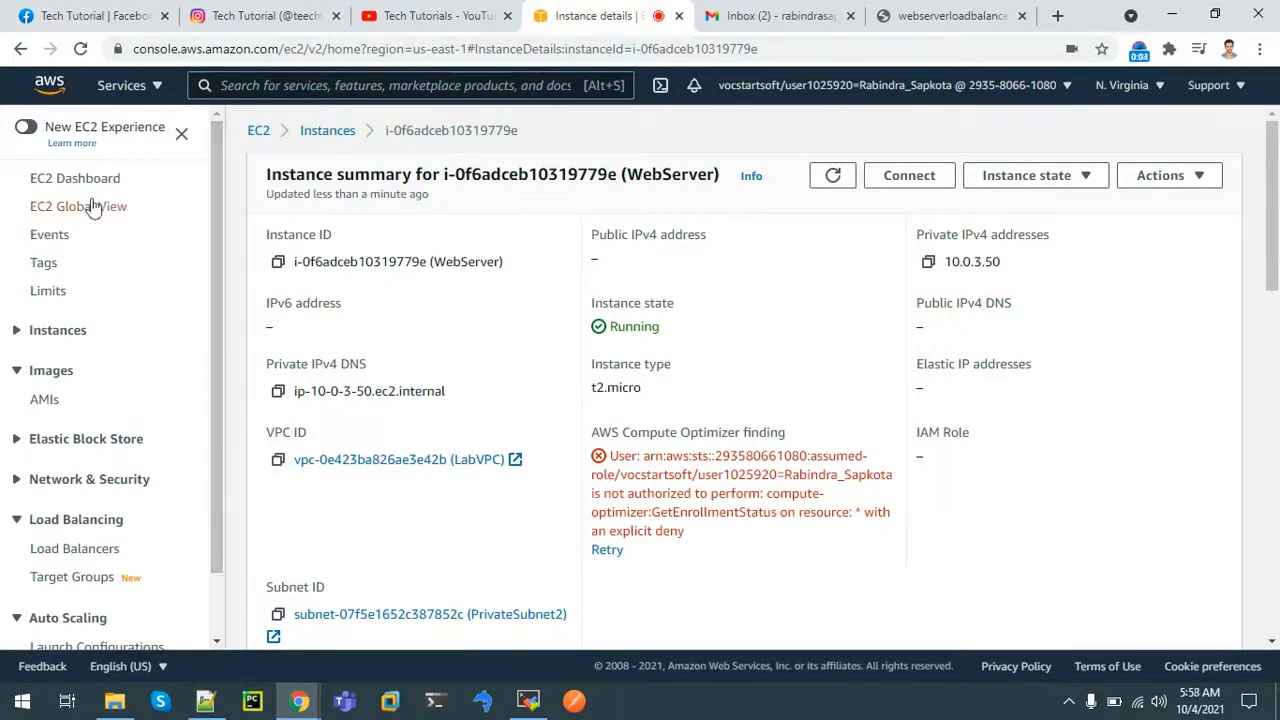
click(80, 180)
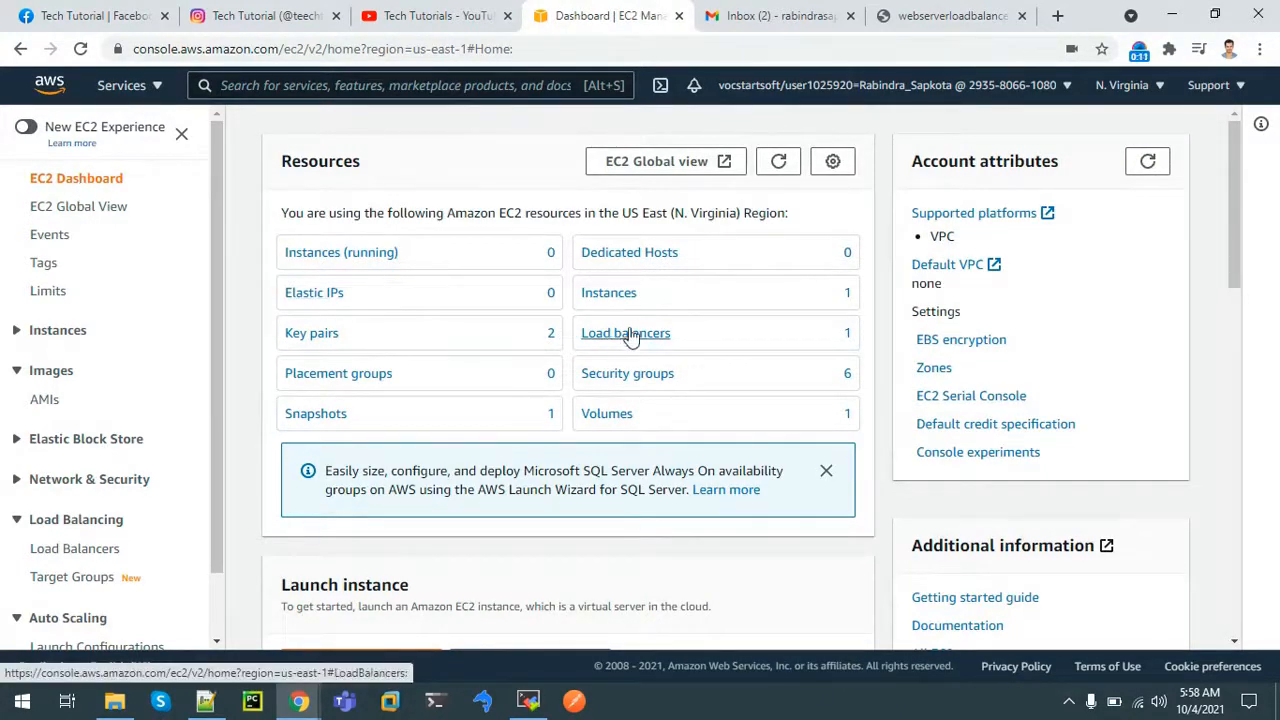
click(624, 296)
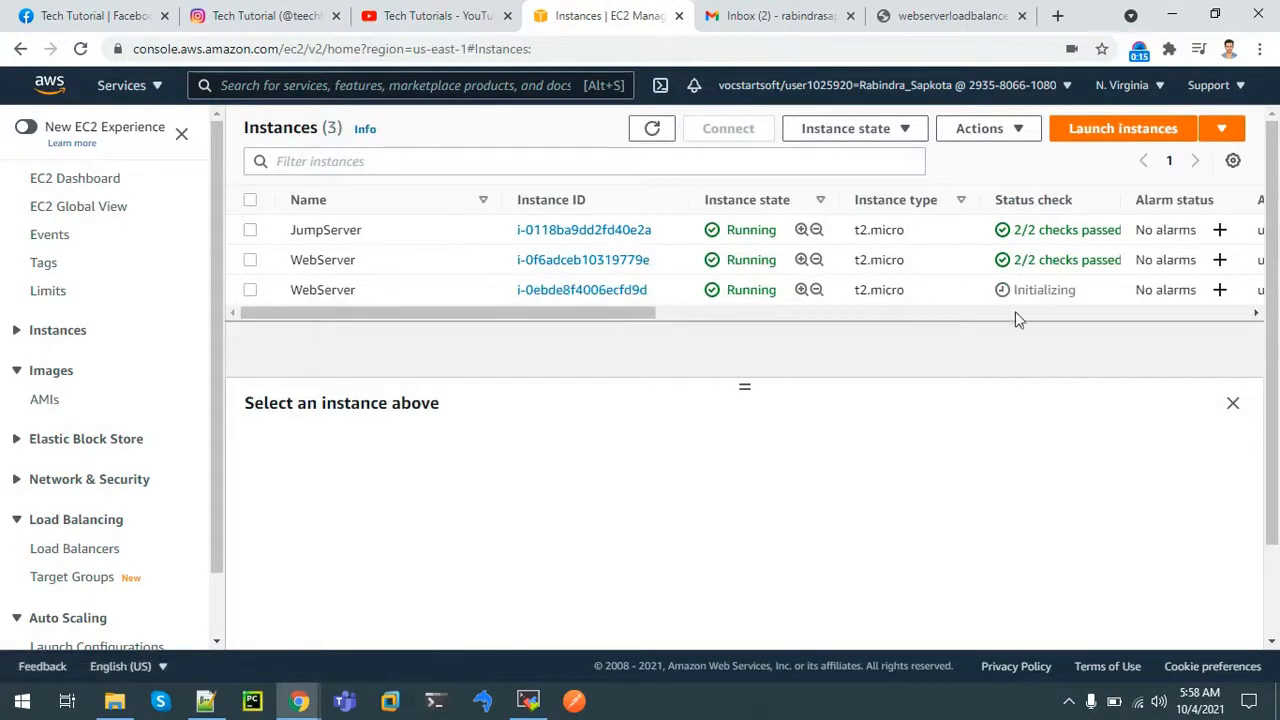
Confirm the new WebServer at 10.0.1.173 is initializing, then go to Auto Scaling Groups
drag(1025, 291, 1058, 291)
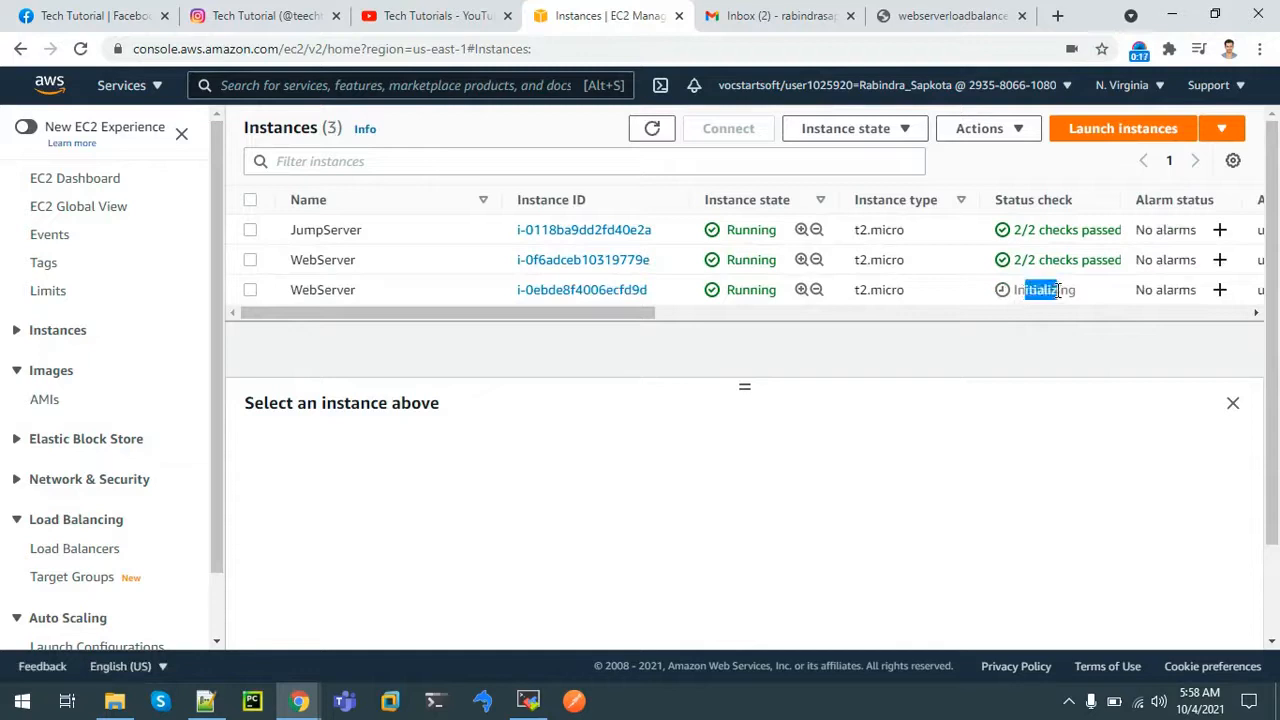
drag(647, 313, 863, 318)
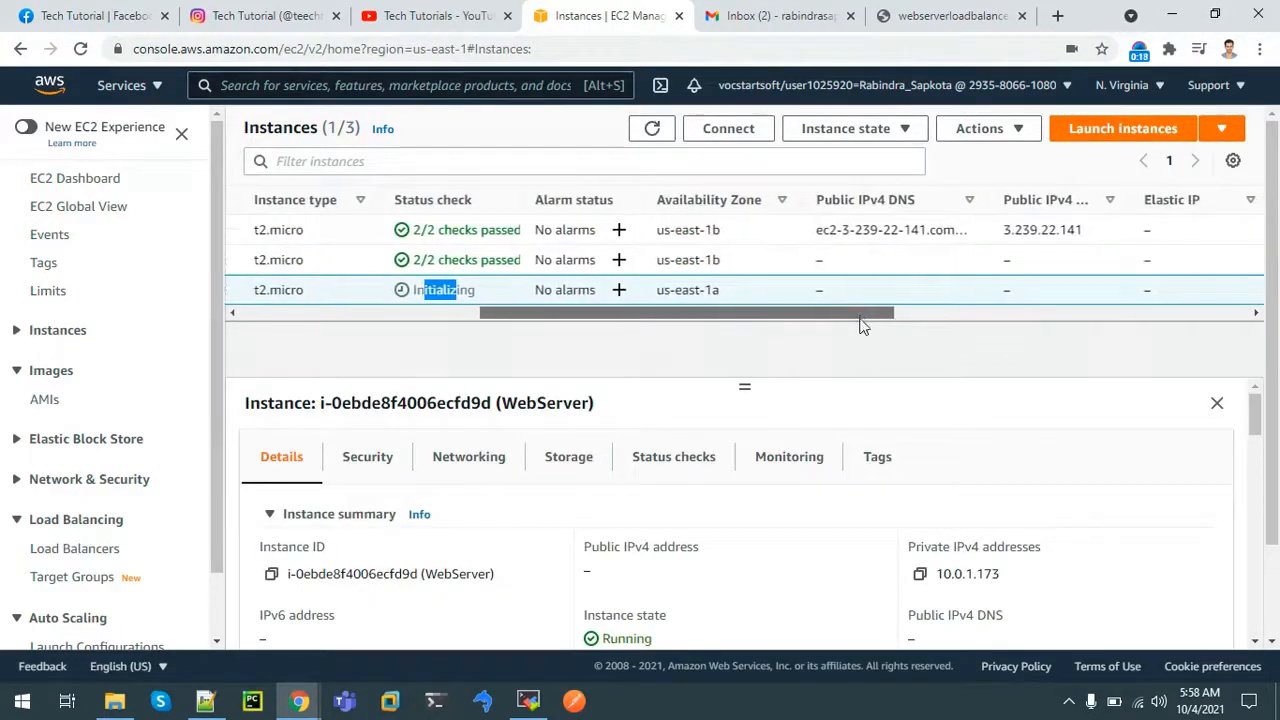
mouse_move(1262, 436)
mouse_down()
mouse_move(1263, 464)
mouse_move(1275, 398)
mouse_move(1275, 437)
mouse_up()
drag(214, 484, 220, 643)
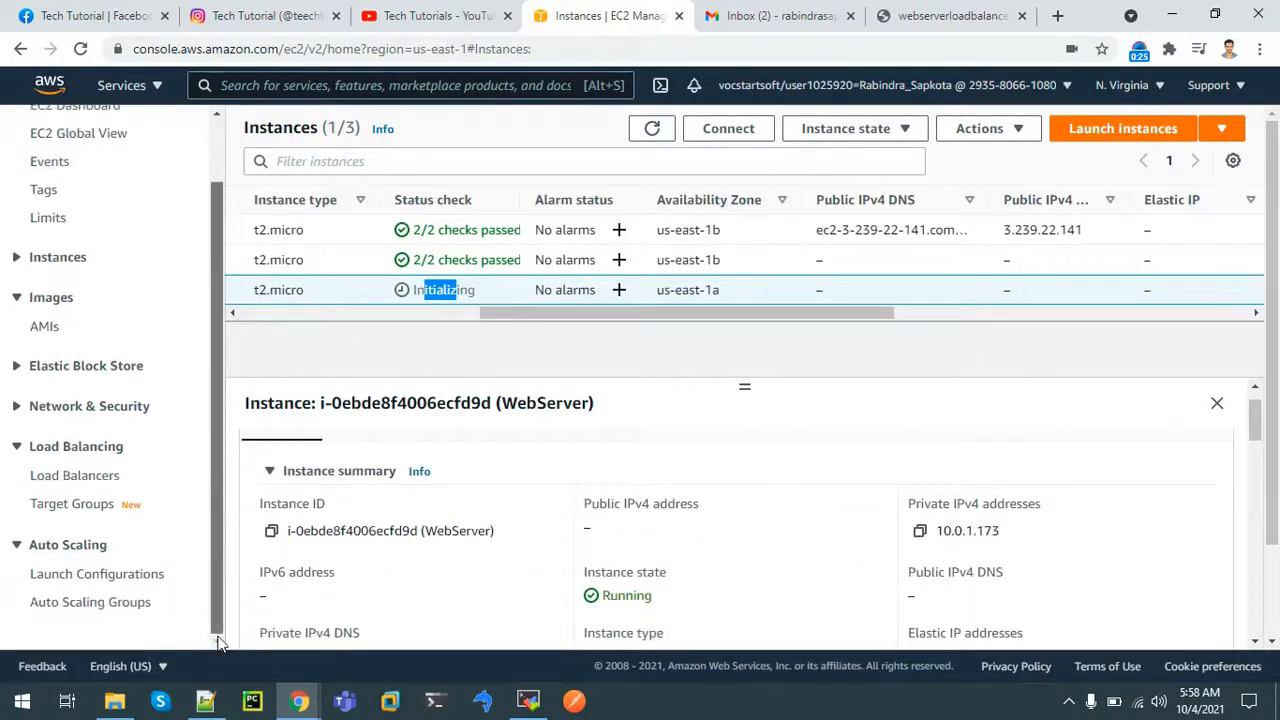
click(86, 603)
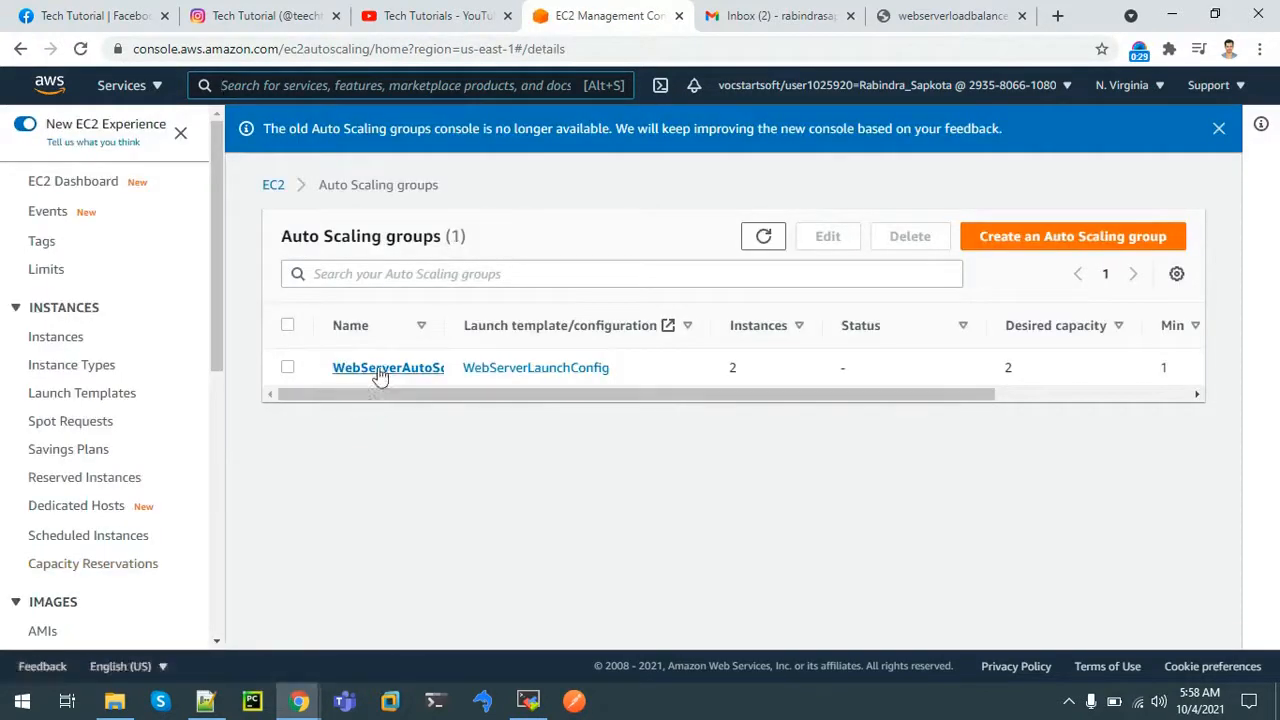
Review the auto scaling group's EC2 monitoring metrics showing the CPU spike
click(379, 369)
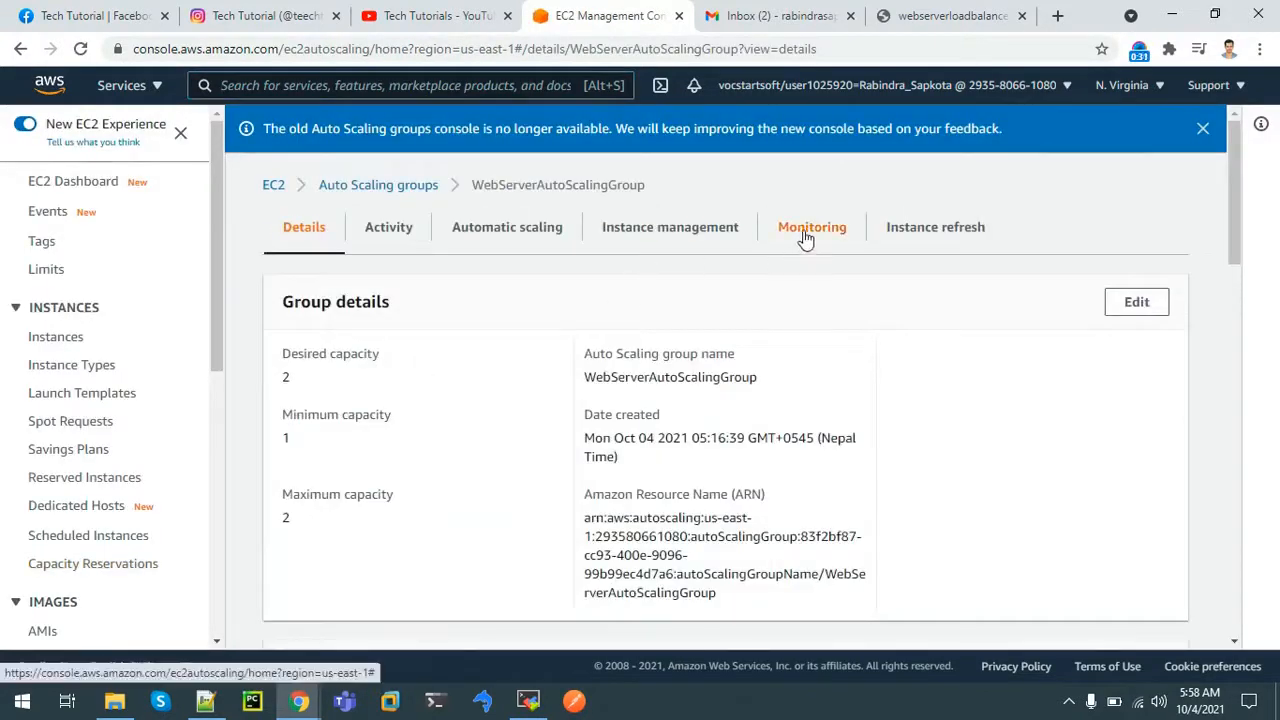
click(806, 232)
scroll(424, 296, down, 1)
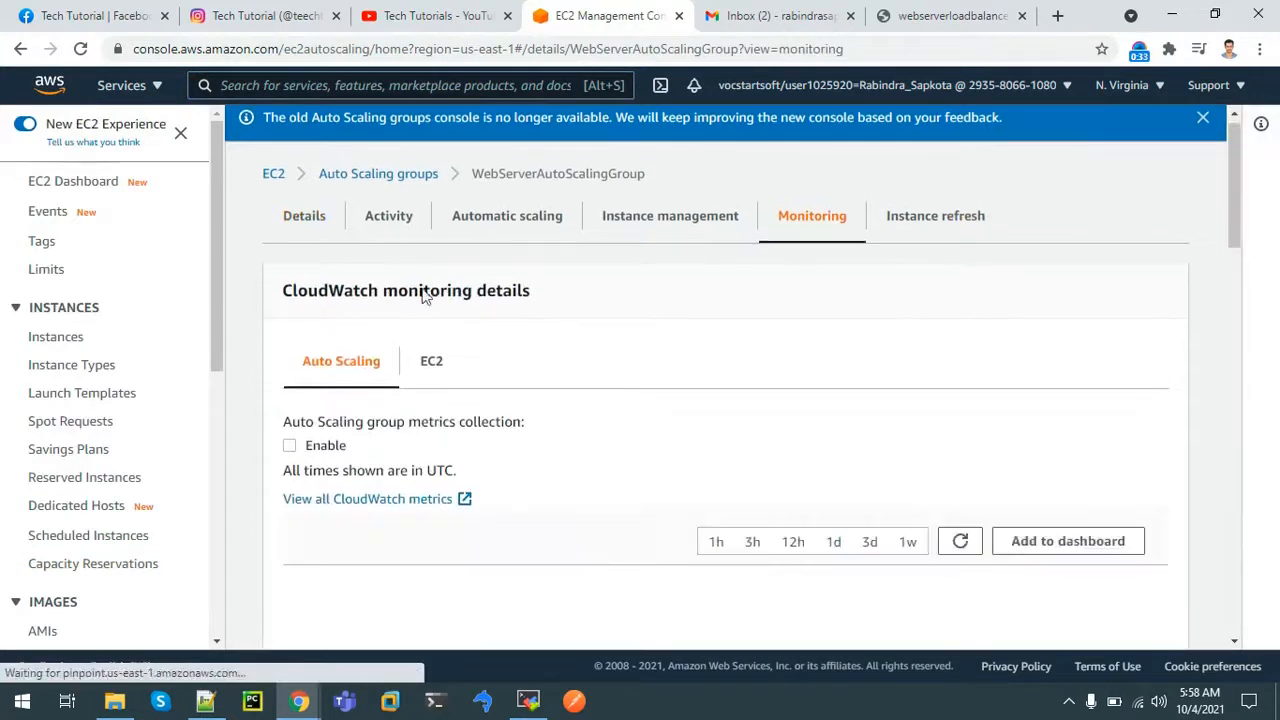
click(431, 361)
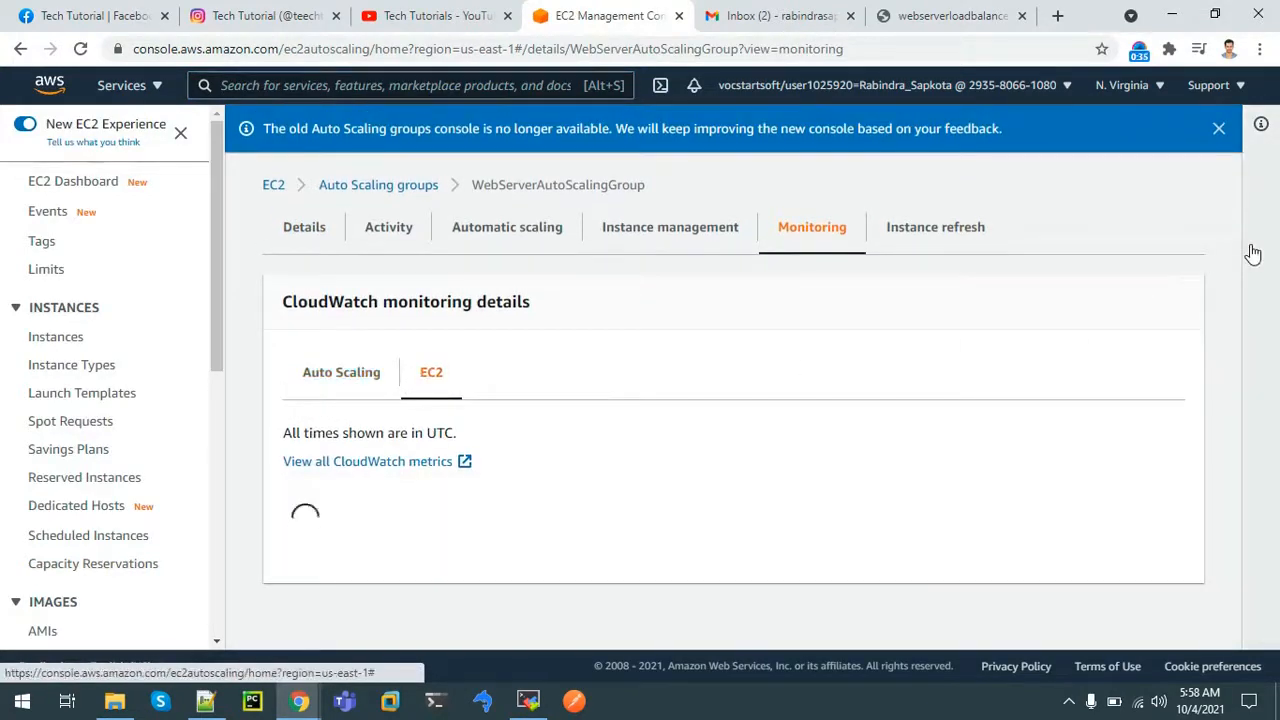
drag(1235, 259, 1237, 365)
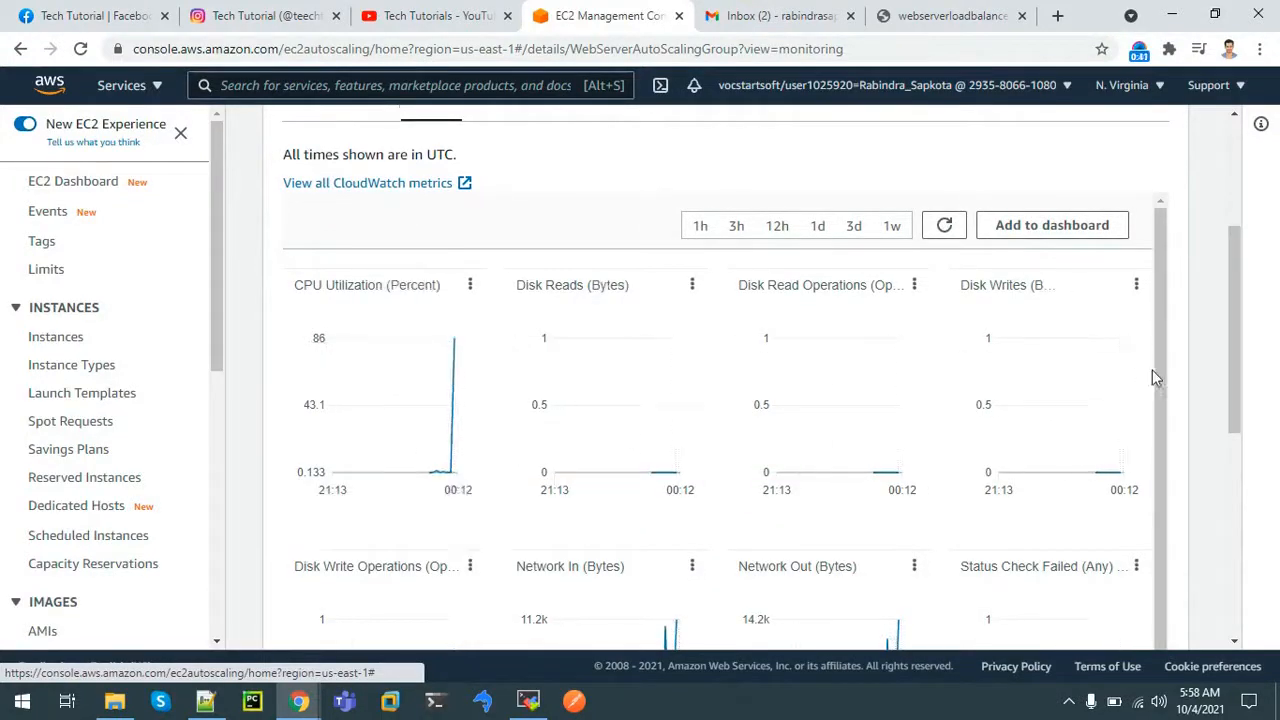
drag(1233, 361, 1233, 245)
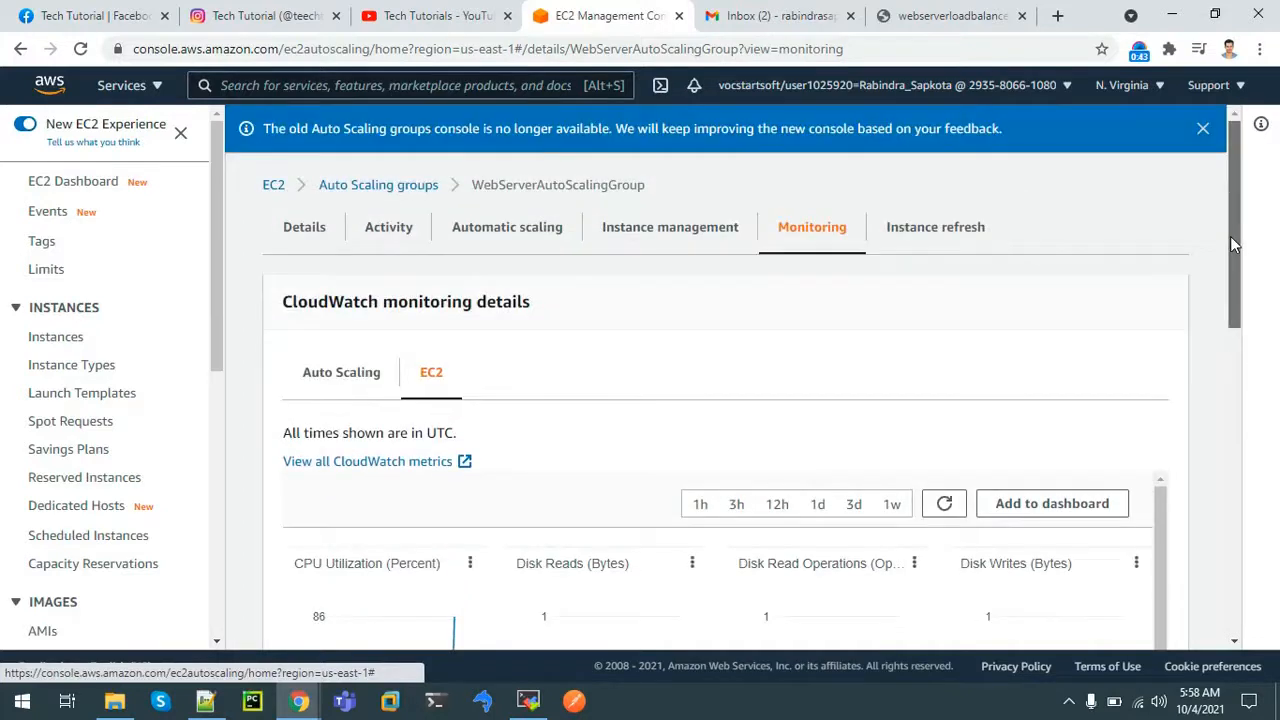
Read the activity history: user-requested first launch, alarm-triggered second launch; return to EC2 Dashboard
click(377, 235)
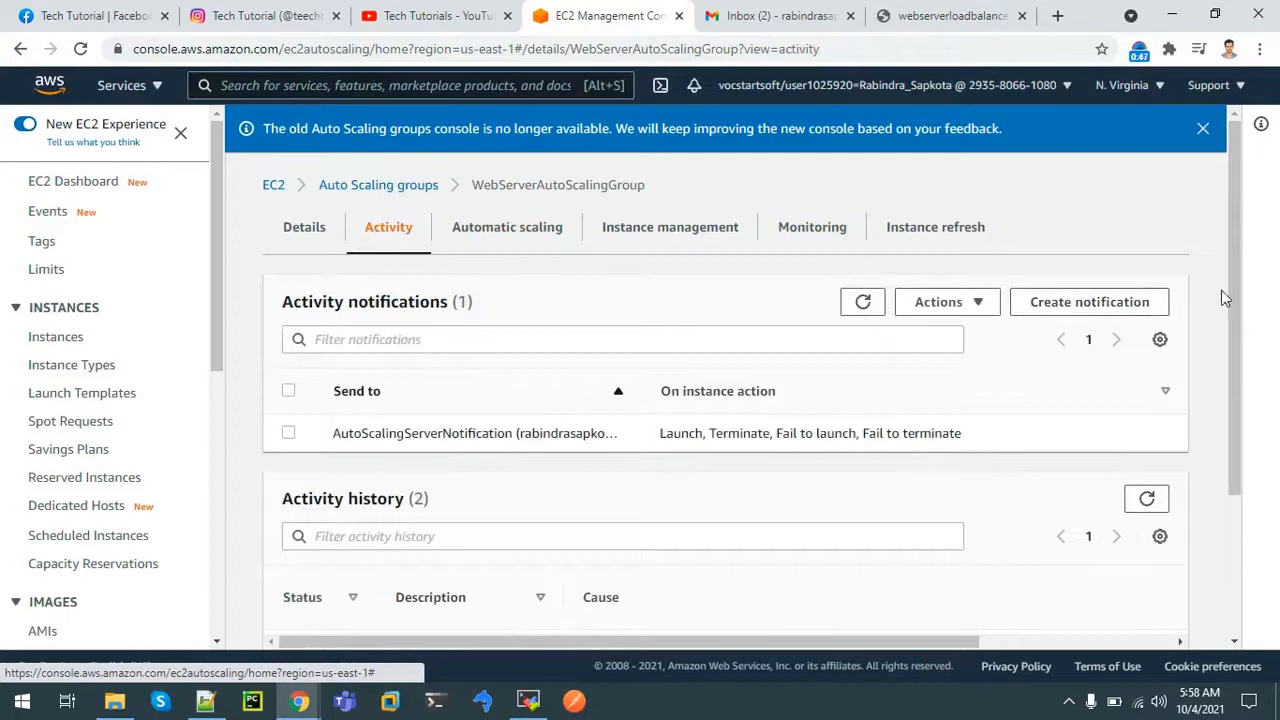
drag(1233, 300, 1238, 527)
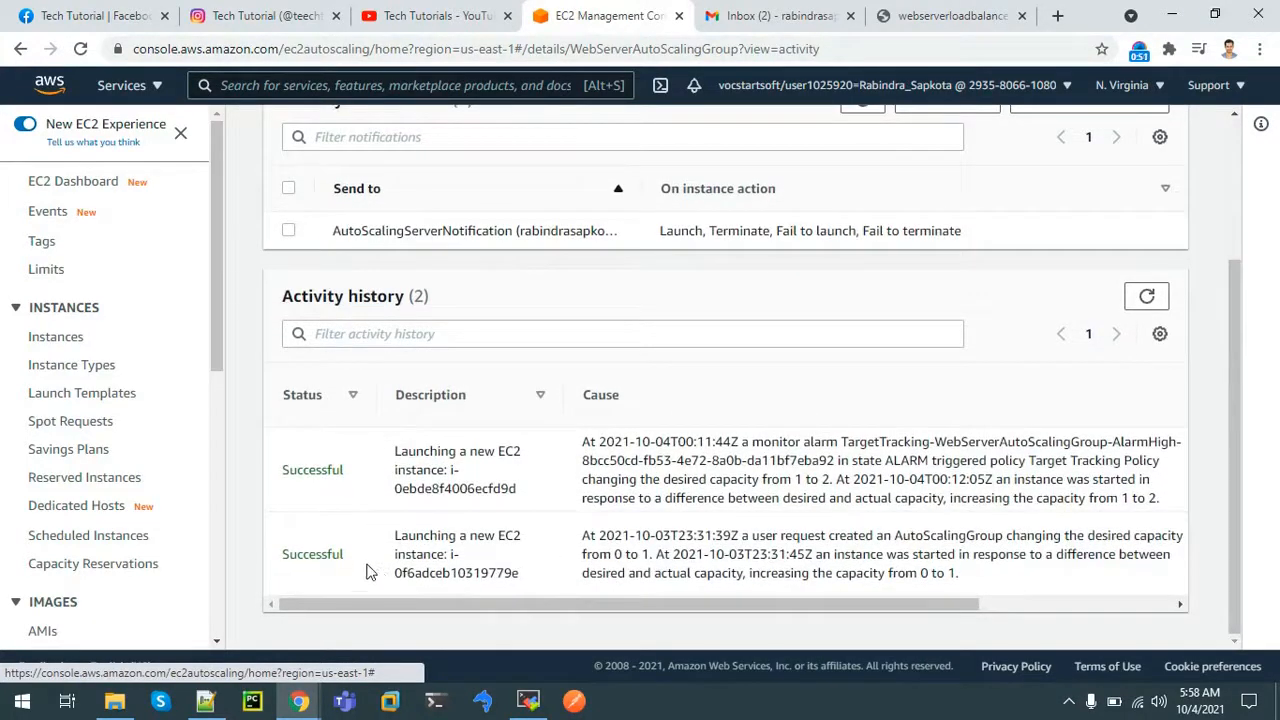
drag(416, 536, 705, 541)
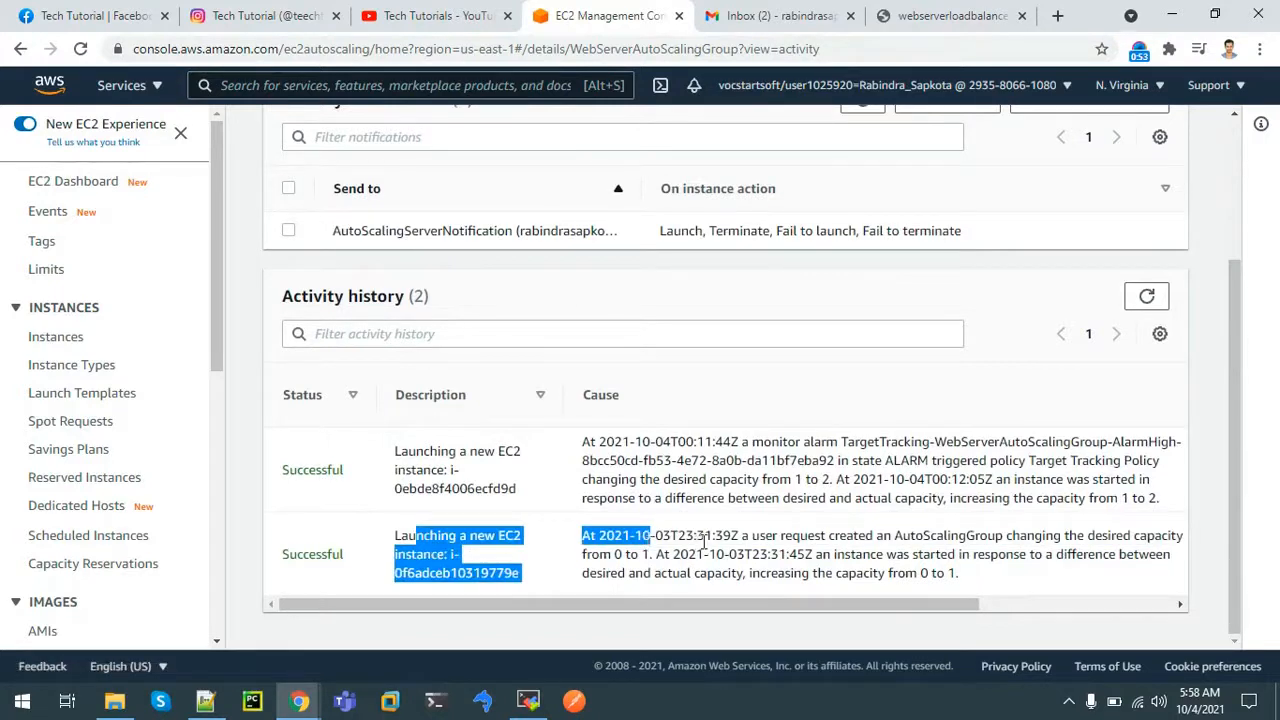
double_click(705, 541)
drag(808, 540, 835, 541)
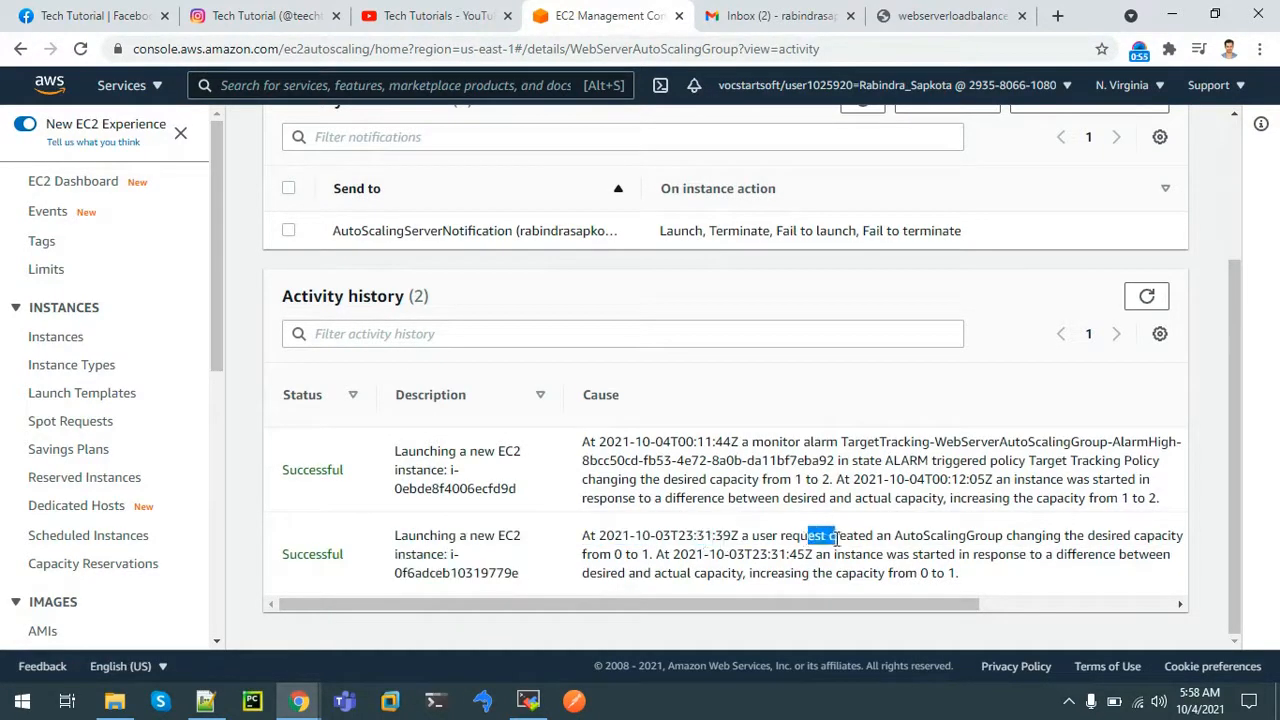
drag(655, 441, 723, 447)
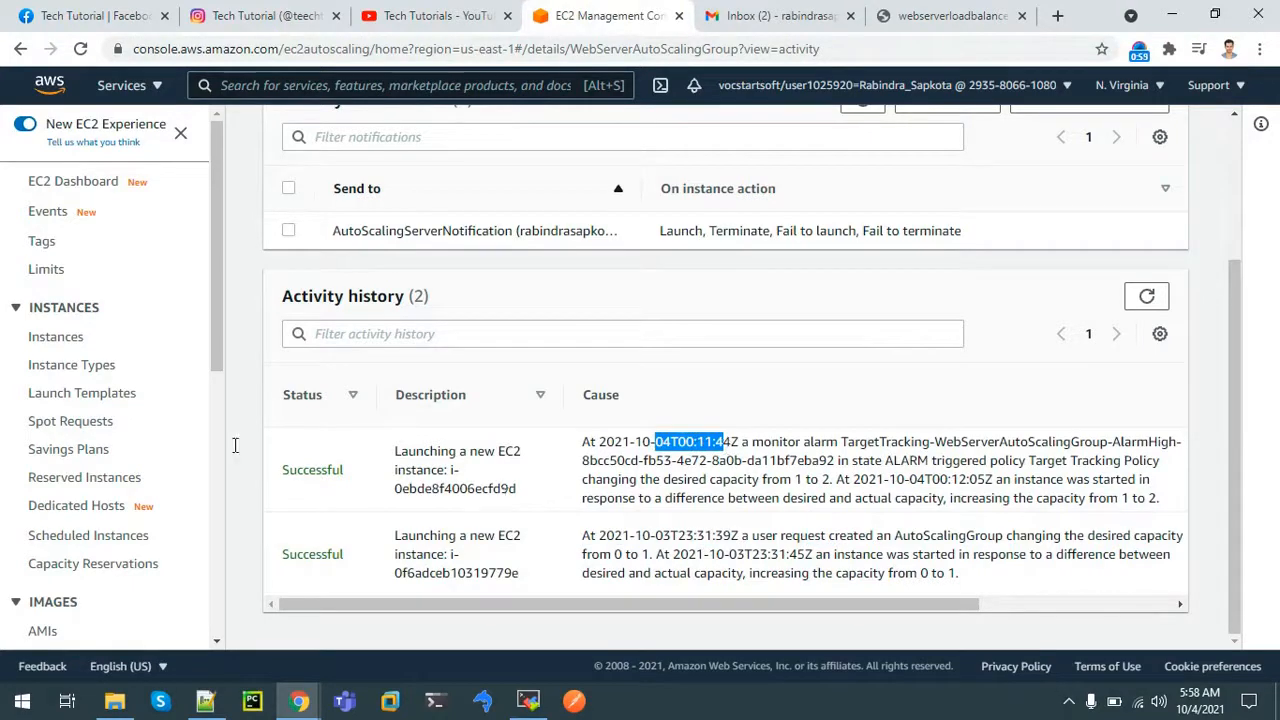
click(50, 190)
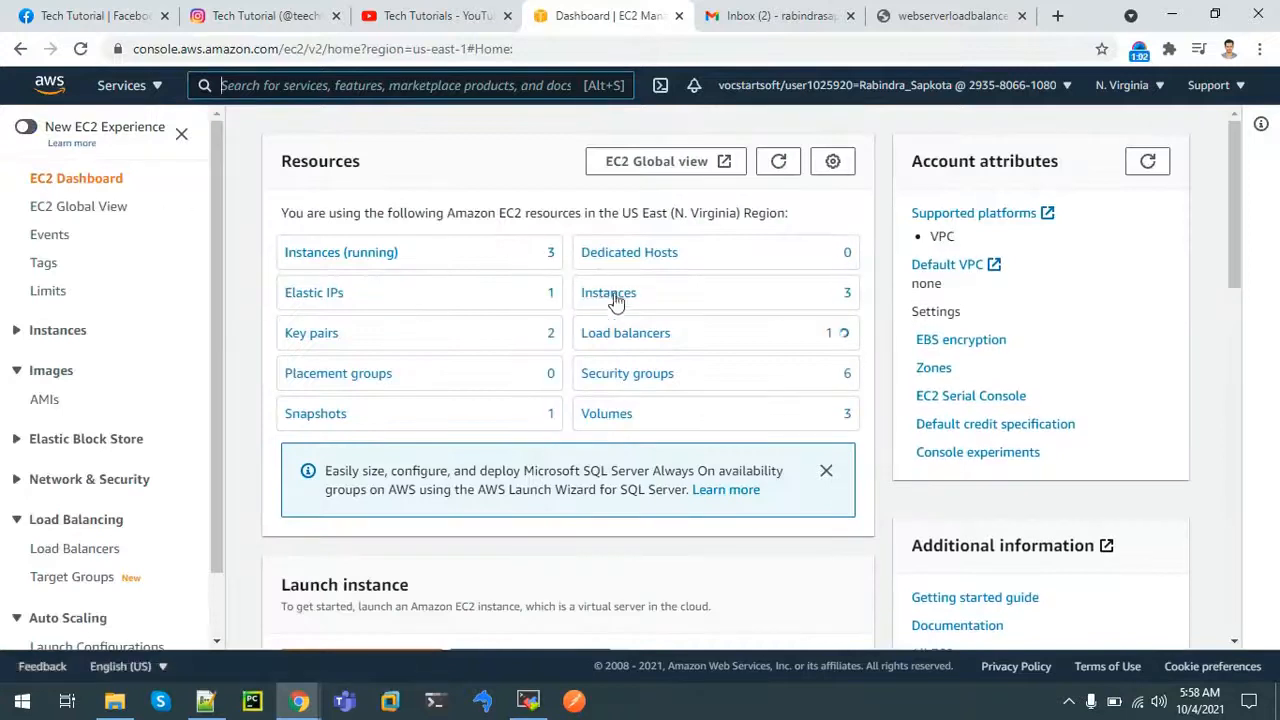
List running instances, then reload the load balancer page repeatedly to watch the answering IP alternate
click(377, 261)
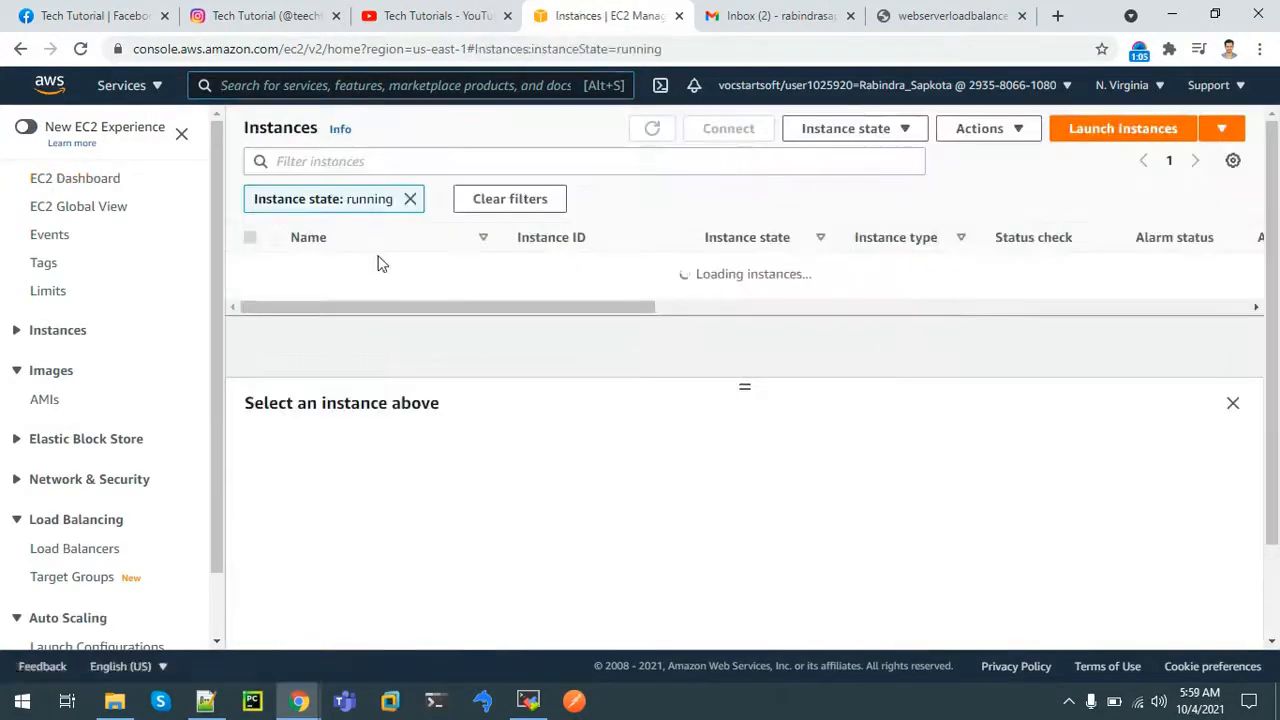
click(955, 15)
click(81, 49)
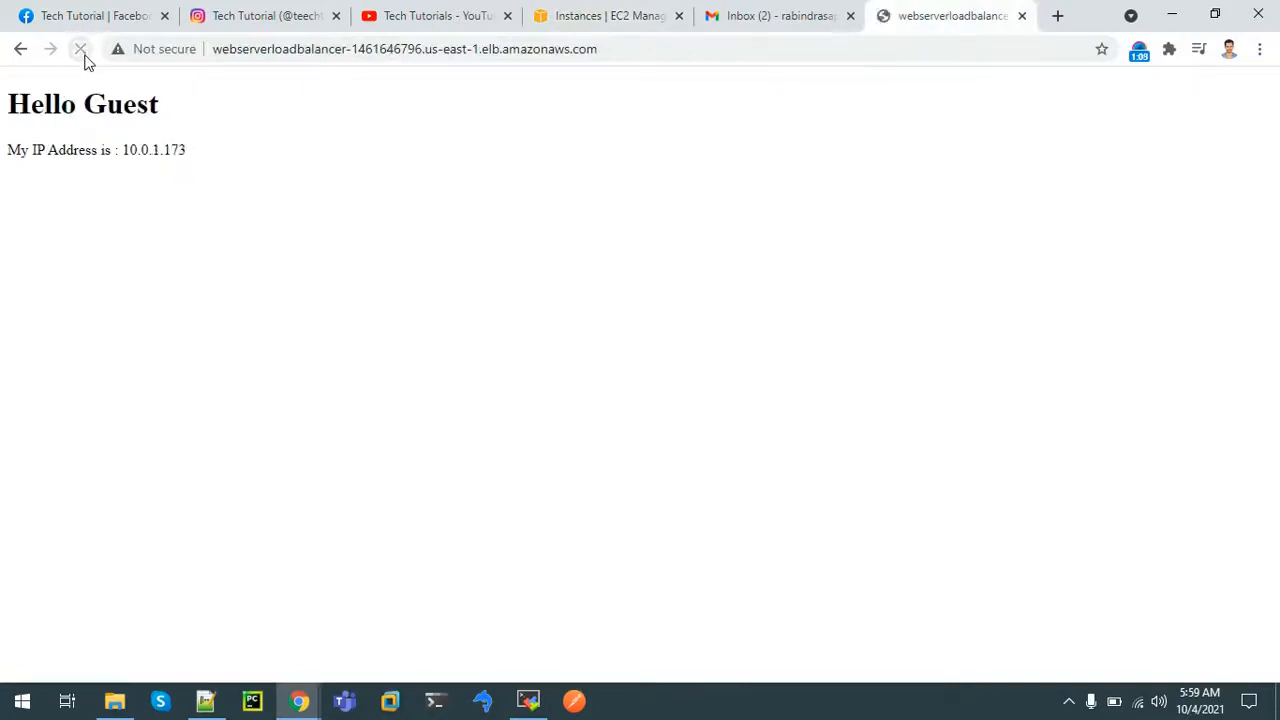
click(81, 49)
click(81, 49)
click(81, 49)
click(81, 49)
Read the new WebServer's private IP 10.0.1.173 and match it on the reloaded load balancer page
click(575, 13)
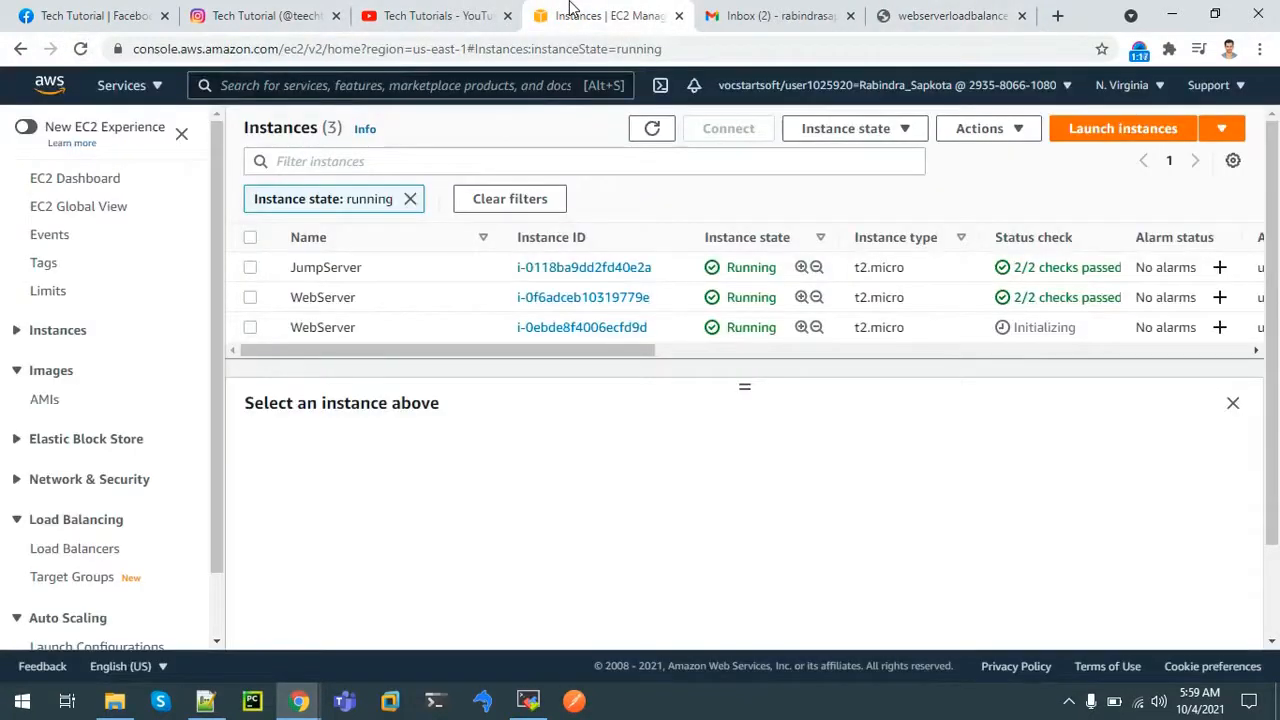
click(553, 334)
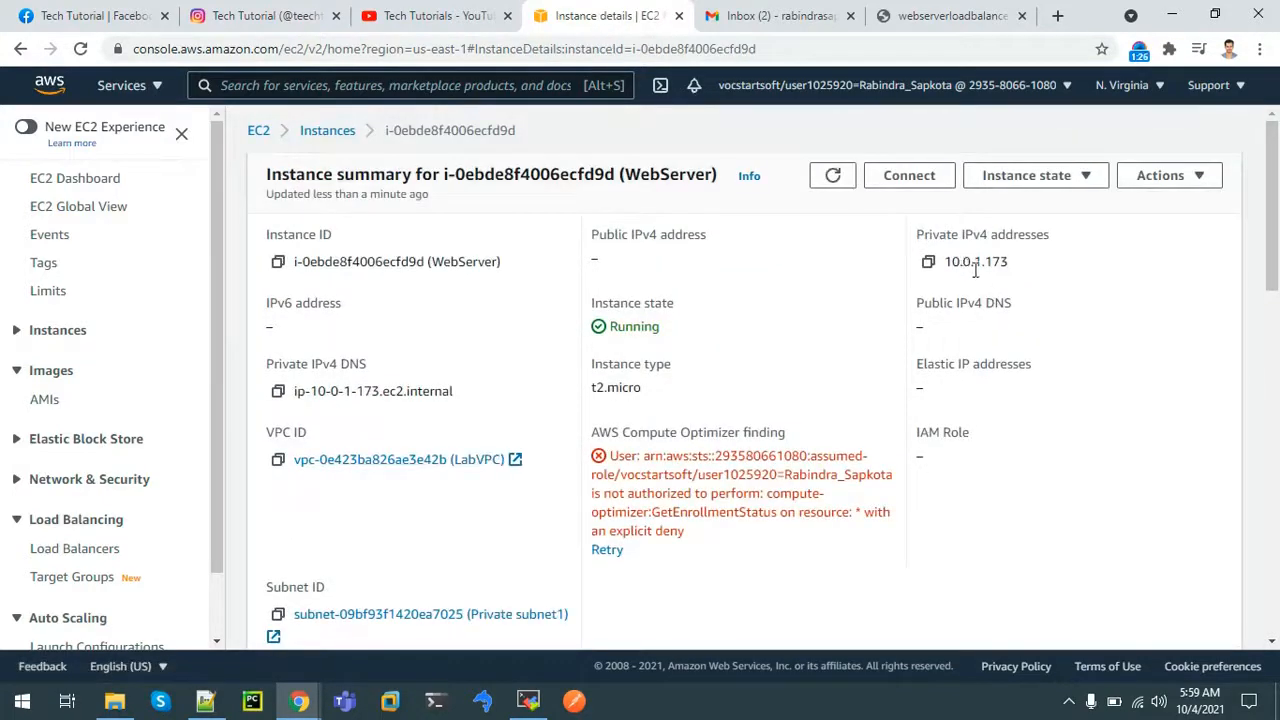
click(938, 12)
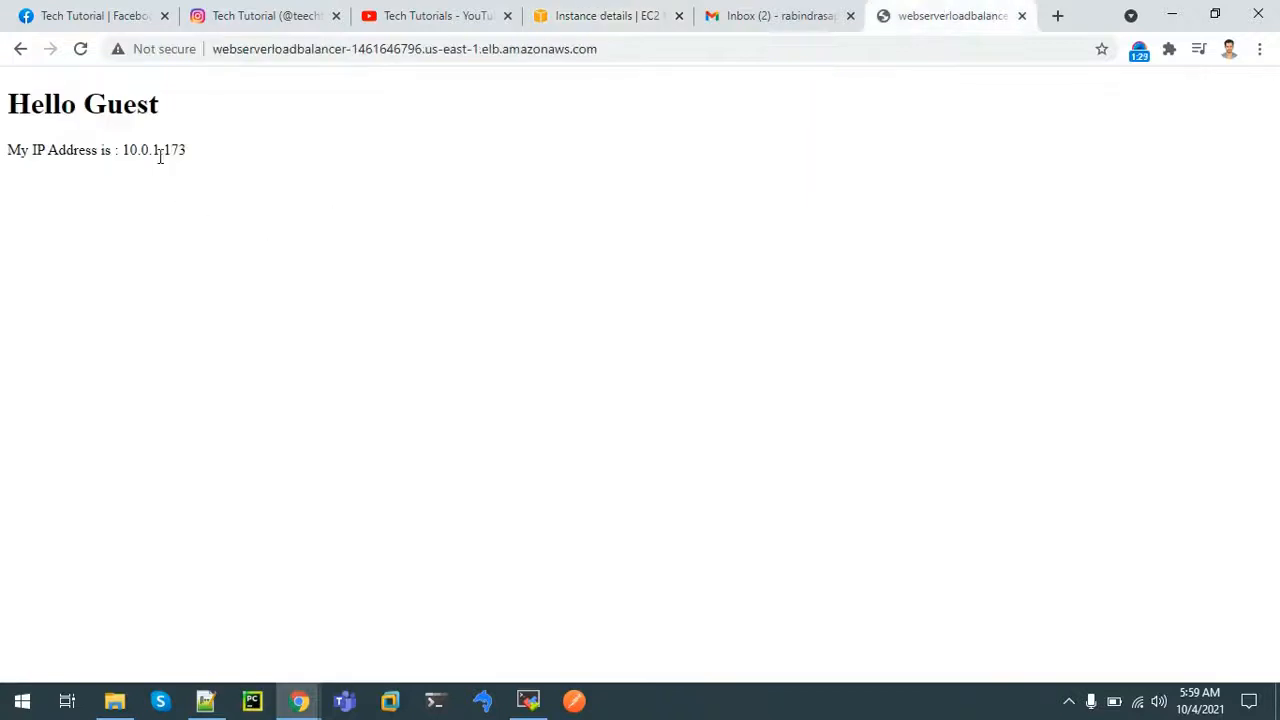
click(81, 50)
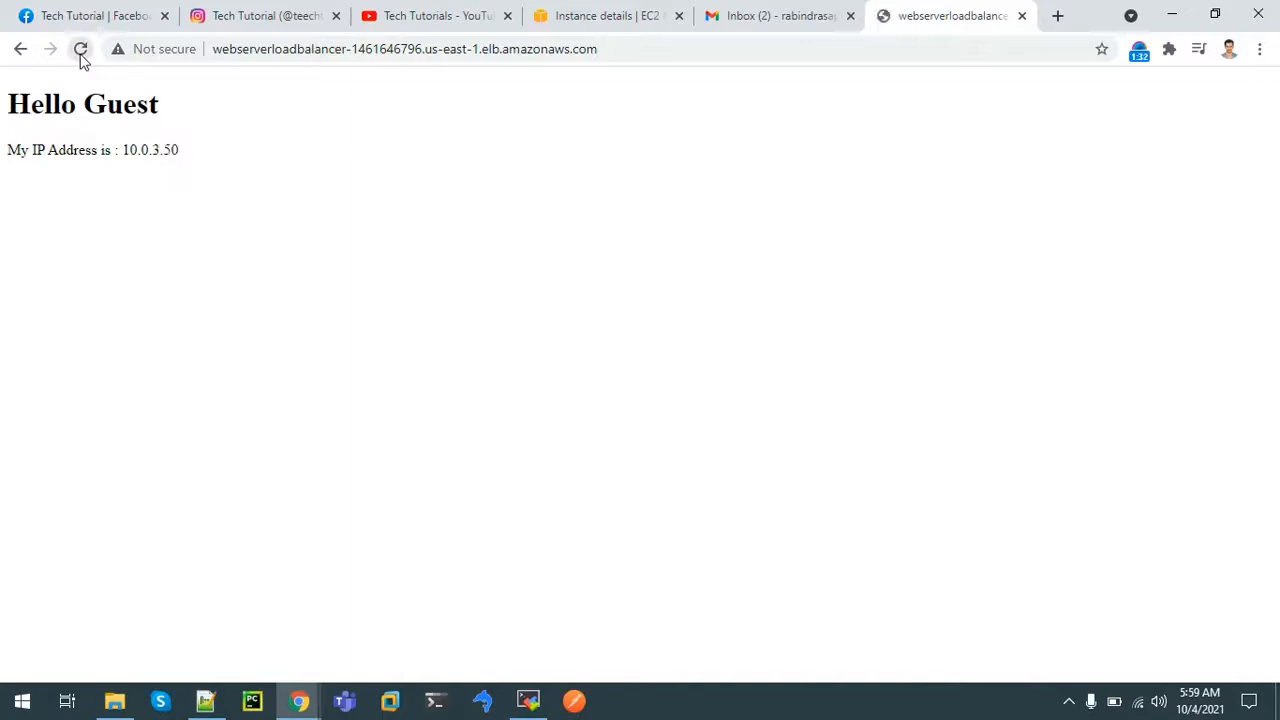